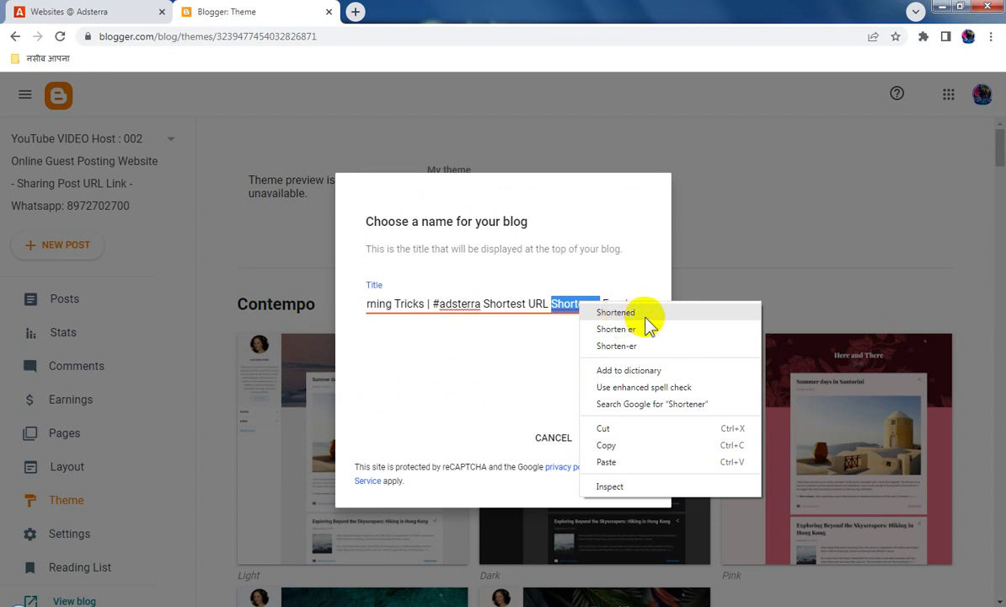
Replace "Shortener" with "Shortened" in the new blog's title and continue to the URL choice.
{"action": "left_click", "coordinate": [646, 317]}
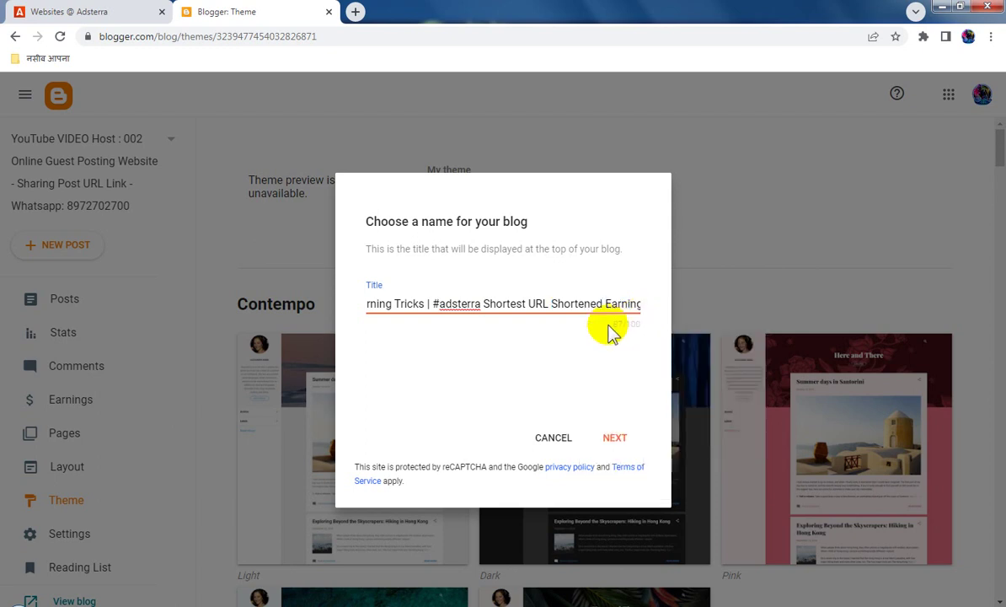
{"action": "key", "text": "ctrl+a"}
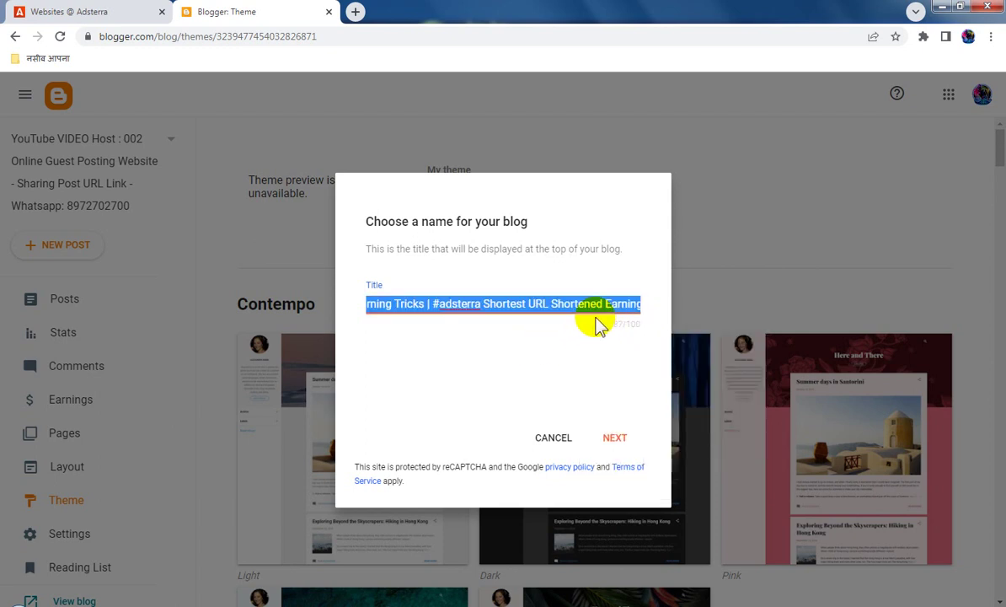
{"action": "left_click", "coordinate": [628, 440]}
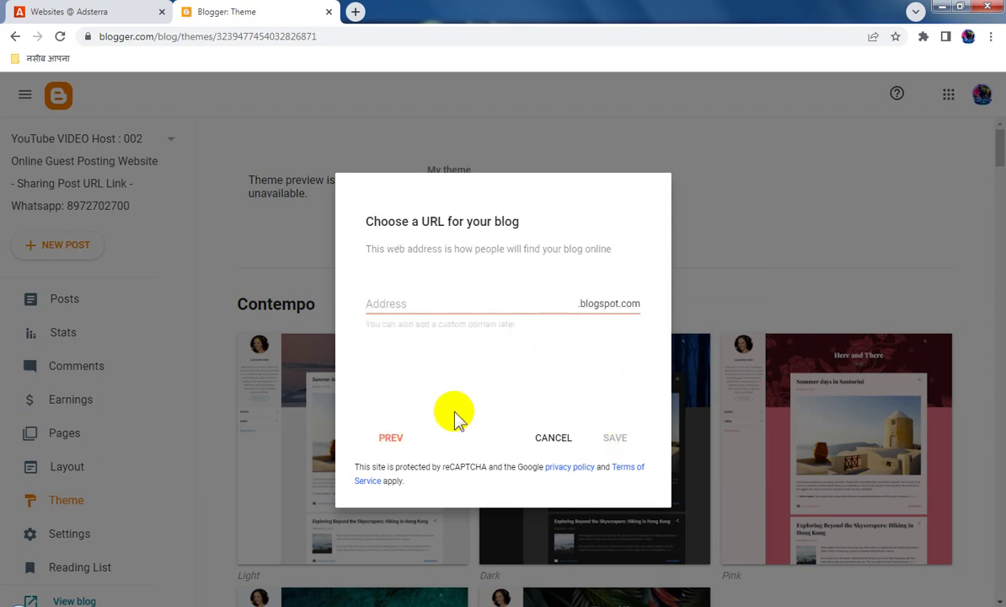
Set the new blog's address to AdsterraBlackhat on blogspot.com and save to create the blog, retrying the save if needed.
{"action": "left_click", "coordinate": [431, 305]}
{"action": "type", "text": "Adsterra Blackhat"}
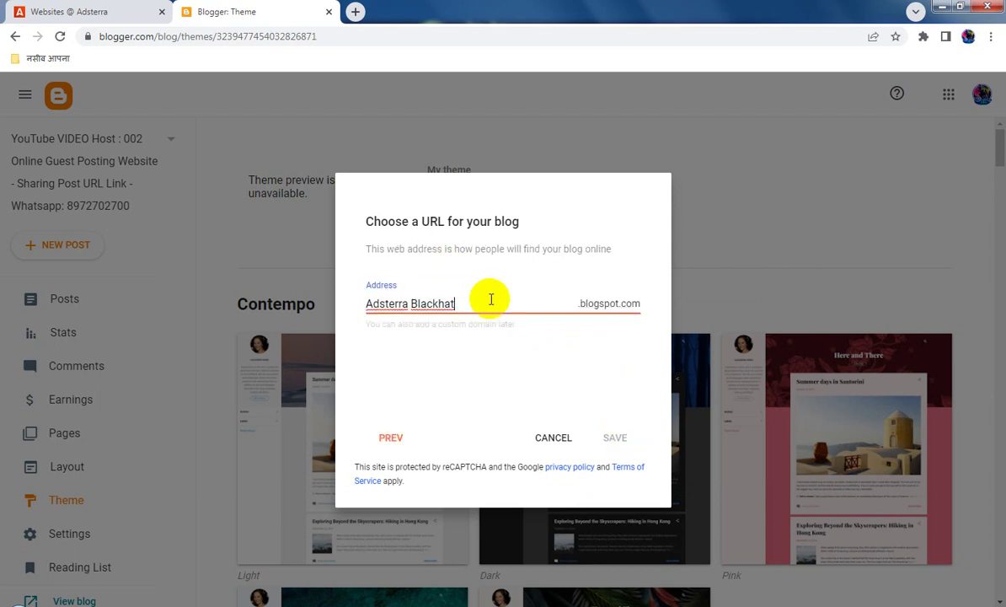
{"action": "left_click", "coordinate": [410, 303]}
{"action": "key", "text": "BackSpace"}
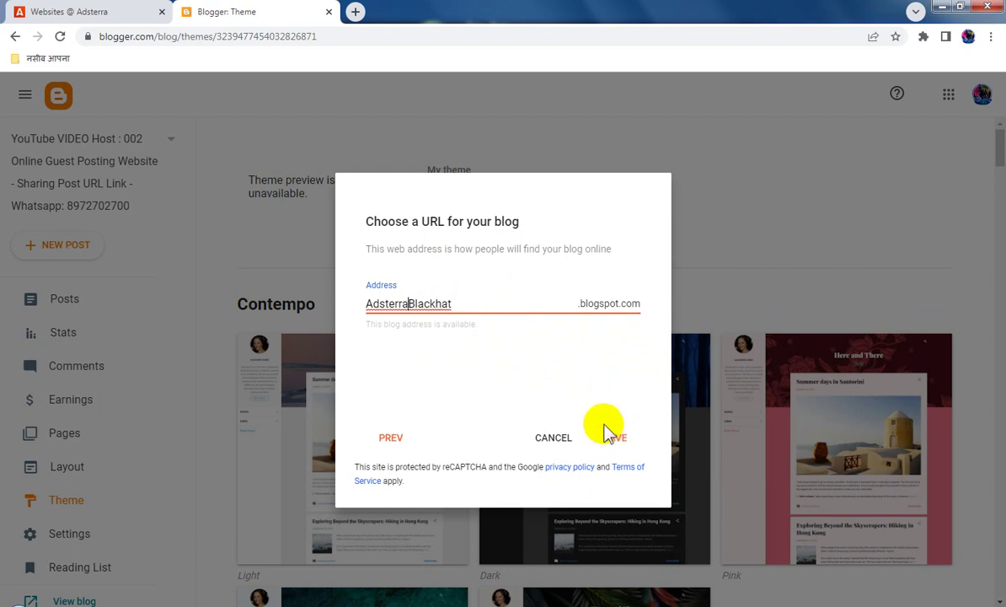
{"action": "key", "text": "ctrl+a"}
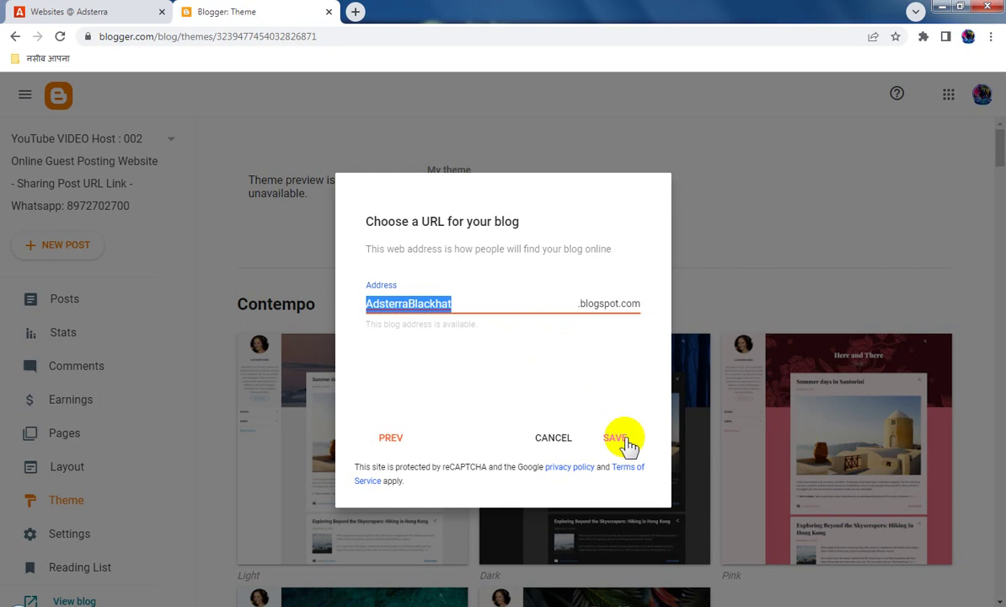
{"action": "left_click", "coordinate": [628, 444]}
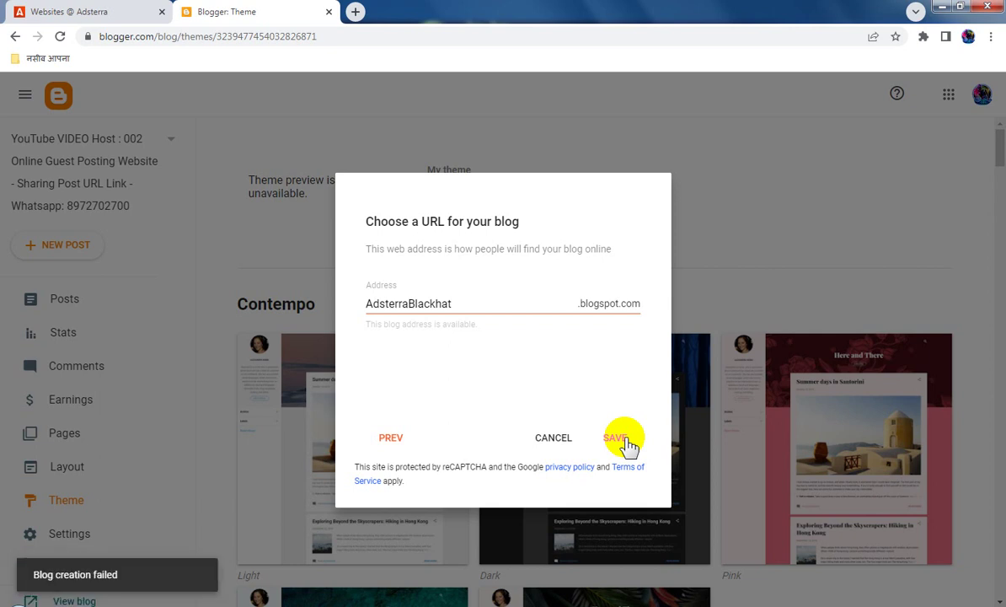
{"action": "left_click", "coordinate": [624, 437]}
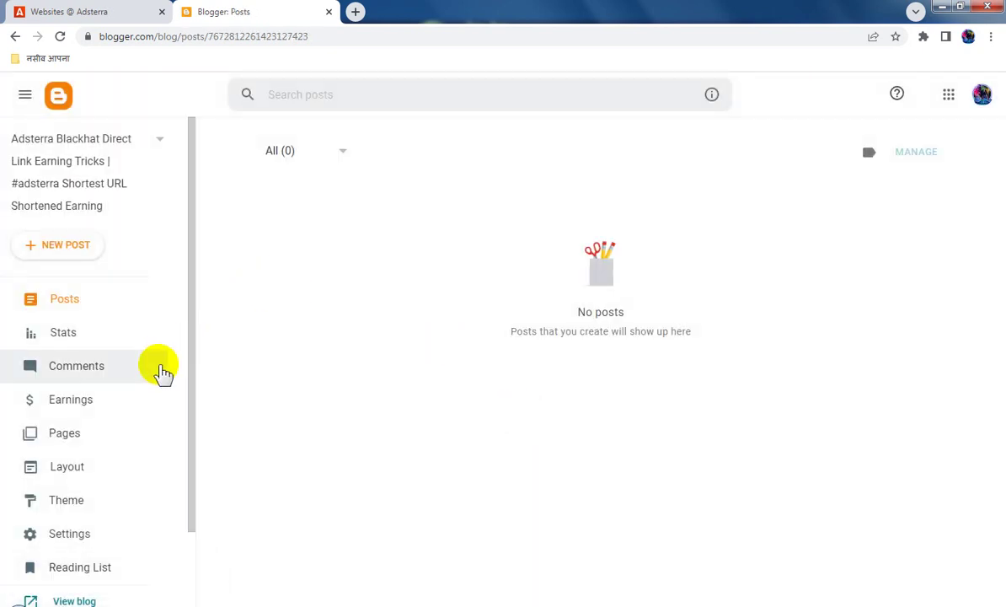
View the new blog's public page and return to its Blogger dashboard.
{"action": "scroll", "coordinate": [108, 413], "scroll_direction": "down", "scroll_amount": 2}
{"action": "left_click", "coordinate": [88, 517]}
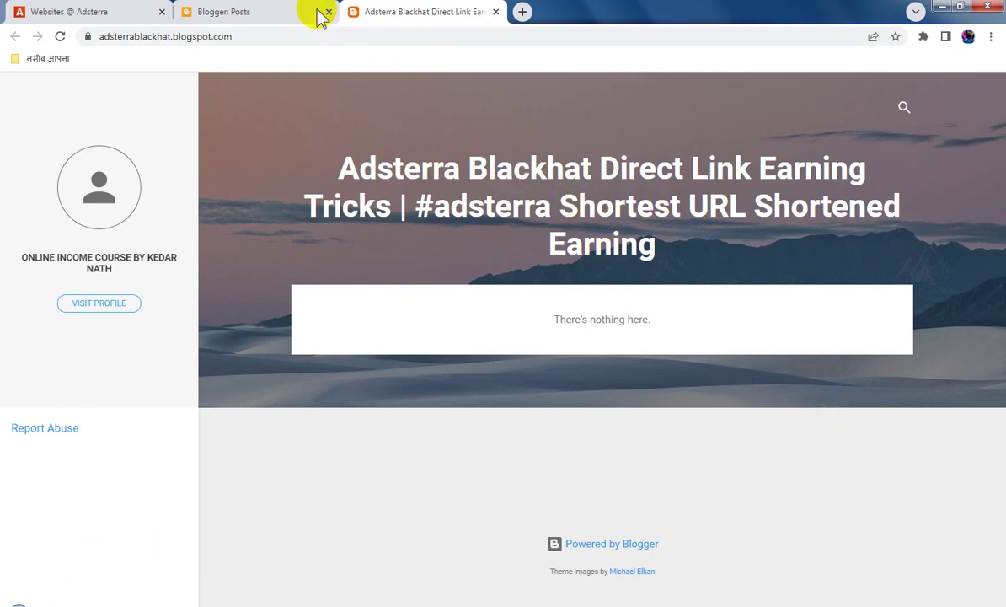
{"action": "left_click", "coordinate": [265, 10]}
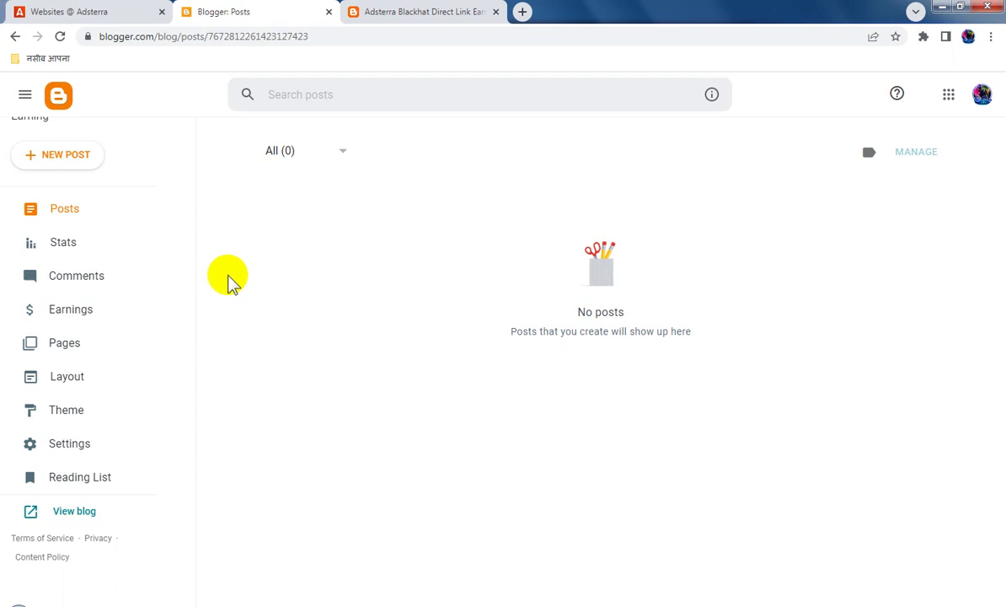
{"action": "key", "text": "ctrl+Tab"}
{"action": "left_click", "coordinate": [232, 13]}
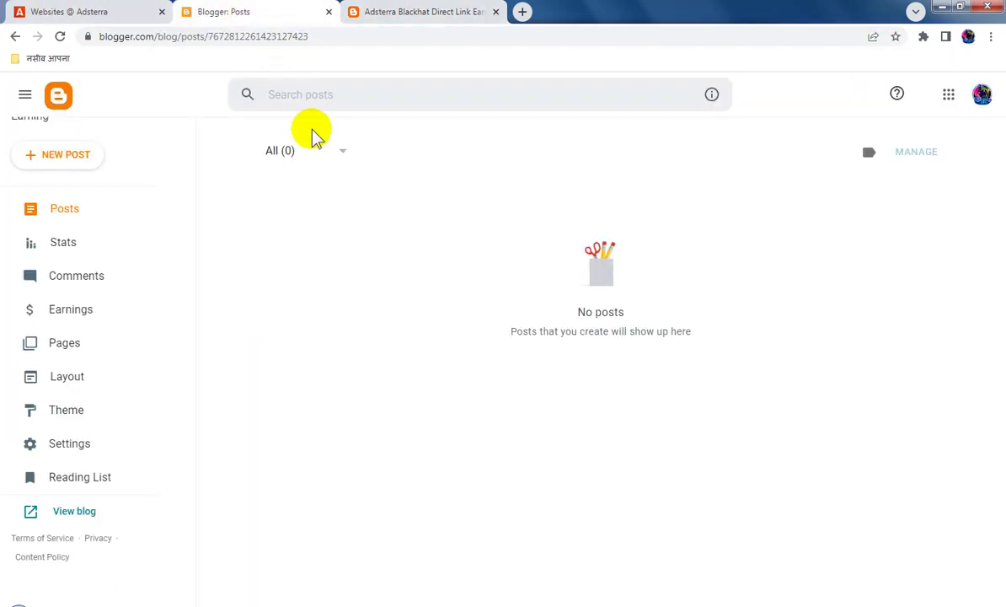
Replace all of the blog theme's HTML with the copied template code, save it and leave the code editor.
{"action": "left_click", "coordinate": [84, 411]}
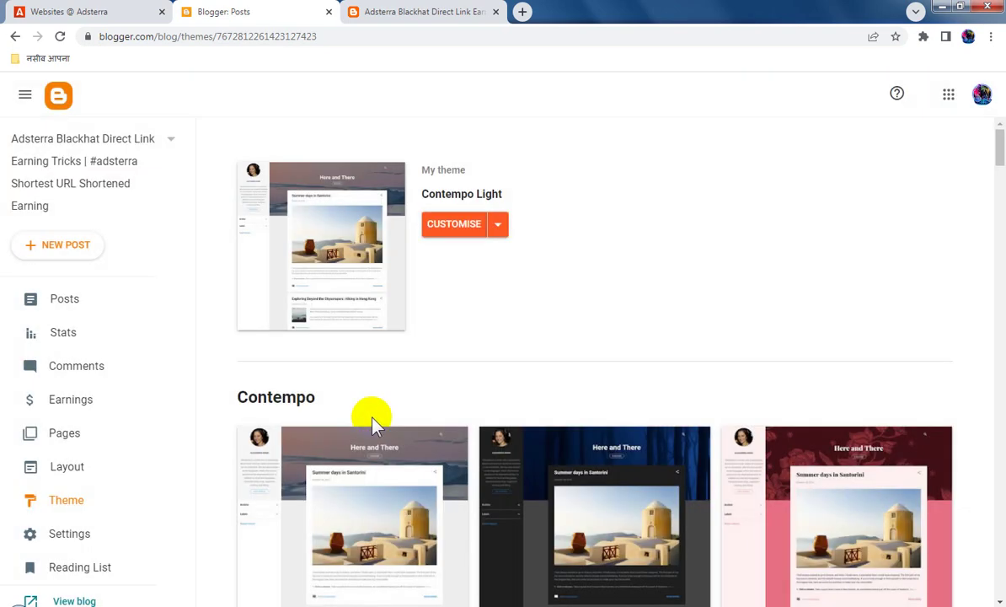
{"action": "left_click", "coordinate": [495, 229]}
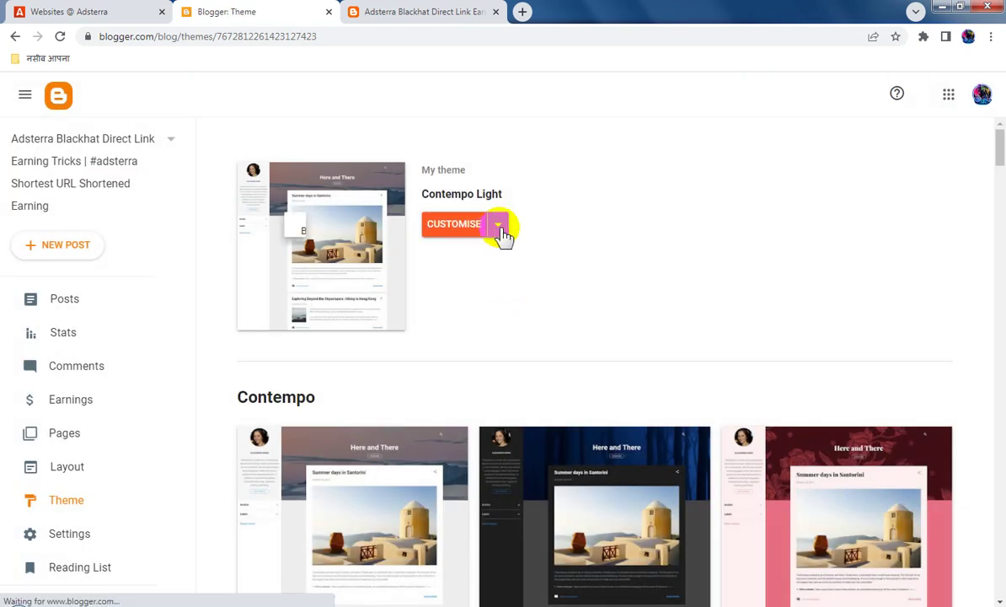
{"action": "left_click", "coordinate": [335, 342]}
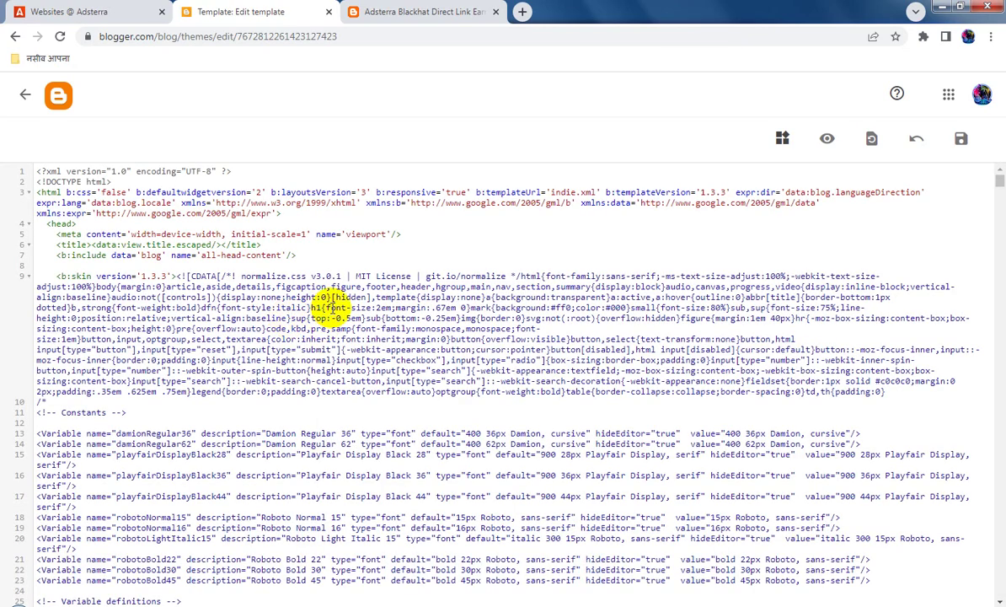
{"action": "key", "text": "ctrl+a"}
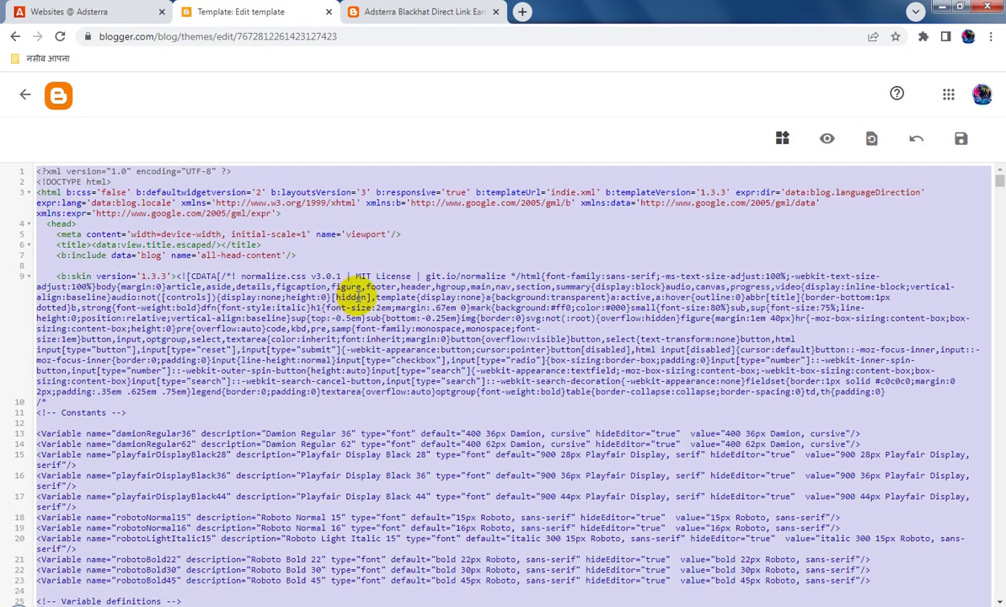
{"action": "key", "text": "BackSpace"}
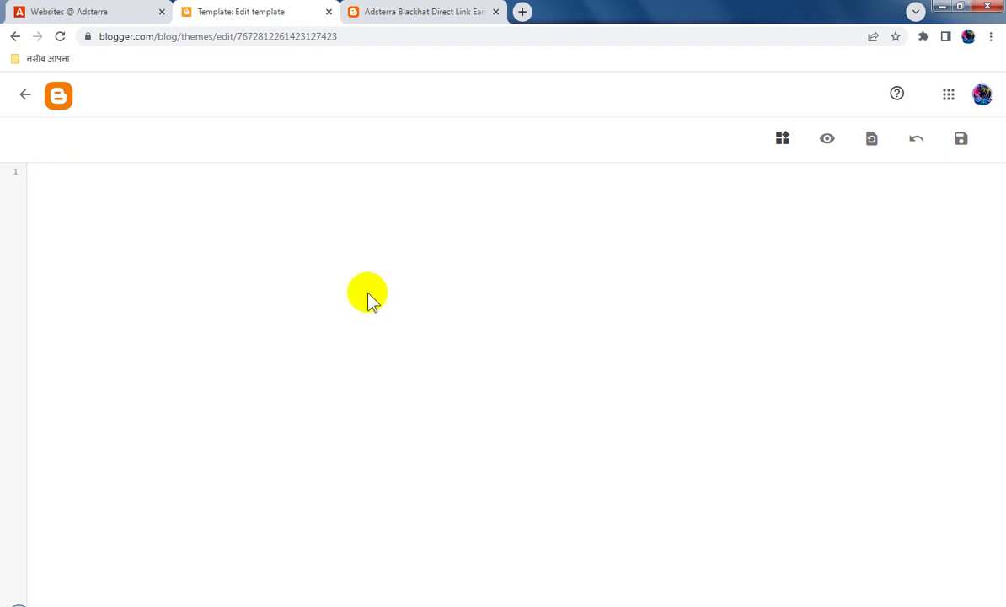
{"action": "key", "text": "ctrl+v"}
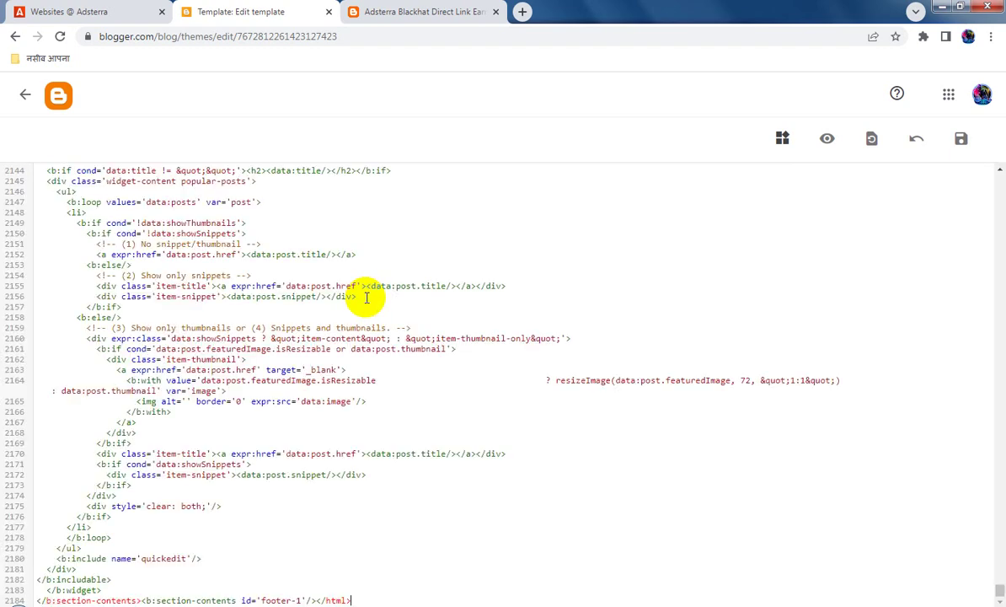
{"action": "left_click", "coordinate": [965, 142]}
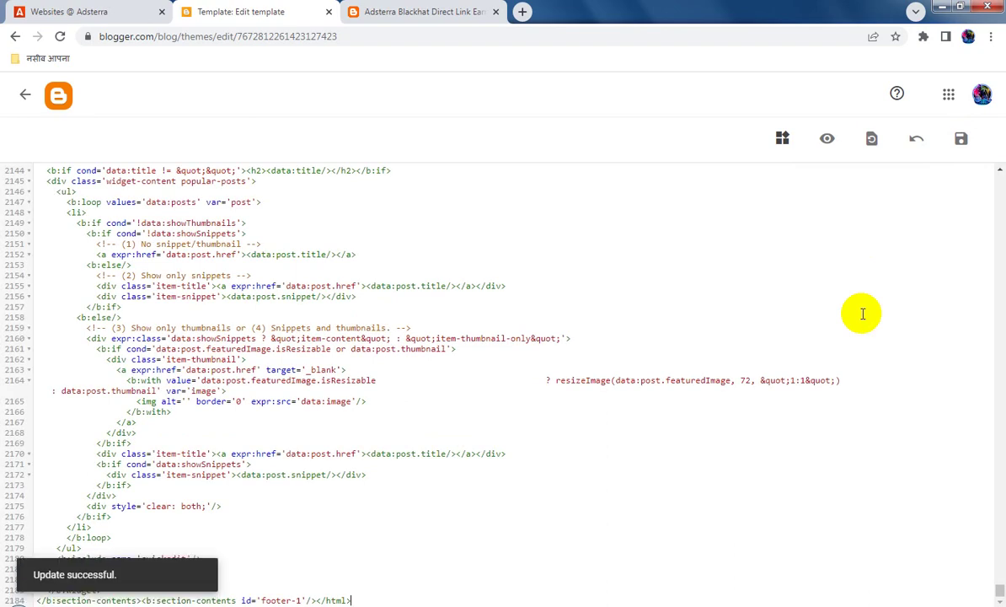
{"action": "left_click", "coordinate": [24, 98]}
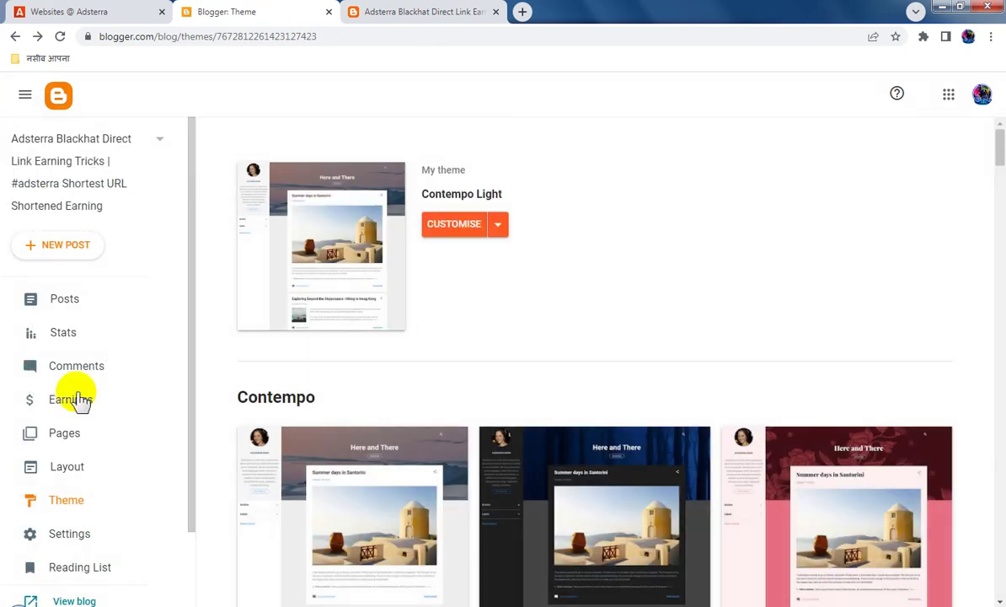
Set the Navbar gadget in the blog layout to Off and save it.
{"action": "left_click", "coordinate": [84, 470]}
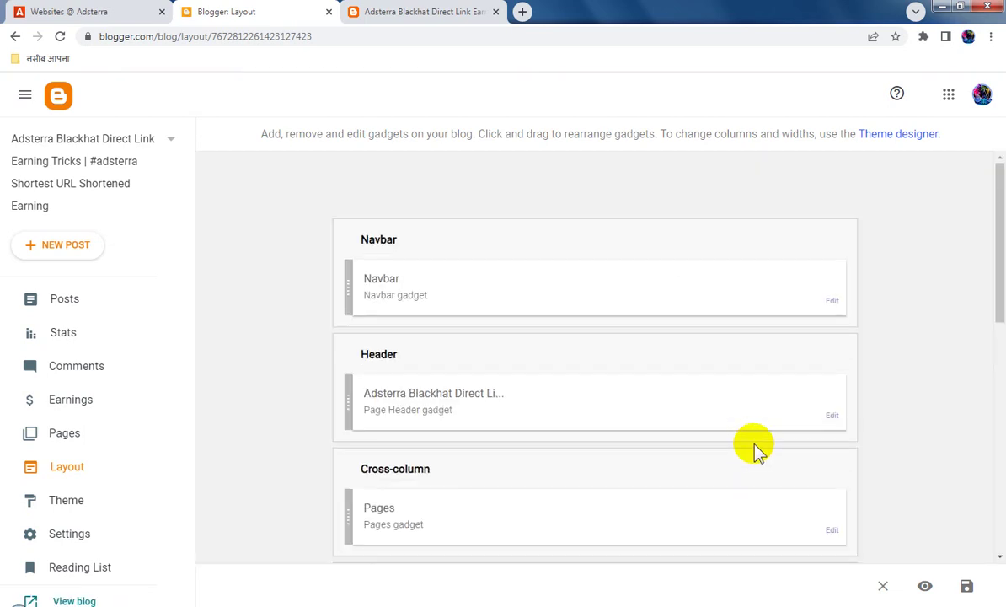
{"action": "left_click", "coordinate": [832, 300]}
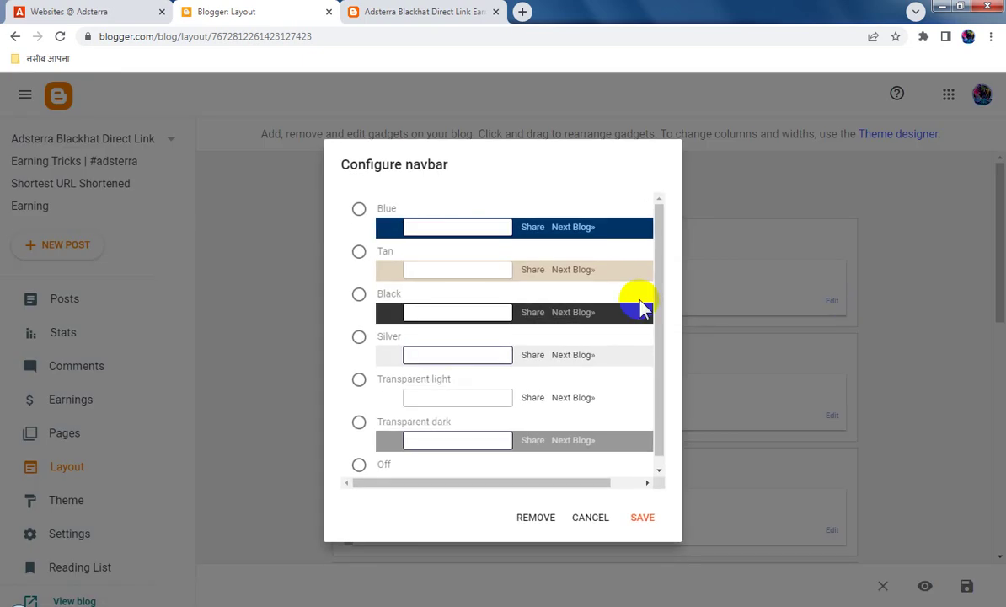
{"action": "left_click", "coordinate": [359, 464]}
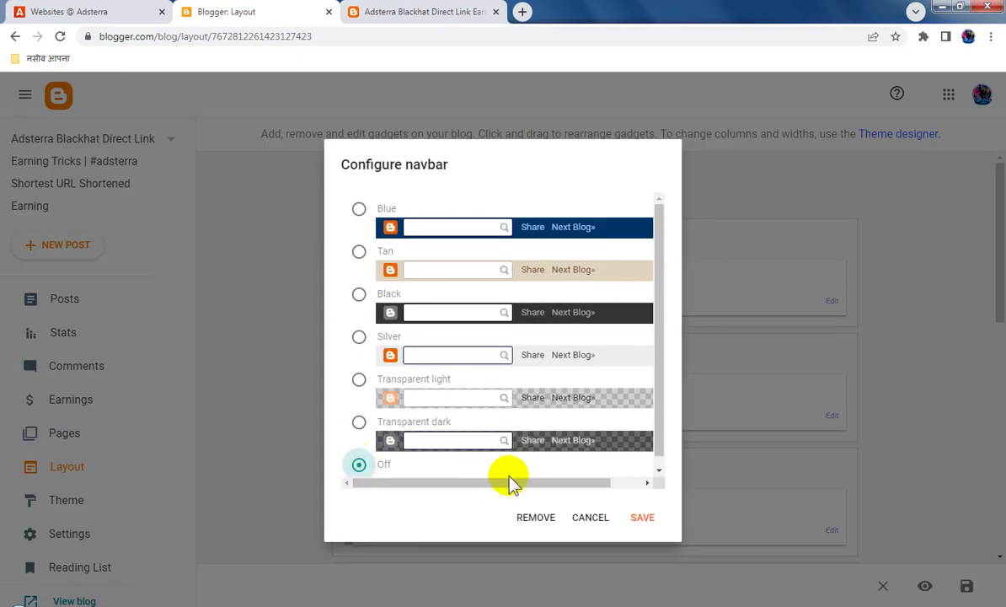
{"action": "left_click", "coordinate": [645, 519]}
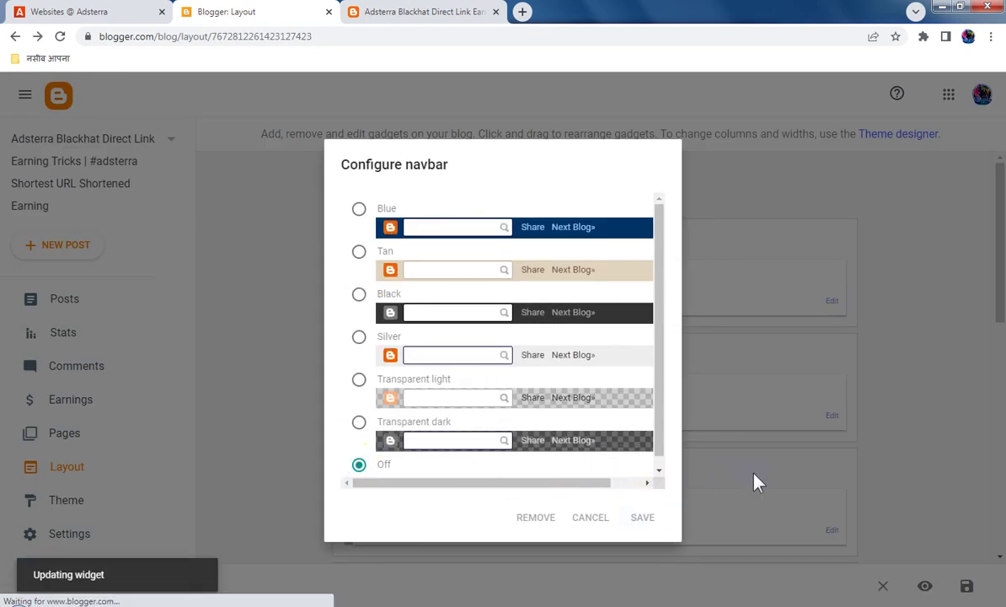
Set the Blog Posts gadget's number of posts on main page to 1, save the gadget and save the layout.
{"action": "scroll", "coordinate": [755, 478], "scroll_direction": "down", "scroll_amount": 5}
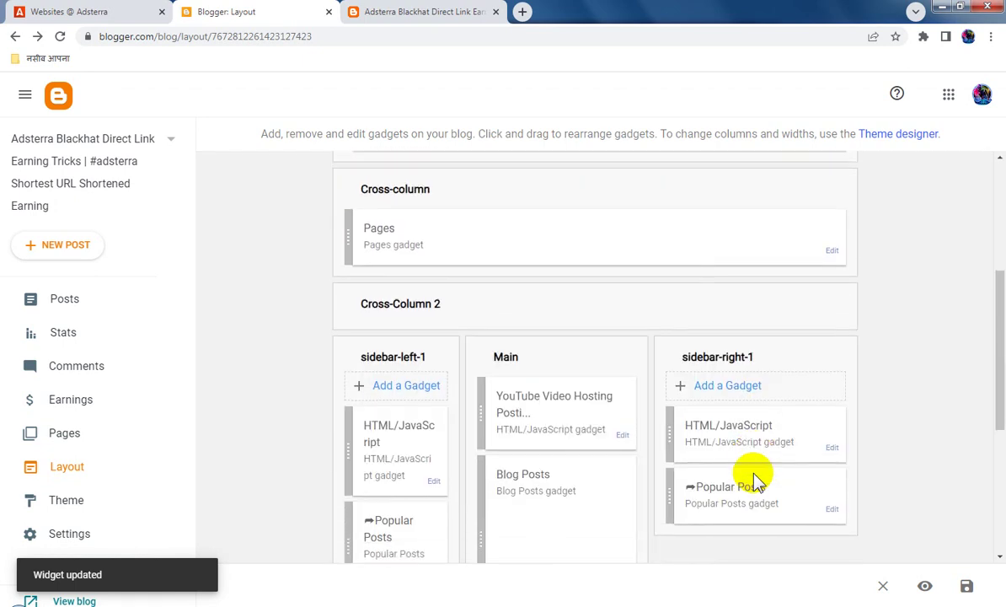
{"action": "scroll", "coordinate": [753, 472], "scroll_direction": "down", "scroll_amount": 2}
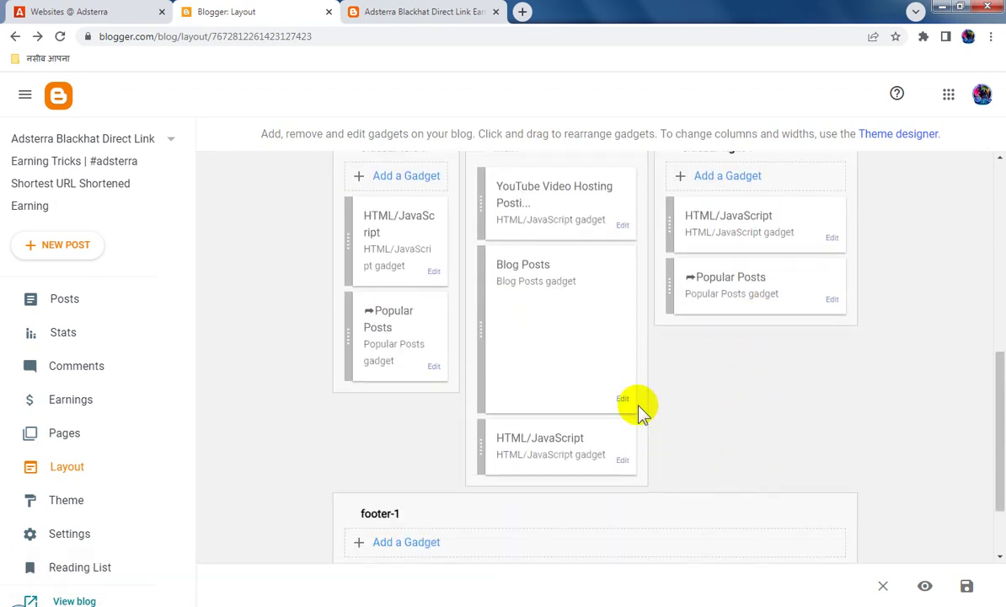
{"action": "left_click", "coordinate": [625, 401]}
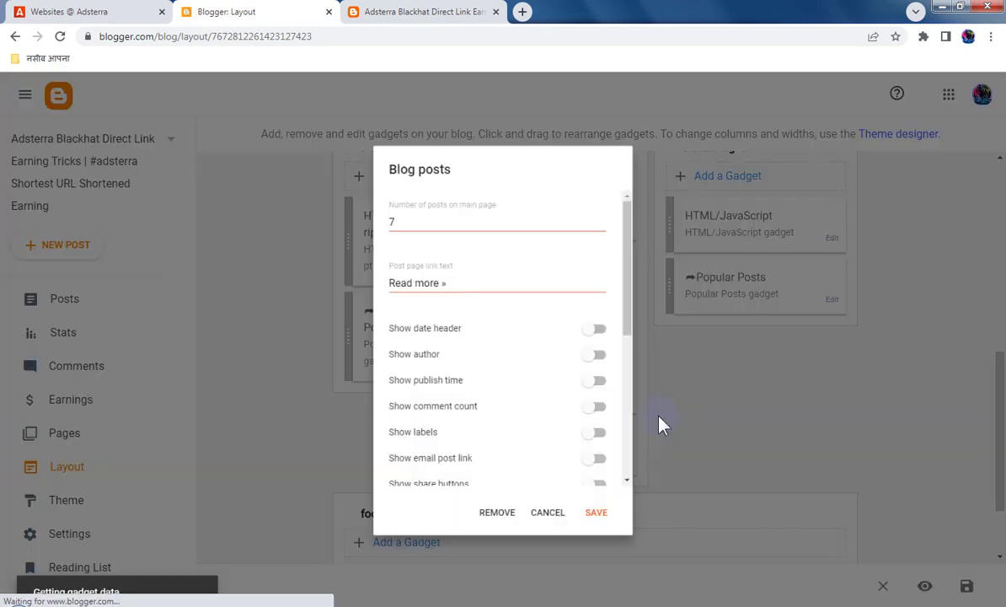
{"action": "double_click", "coordinate": [398, 213]}
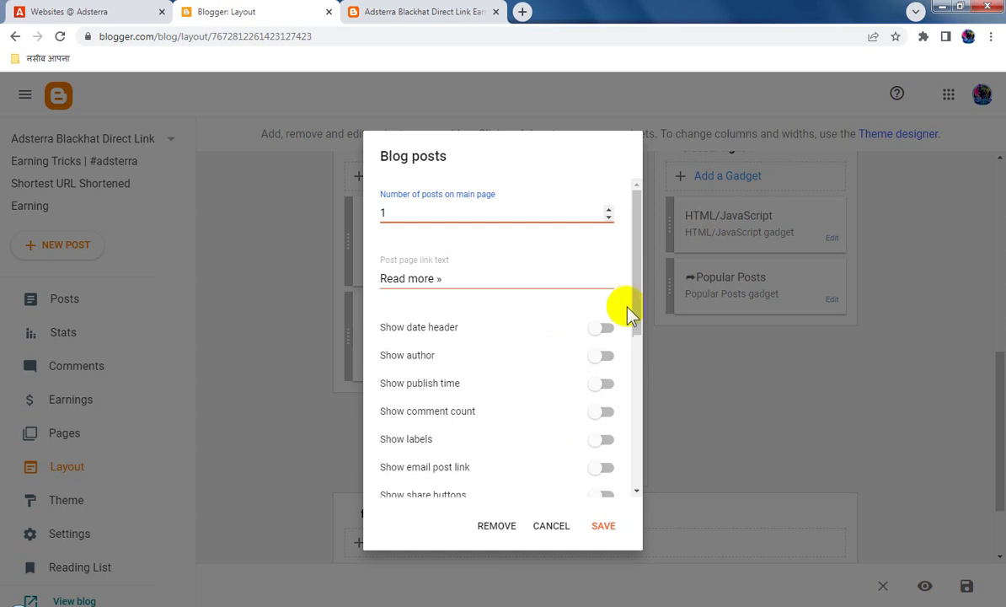
{"action": "left_click", "coordinate": [633, 396]}
{"action": "left_click_drag", "start_coordinate": [634, 400], "coordinate": [631, 499]}
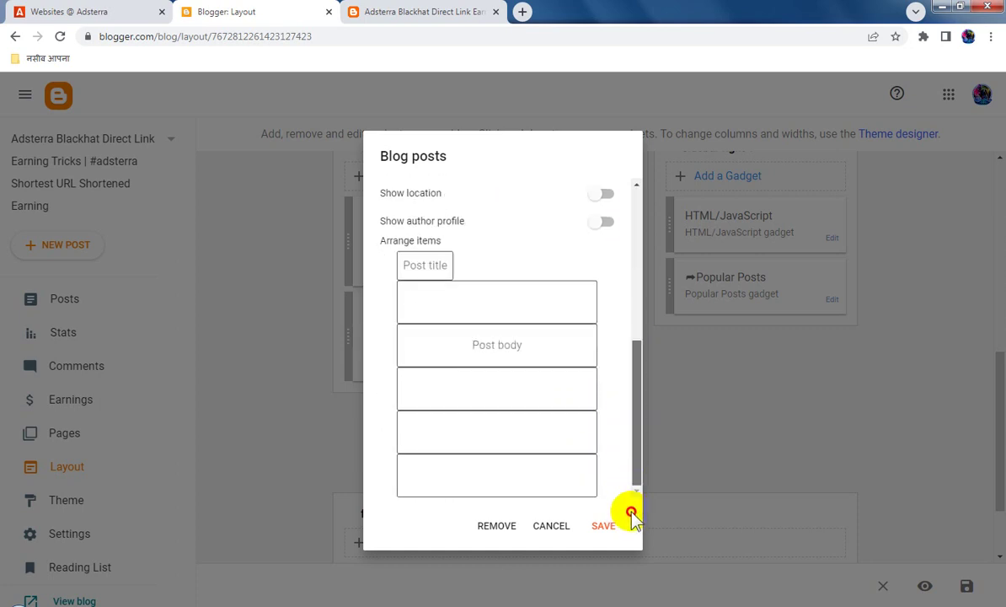
{"action": "left_click", "coordinate": [603, 527]}
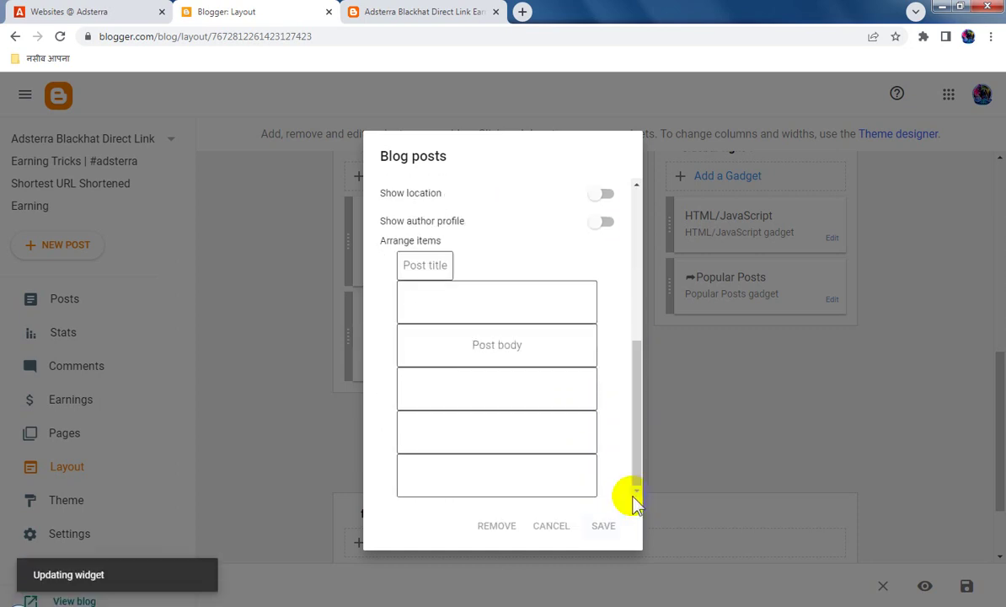
{"action": "scroll", "coordinate": [678, 495], "scroll_direction": "down", "scroll_amount": 3}
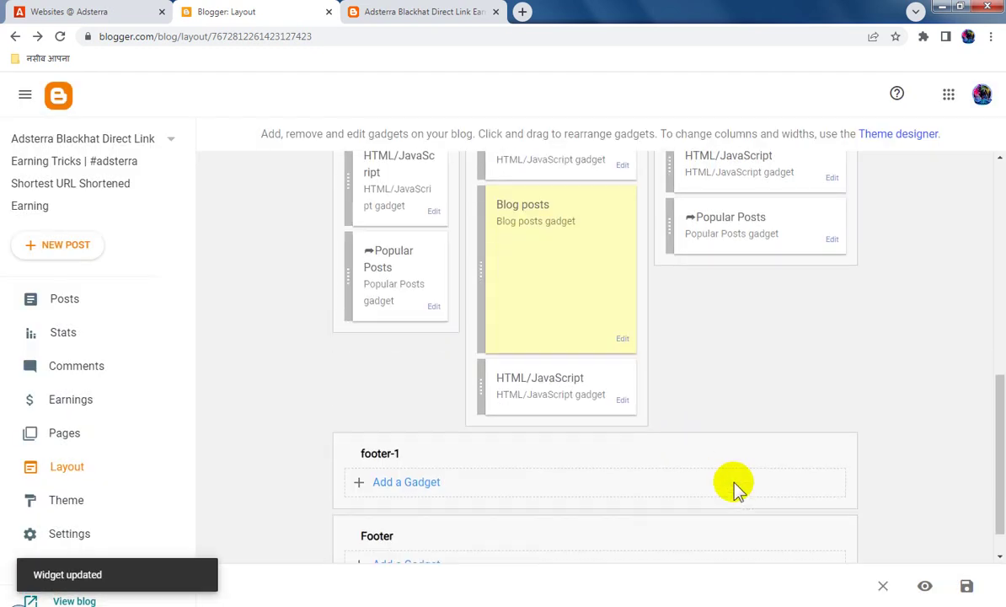
{"action": "left_click", "coordinate": [966, 586]}
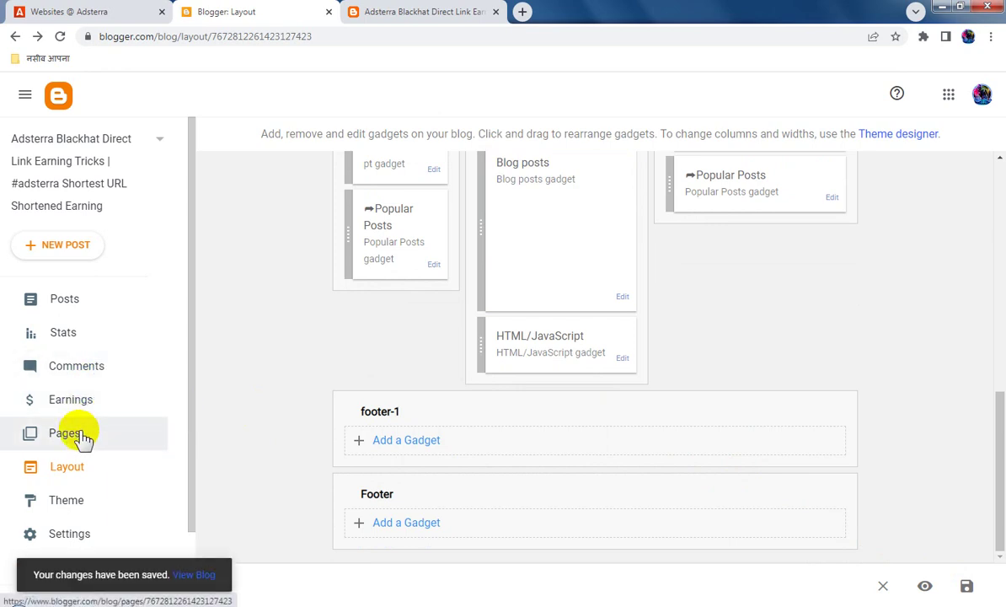
Set the blog theme's mobile settings to show the Desktop theme on mobile devices and save them.
{"action": "left_click", "coordinate": [83, 504]}
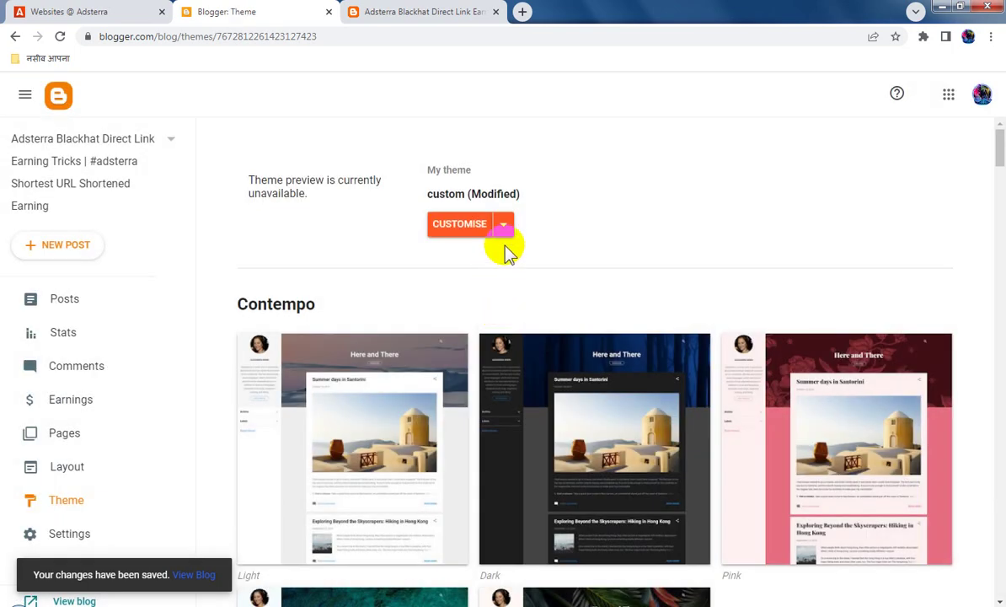
{"action": "left_click", "coordinate": [506, 225]}
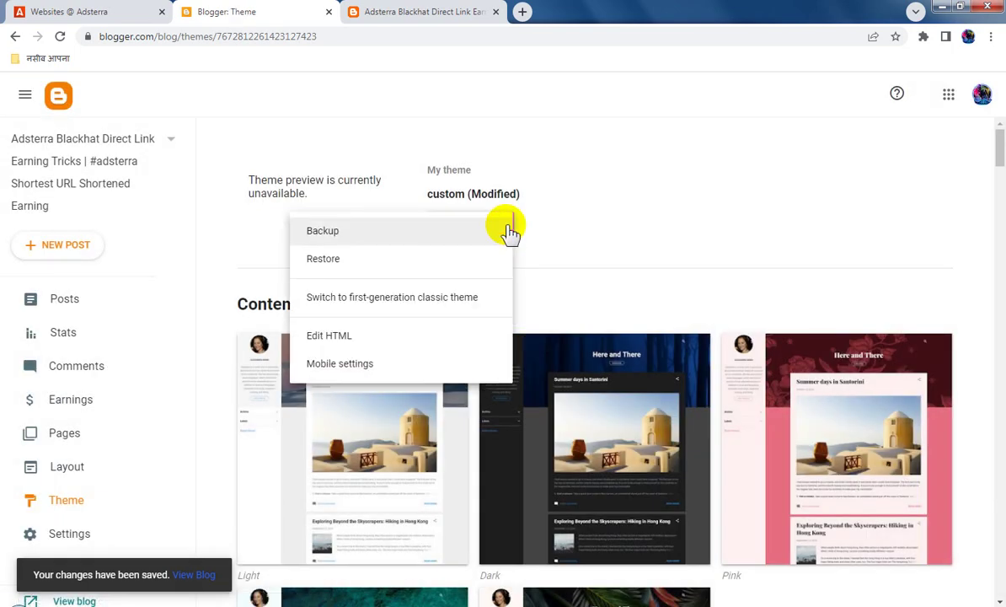
{"action": "left_click", "coordinate": [358, 369]}
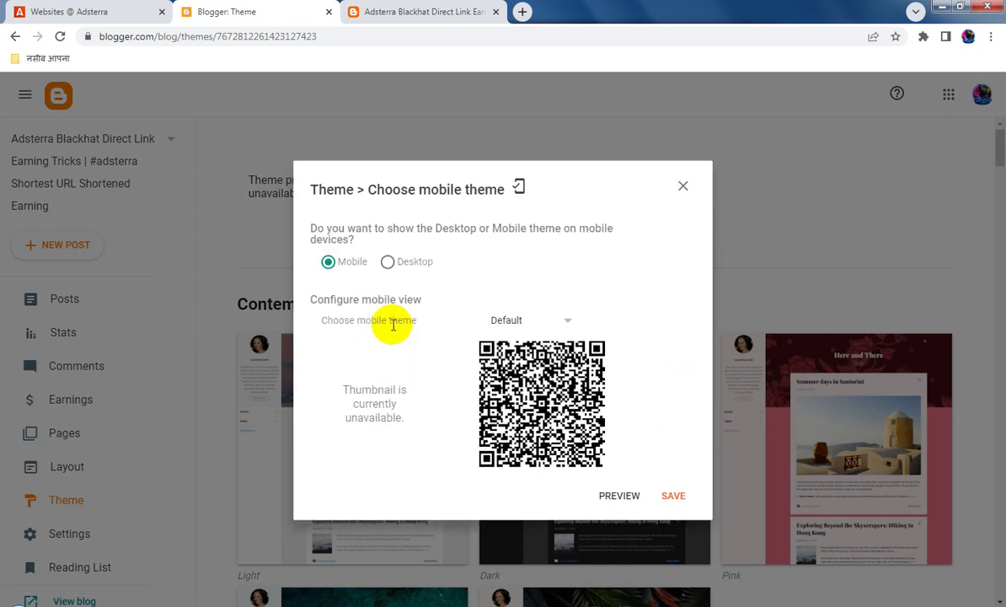
{"action": "left_click", "coordinate": [532, 321]}
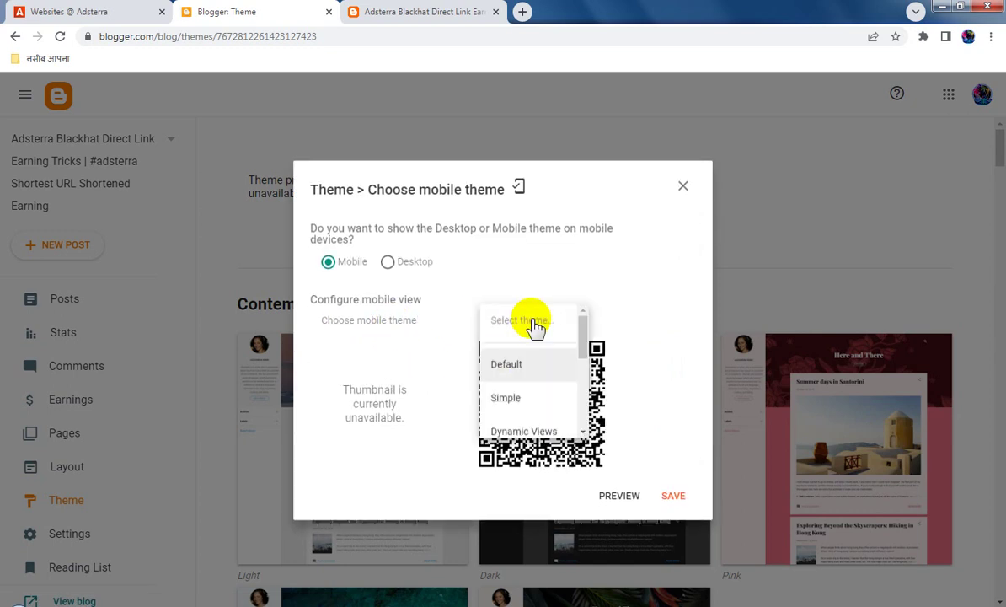
{"action": "left_click", "coordinate": [387, 263]}
{"action": "left_click", "coordinate": [674, 406]}
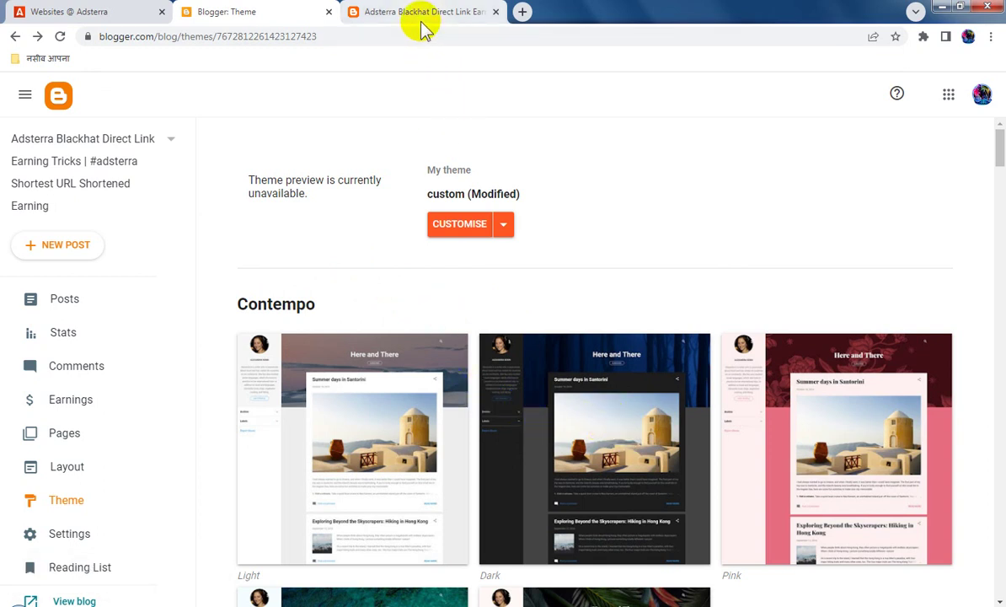
Reload the blog's public page and examine the new theme's header, menu, ad banners and post area.
{"action": "left_click", "coordinate": [421, 15]}
{"action": "left_click", "coordinate": [60, 36]}
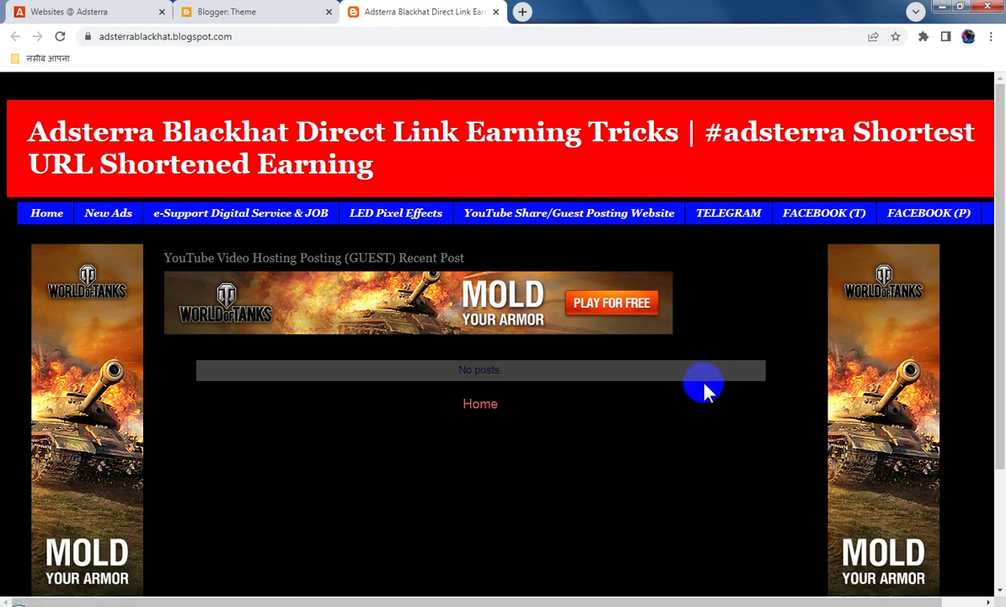
{"action": "scroll", "coordinate": [707, 400], "scroll_direction": "down", "scroll_amount": 1}
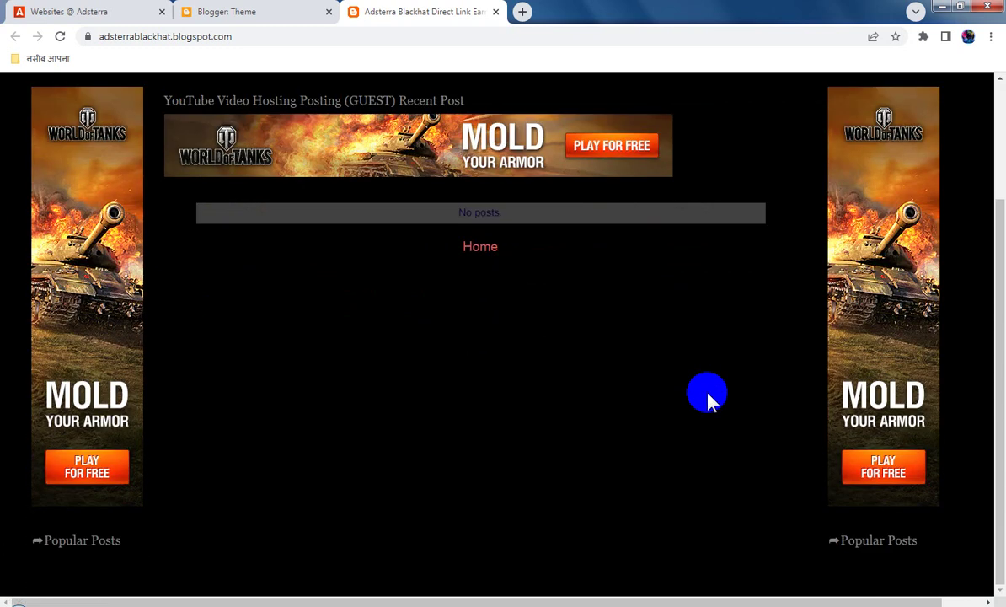
{"action": "scroll", "coordinate": [707, 399], "scroll_direction": "up", "scroll_amount": 2}
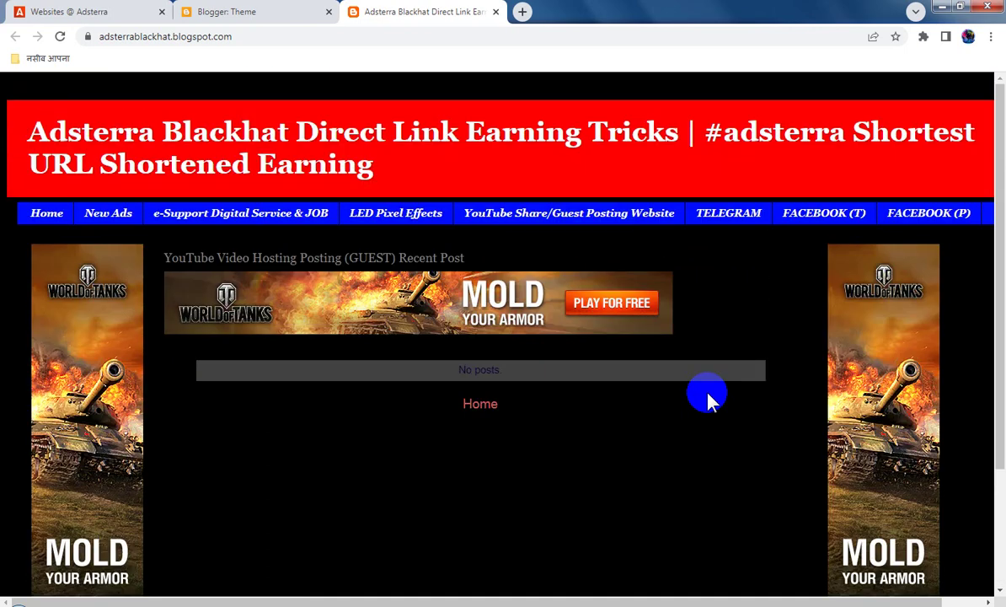
{"action": "scroll", "coordinate": [707, 399], "scroll_direction": "down", "scroll_amount": 2}
{"action": "scroll", "coordinate": [707, 399], "scroll_direction": "up", "scroll_amount": 2}
{"action": "scroll", "coordinate": [665, 384], "scroll_direction": "down", "scroll_amount": 2}
{"action": "scroll", "coordinate": [665, 382], "scroll_direction": "up", "scroll_amount": 2}
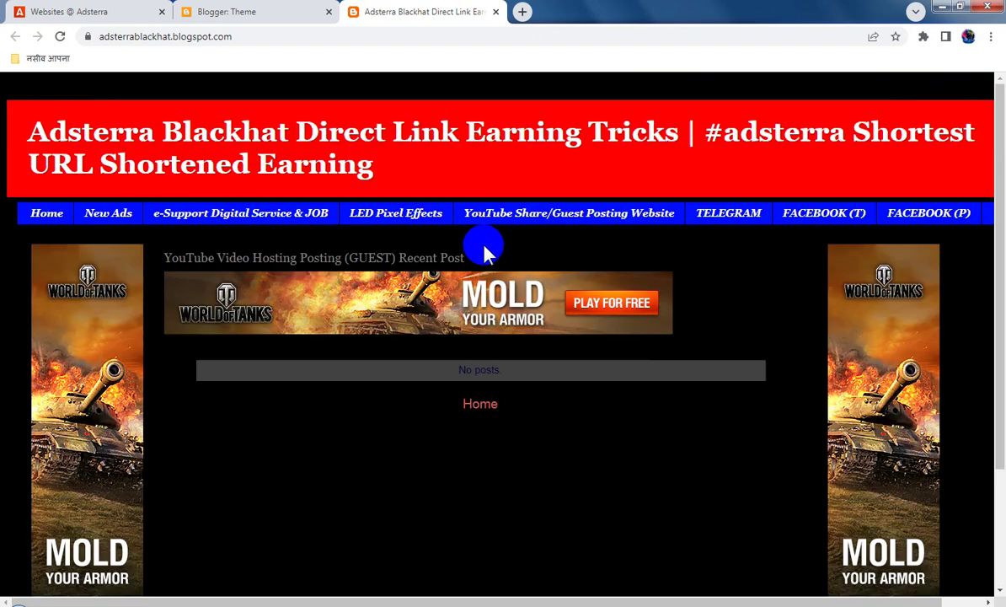
Retitle the Main section's HTML/JavaScript gadget "#adsterra Shortest URL Shortened Earning | Adsterra Blackhat Direct Link Earning Tricks", save it and save the layout.
{"action": "left_click", "coordinate": [268, 11]}
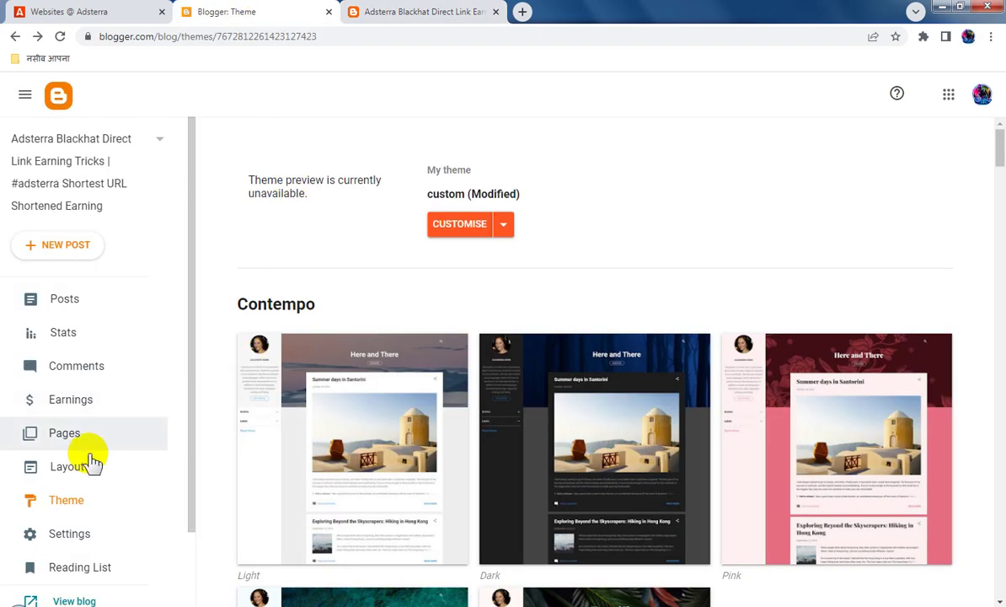
{"action": "left_click", "coordinate": [162, 466]}
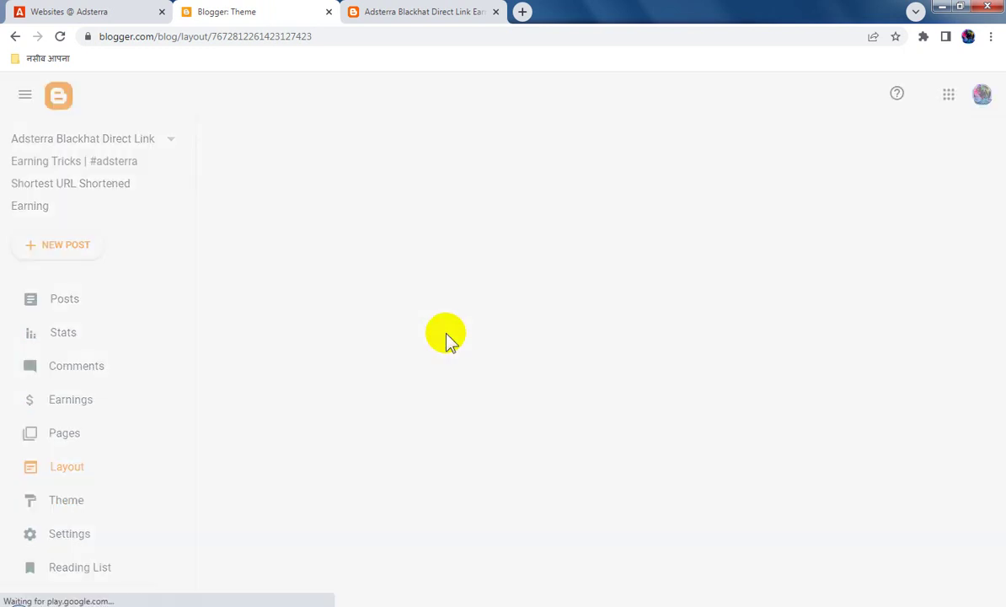
{"action": "left_click", "coordinate": [430, 13]}
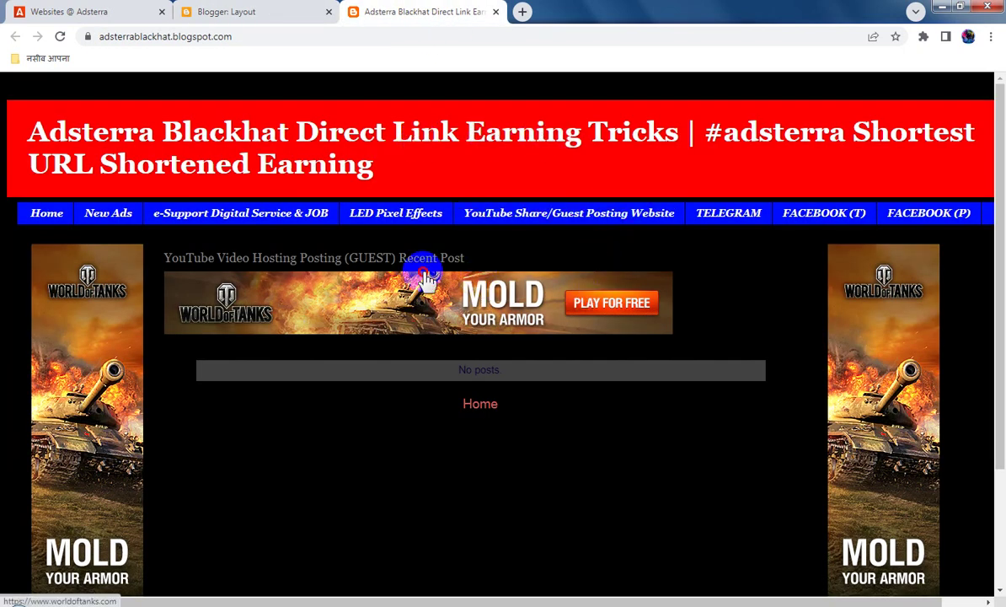
{"action": "left_click", "coordinate": [268, 11]}
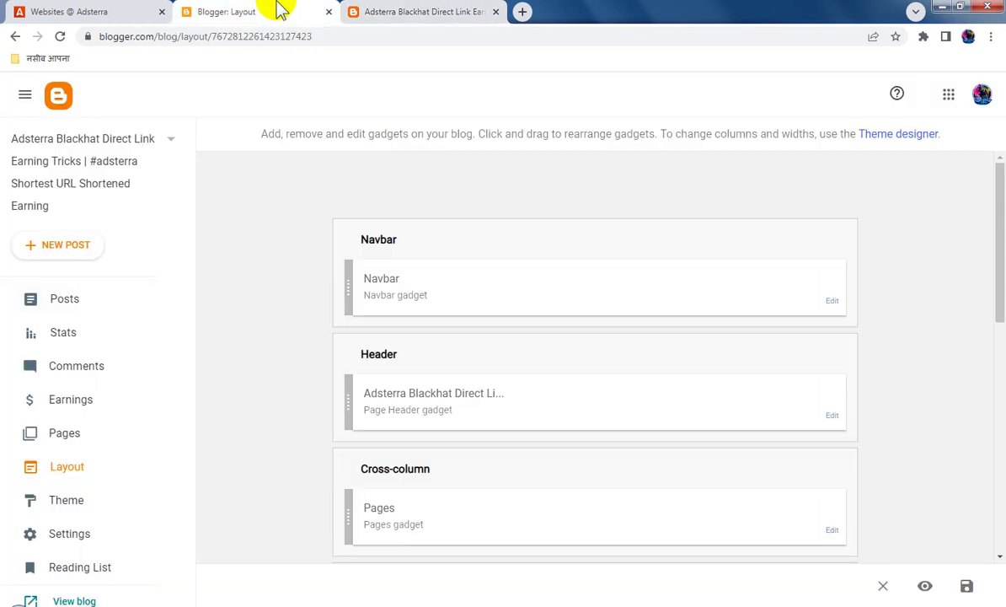
{"action": "scroll", "coordinate": [766, 397], "scroll_direction": "down", "scroll_amount": 3}
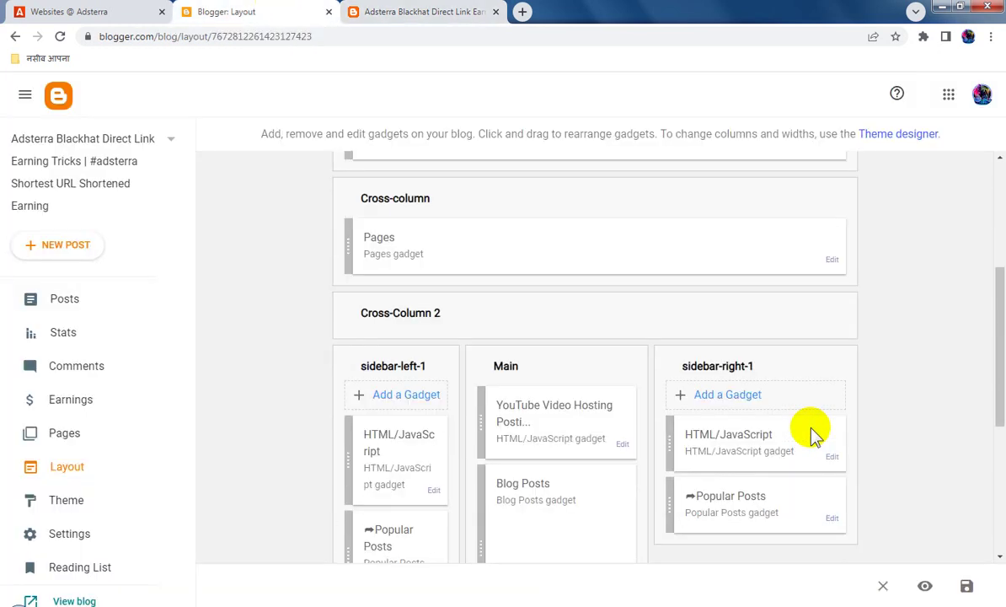
{"action": "left_click", "coordinate": [623, 436]}
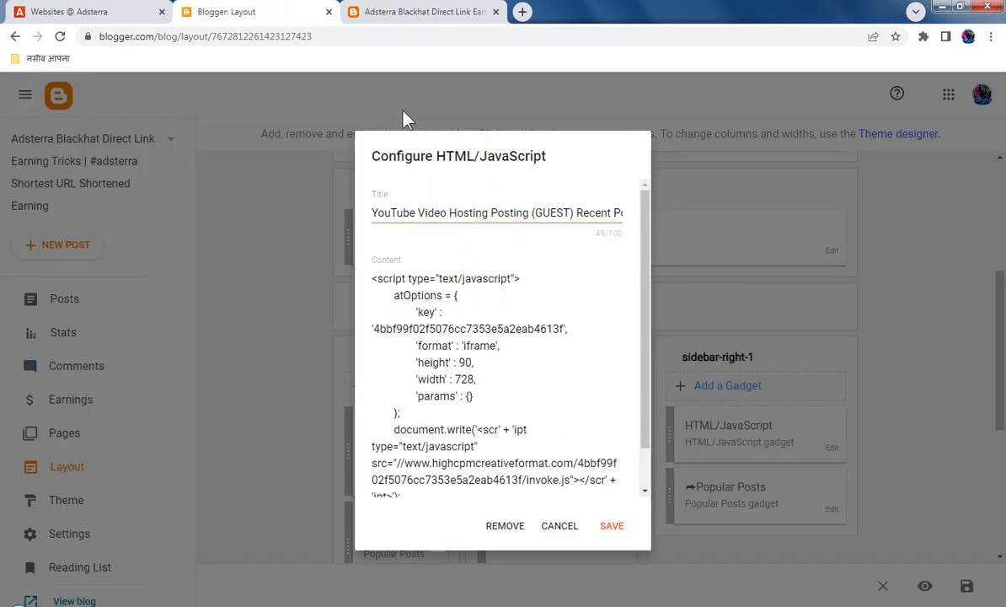
{"action": "key", "text": "ctrl+a"}
{"action": "key", "text": "ctrl+v"}
{"action": "left_click", "coordinate": [610, 523]}
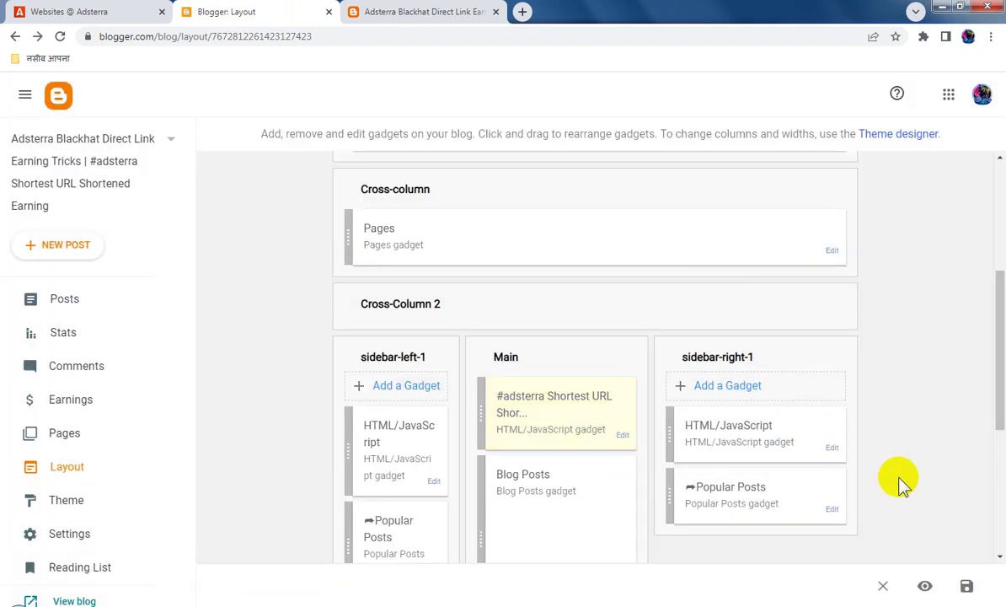
{"action": "left_click", "coordinate": [966, 586]}
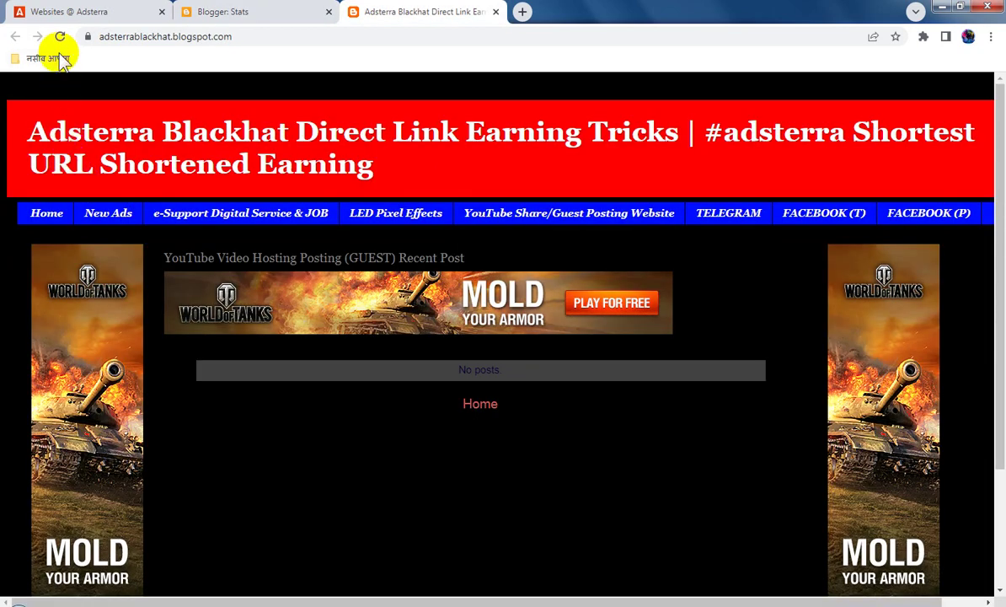
Reload the blog's public page and check the new heading above the main ad banner.
{"action": "left_click", "coordinate": [61, 37]}
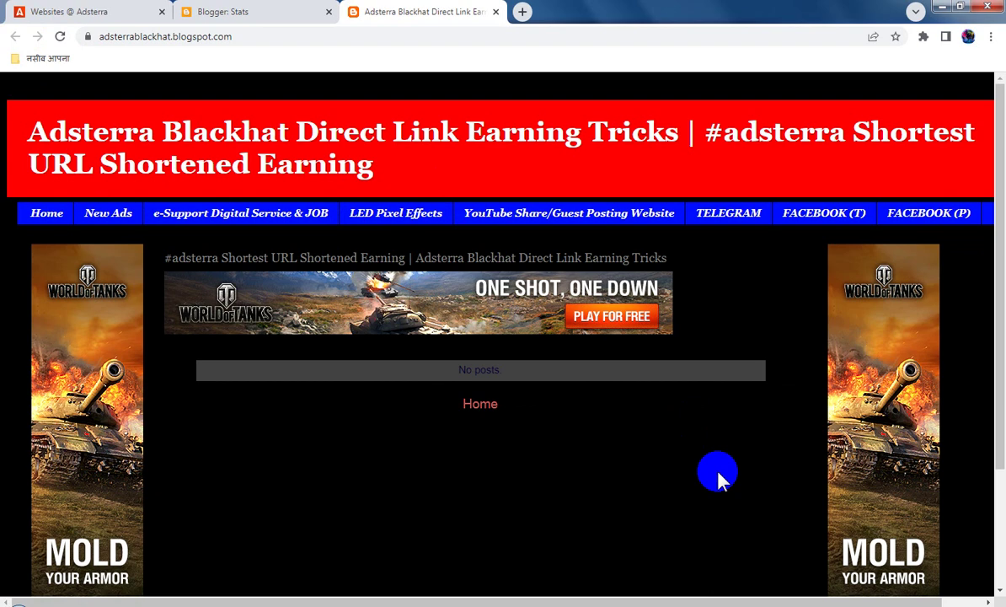
{"action": "scroll", "coordinate": [718, 476], "scroll_direction": "down", "scroll_amount": 2}
{"action": "scroll", "coordinate": [719, 476], "scroll_direction": "up", "scroll_amount": 1}
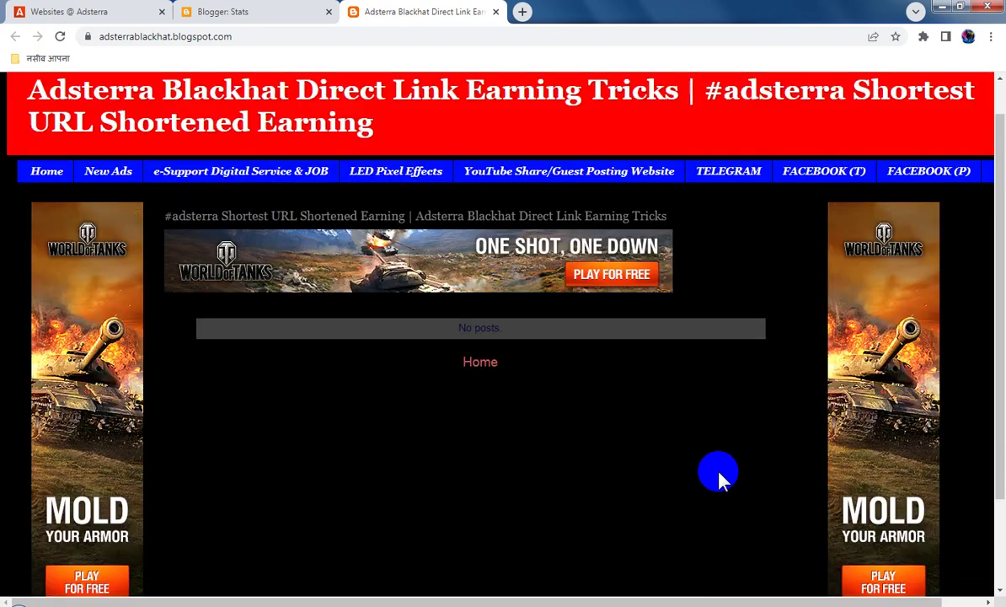
{"action": "scroll", "coordinate": [719, 476], "scroll_direction": "up", "scroll_amount": 1}
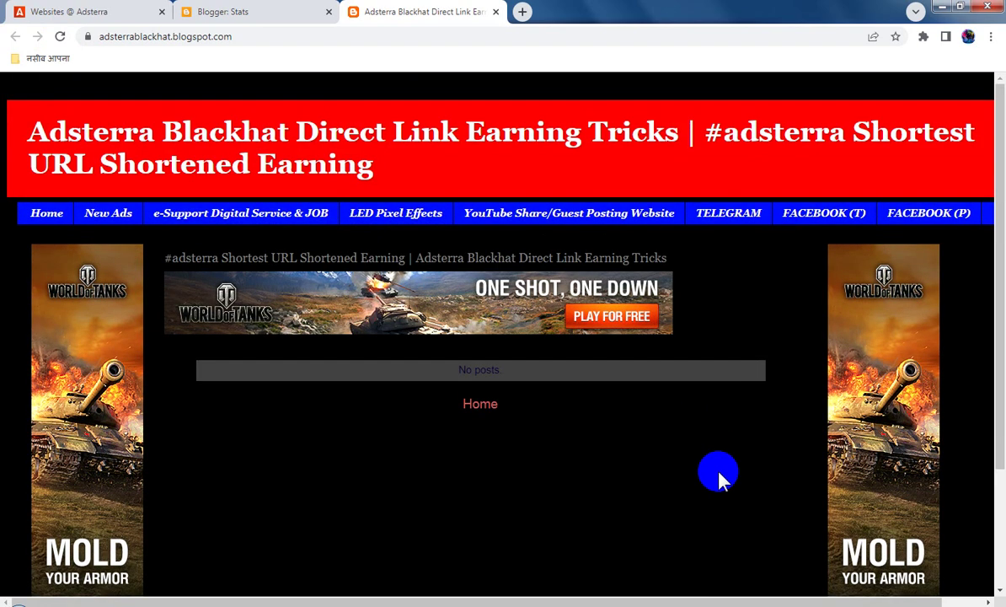
{"action": "scroll", "coordinate": [719, 476], "scroll_direction": "down", "scroll_amount": 2}
{"action": "scroll", "coordinate": [718, 476], "scroll_direction": "up", "scroll_amount": 2}
Paste the copied crawler rules and adsterrablackhat.blogspot.com sitemap URLs into the blog's Custom robots.txt setting and save them.
{"action": "left_click", "coordinate": [258, 10]}
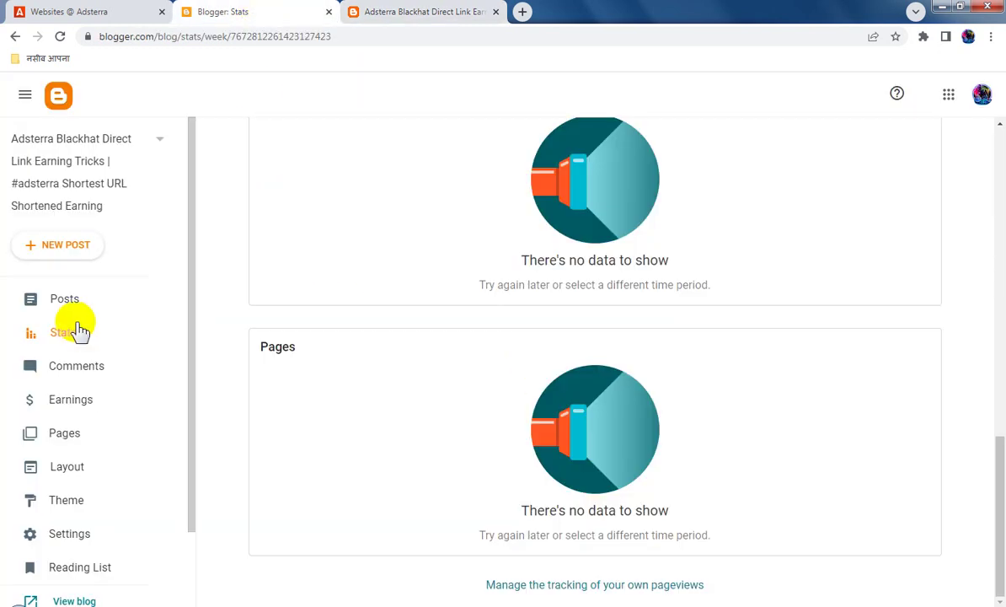
{"action": "scroll", "coordinate": [118, 474], "scroll_direction": "down", "scroll_amount": 2}
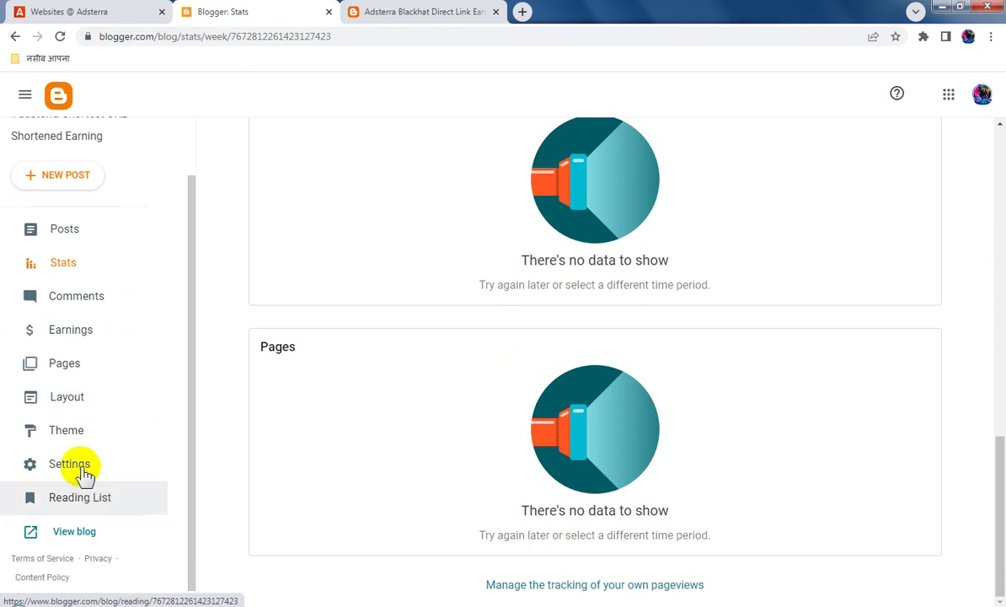
{"action": "left_click", "coordinate": [83, 470]}
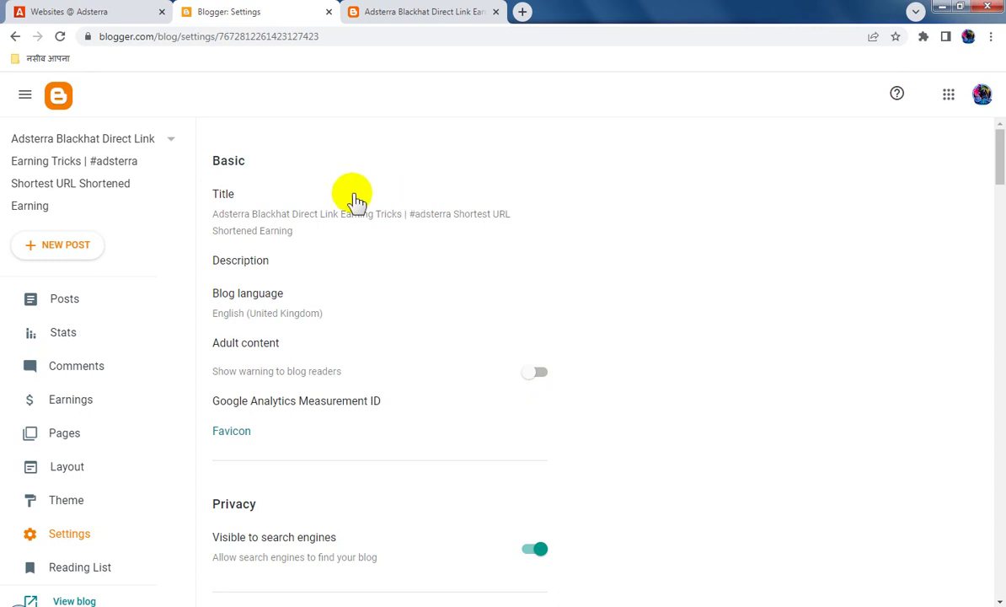
{"action": "scroll", "coordinate": [358, 371], "scroll_direction": "down", "scroll_amount": 20}
{"action": "left_click", "coordinate": [280, 426]}
{"action": "left_click", "coordinate": [416, 330]}
{"action": "key", "text": "ctrl+v"}
{"action": "left_click", "coordinate": [609, 426]}
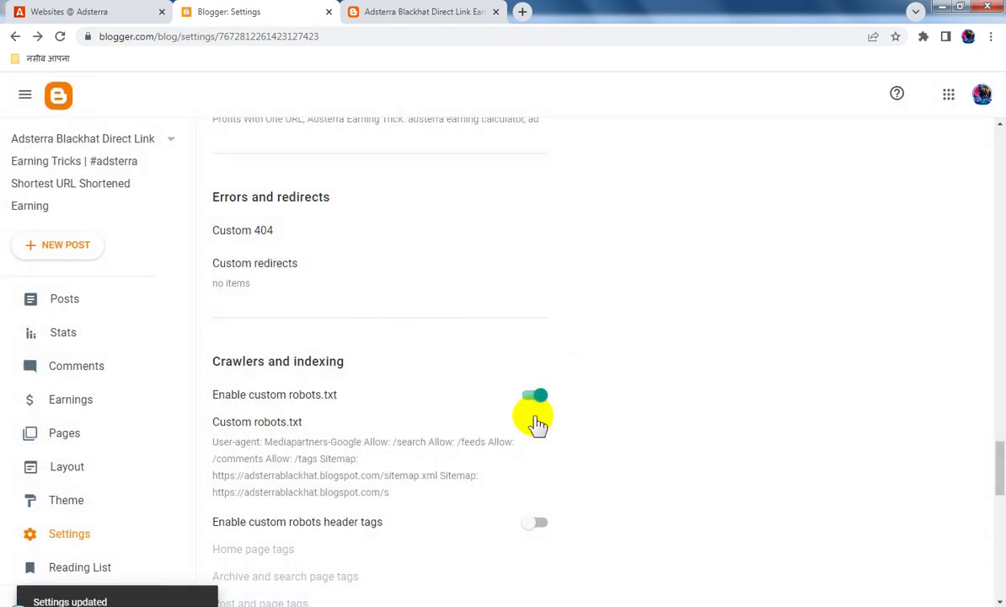
Enable custom robots header tags, turn on all and noodp for the home page tags, and save.
{"action": "scroll", "coordinate": [538, 424], "scroll_direction": "down", "scroll_amount": 2}
{"action": "left_click", "coordinate": [534, 383]}
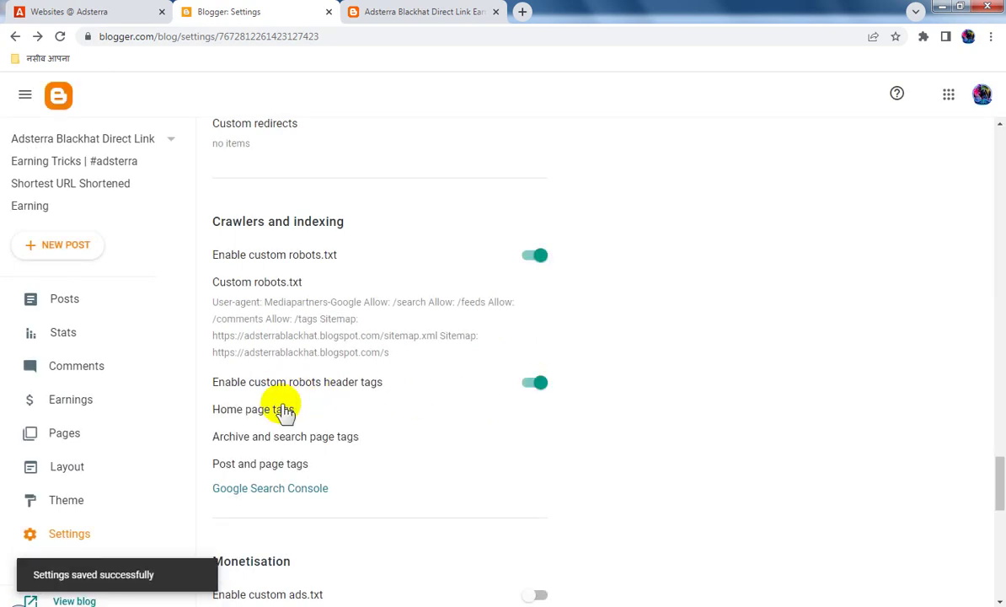
{"action": "left_click", "coordinate": [282, 412]}
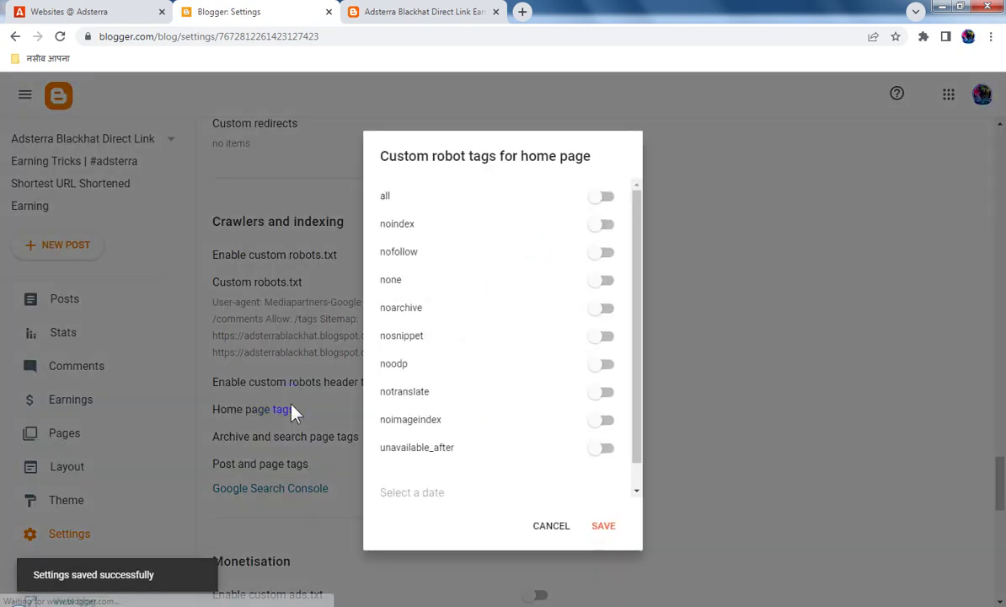
{"action": "left_click", "coordinate": [605, 196]}
{"action": "left_click", "coordinate": [602, 364]}
{"action": "left_click", "coordinate": [605, 526]}
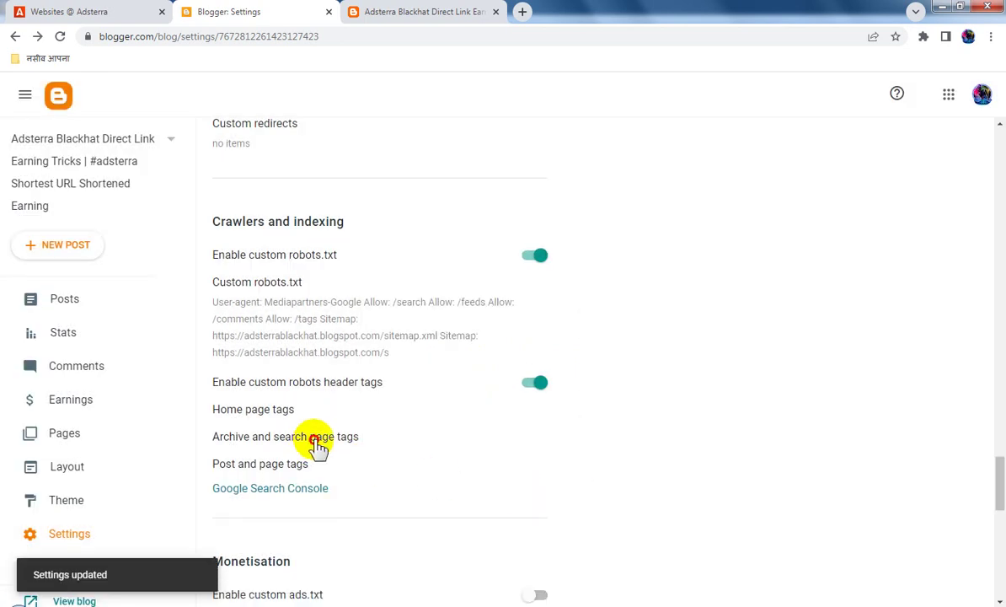
Turn on noodp alongside noindex in the archive and search page robot tags and save them.
{"action": "left_click", "coordinate": [314, 441]}
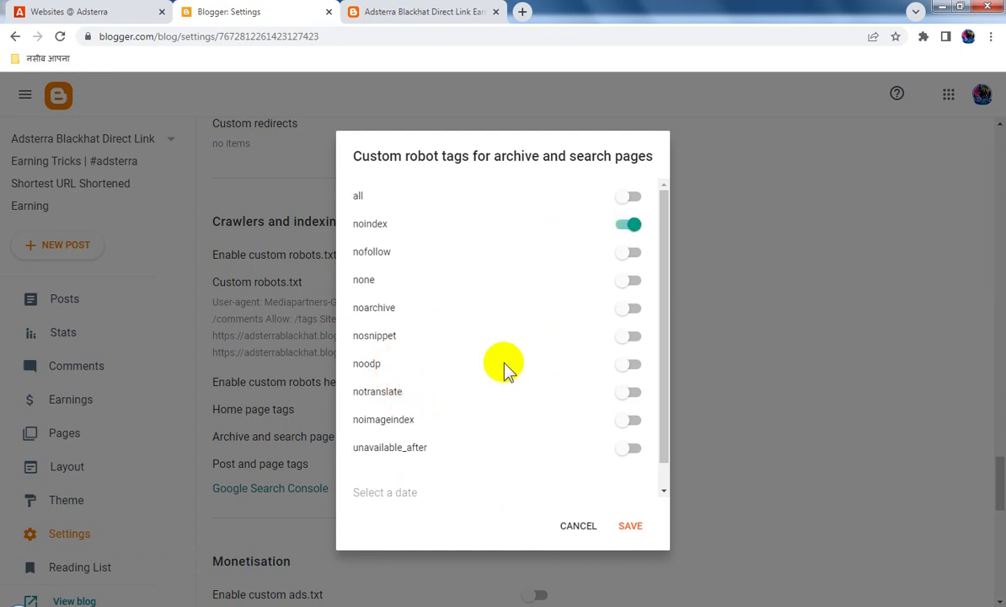
{"action": "left_click", "coordinate": [623, 367]}
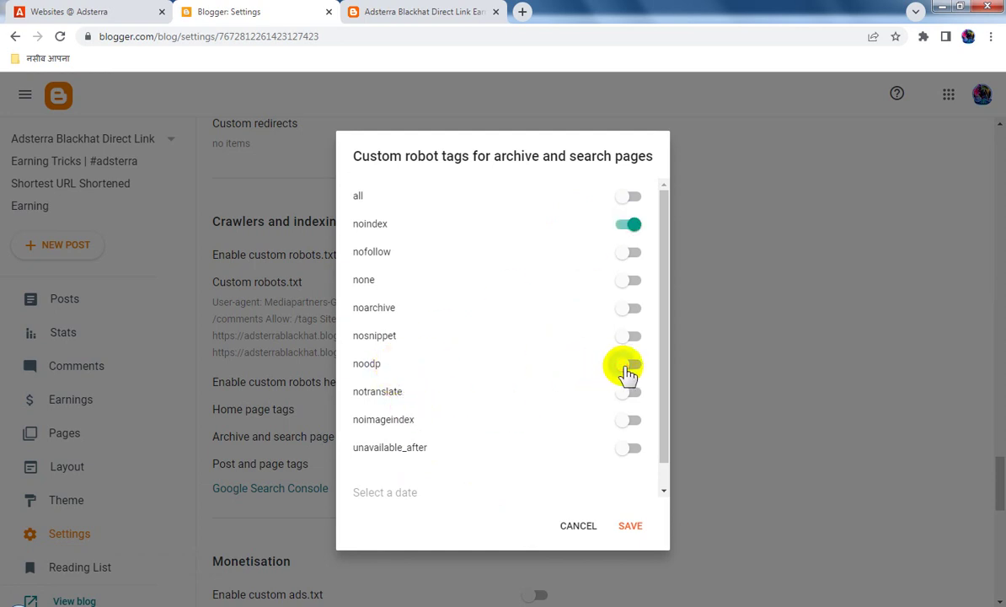
{"action": "left_click", "coordinate": [633, 525]}
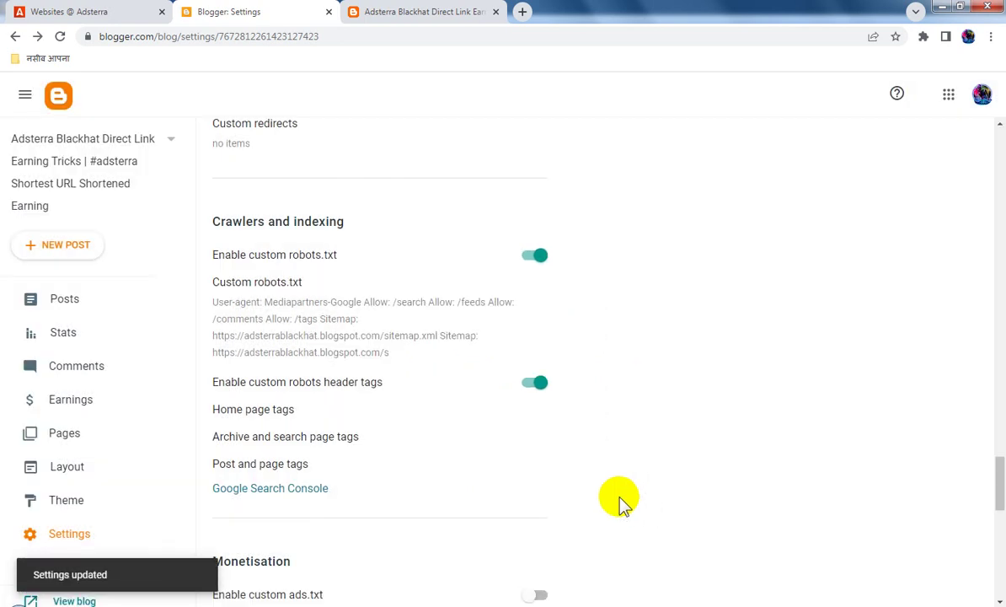
Turn on the all tag in the custom robot tags for posts and pages and save.
{"action": "left_click", "coordinate": [287, 463]}
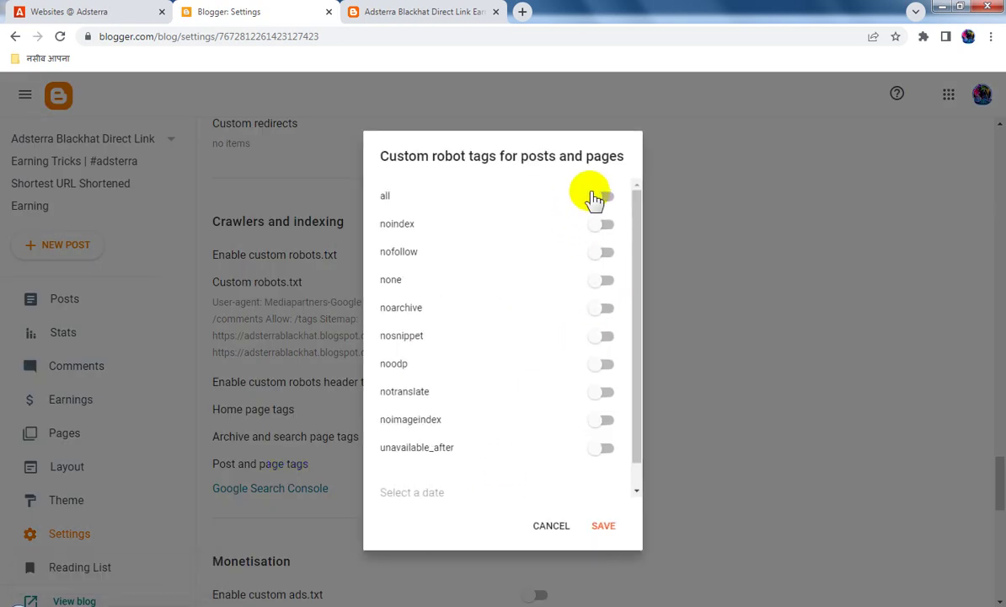
{"action": "left_click", "coordinate": [598, 197]}
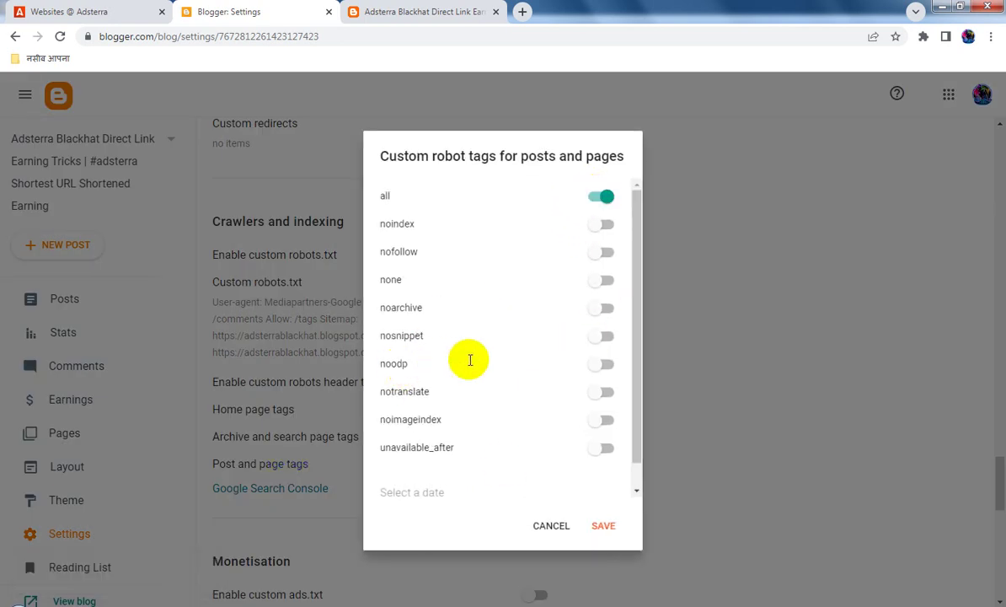
{"action": "left_click", "coordinate": [602, 528]}
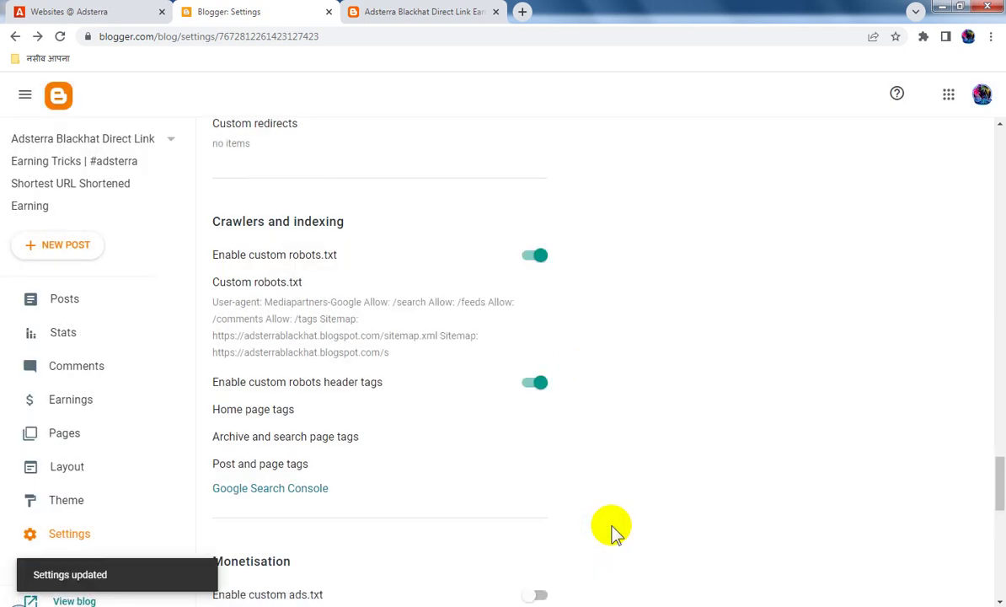
Open the blog's post list, reload the live adsterrablackhat.blogspot.com page and check its header and layout.
{"action": "left_click", "coordinate": [73, 305]}
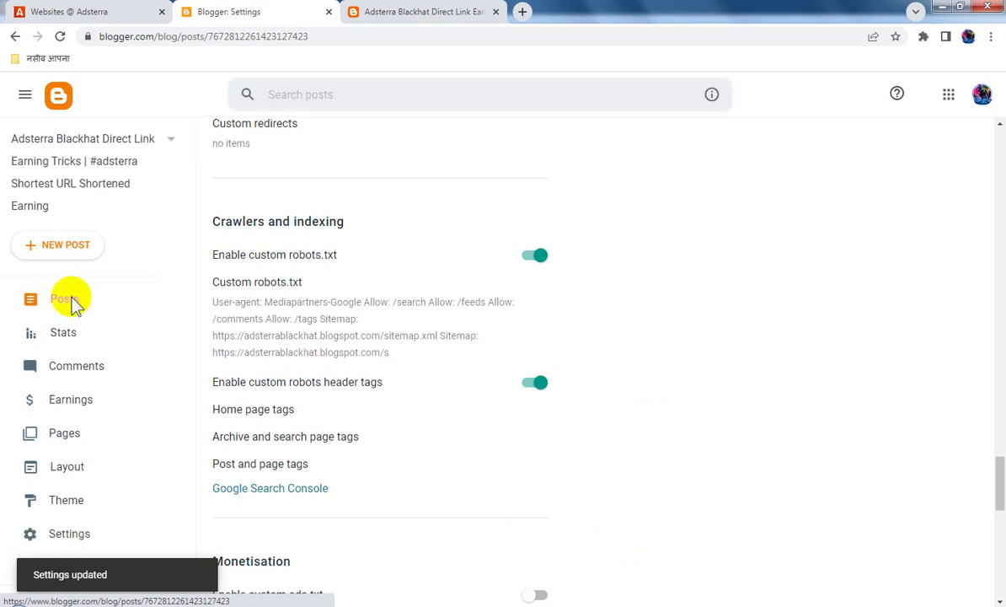
{"action": "left_click", "coordinate": [418, 12]}
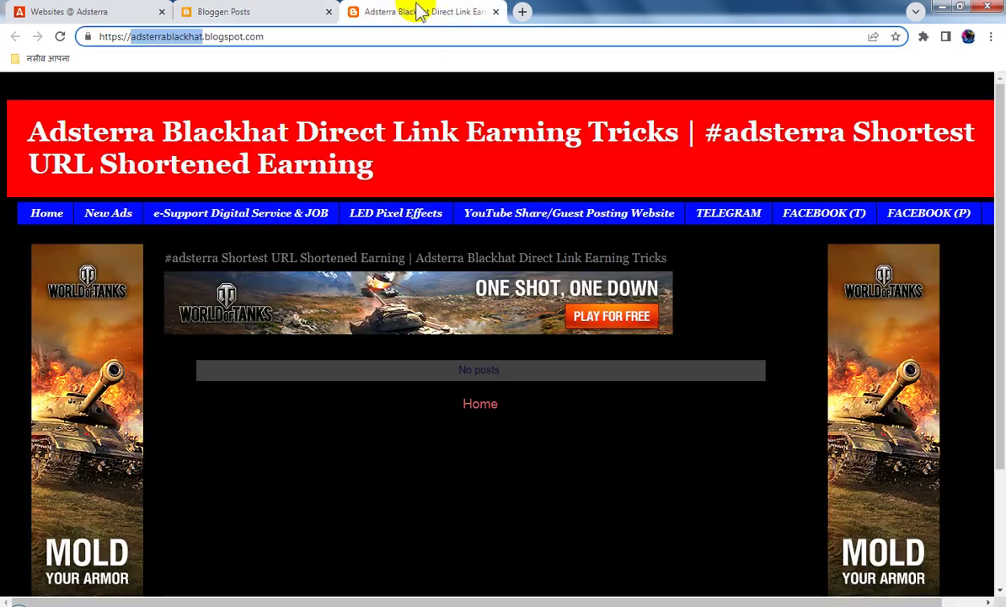
{"action": "left_click", "coordinate": [60, 37]}
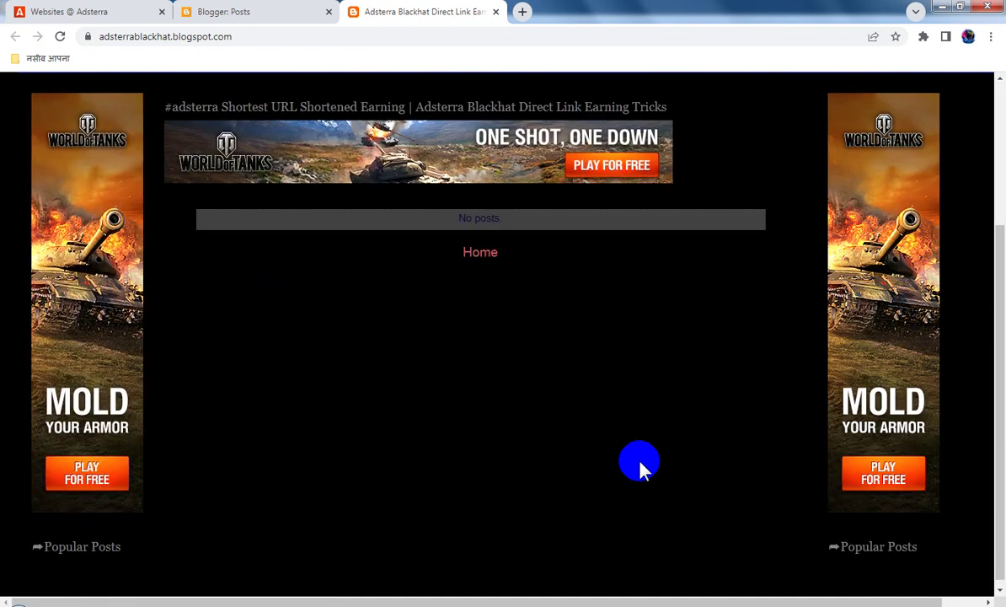
{"action": "scroll", "coordinate": [640, 466], "scroll_direction": "up", "scroll_amount": 3}
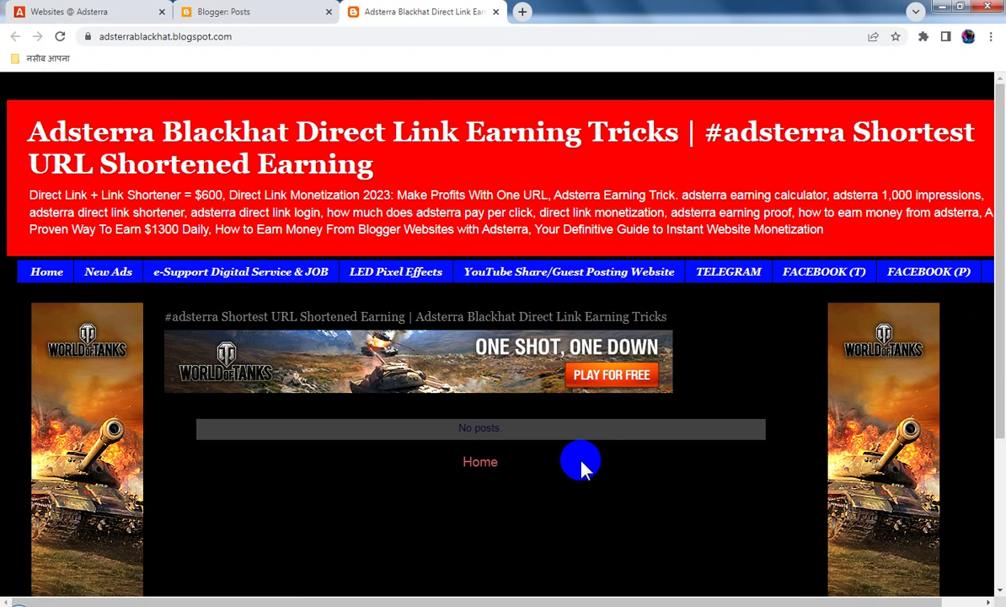
{"action": "left_click", "coordinate": [295, 36]}
{"action": "right_click", "coordinate": [235, 44]}
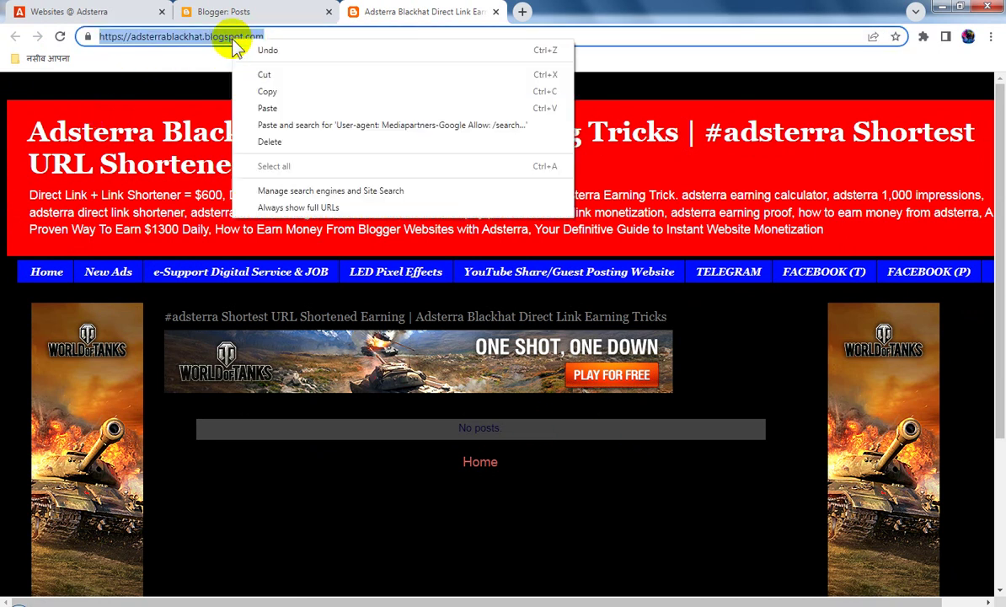
{"action": "left_click", "coordinate": [267, 91]}
{"action": "left_click", "coordinate": [111, 13]}
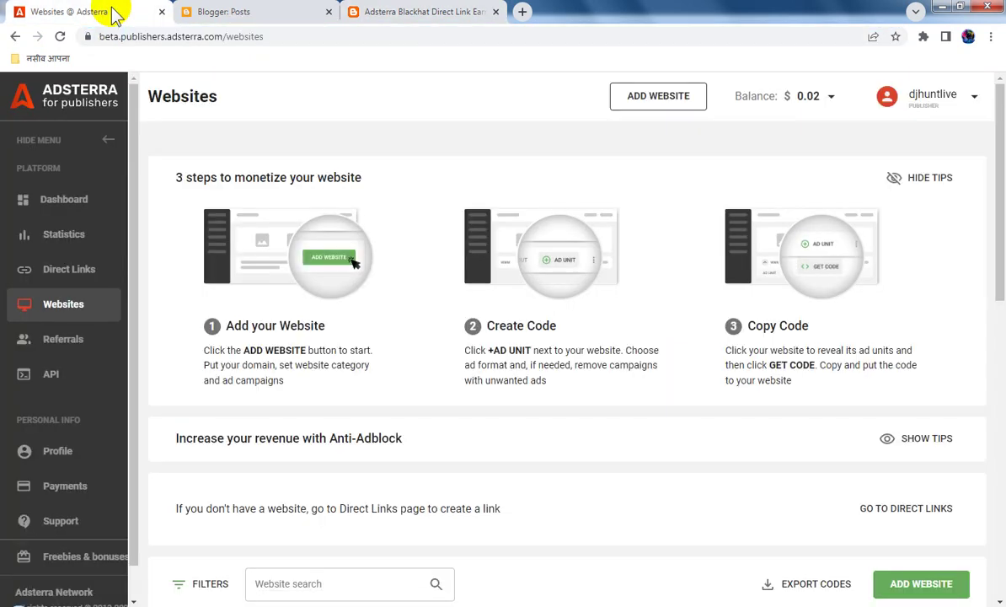
{"action": "left_click", "coordinate": [655, 104]}
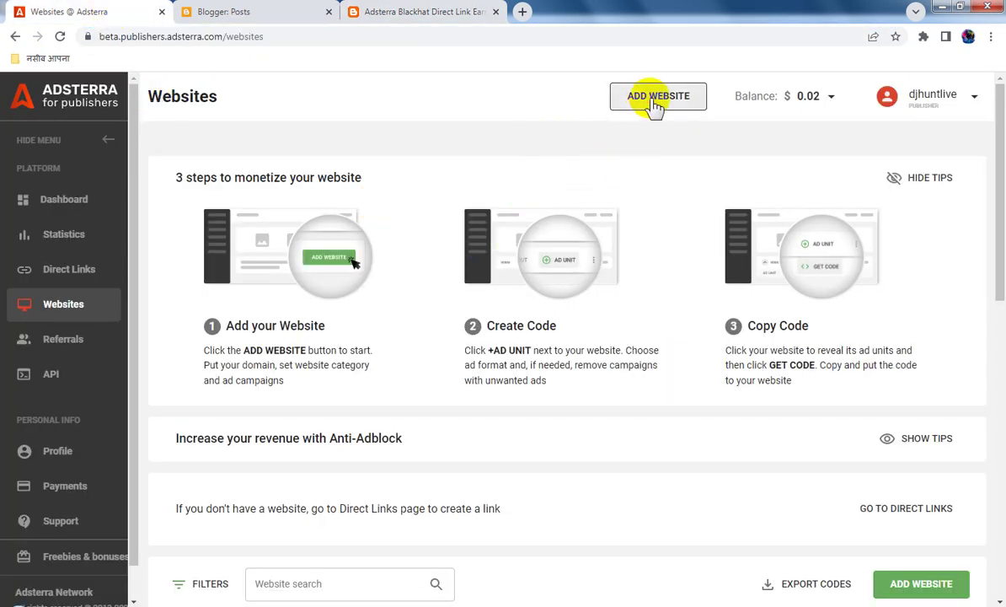
{"action": "left_click", "coordinate": [656, 99]}
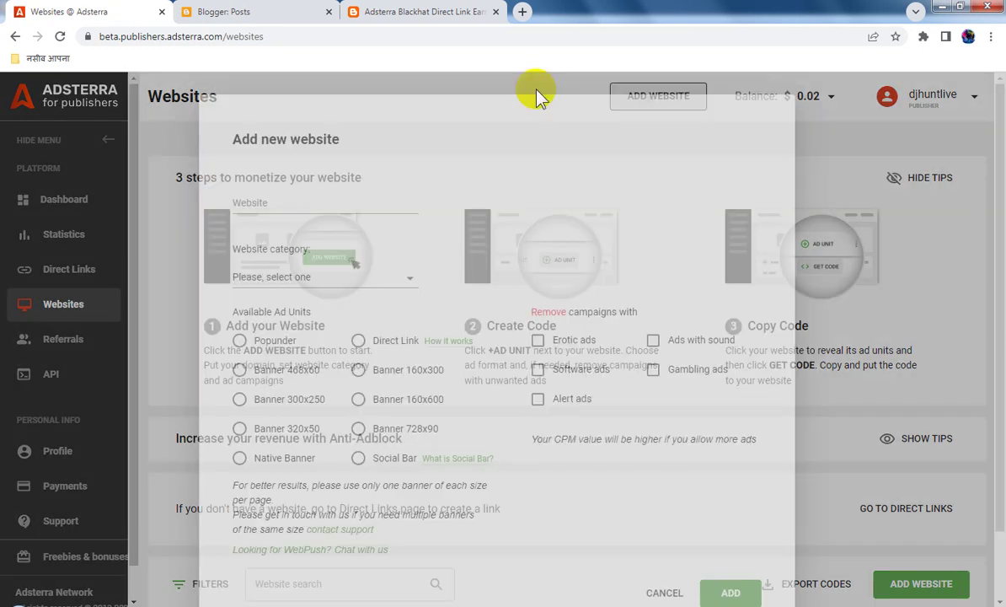
{"action": "left_click", "coordinate": [308, 203]}
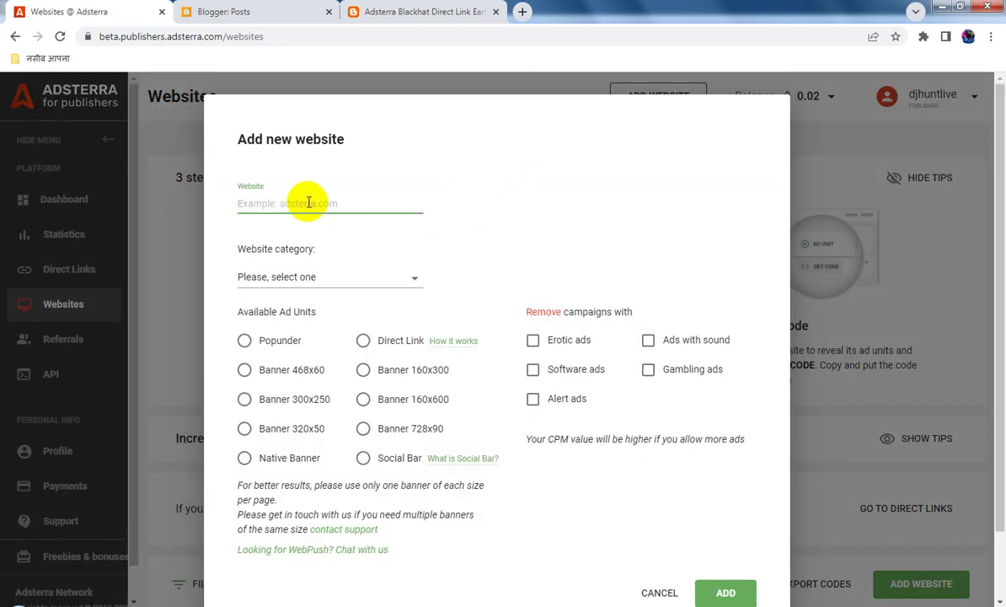
{"action": "key", "text": "ctrl+v"}
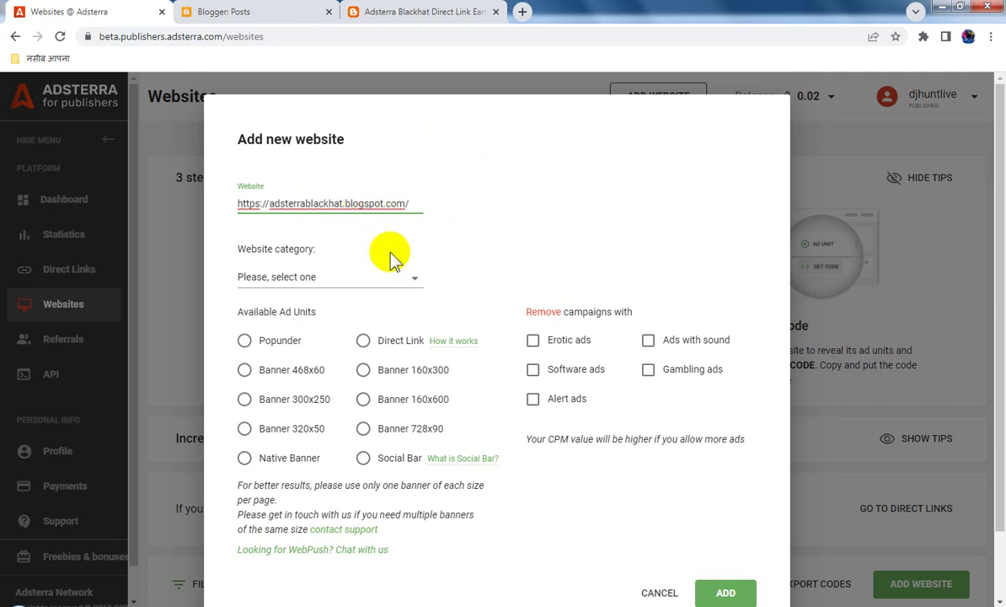
Set the website category to URLShortener, choose the Banner 160x600 ad unit and submit the website for approval.
{"action": "left_click", "coordinate": [412, 281]}
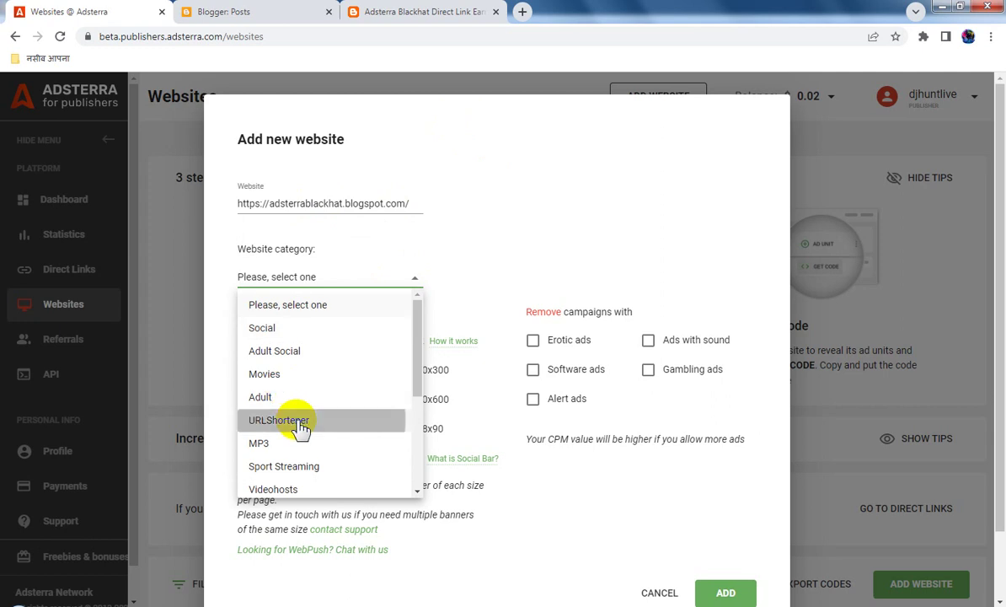
{"action": "left_click", "coordinate": [392, 417]}
{"action": "left_click", "coordinate": [533, 341]}
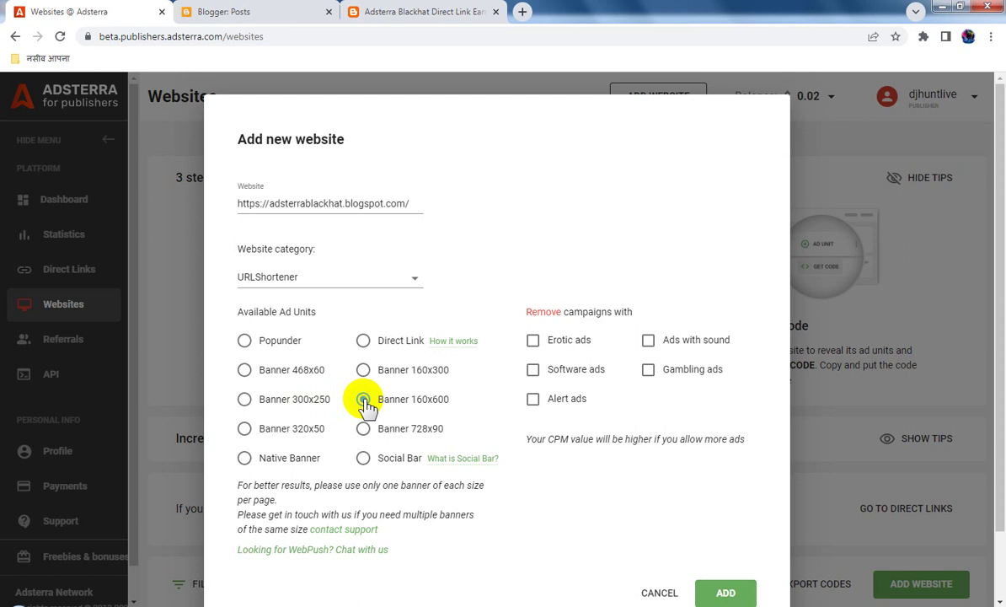
{"action": "left_click", "coordinate": [723, 590]}
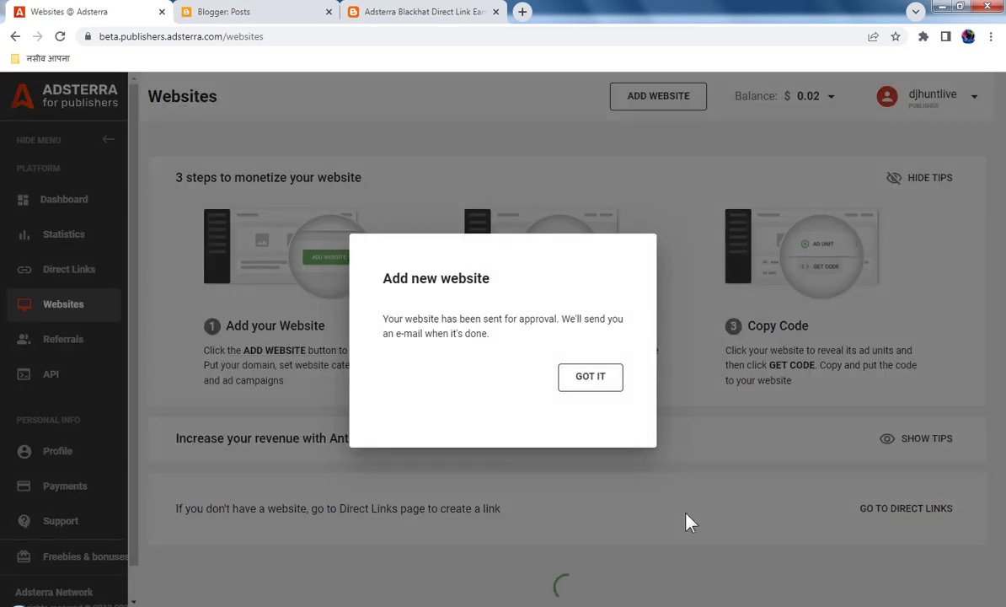
{"action": "left_click", "coordinate": [591, 378]}
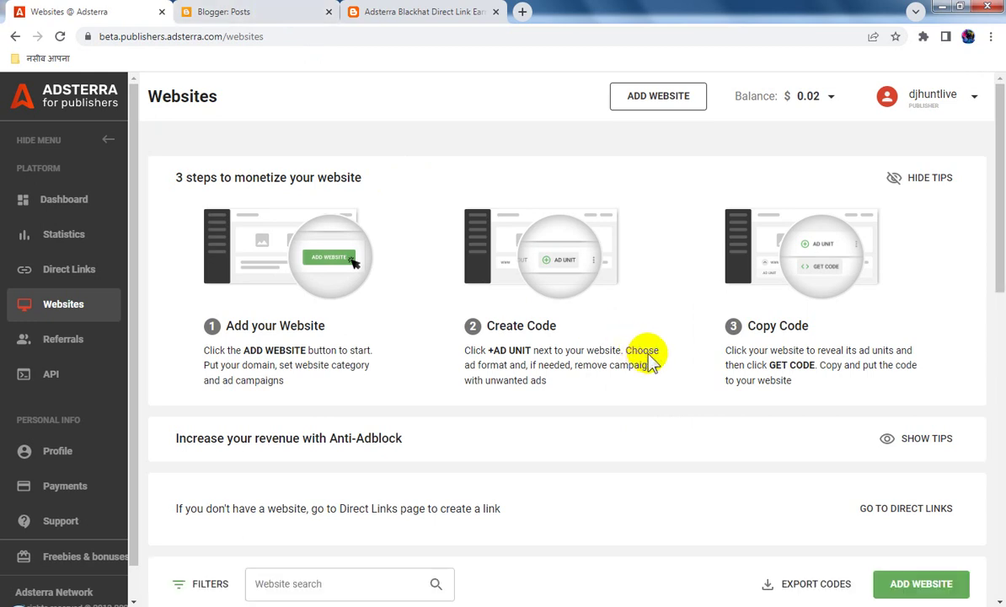
Check the blog's post list in Blogger, reload the live blog and examine its page from header to Popular Posts.
{"action": "left_click", "coordinate": [263, 10]}
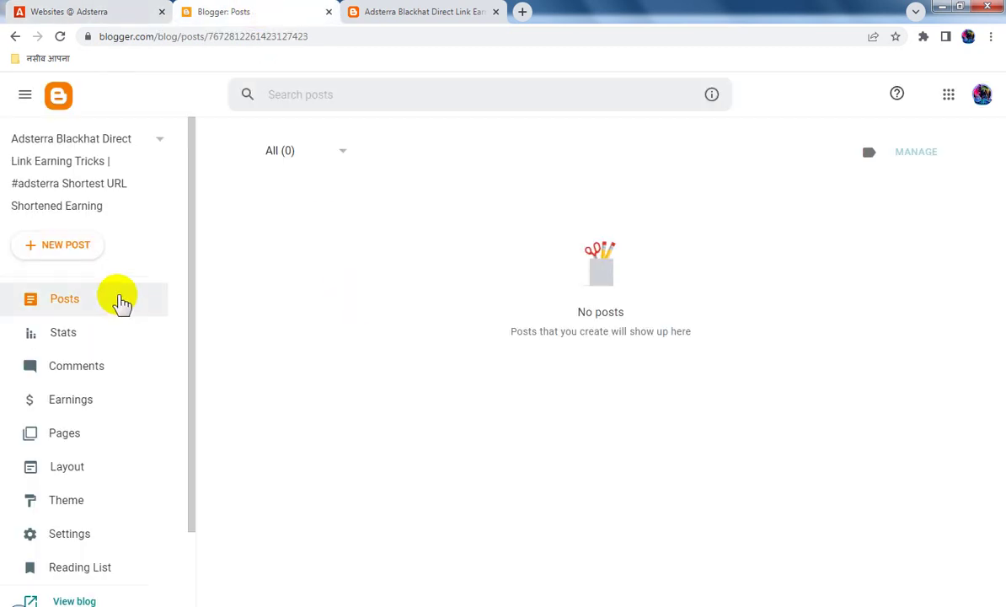
{"action": "left_click", "coordinate": [96, 298]}
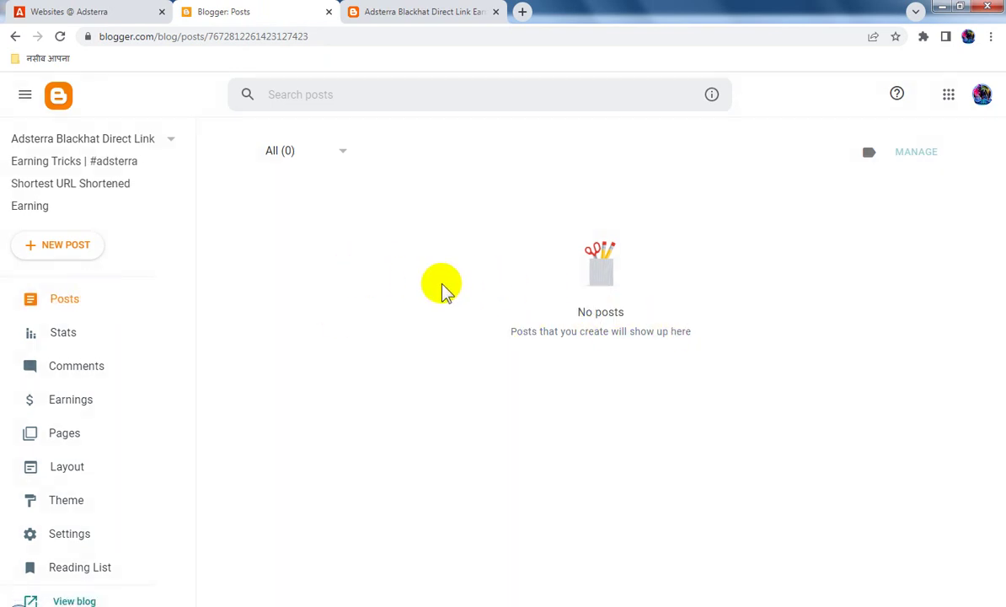
{"action": "left_click", "coordinate": [426, 14]}
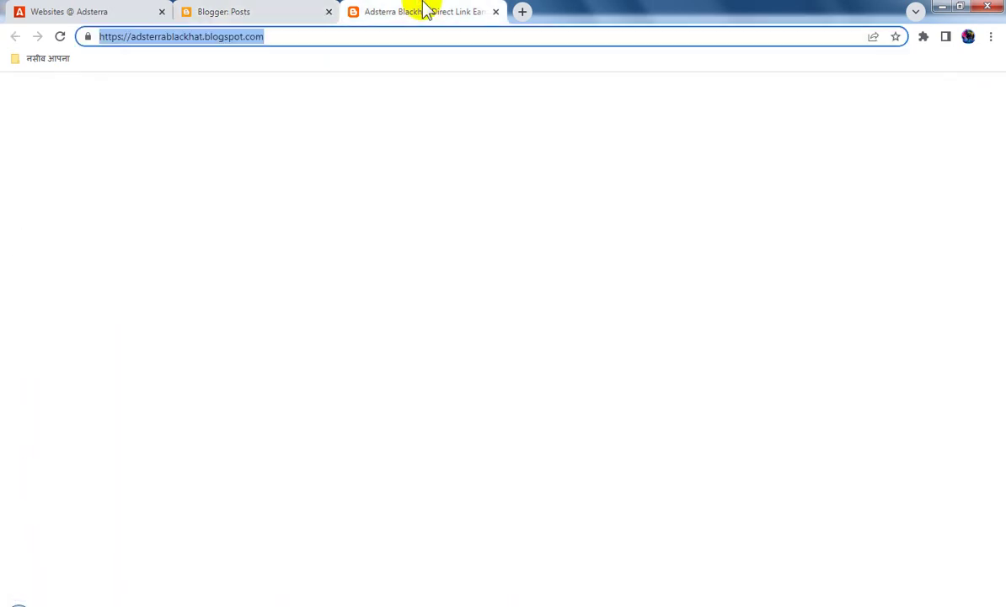
{"action": "left_click", "coordinate": [59, 38]}
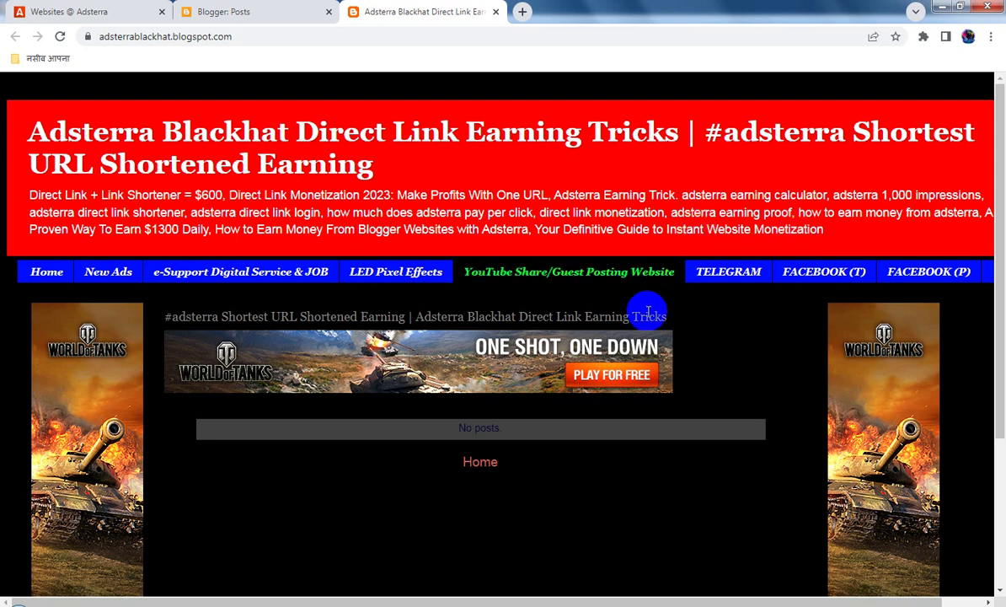
{"action": "scroll", "coordinate": [716, 354], "scroll_direction": "down", "scroll_amount": 3}
{"action": "scroll", "coordinate": [717, 353], "scroll_direction": "up", "scroll_amount": 3}
{"action": "scroll", "coordinate": [716, 354], "scroll_direction": "down", "scroll_amount": 3}
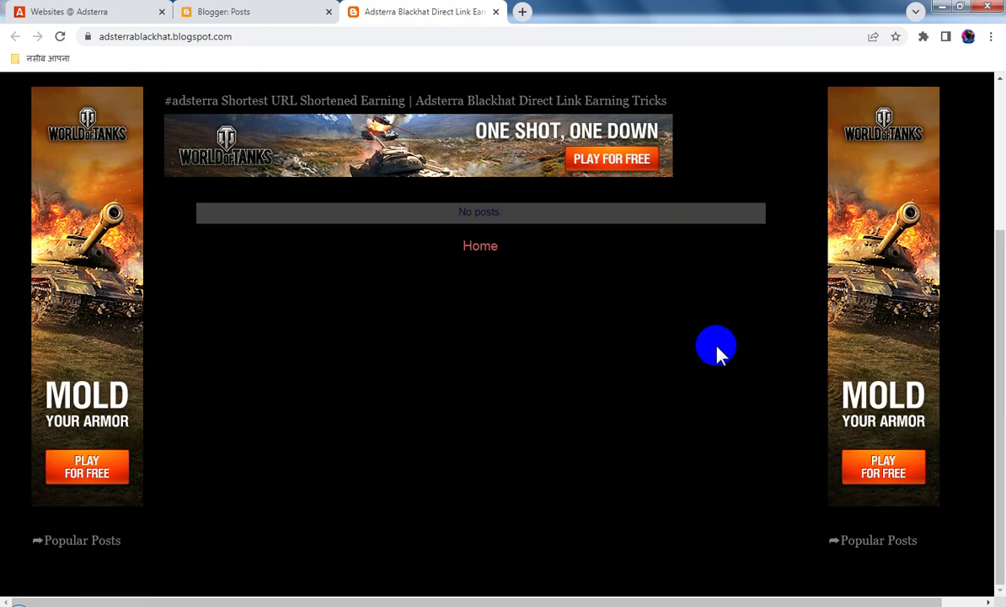
{"action": "scroll", "coordinate": [716, 354], "scroll_direction": "up", "scroll_amount": 3}
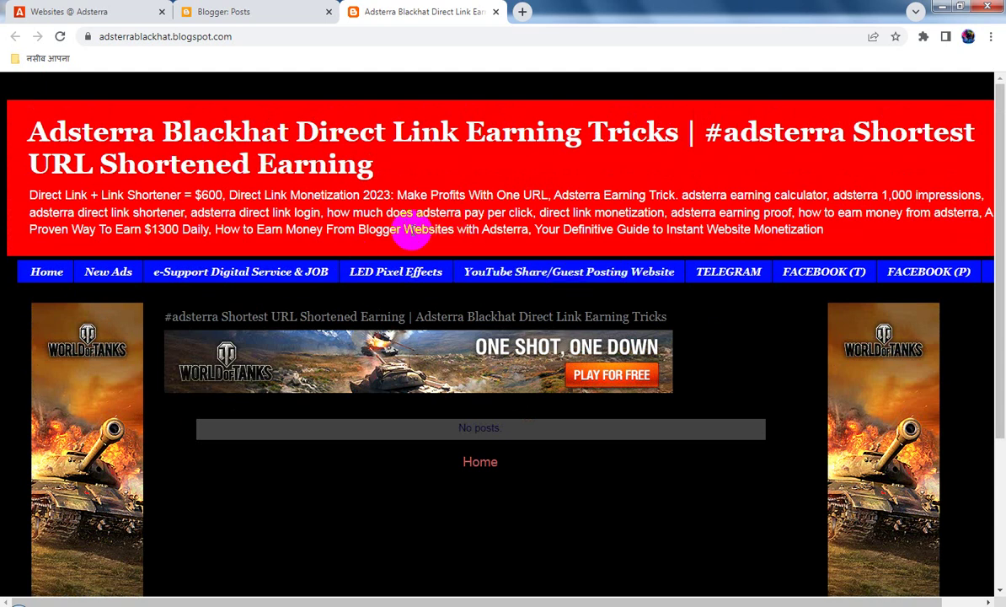
Refresh the Adsterra websites list and request a Direct Link ad unit for adsterrablackhat.blogspot.com.
{"action": "left_click", "coordinate": [84, 12]}
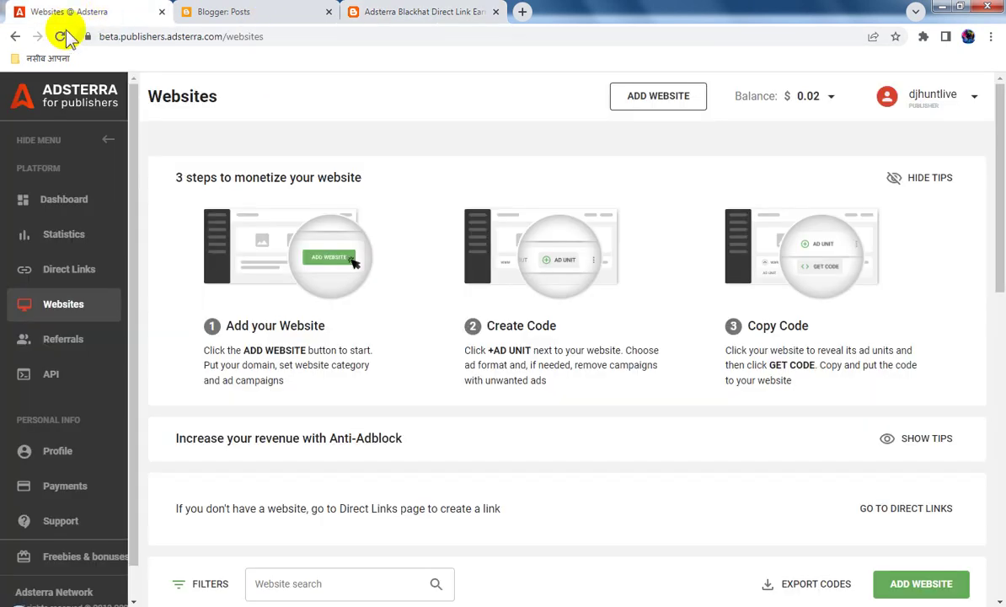
{"action": "left_click", "coordinate": [59, 37]}
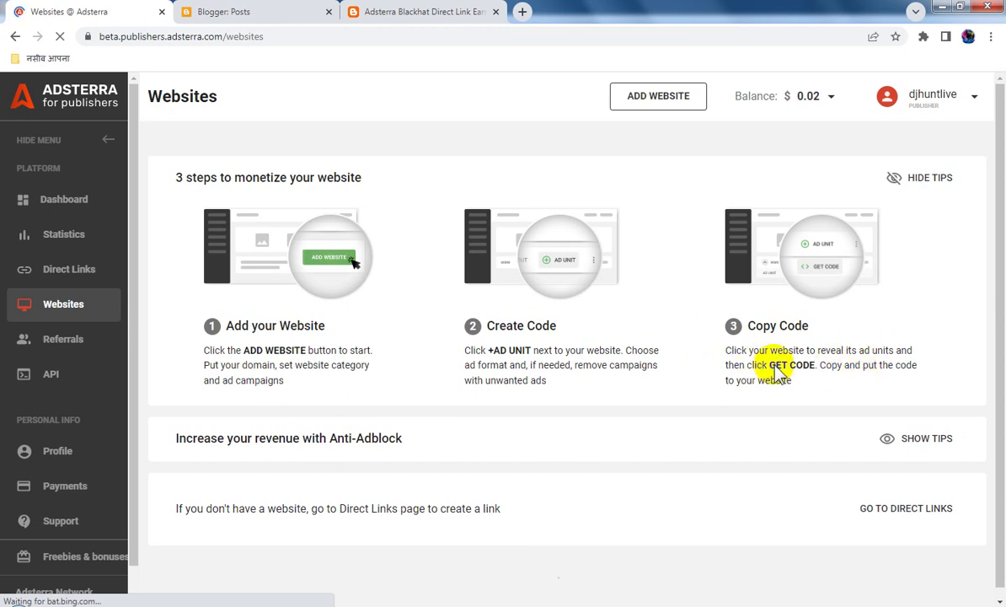
{"action": "scroll", "coordinate": [733, 400], "scroll_direction": "down", "scroll_amount": 1}
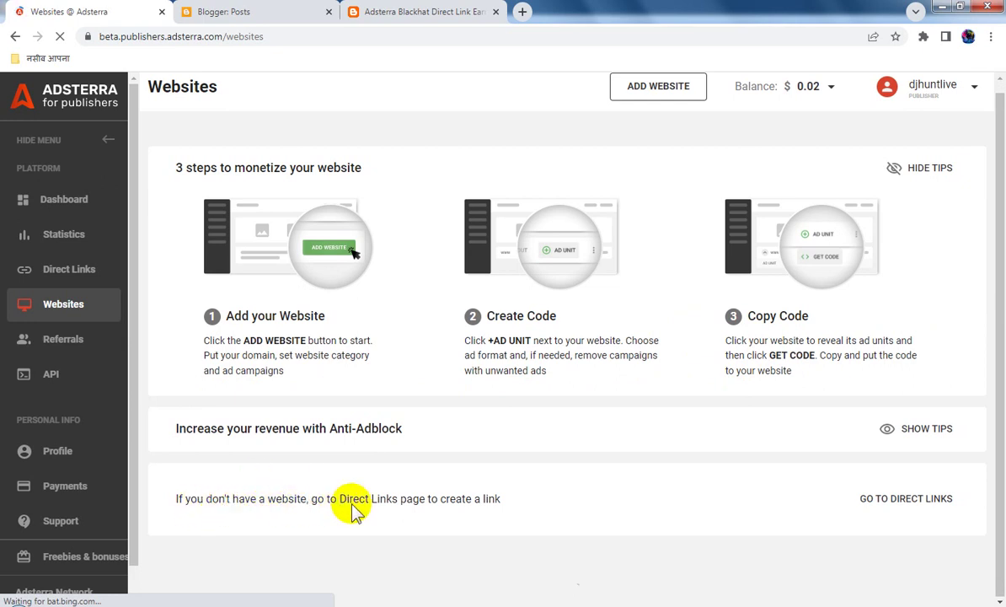
{"action": "scroll", "coordinate": [506, 493], "scroll_direction": "down", "scroll_amount": 4}
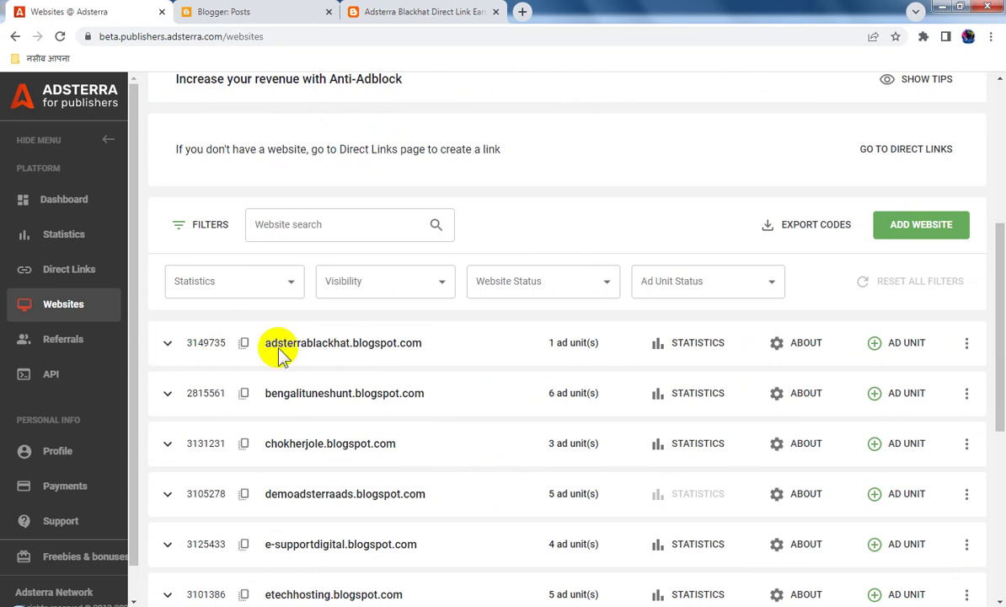
{"action": "left_click", "coordinate": [893, 352]}
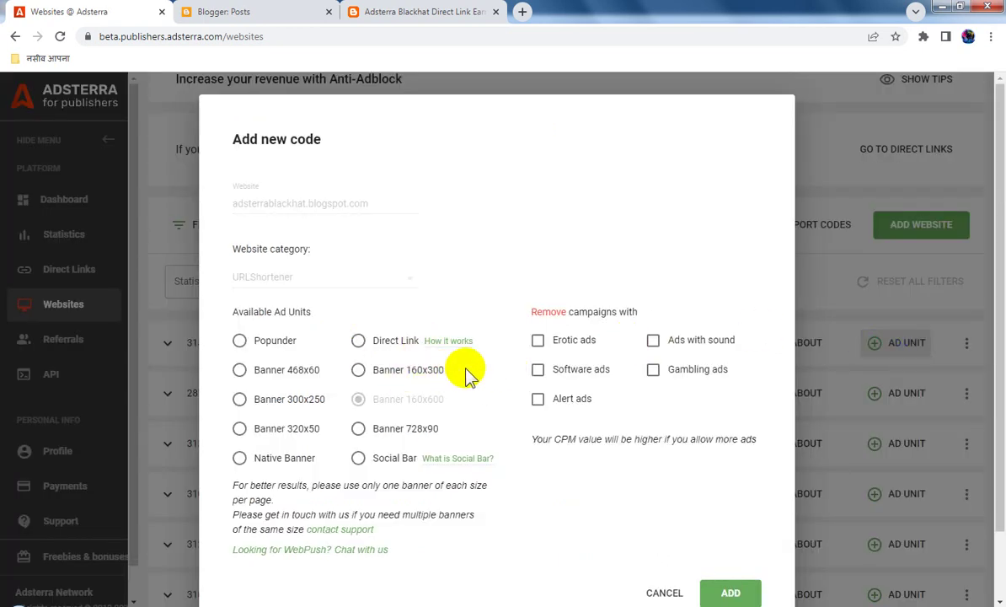
{"action": "left_click", "coordinate": [359, 341]}
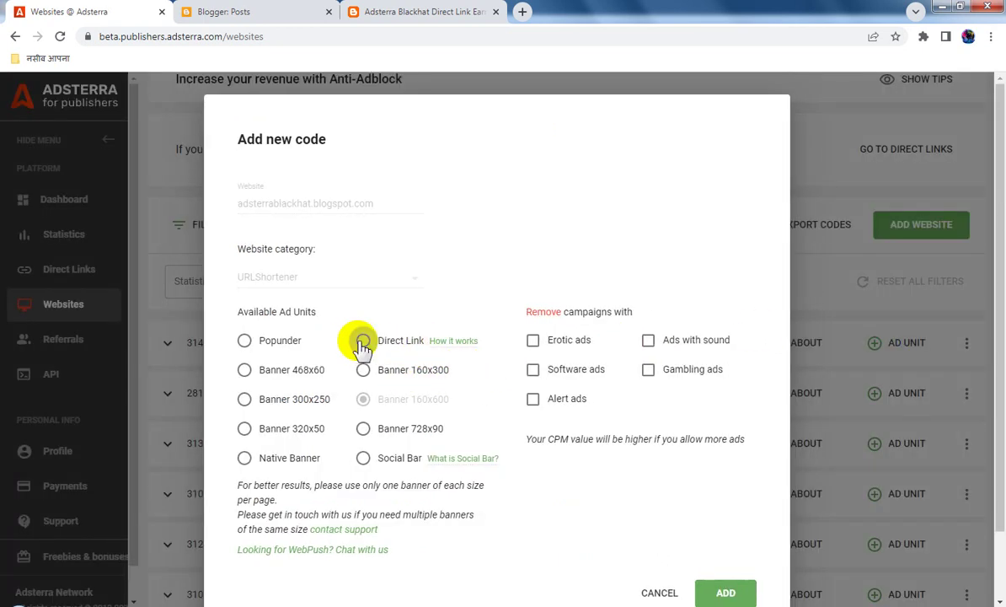
{"action": "left_click", "coordinate": [362, 341]}
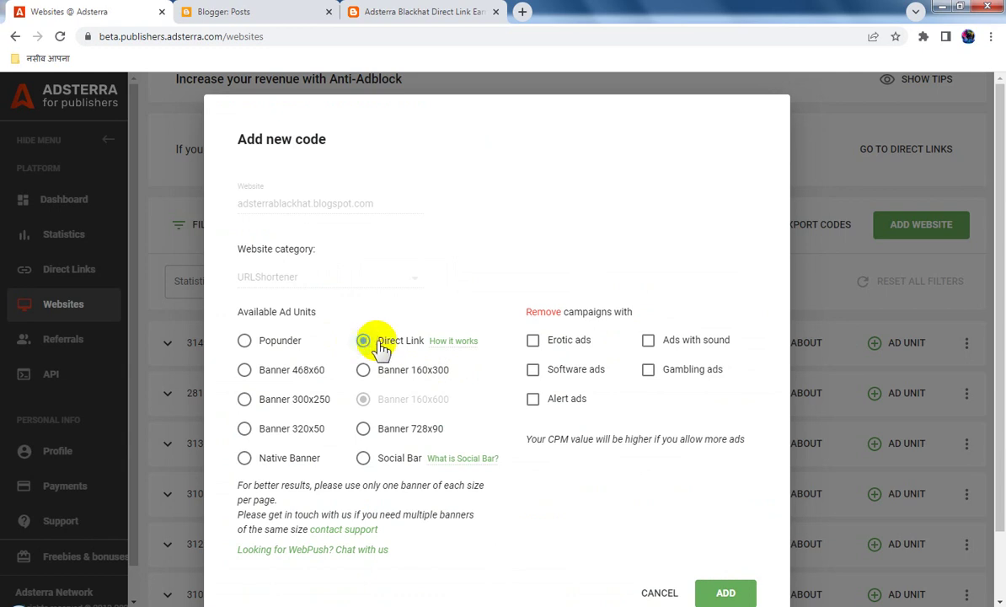
{"action": "left_click", "coordinate": [725, 594]}
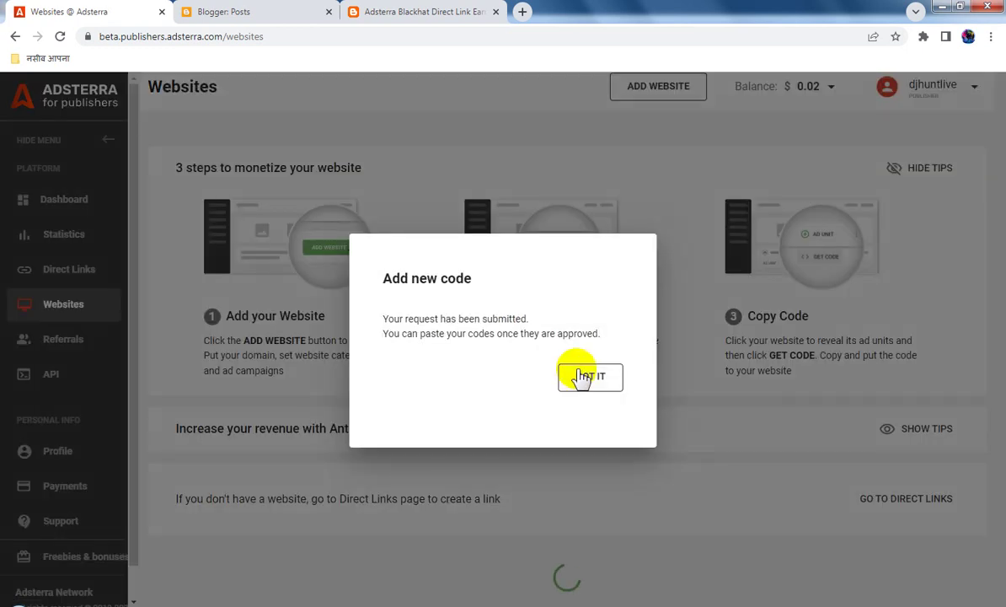
{"action": "left_click", "coordinate": [591, 377]}
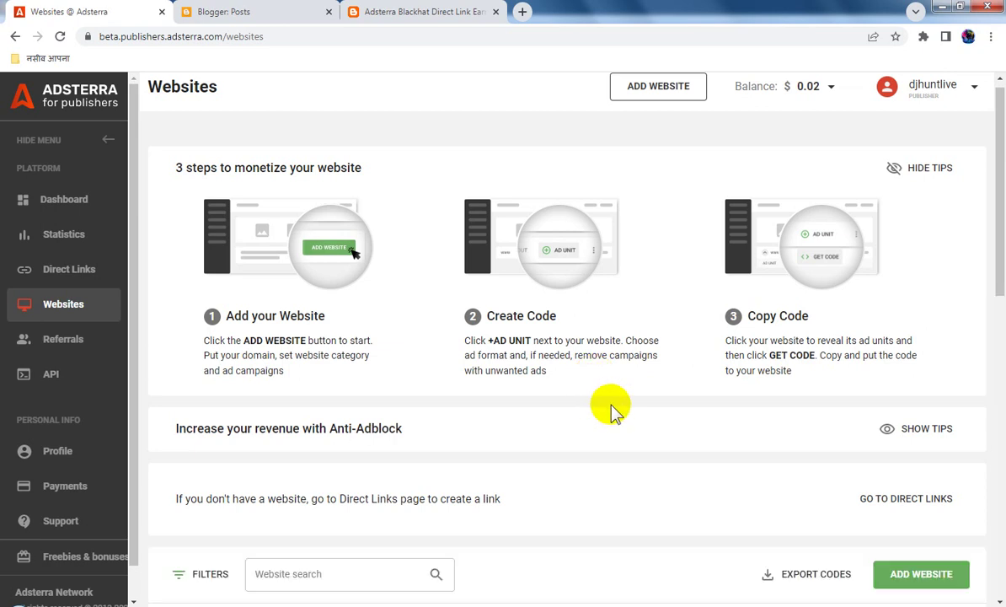
{"action": "scroll", "coordinate": [608, 407], "scroll_direction": "down", "scroll_amount": 3}
{"action": "scroll", "coordinate": [618, 415], "scroll_direction": "up", "scroll_amount": 2}
Create a new post in Blogger, switch the editor to Compose view and centre-align the post body.
{"action": "left_click", "coordinate": [245, 12]}
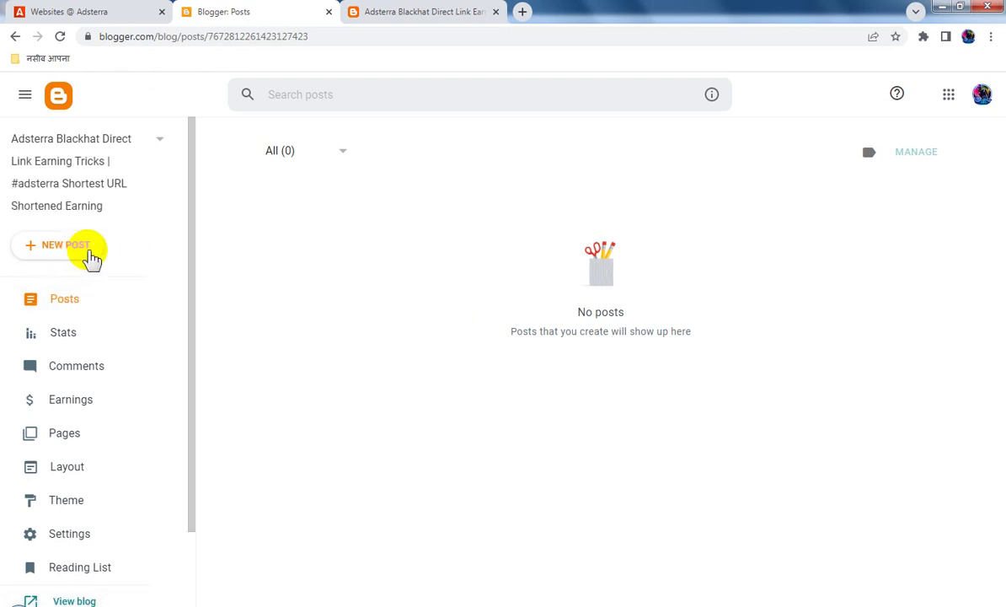
{"action": "left_click", "coordinate": [90, 254]}
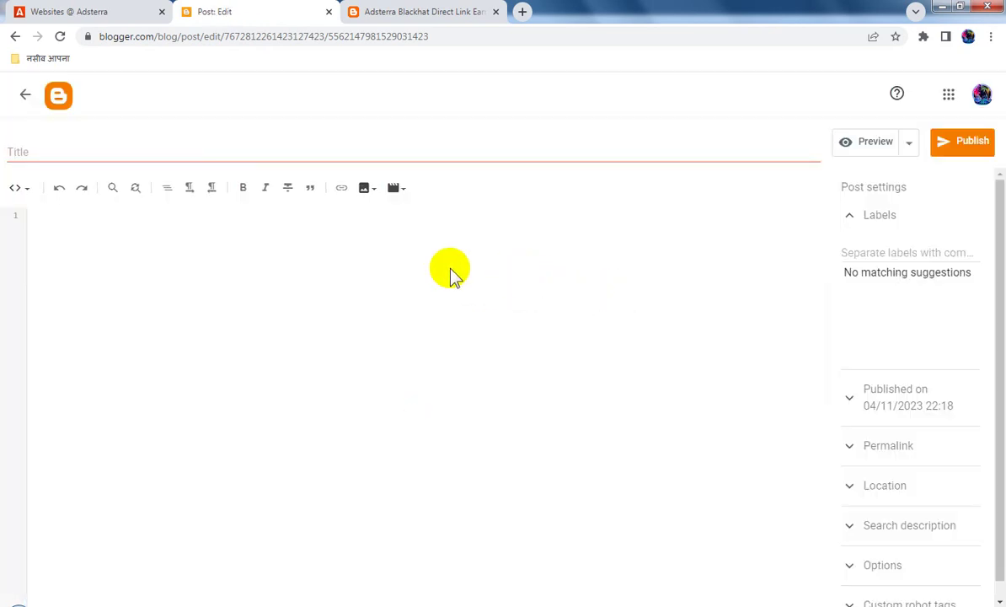
{"action": "left_click", "coordinate": [23, 192]}
{"action": "left_click", "coordinate": [53, 226]}
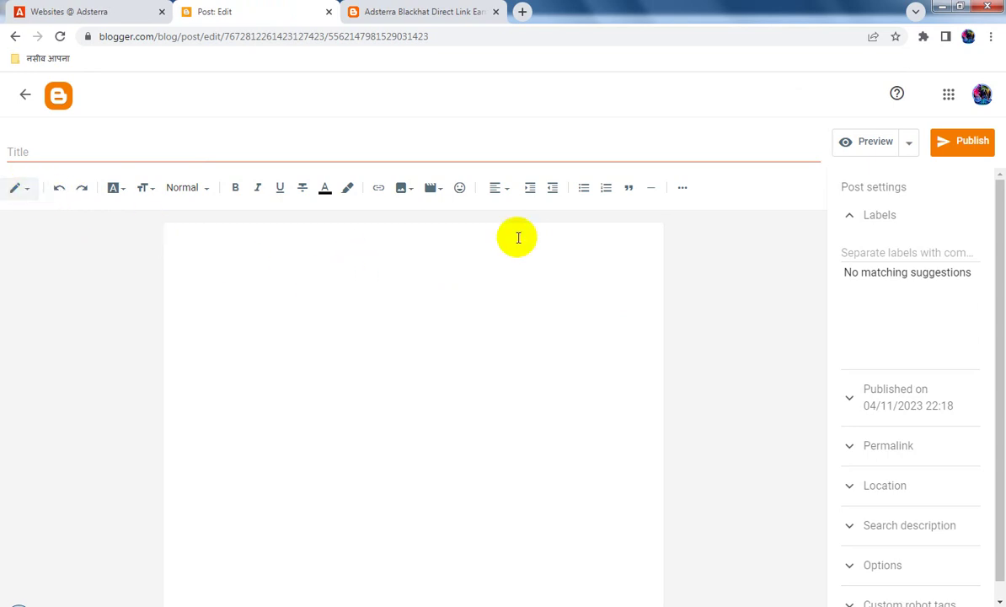
{"action": "left_click", "coordinate": [496, 193]}
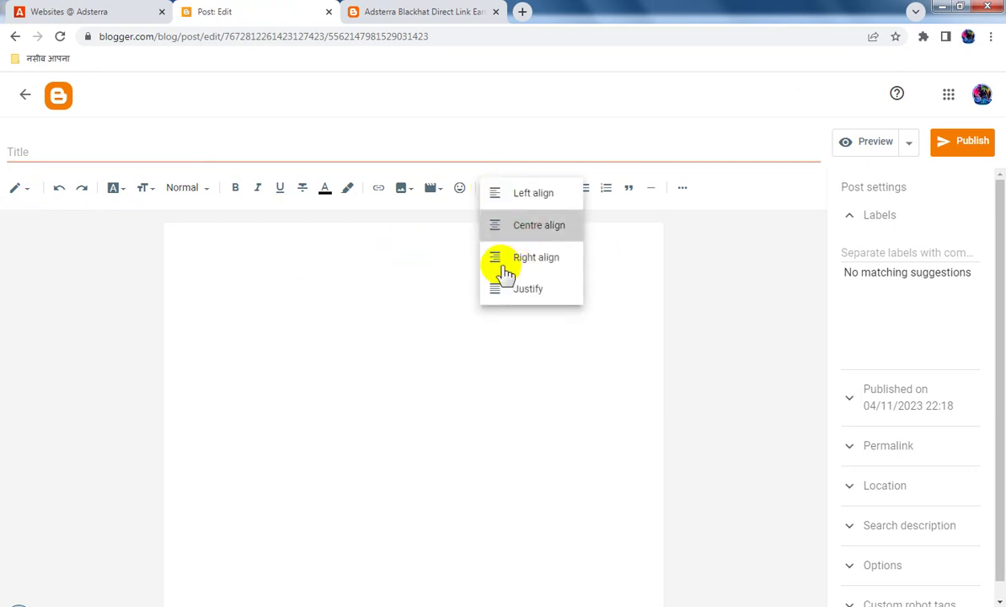
{"action": "left_click", "coordinate": [428, 263]}
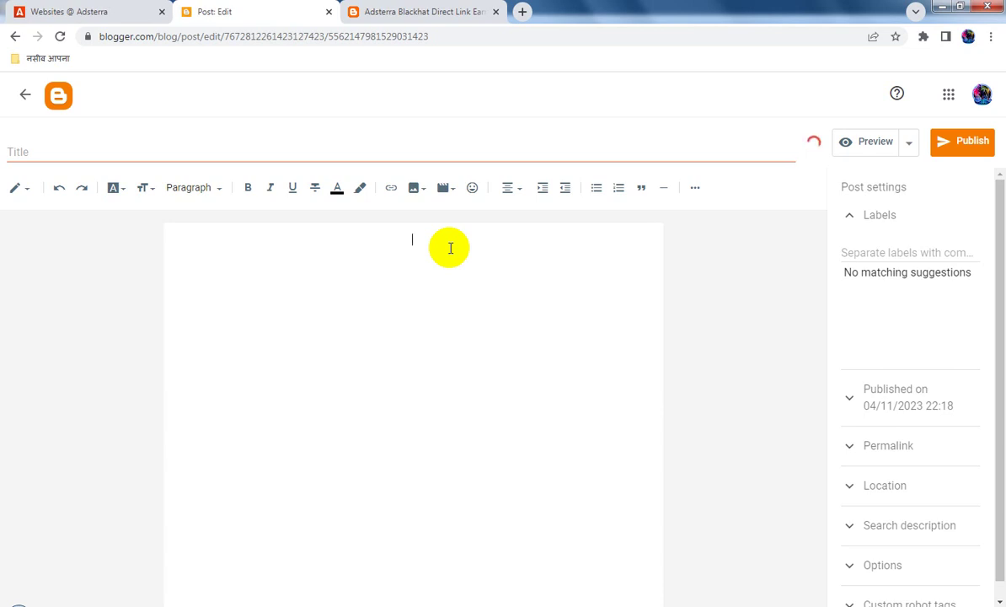
Upload the money-bag image 2032210.png into the centred post body and add the placeholder text "Code" below it.
{"action": "left_click", "coordinate": [417, 191]}
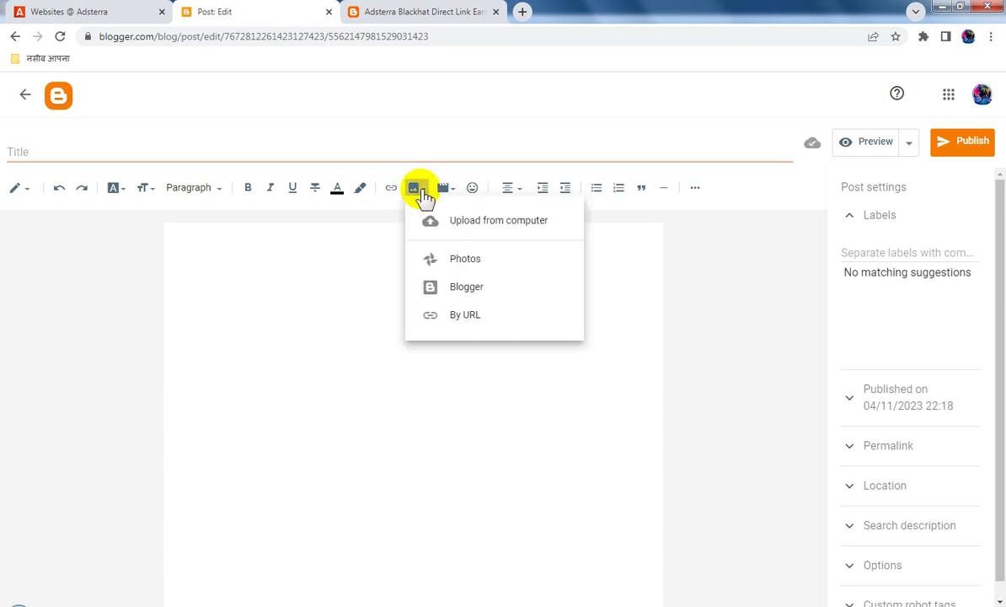
{"action": "left_click", "coordinate": [532, 229]}
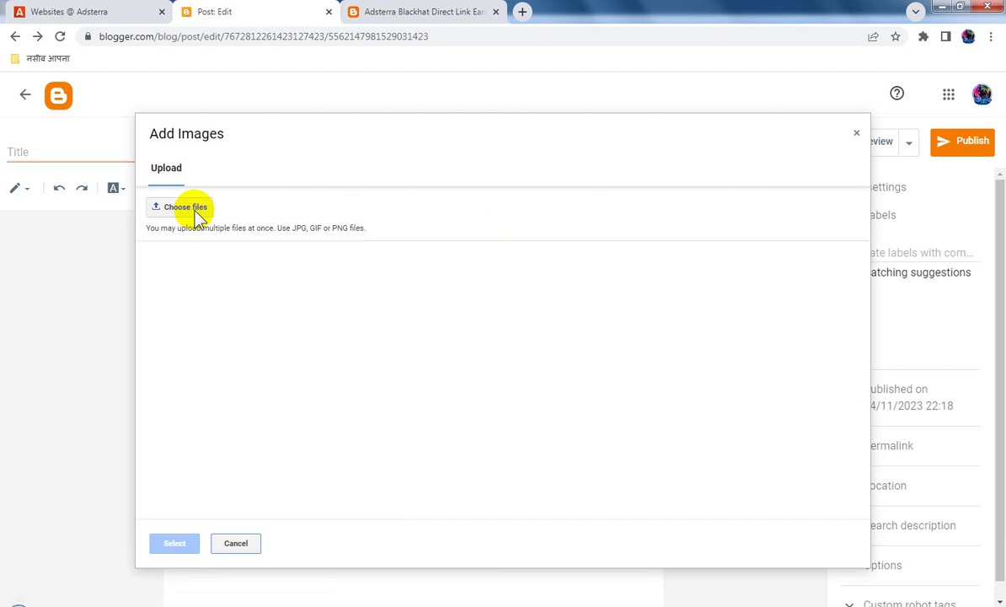
{"action": "left_click", "coordinate": [198, 216]}
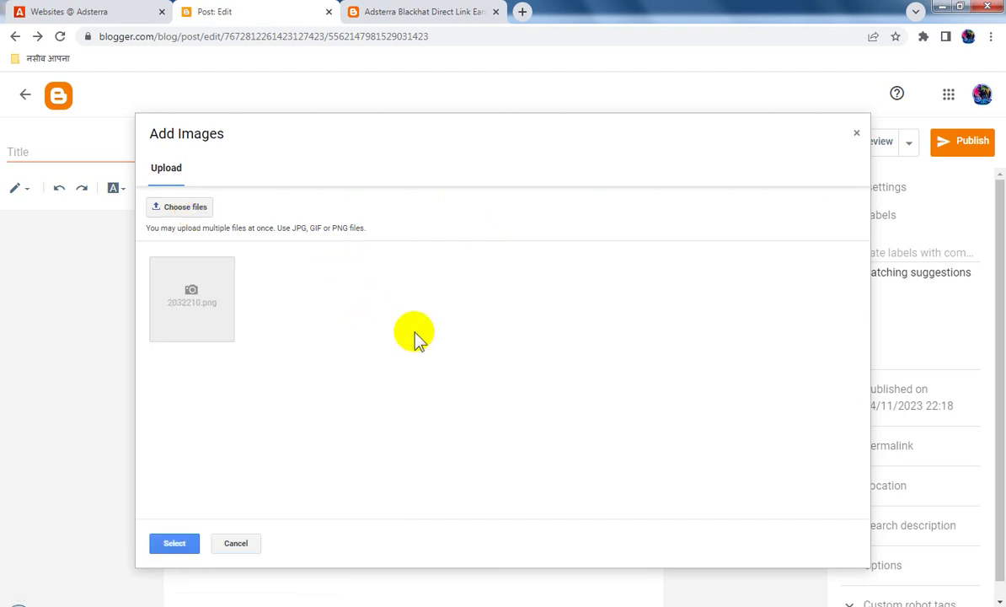
{"action": "left_click", "coordinate": [211, 297]}
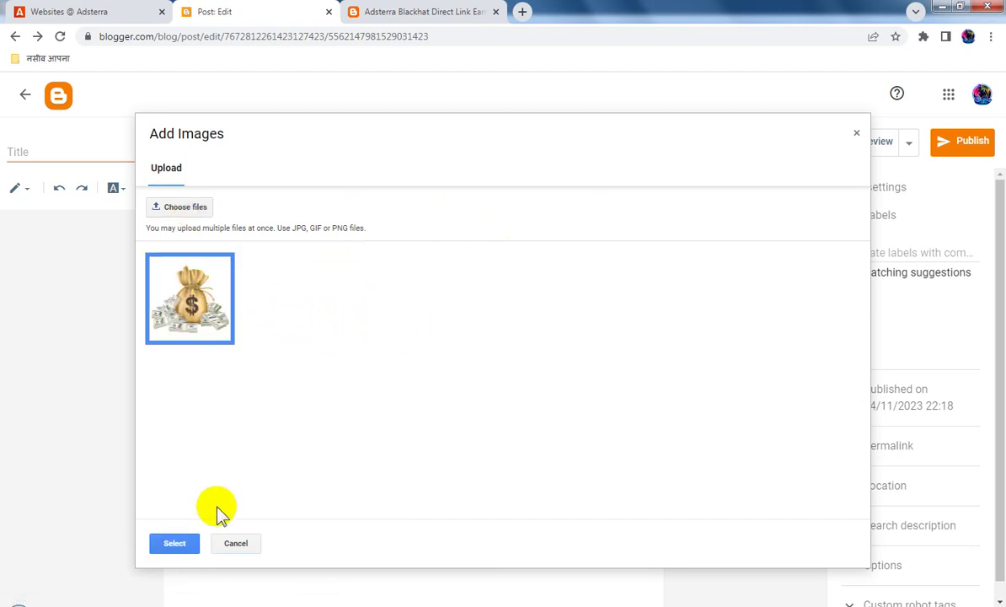
{"action": "left_click", "coordinate": [179, 544]}
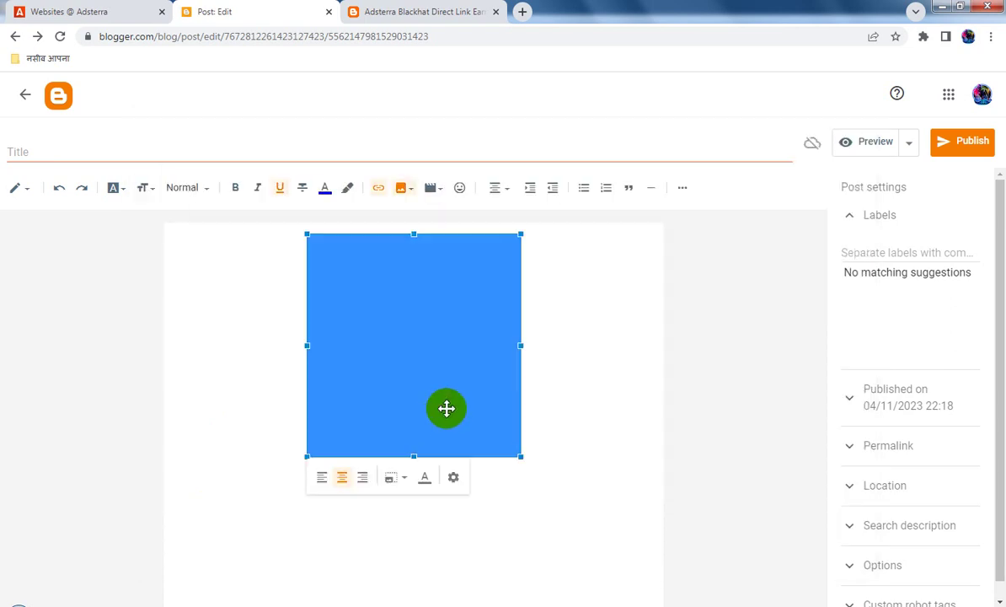
{"action": "left_click", "coordinate": [556, 343]}
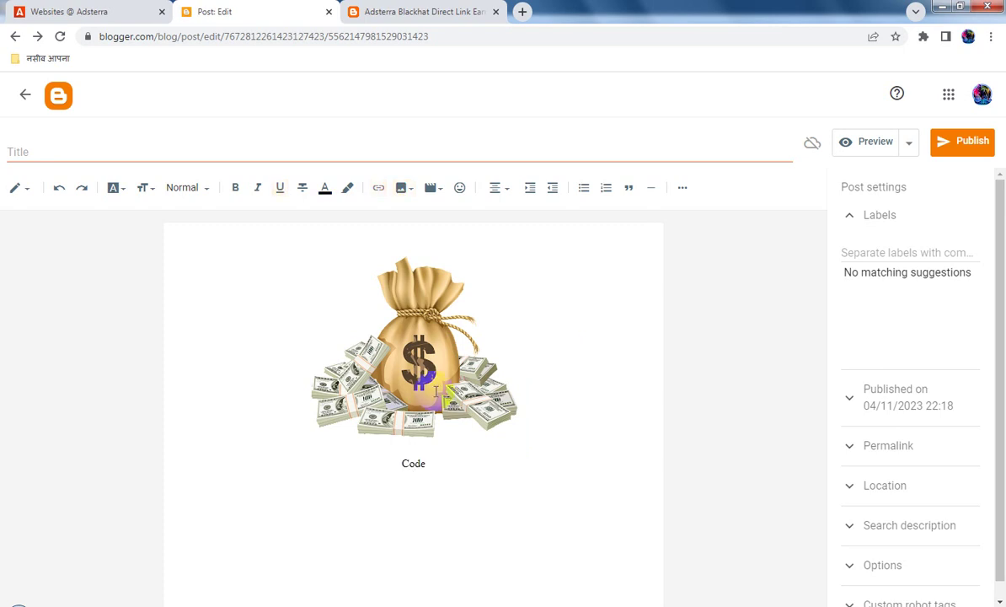
Switch the post editor to HTML view and replace the "Code" placeholder with the copied earning-page HTML and script.
{"action": "left_click", "coordinate": [21, 189]}
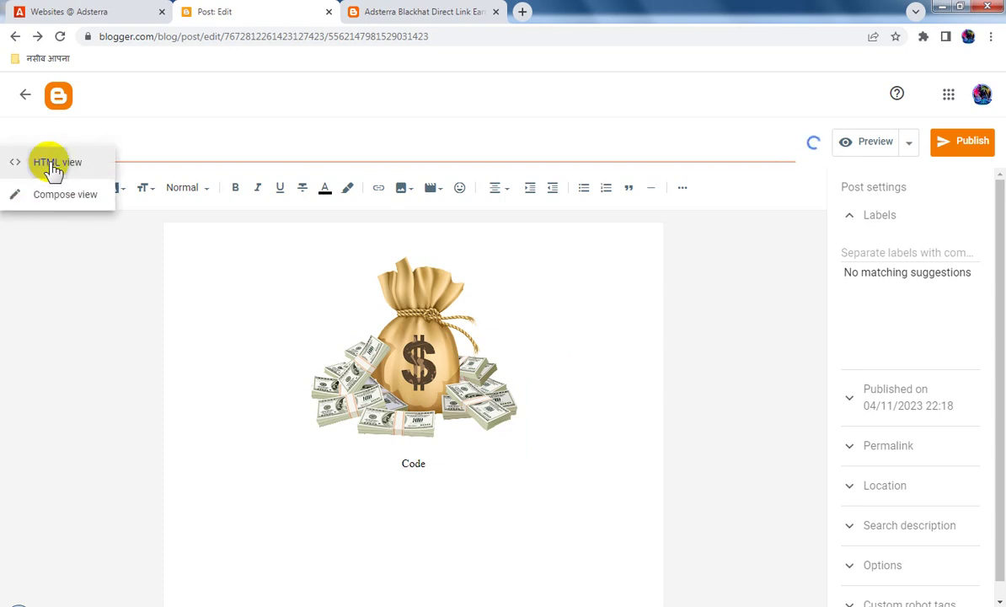
{"action": "left_click", "coordinate": [50, 162]}
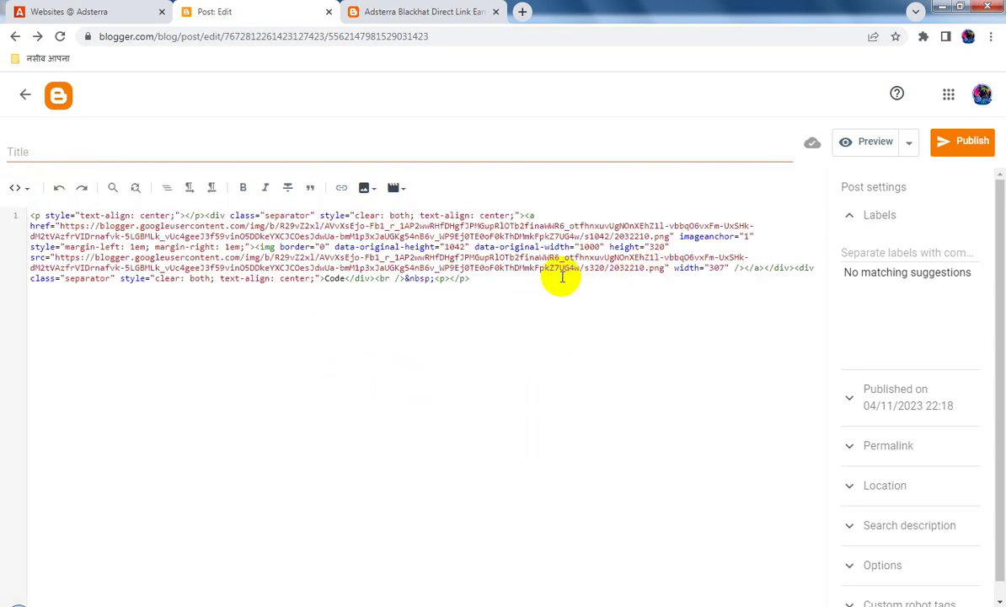
{"action": "double_click", "coordinate": [333, 278]}
{"action": "key", "text": "ctrl+v"}
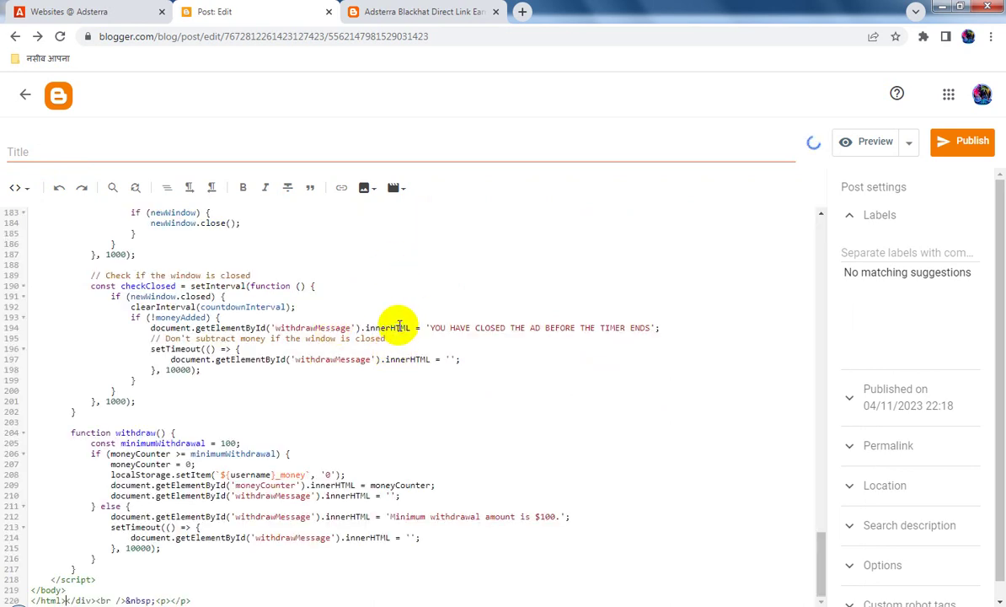
Reload the Adsterra websites page, then return to the Blogger post and save it.
{"action": "left_click", "coordinate": [101, 12]}
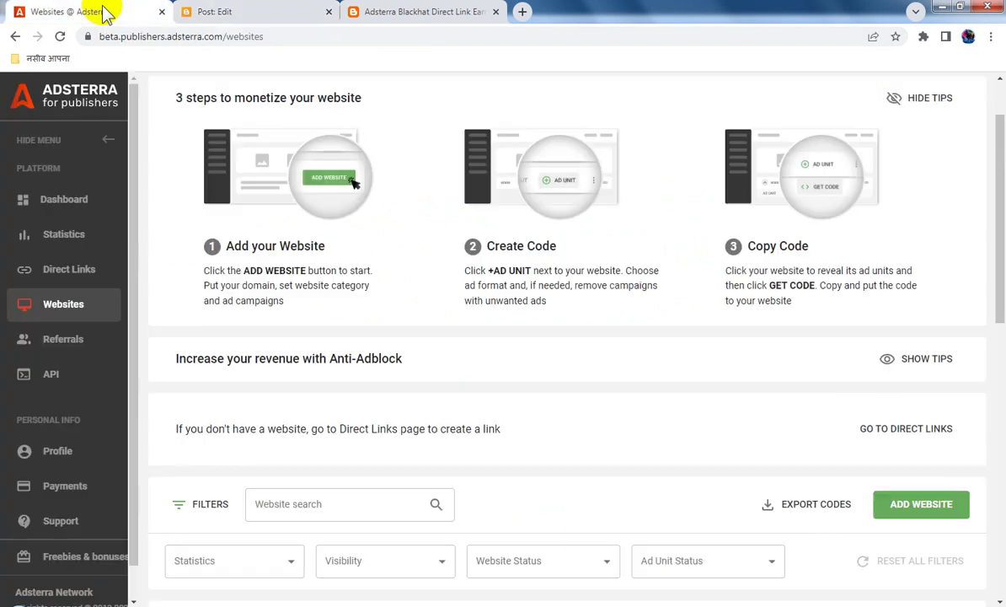
{"action": "left_click", "coordinate": [60, 36]}
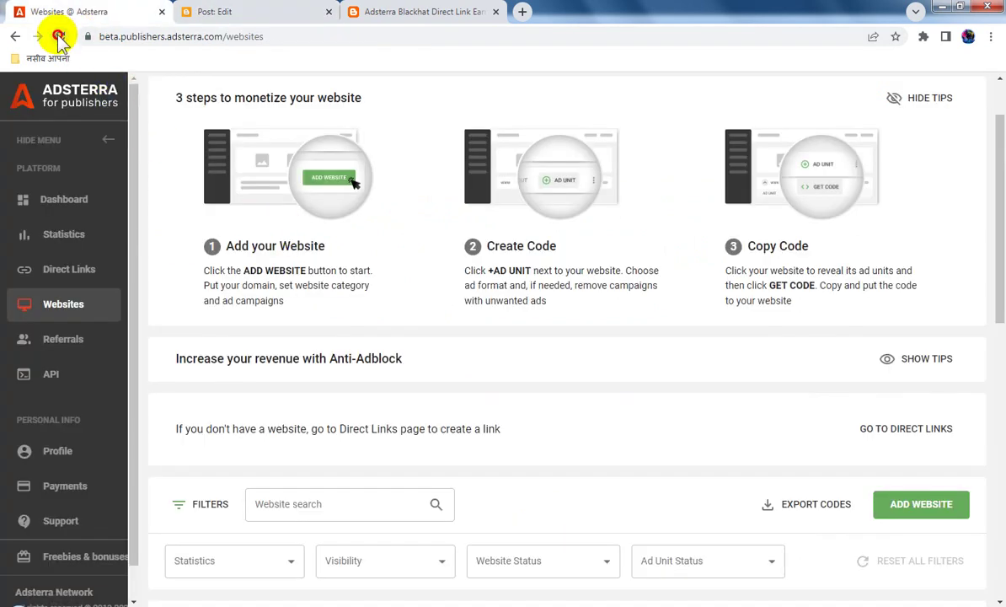
{"action": "left_click", "coordinate": [249, 13]}
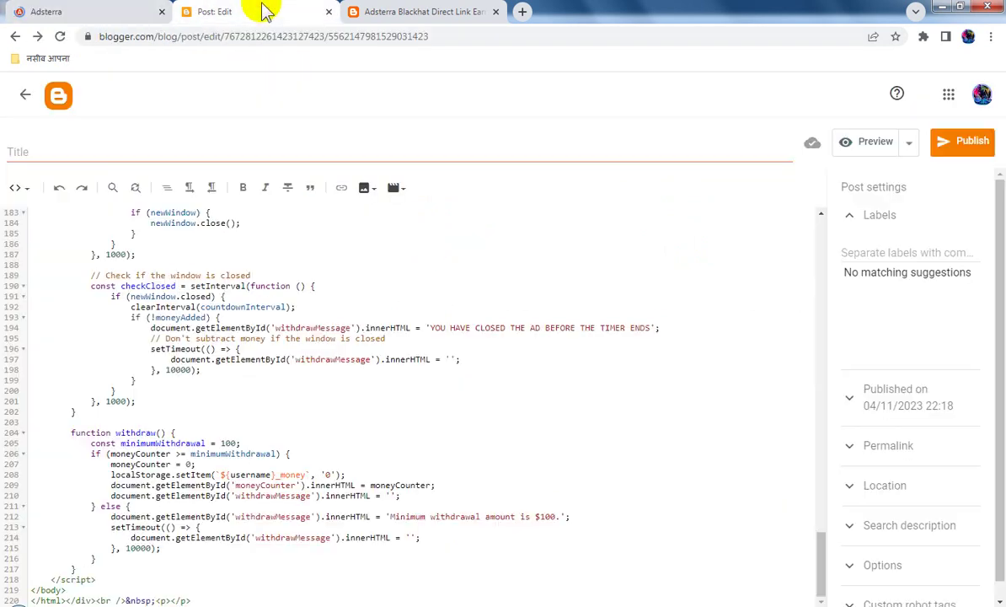
{"action": "left_click", "coordinate": [908, 145]}
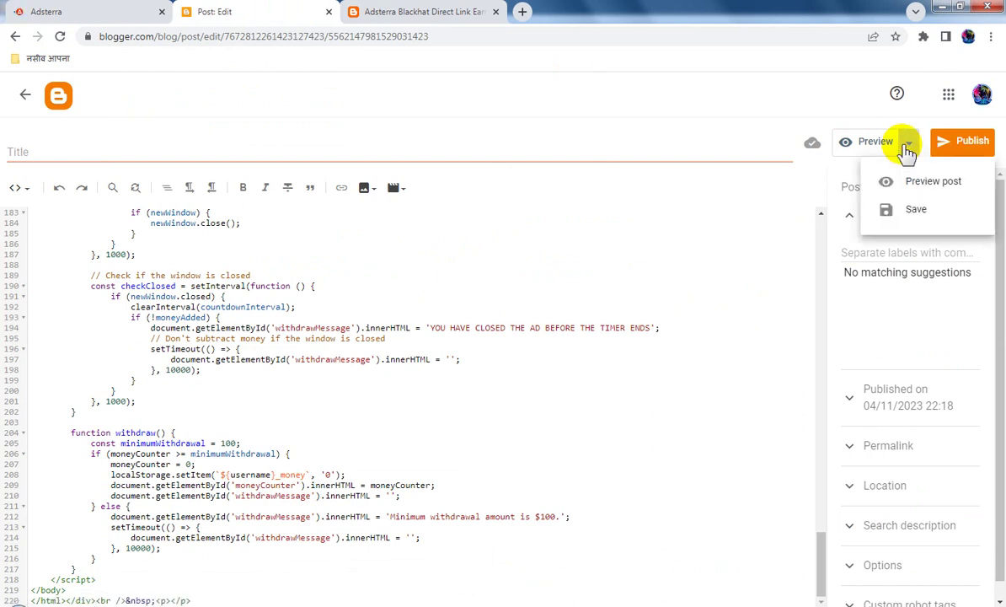
{"action": "left_click", "coordinate": [913, 213]}
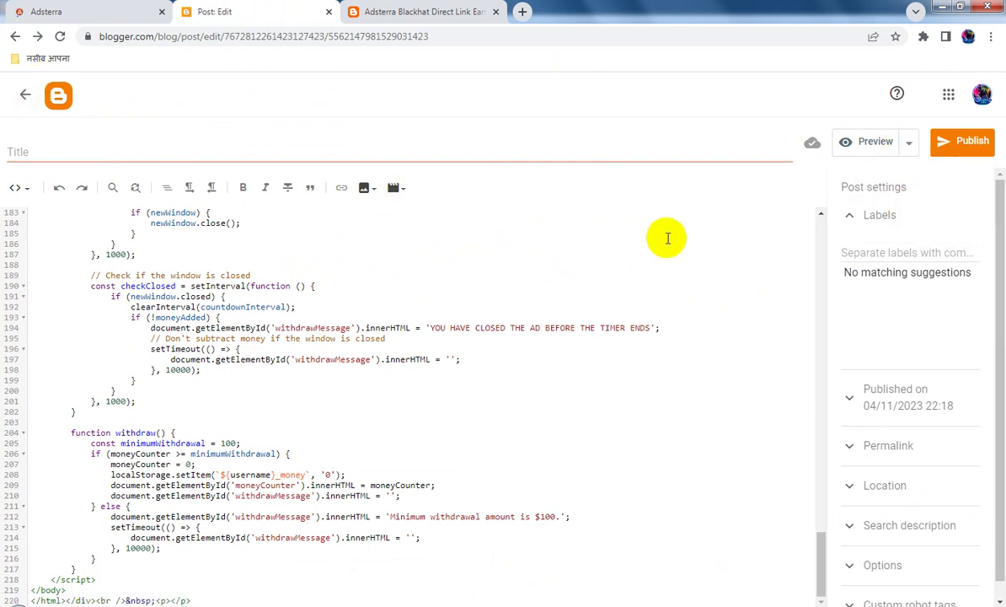
Preview the post and examine the money-bag image, Withdraw bar, earning buttons and Sign Up form.
{"action": "left_click", "coordinate": [868, 143]}
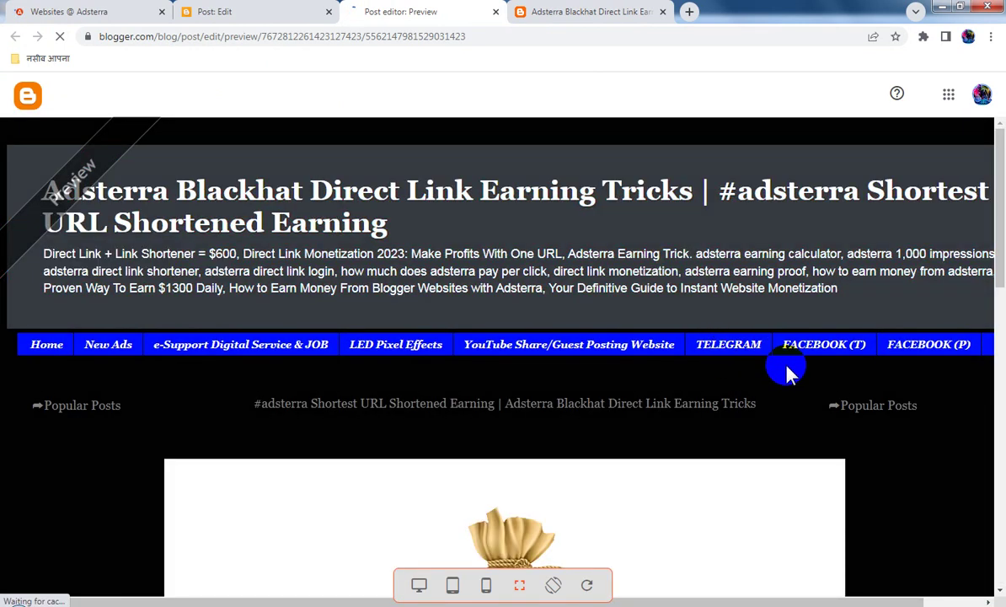
{"action": "scroll", "coordinate": [796, 373], "scroll_direction": "down", "scroll_amount": 4}
{"action": "scroll", "coordinate": [796, 374], "scroll_direction": "down", "scroll_amount": 3}
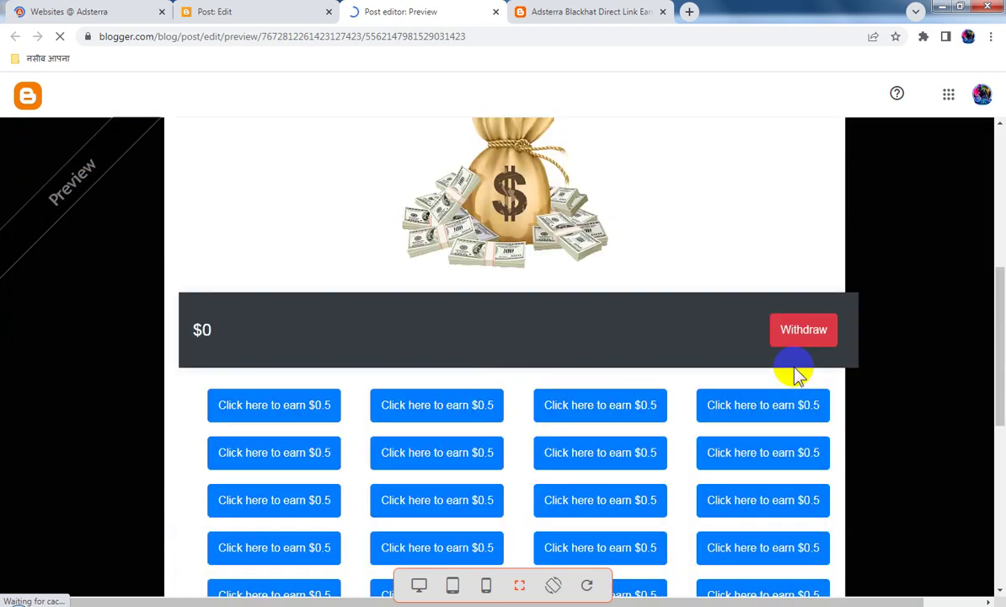
{"action": "scroll", "coordinate": [796, 373], "scroll_direction": "down", "scroll_amount": 1}
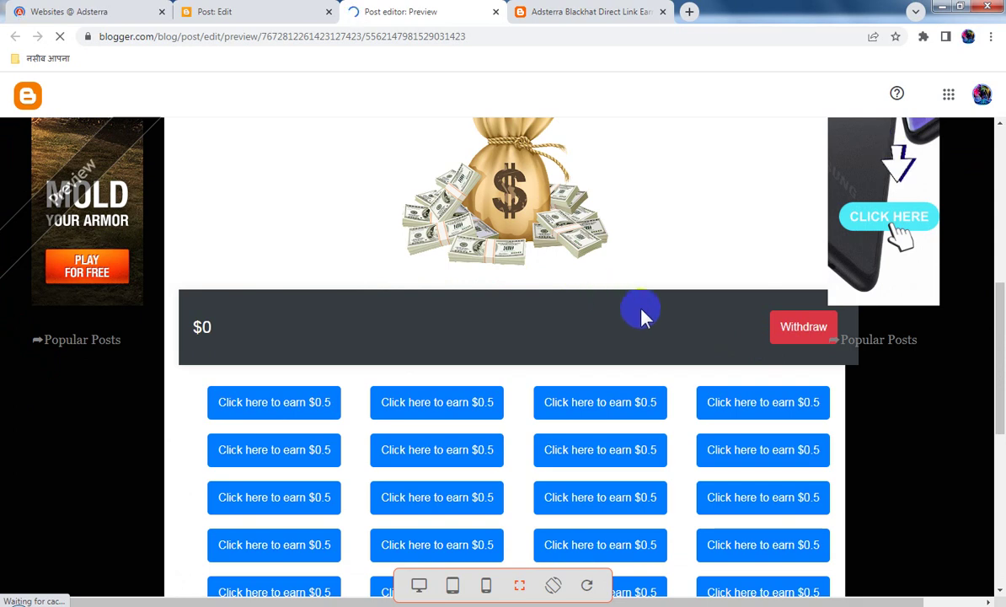
{"action": "scroll", "coordinate": [640, 316], "scroll_direction": "up", "scroll_amount": 1}
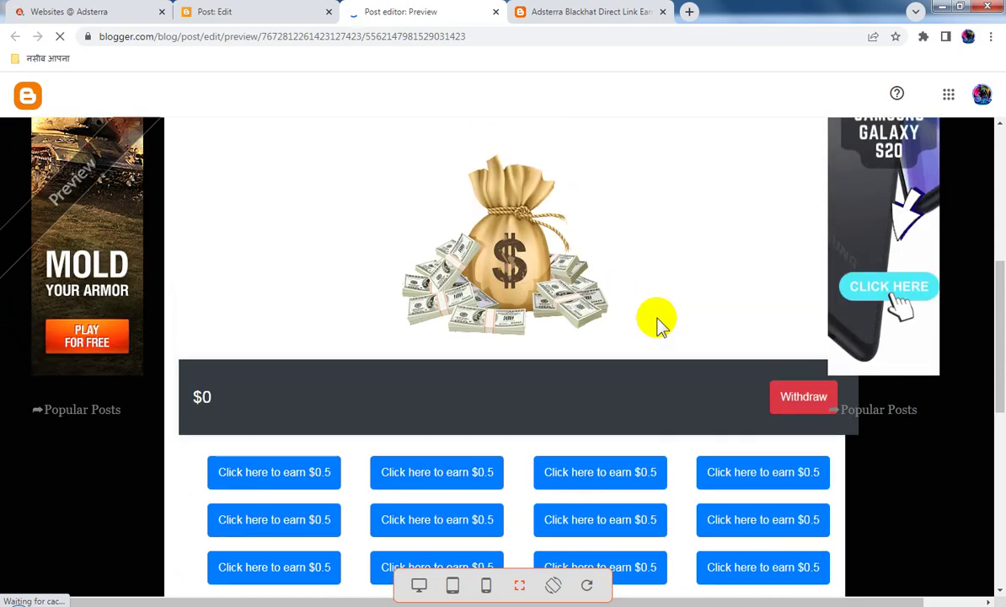
{"action": "scroll", "coordinate": [658, 324], "scroll_direction": "up", "scroll_amount": 1}
{"action": "scroll", "coordinate": [658, 324], "scroll_direction": "down", "scroll_amount": 6}
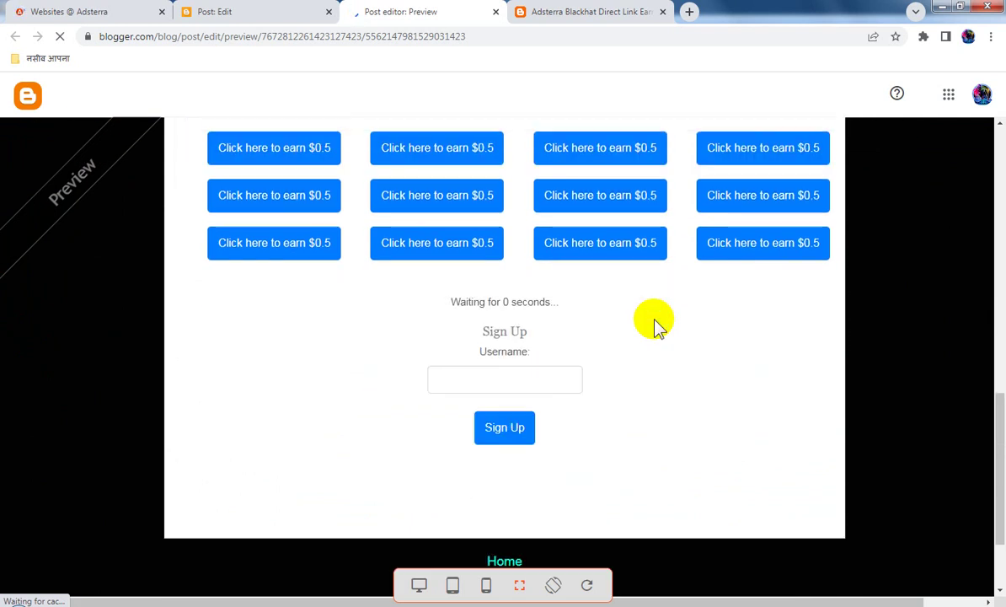
{"action": "scroll", "coordinate": [658, 324], "scroll_direction": "up", "scroll_amount": 2}
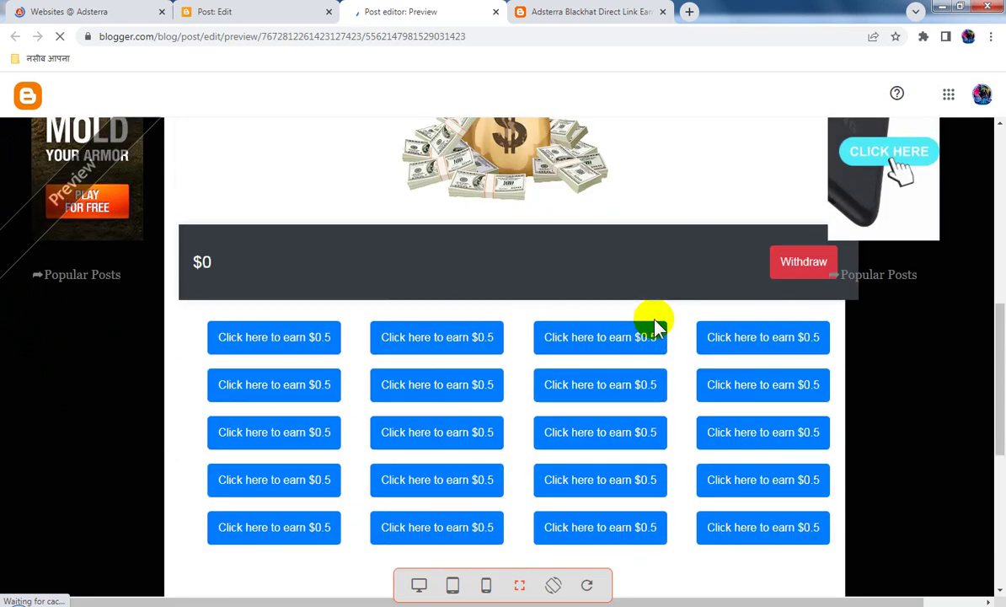
{"action": "scroll", "coordinate": [651, 322], "scroll_direction": "up", "scroll_amount": 1}
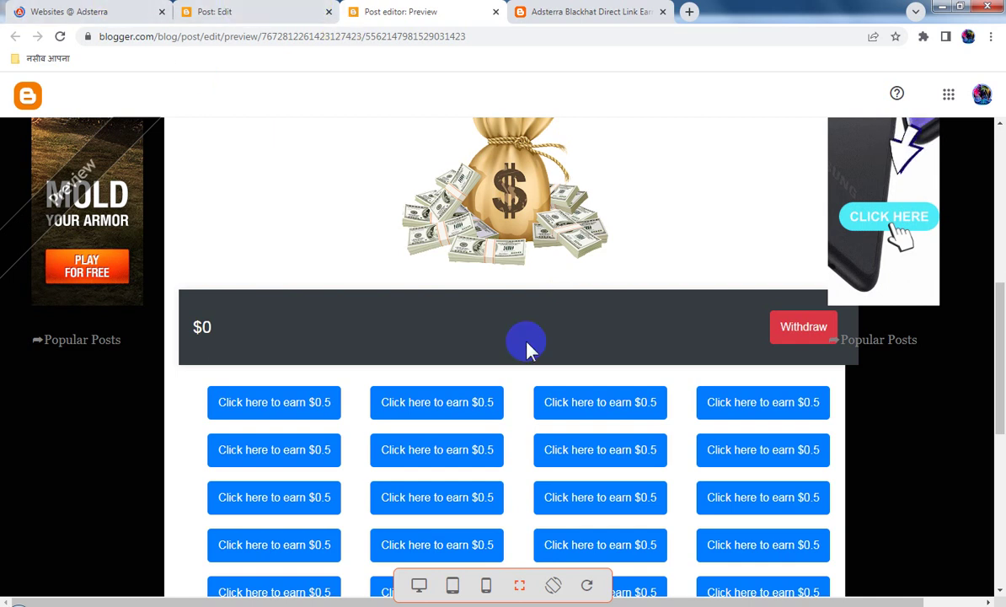
{"action": "scroll", "coordinate": [633, 328], "scroll_direction": "down", "scroll_amount": 8}
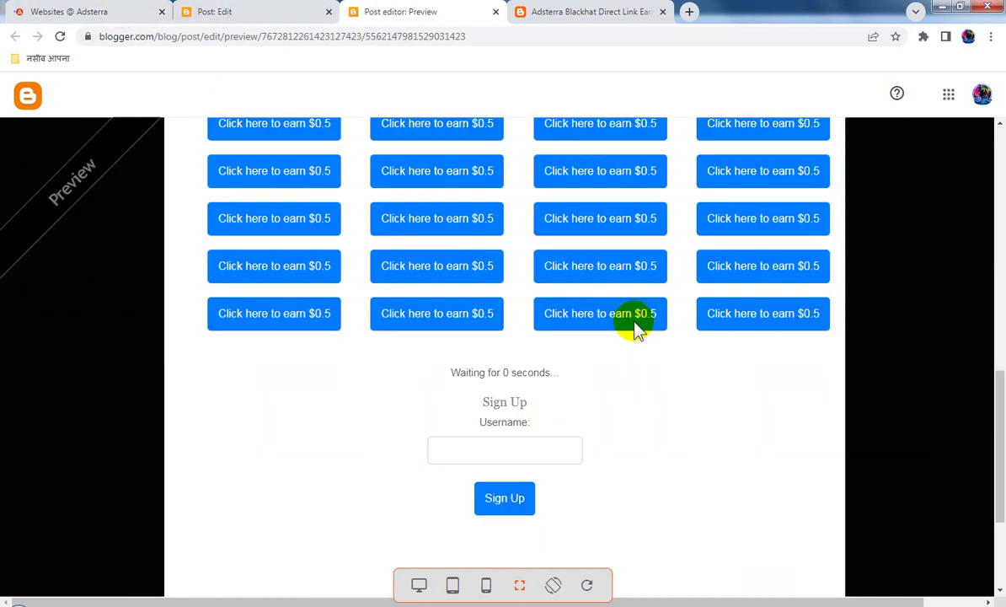
{"action": "scroll", "coordinate": [634, 328], "scroll_direction": "up", "scroll_amount": 2}
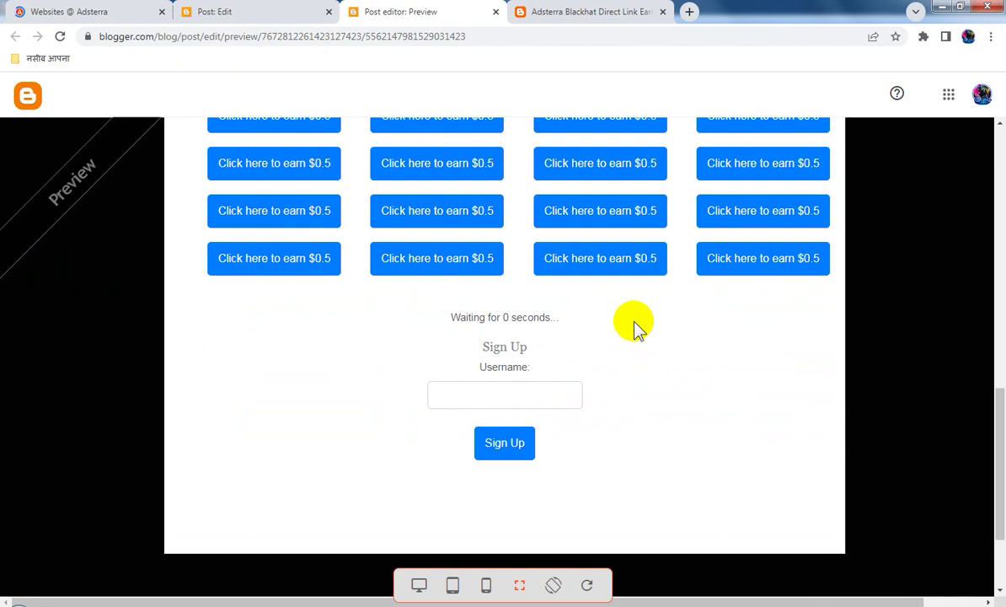
{"action": "scroll", "coordinate": [634, 328], "scroll_direction": "up", "scroll_amount": 3}
Check the Adsterra websites page and the post preview, then reload the live blog and examine its page and ad banners.
{"action": "left_click", "coordinate": [85, 11]}
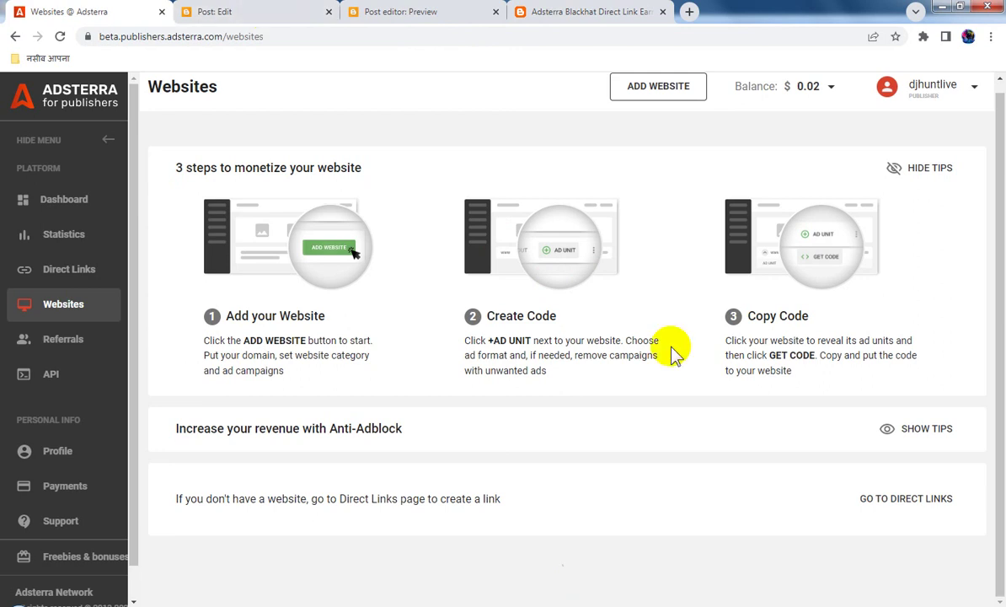
{"action": "left_click", "coordinate": [420, 10]}
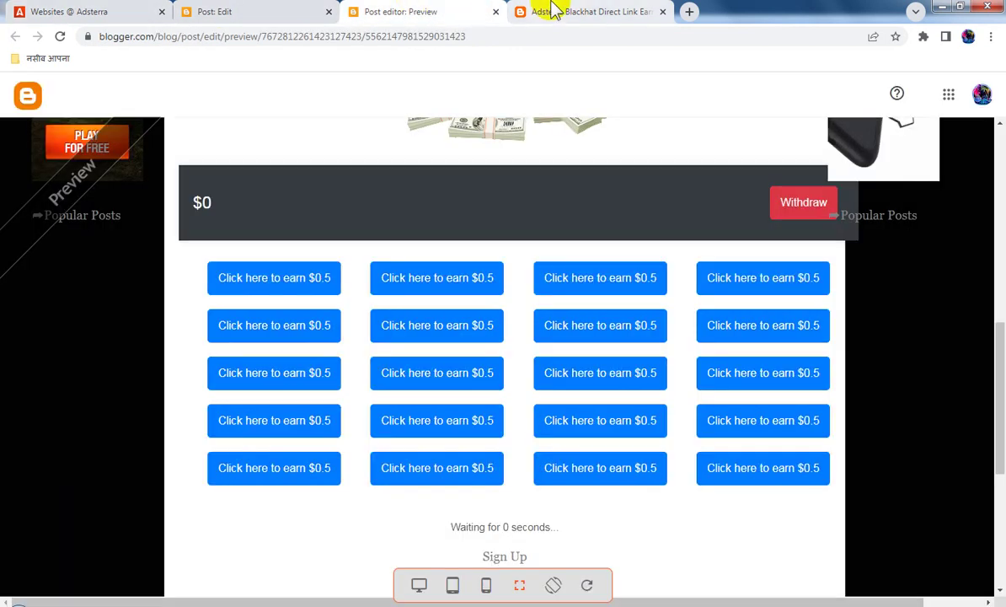
{"action": "left_click", "coordinate": [552, 10]}
{"action": "left_click", "coordinate": [60, 36]}
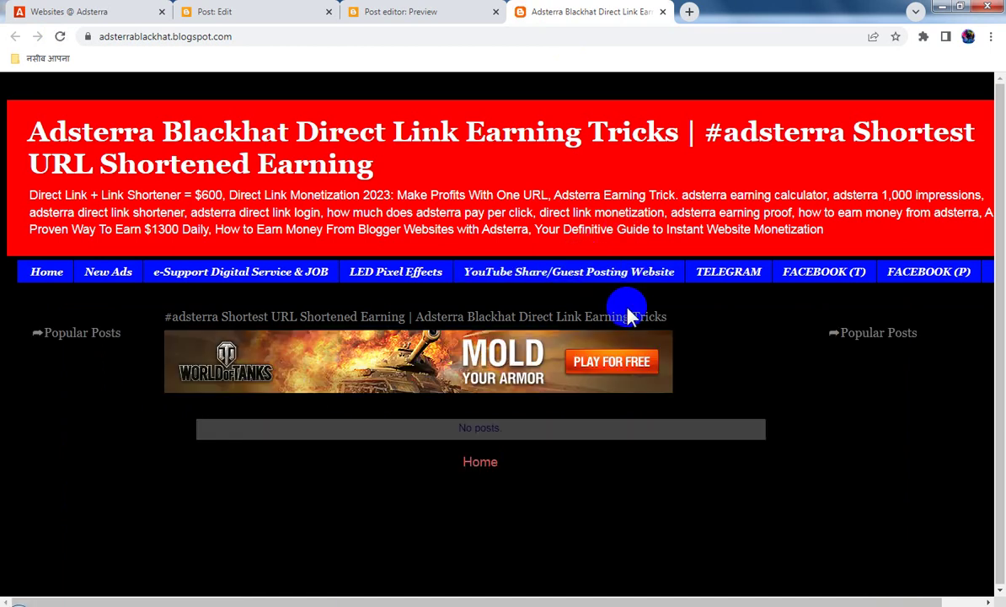
{"action": "scroll", "coordinate": [632, 314], "scroll_direction": "down", "scroll_amount": 3}
{"action": "scroll", "coordinate": [632, 314], "scroll_direction": "up", "scroll_amount": 3}
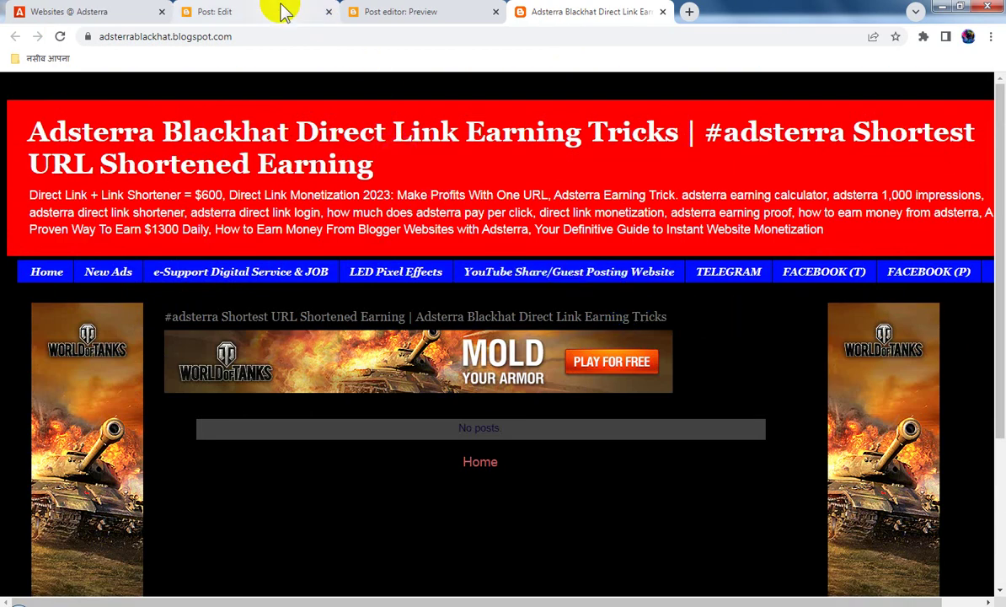
Request a Banner 300x250 ad unit for adsterrablackhat.blogspot.com in Adsterra and expand the site's list of ad units.
{"action": "left_click", "coordinate": [90, 13]}
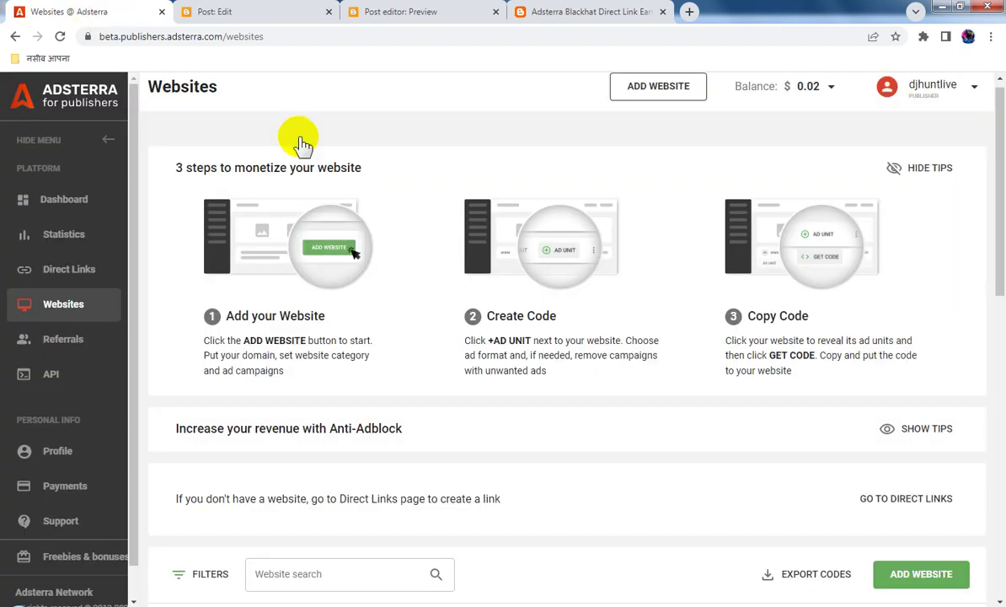
{"action": "scroll", "coordinate": [563, 409], "scroll_direction": "down", "scroll_amount": 6}
{"action": "scroll", "coordinate": [562, 409], "scroll_direction": "up", "scroll_amount": 1}
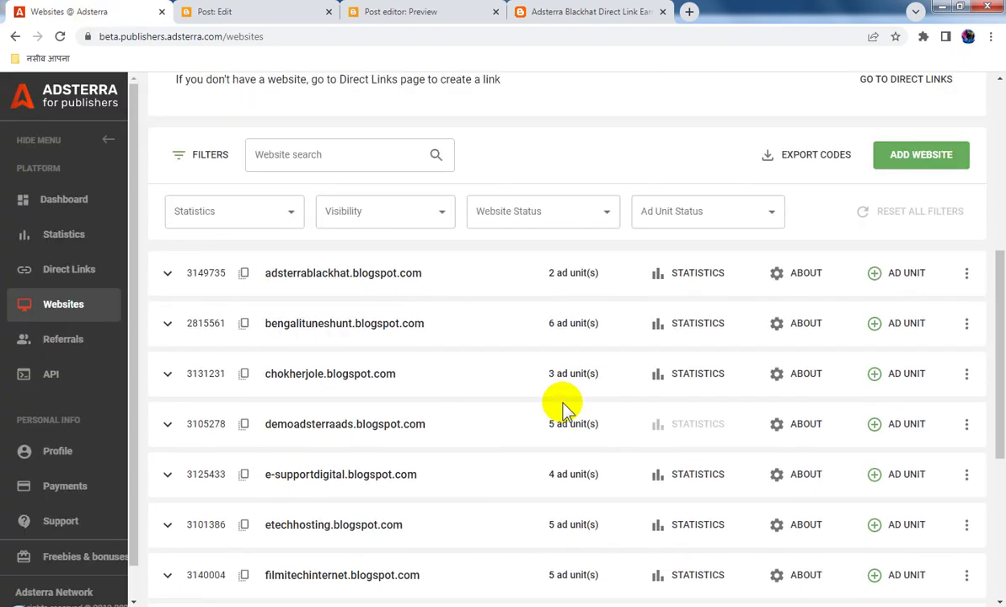
{"action": "left_click", "coordinate": [906, 273]}
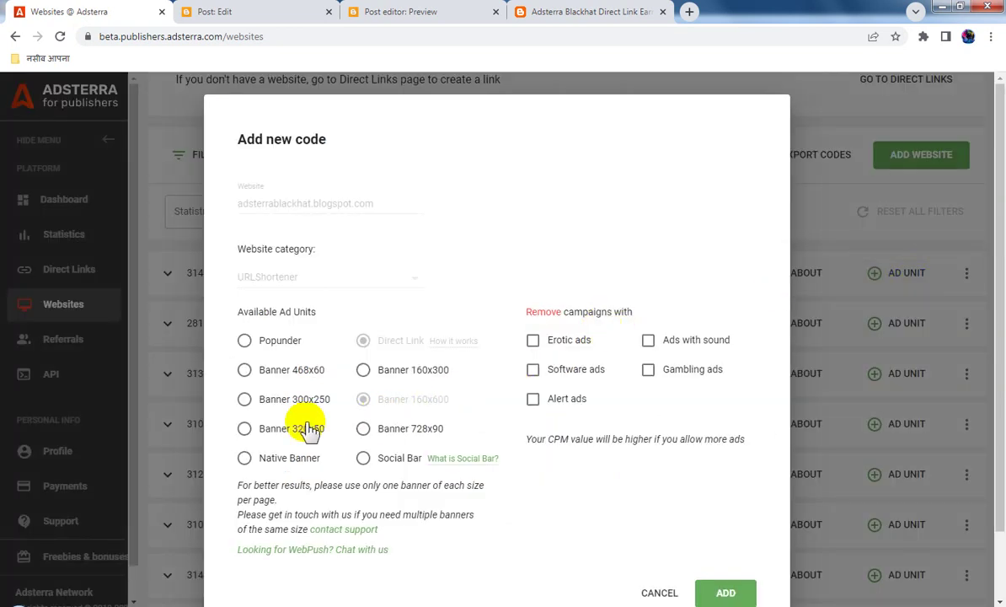
{"action": "left_click", "coordinate": [245, 401]}
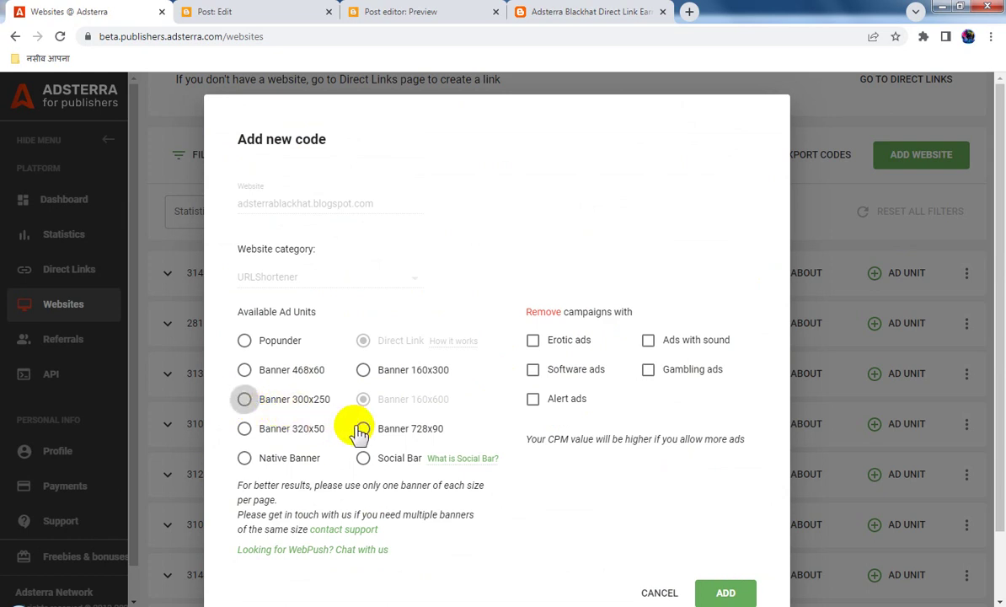
{"action": "left_click", "coordinate": [725, 592]}
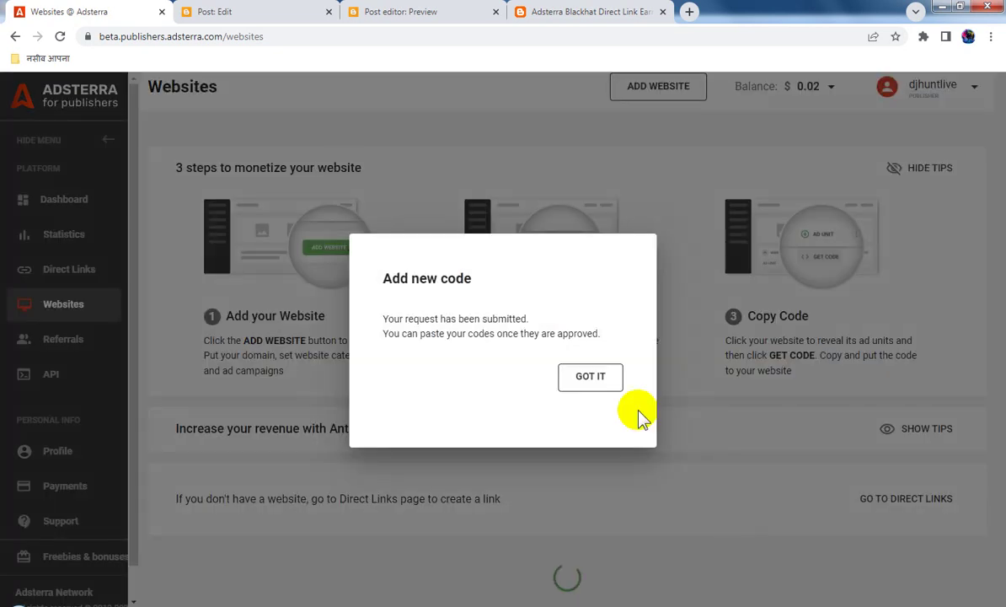
{"action": "left_click", "coordinate": [591, 380]}
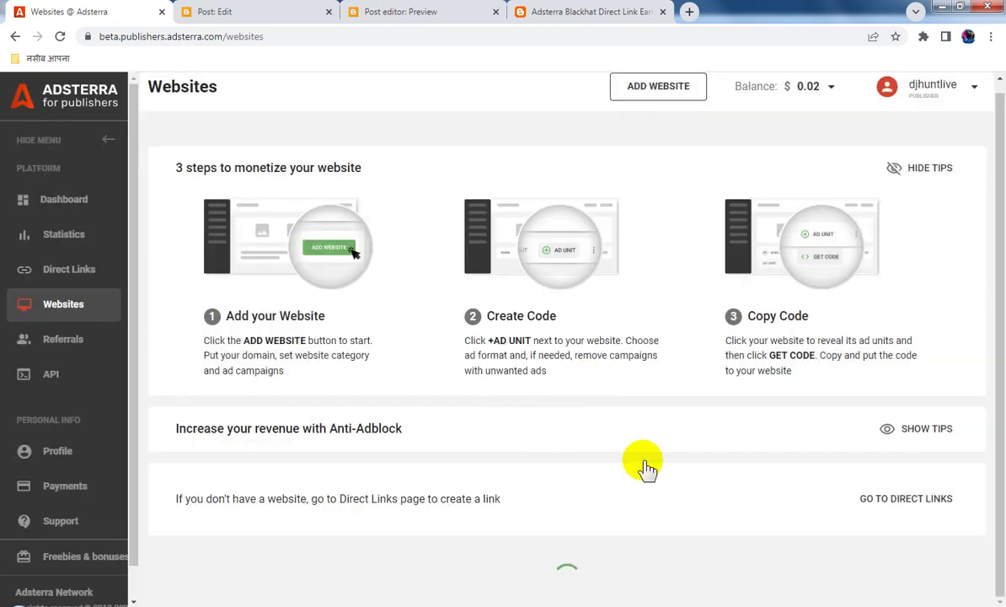
{"action": "scroll", "coordinate": [619, 455], "scroll_direction": "down", "scroll_amount": 4}
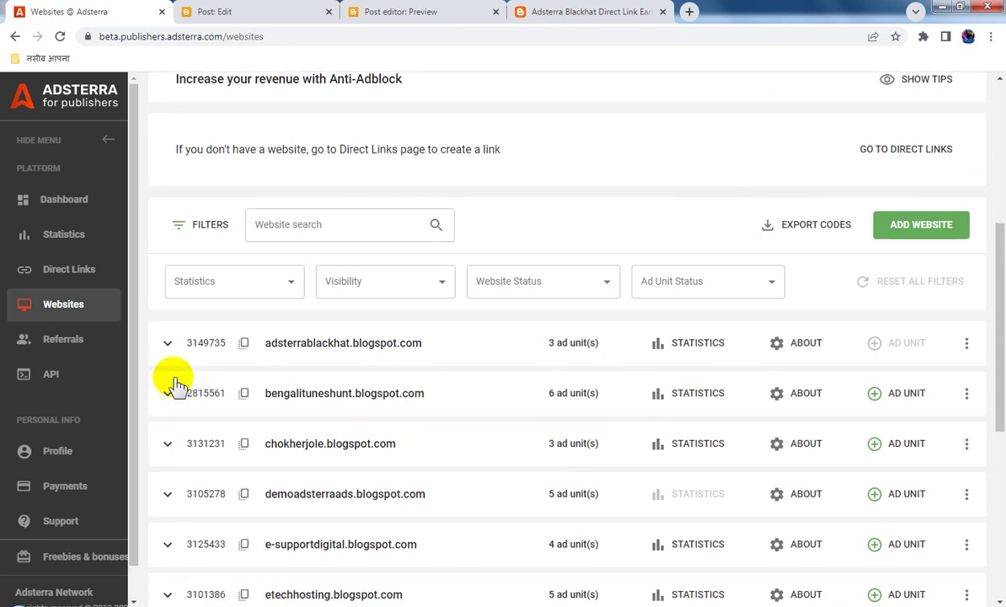
{"action": "left_click", "coordinate": [168, 344]}
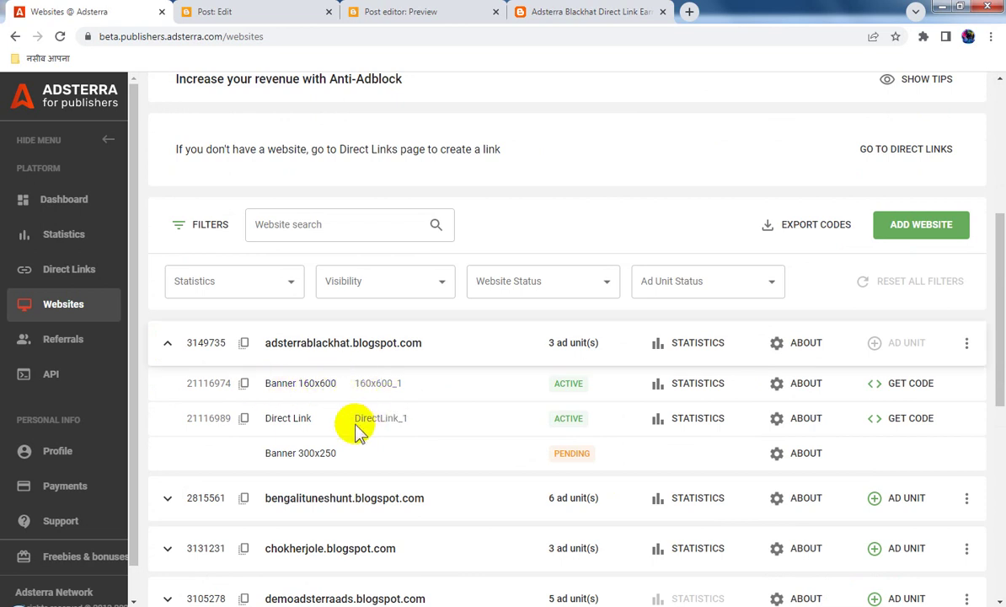
Copy the Direct Link URL for adsterrablackhat.blogspot.com in Adsterra, then return to the Blogger post editor.
{"action": "left_click", "coordinate": [902, 421]}
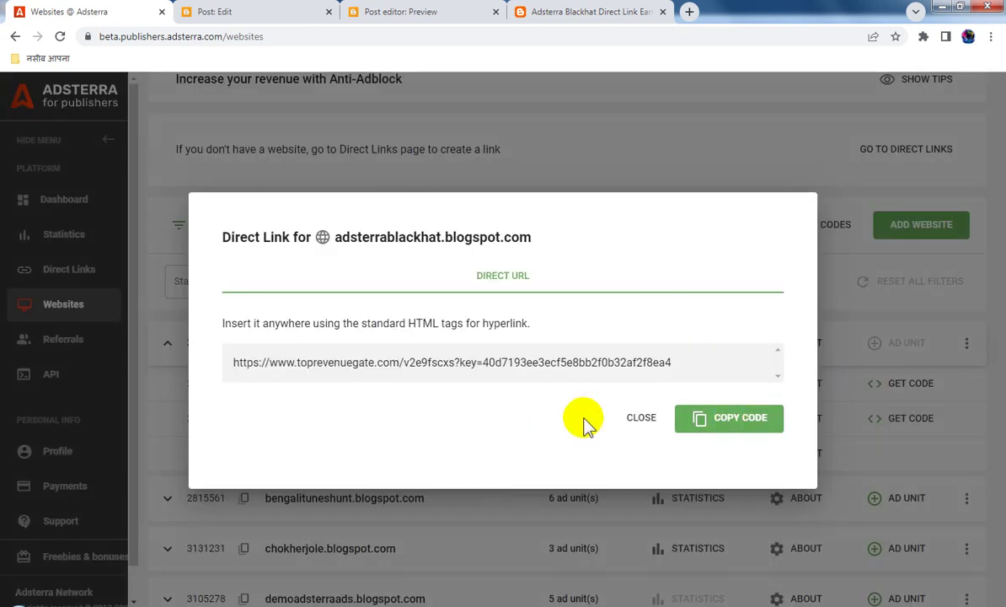
{"action": "left_click", "coordinate": [735, 421]}
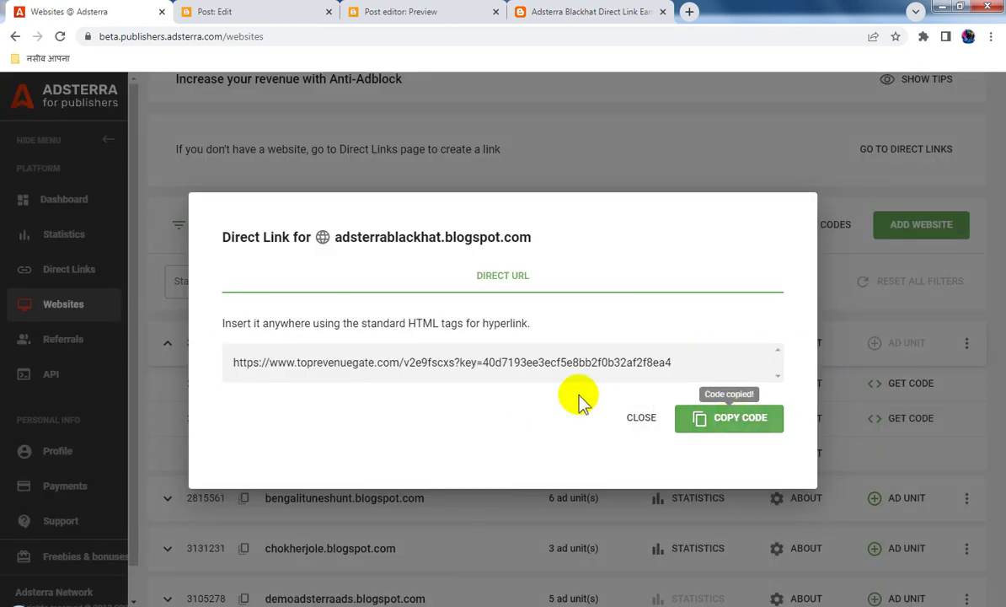
{"action": "left_click", "coordinate": [247, 11]}
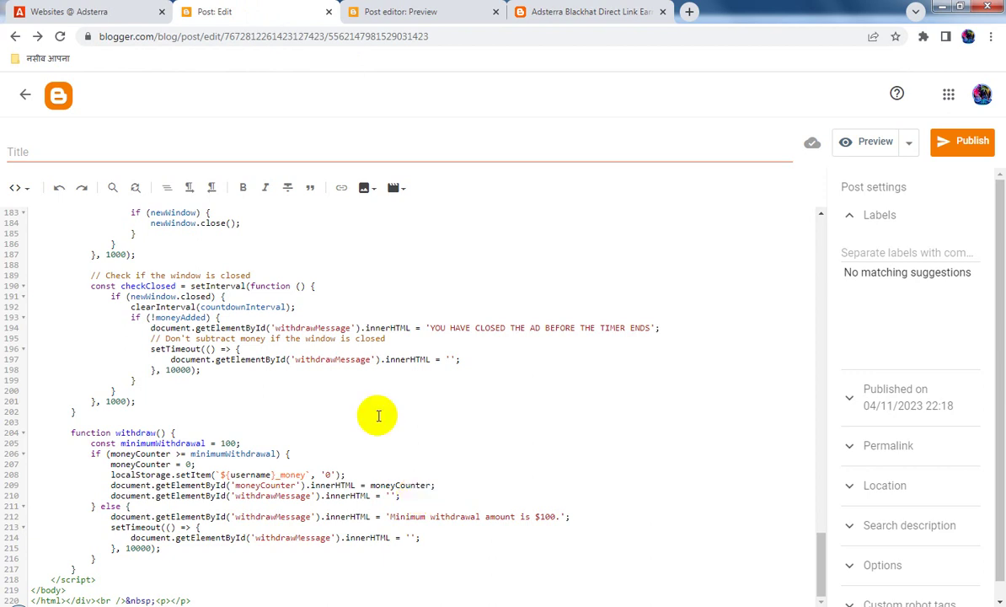
Replace the link in the startProcess call of the earning-button script with the copied Adsterra direct link.
{"action": "scroll", "coordinate": [379, 413], "scroll_direction": "up", "scroll_amount": 10}
{"action": "scroll", "coordinate": [378, 415], "scroll_direction": "up", "scroll_amount": 8}
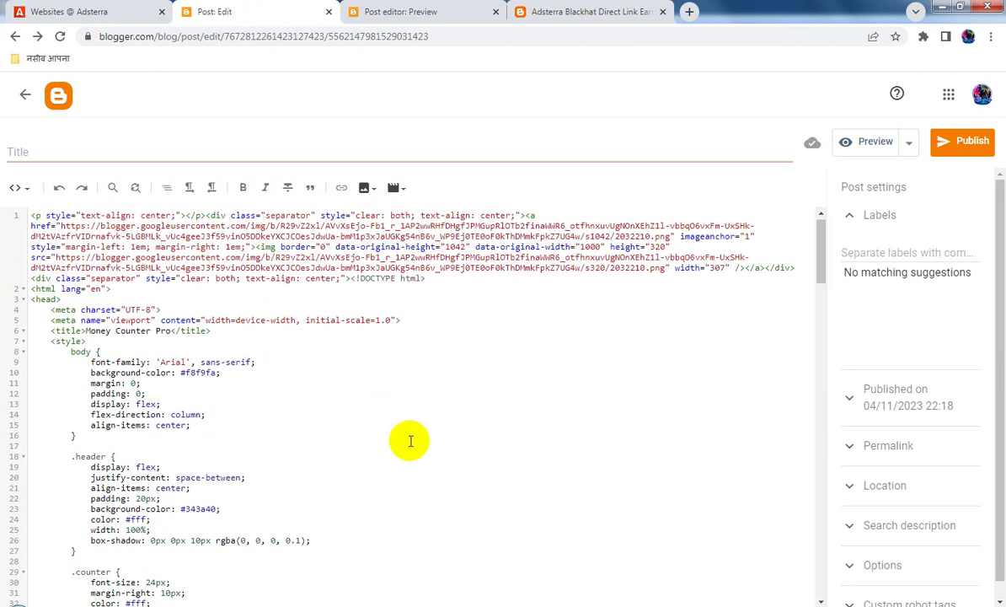
{"action": "scroll", "coordinate": [408, 438], "scroll_direction": "down", "scroll_amount": 6}
{"action": "scroll", "coordinate": [410, 441], "scroll_direction": "down", "scroll_amount": 4}
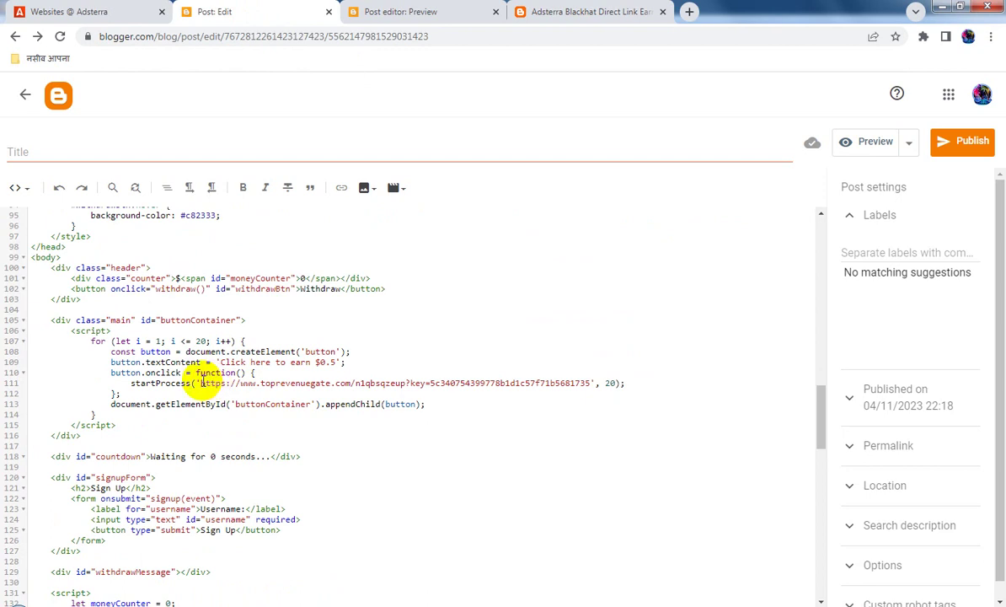
{"action": "left_click_drag", "start_coordinate": [200, 382], "coordinate": [592, 386]}
{"action": "key", "text": "ctrl+v"}
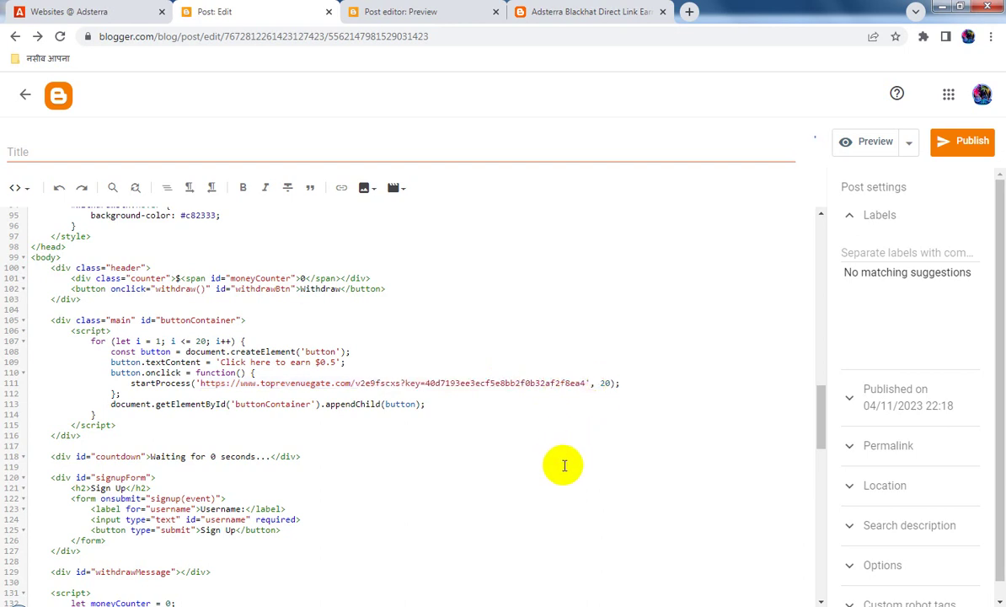
Change the username label text in the sign-up form code to "User Name Type Here:".
{"action": "scroll", "coordinate": [566, 465], "scroll_direction": "down", "scroll_amount": 3}
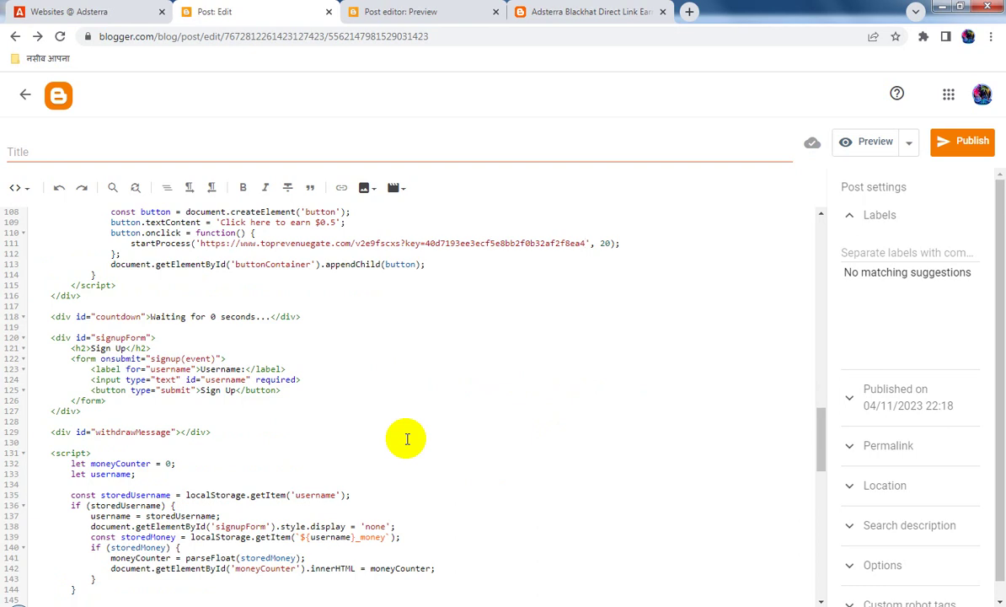
{"action": "left_click", "coordinate": [220, 369]}
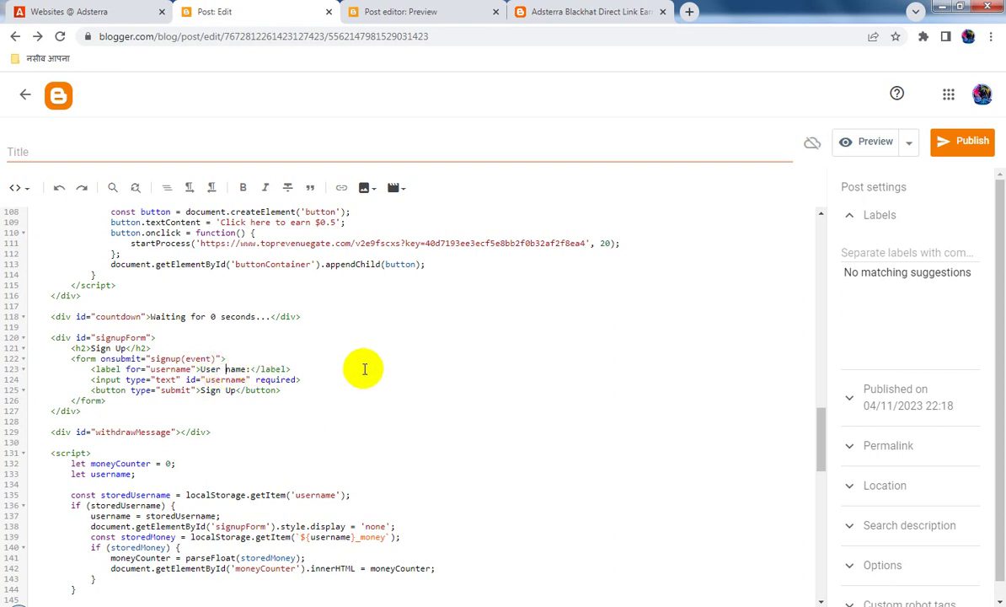
{"action": "key", "text": "Delete"}
{"action": "type", "text": "N"}
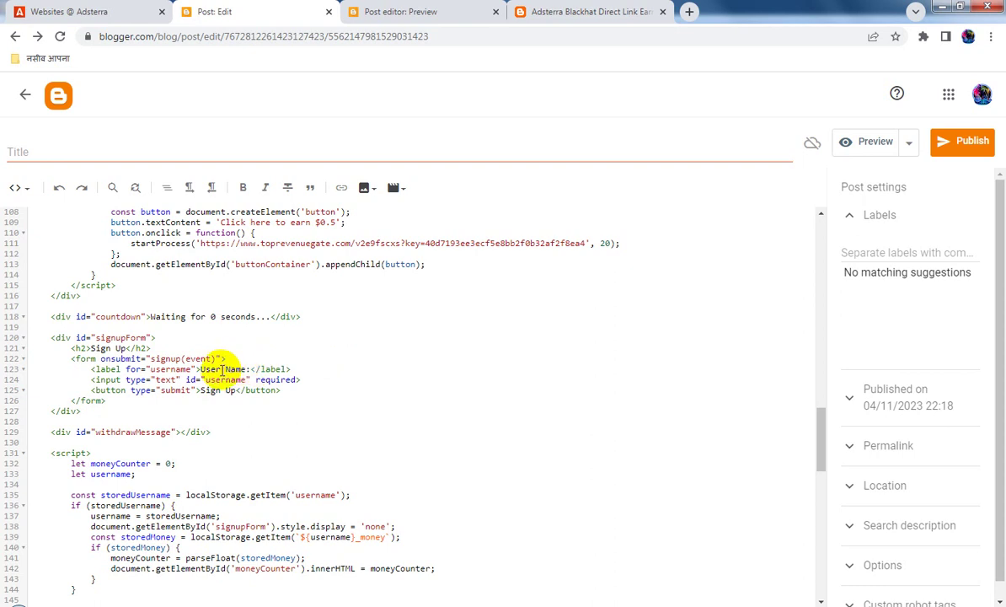
{"action": "left_click_drag", "start_coordinate": [225, 368], "coordinate": [246, 368]}
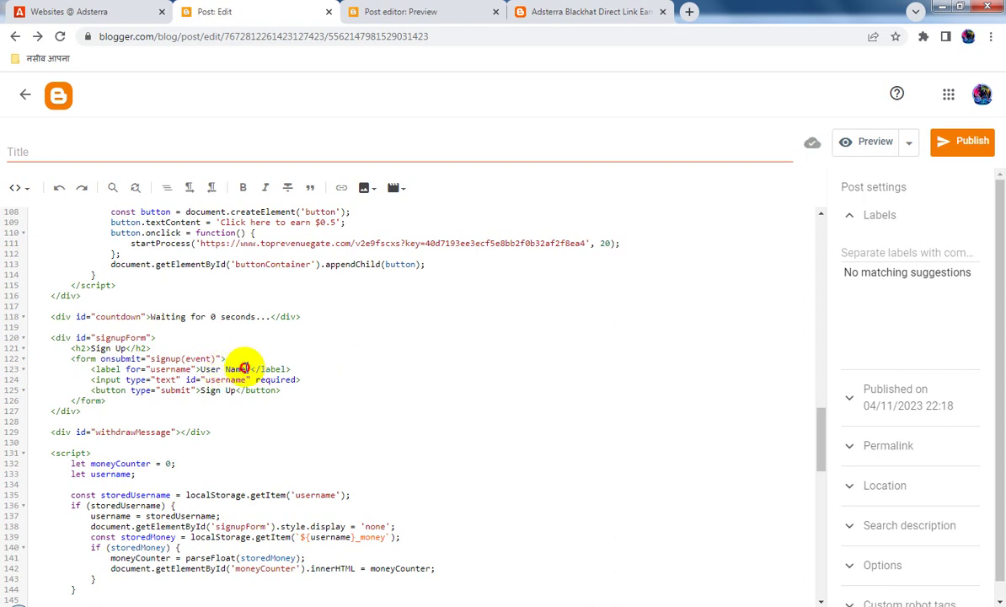
{"action": "left_click", "coordinate": [246, 369]}
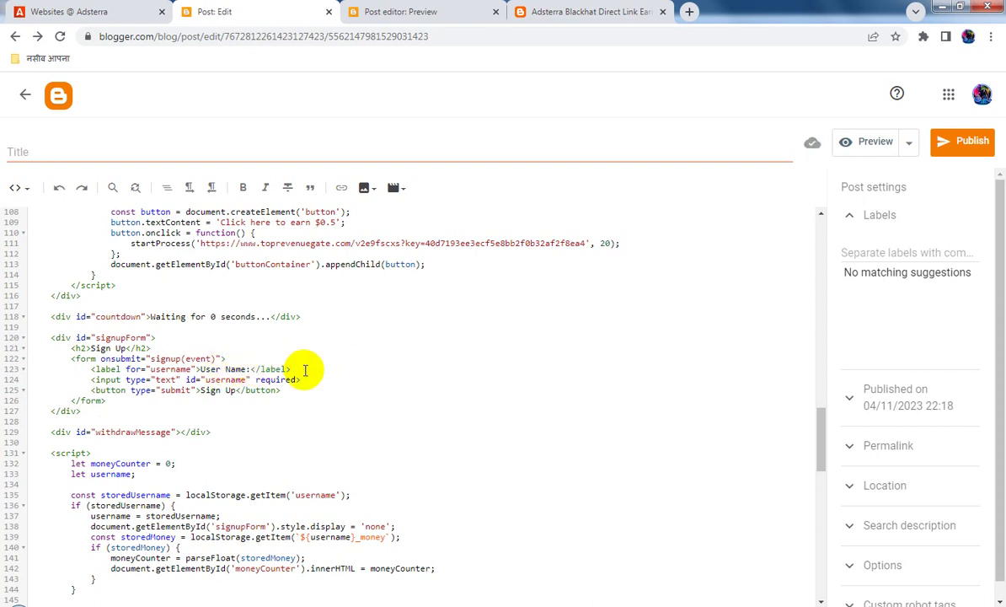
{"action": "type", "text": "Type Here"}
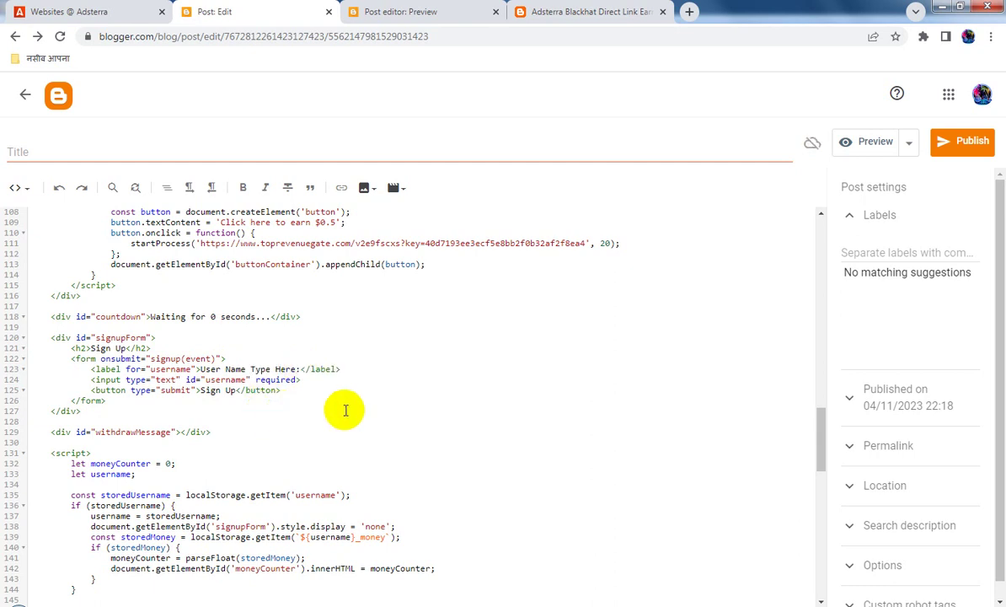
{"action": "key", "text": "Delete"}
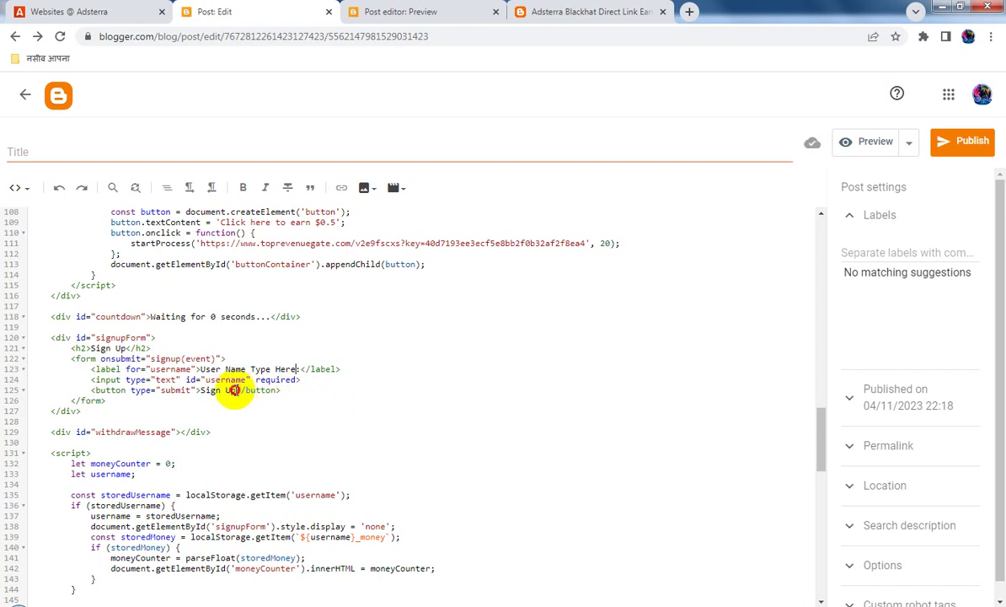
{"action": "type", "text": ":"}
Change the submit button text in the sign-up form code to "Sign-Up".
{"action": "left_click", "coordinate": [237, 389]}
{"action": "type", "text": "N"}
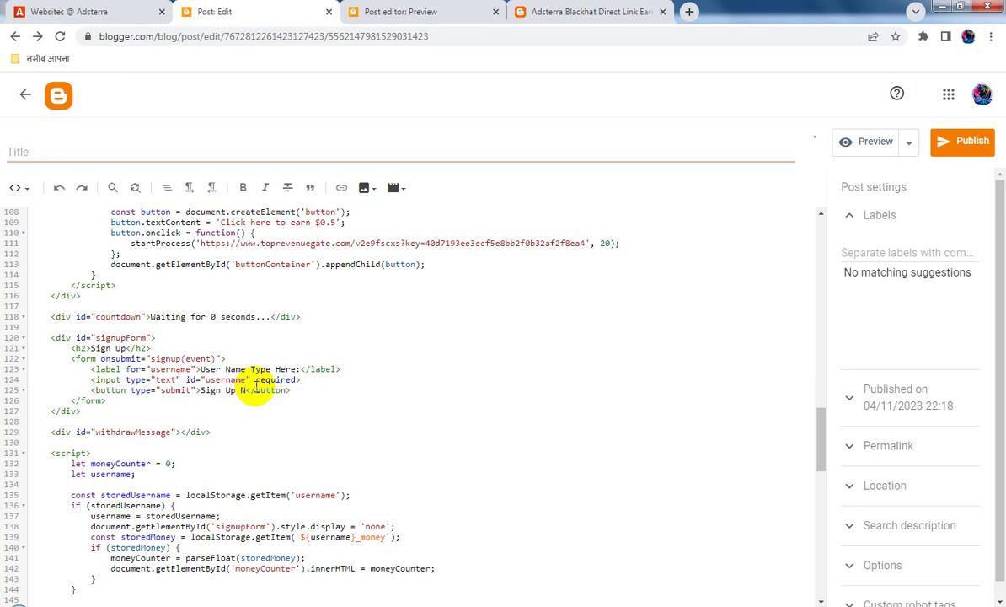
{"action": "key", "text": "BackSpace"}
{"action": "key", "text": "BackSpace"}
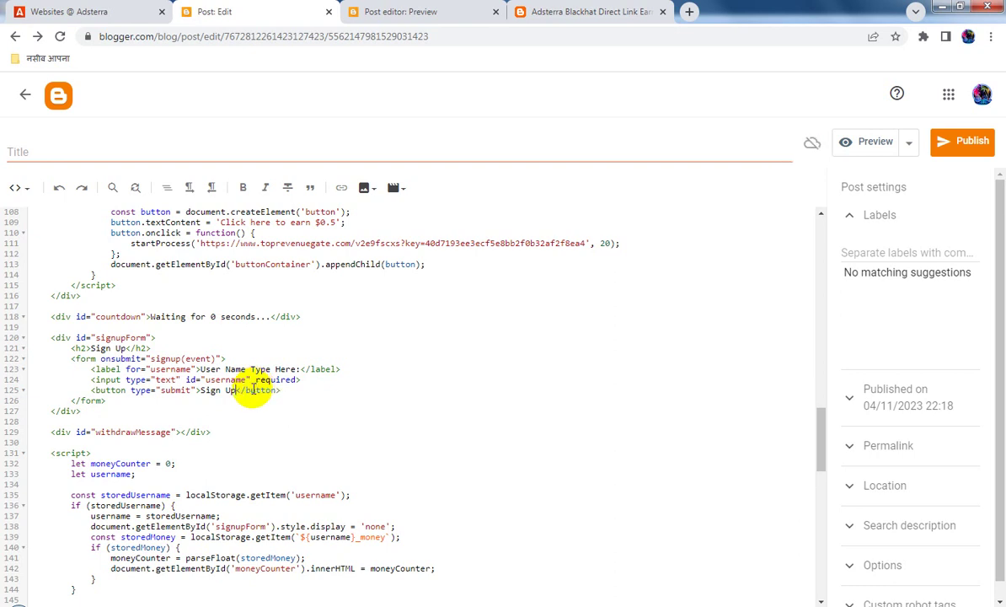
{"action": "left_click", "coordinate": [226, 390]}
{"action": "key", "text": "BackSpace"}
{"action": "type", "text": "-"}
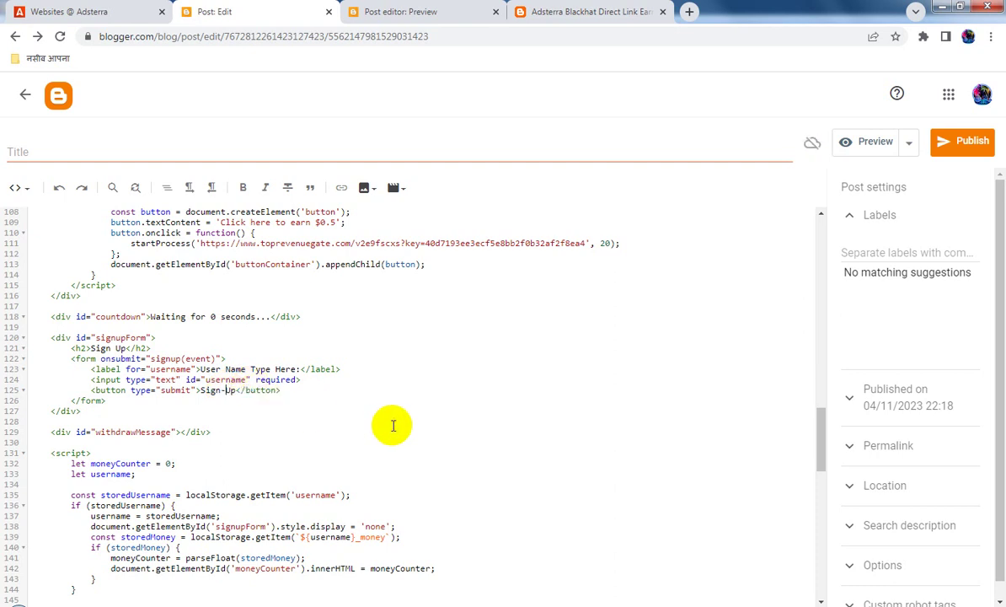
Review the rest of the post's script and title the post "Ads View Online Earning Method".
{"action": "scroll", "coordinate": [416, 421], "scroll_direction": "down", "scroll_amount": 5}
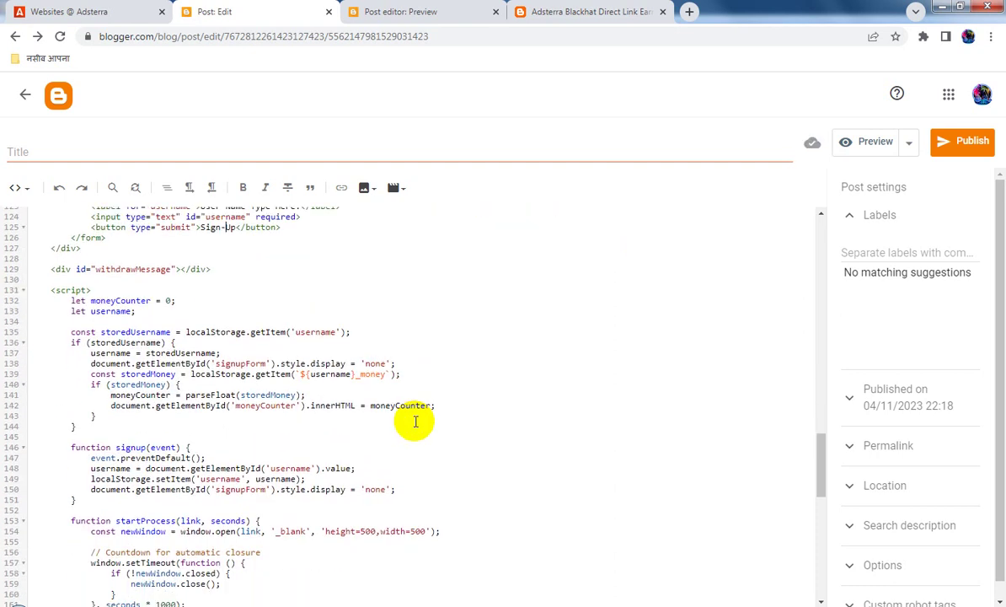
{"action": "scroll", "coordinate": [415, 421], "scroll_direction": "down", "scroll_amount": 3}
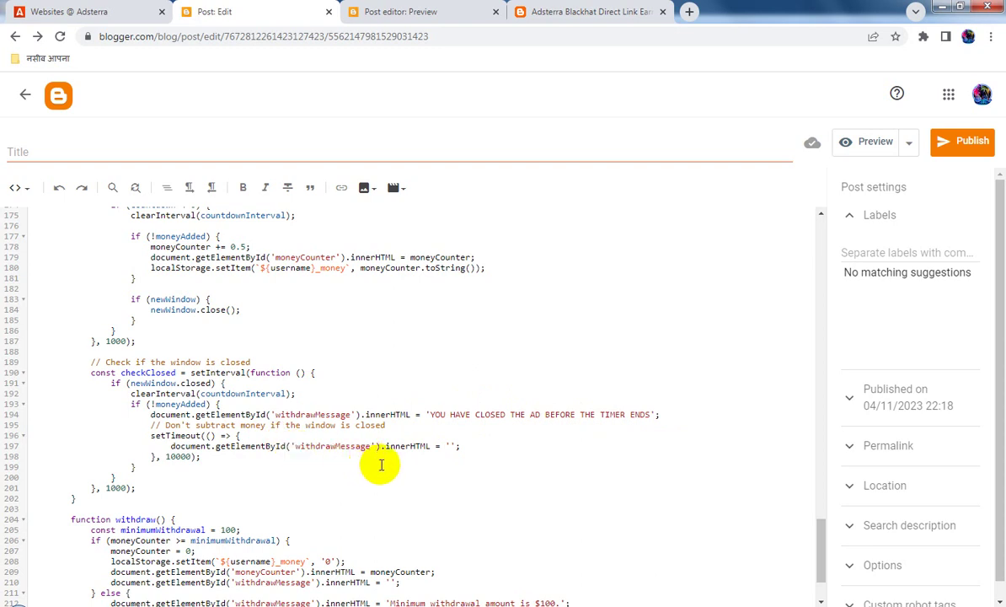
{"action": "scroll", "coordinate": [422, 454], "scroll_direction": "down", "scroll_amount": 1}
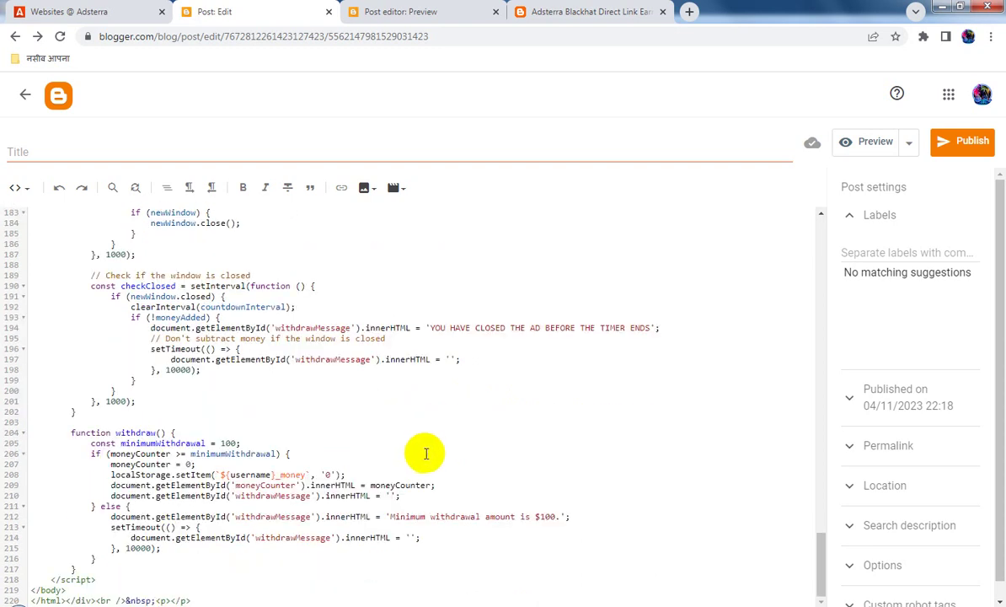
{"action": "scroll", "coordinate": [425, 454], "scroll_direction": "up", "scroll_amount": 12}
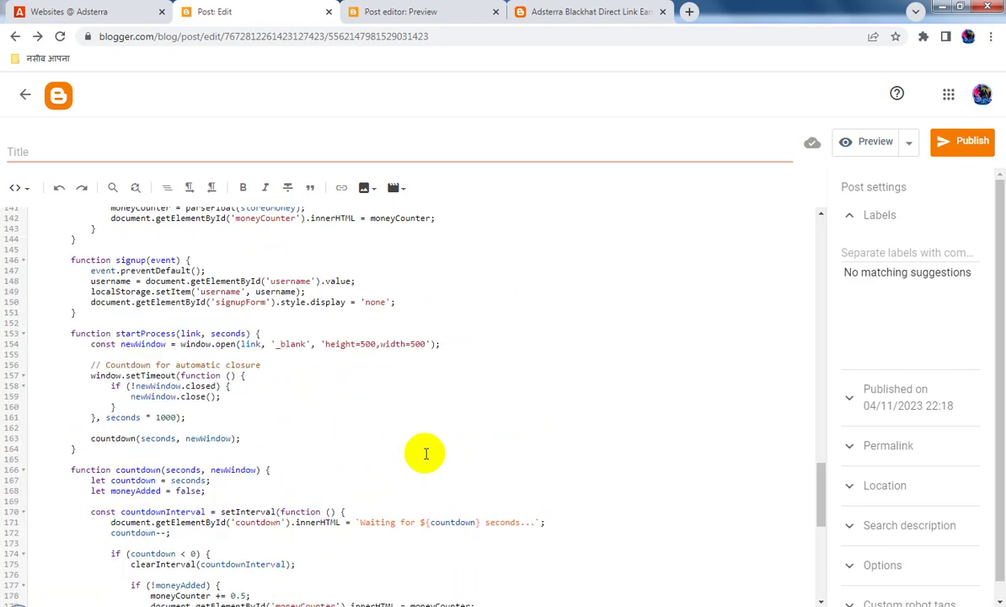
{"action": "scroll", "coordinate": [426, 454], "scroll_direction": "up", "scroll_amount": 12}
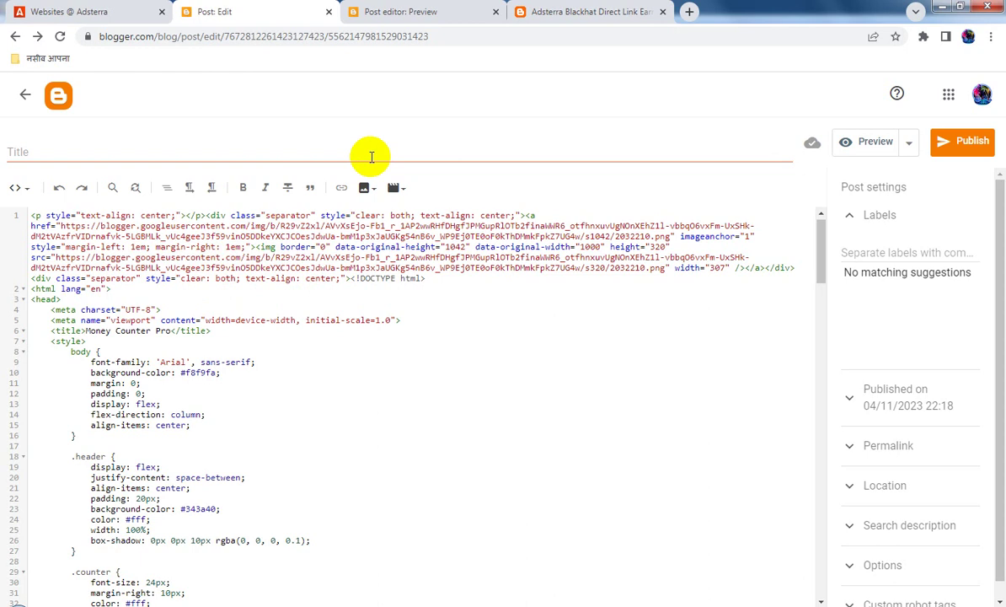
{"action": "left_click", "coordinate": [317, 151]}
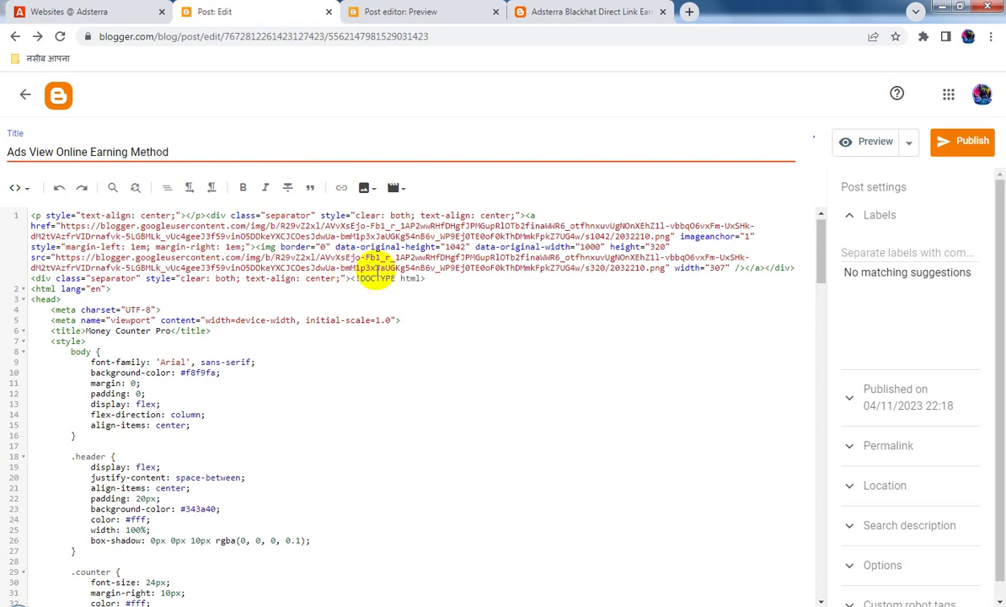
Switch the post to Compose view and copy its title onto a new line below the money-bag image.
{"action": "left_click", "coordinate": [19, 188]}
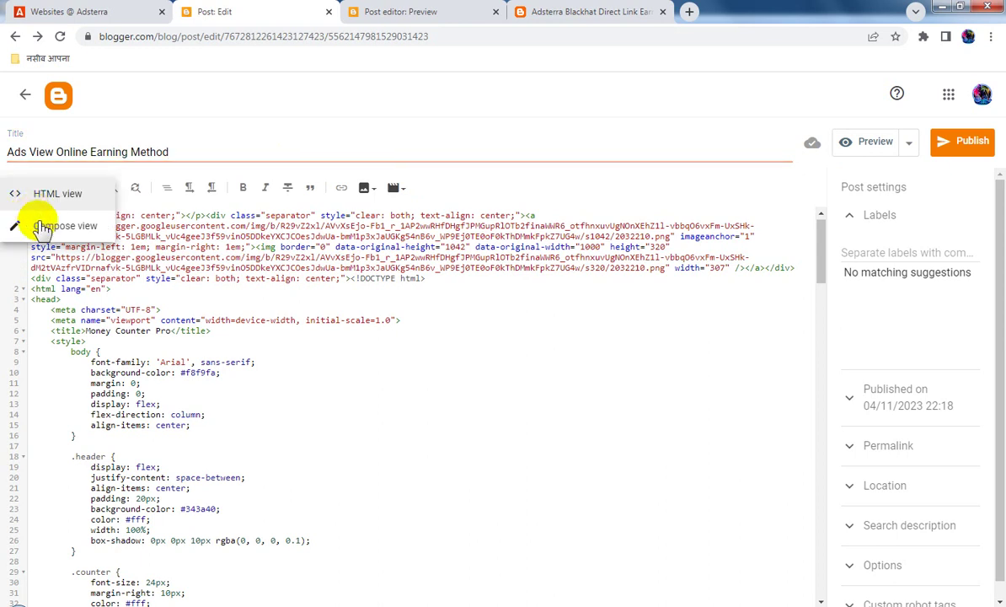
{"action": "left_click", "coordinate": [47, 226]}
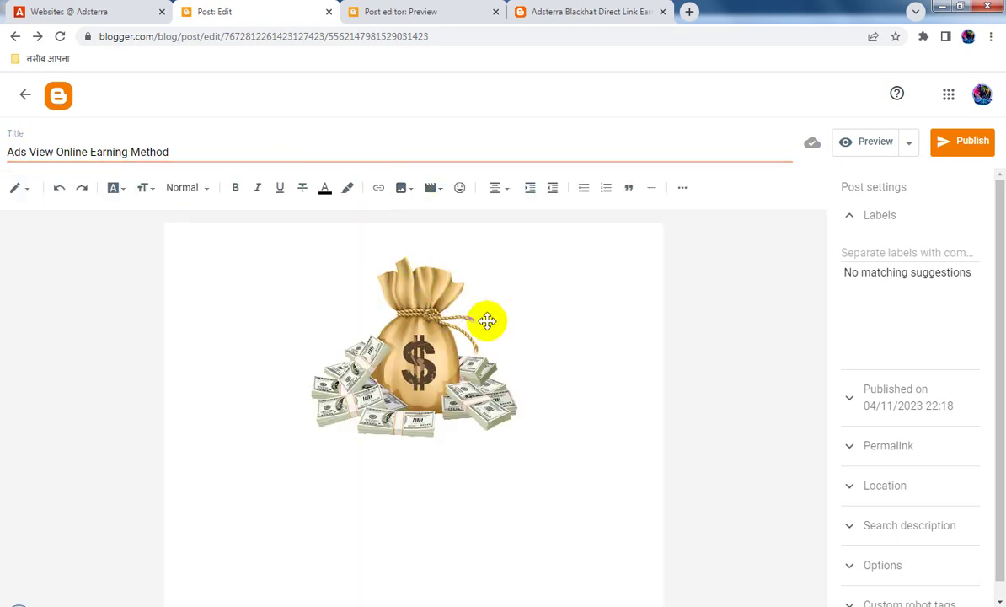
{"action": "triple_click", "coordinate": [150, 151]}
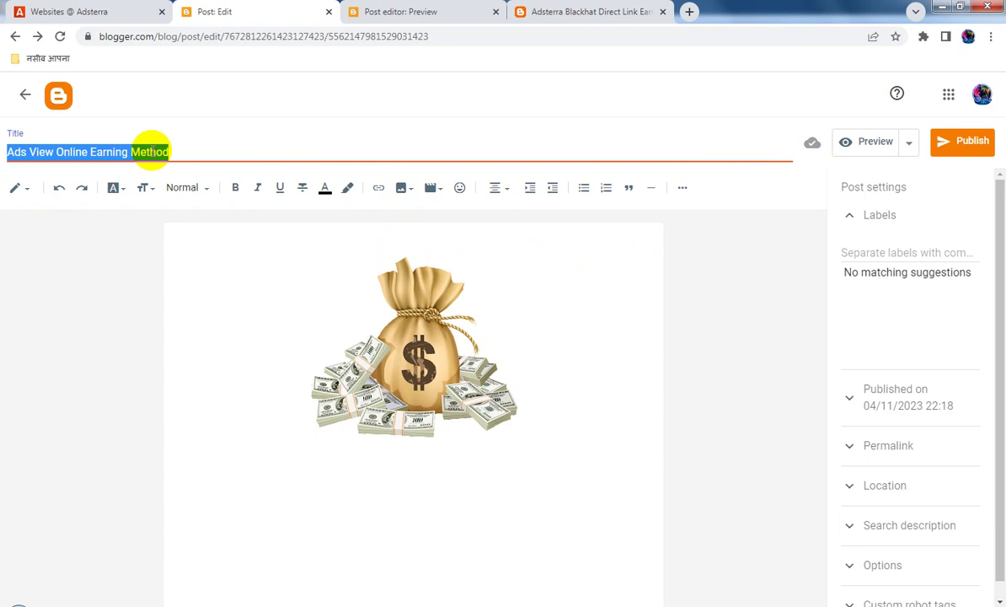
{"action": "left_click", "coordinate": [418, 343]}
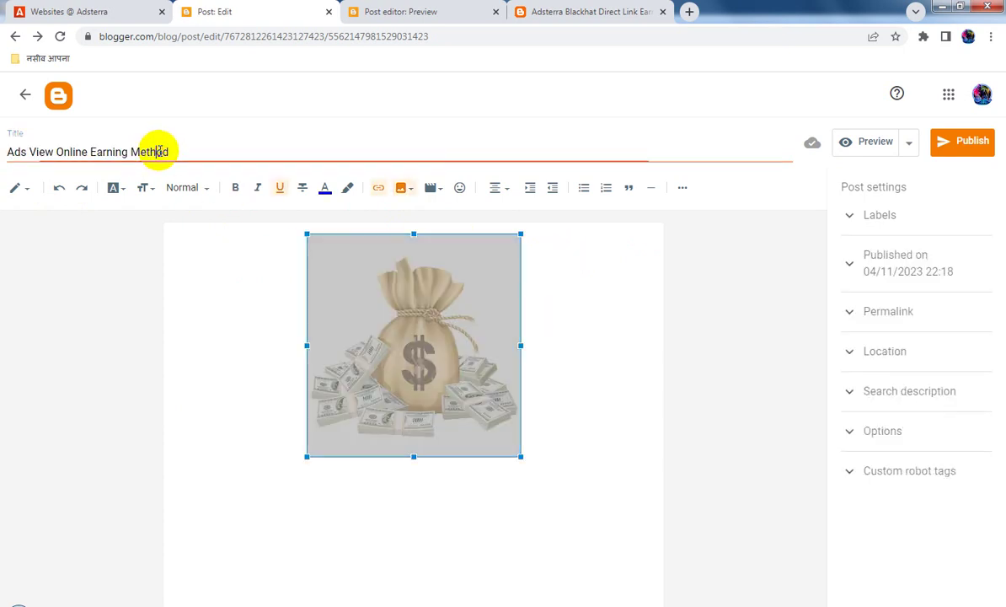
{"action": "triple_click", "coordinate": [160, 154]}
{"action": "key", "text": "ctrl+c"}
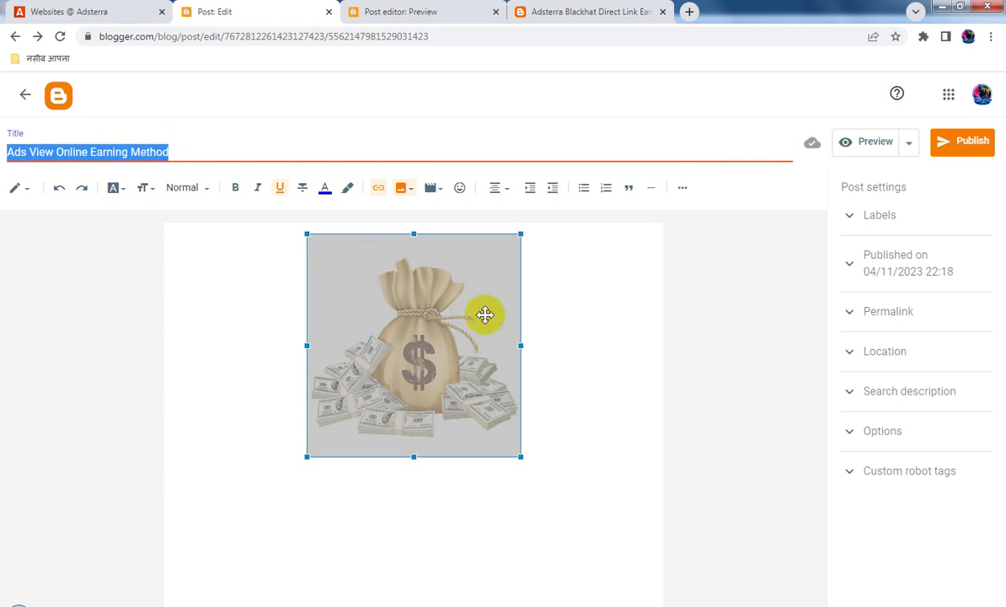
{"action": "left_click", "coordinate": [552, 319]}
{"action": "left_click", "coordinate": [553, 319]}
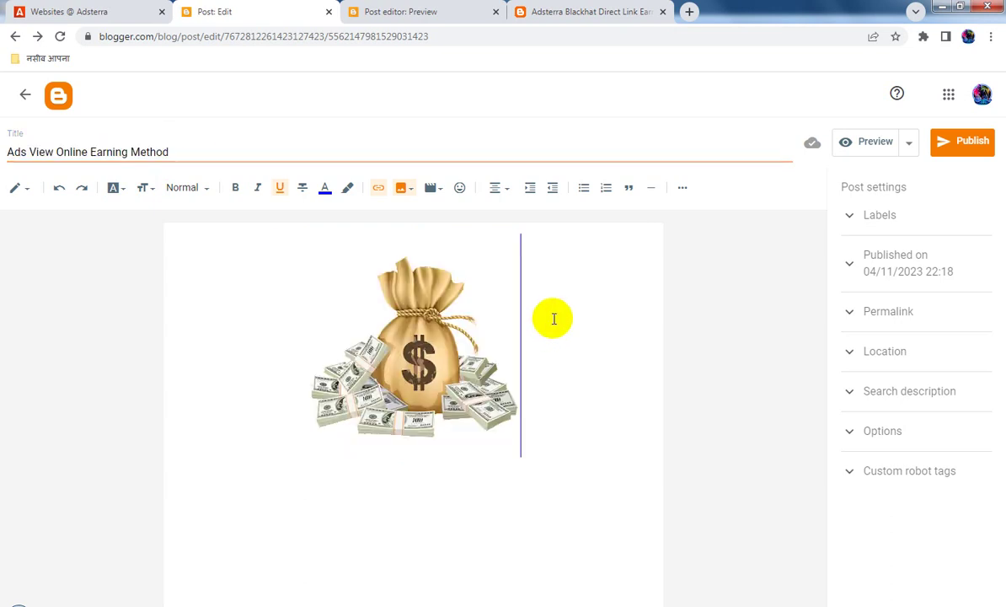
{"action": "key", "text": "Return"}
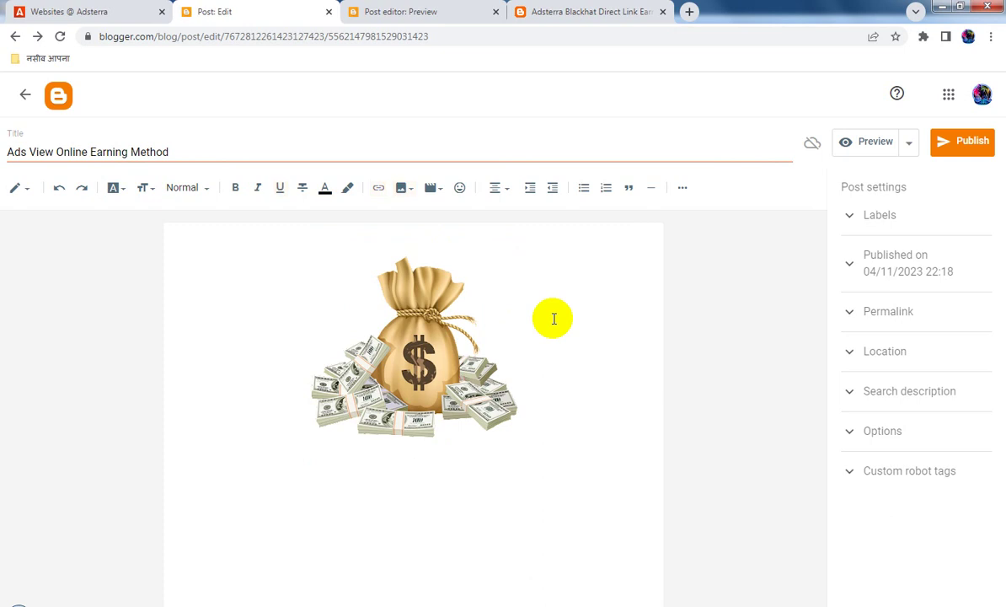
{"action": "key", "text": "ctrl+v"}
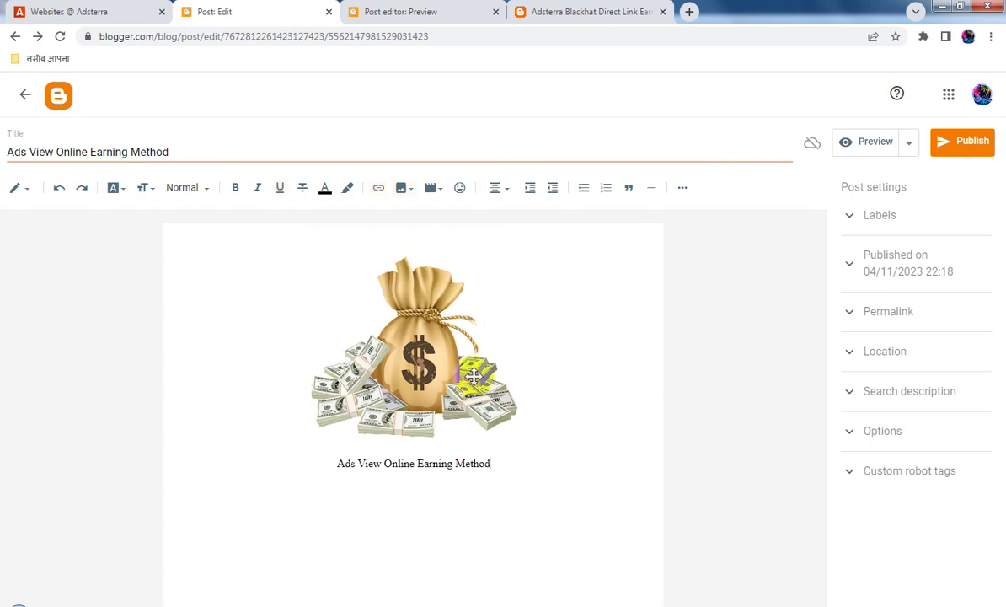
Format the "Ads View Online Earning Method" line below the image as bold, Largest size and bright green.
{"action": "double_click", "coordinate": [427, 465]}
{"action": "triple_click", "coordinate": [427, 466]}
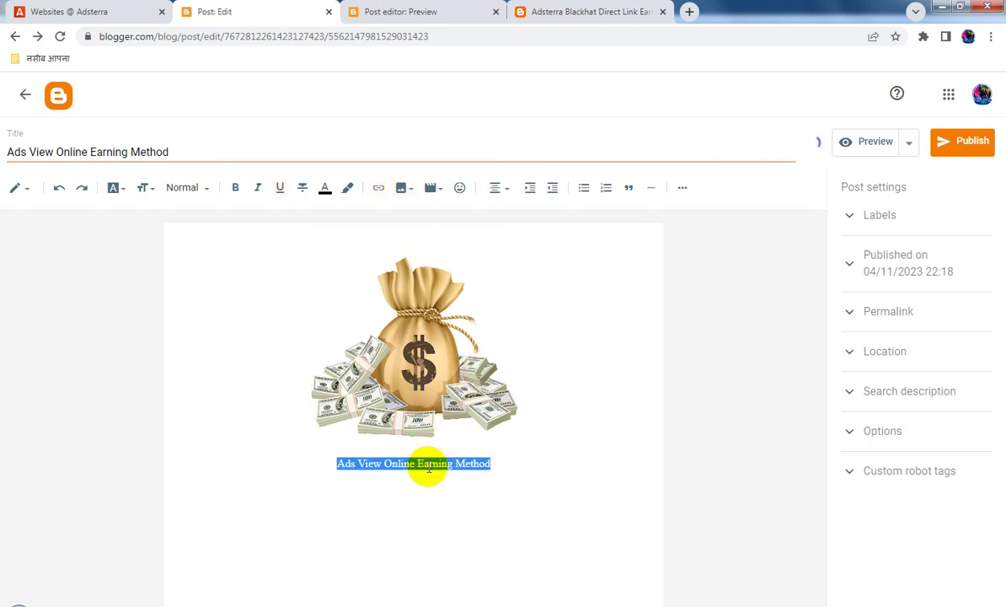
{"action": "left_click", "coordinate": [238, 187]}
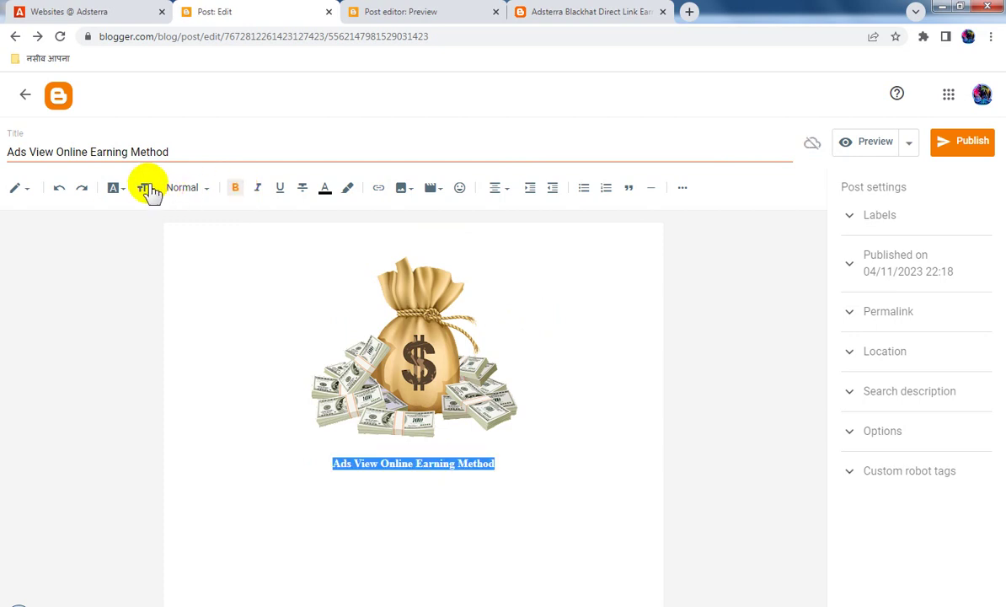
{"action": "left_click", "coordinate": [146, 188]}
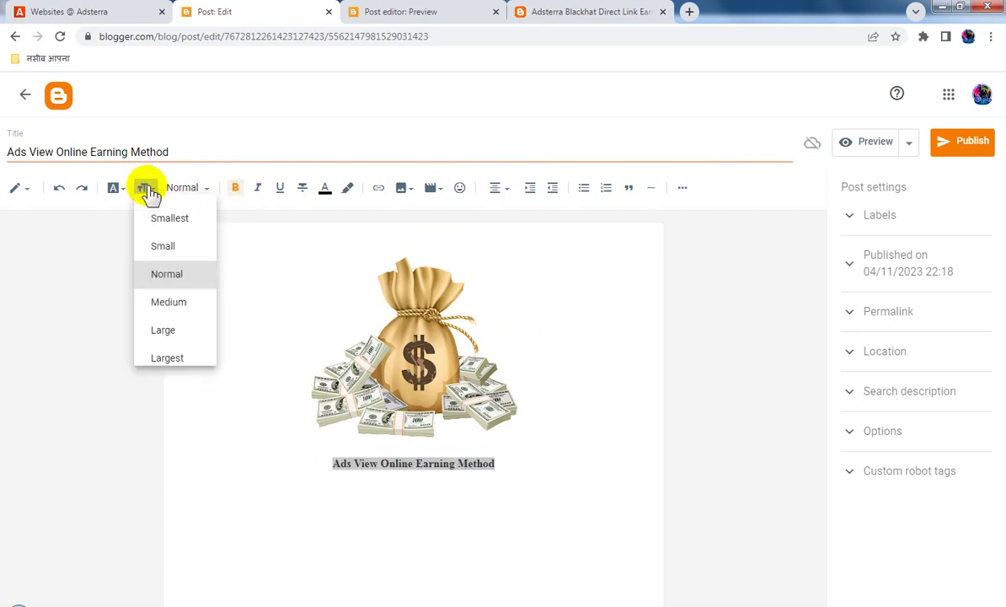
{"action": "left_click", "coordinate": [168, 360]}
{"action": "left_click", "coordinate": [326, 189]}
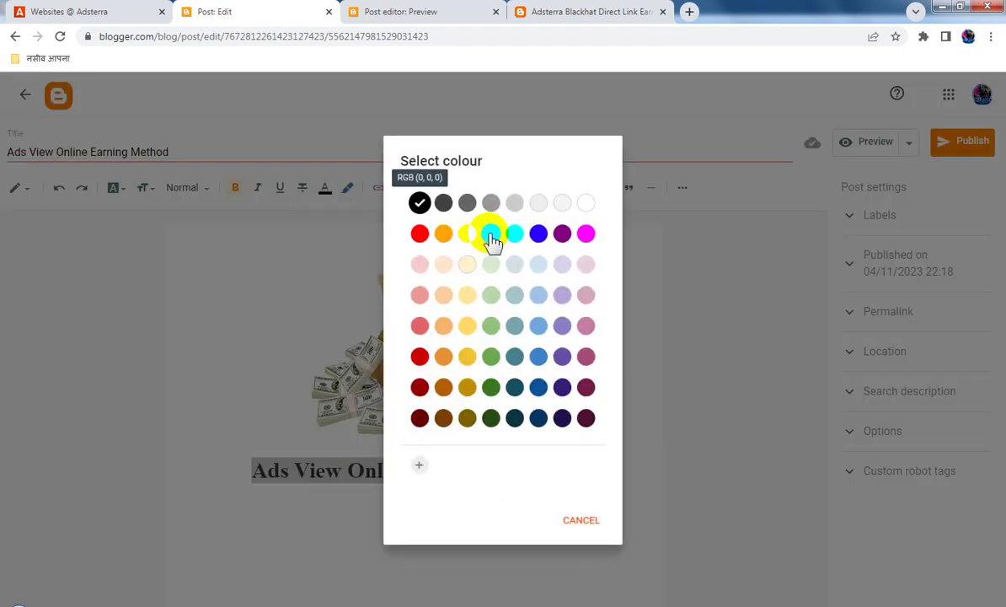
{"action": "left_click", "coordinate": [491, 234]}
{"action": "left_click", "coordinate": [591, 465]}
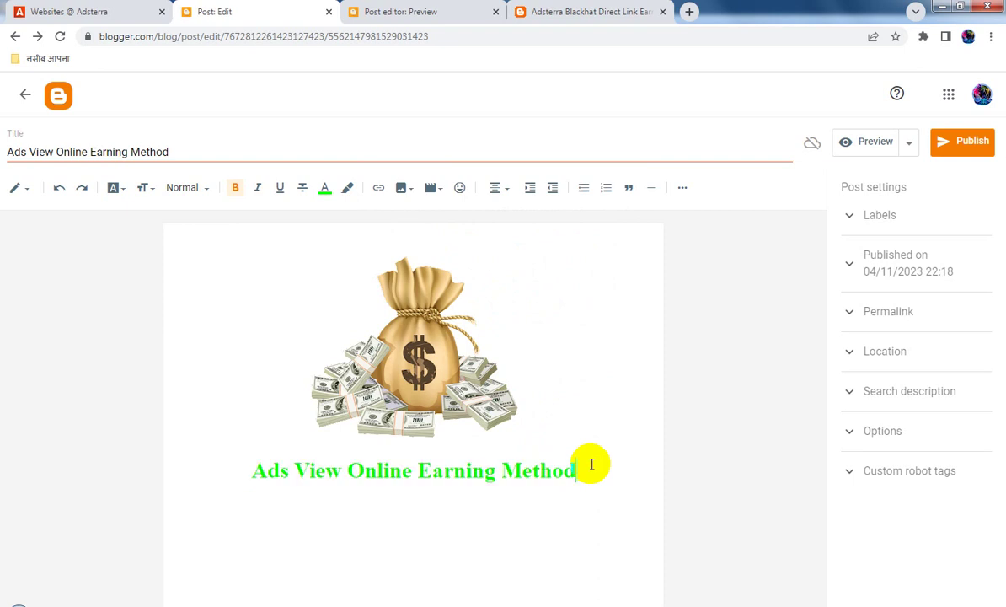
Publish the "Ads View Online Earning Method" post and close its old editor preview.
{"action": "left_click", "coordinate": [962, 147]}
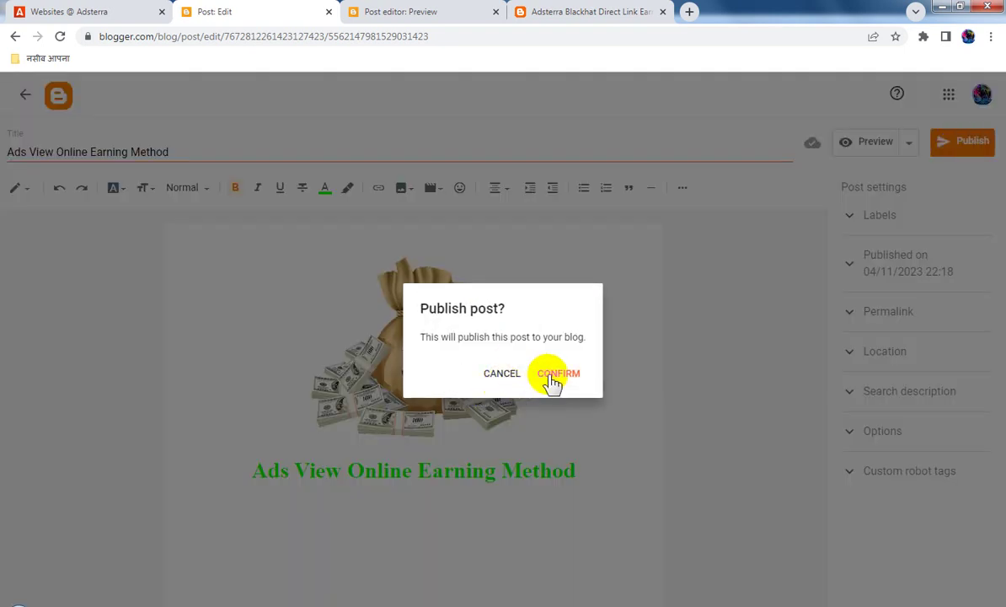
{"action": "left_click", "coordinate": [561, 374]}
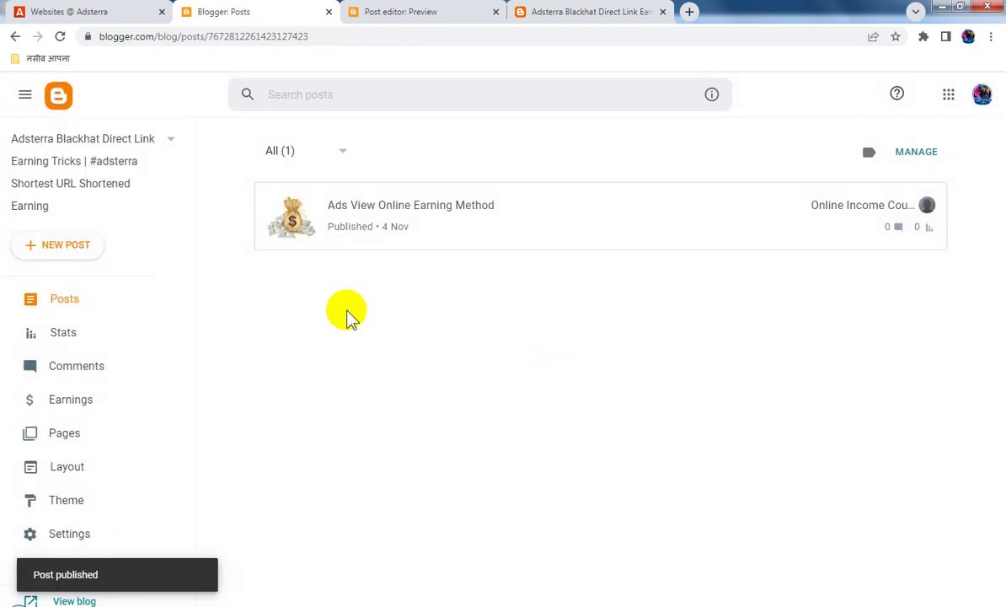
{"action": "left_click", "coordinate": [425, 13]}
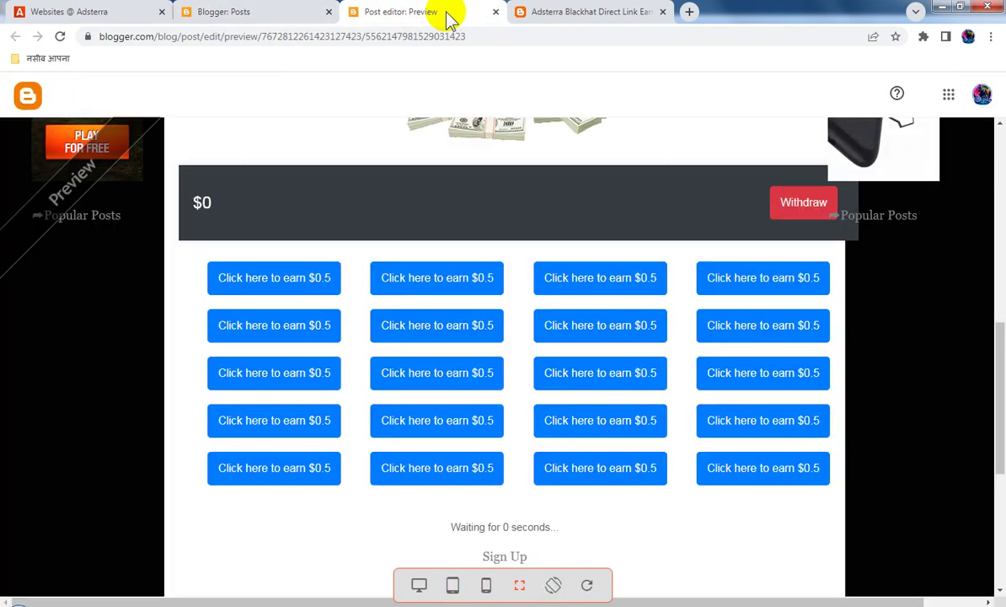
{"action": "left_click", "coordinate": [495, 13]}
Review the published post on the live blog, from the header and ads down to the sign-up form.
{"action": "left_click", "coordinate": [531, 268]}
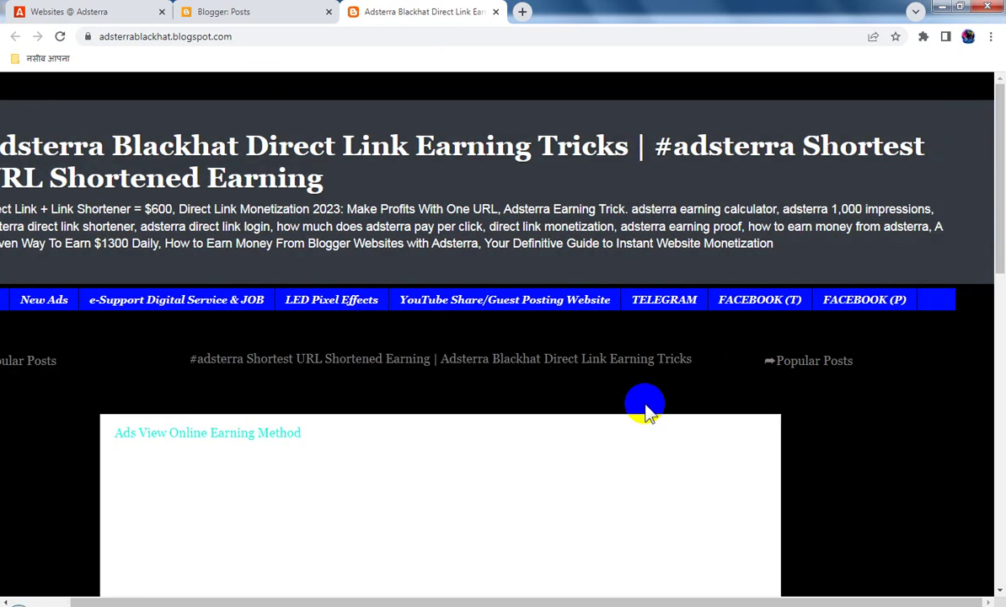
{"action": "scroll", "coordinate": [645, 410], "scroll_direction": "down", "scroll_amount": 3}
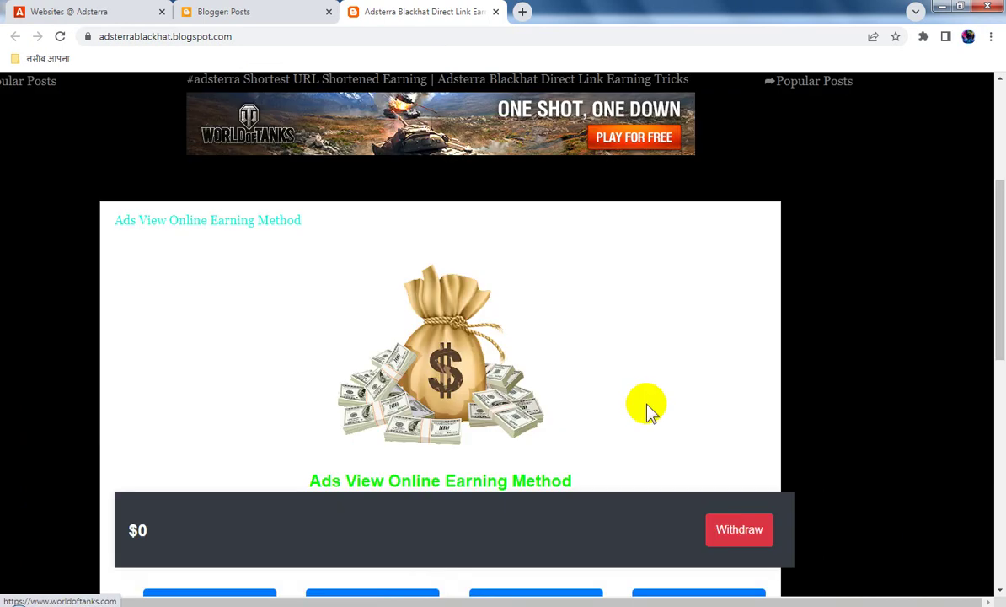
{"action": "scroll", "coordinate": [649, 411], "scroll_direction": "down", "scroll_amount": 2}
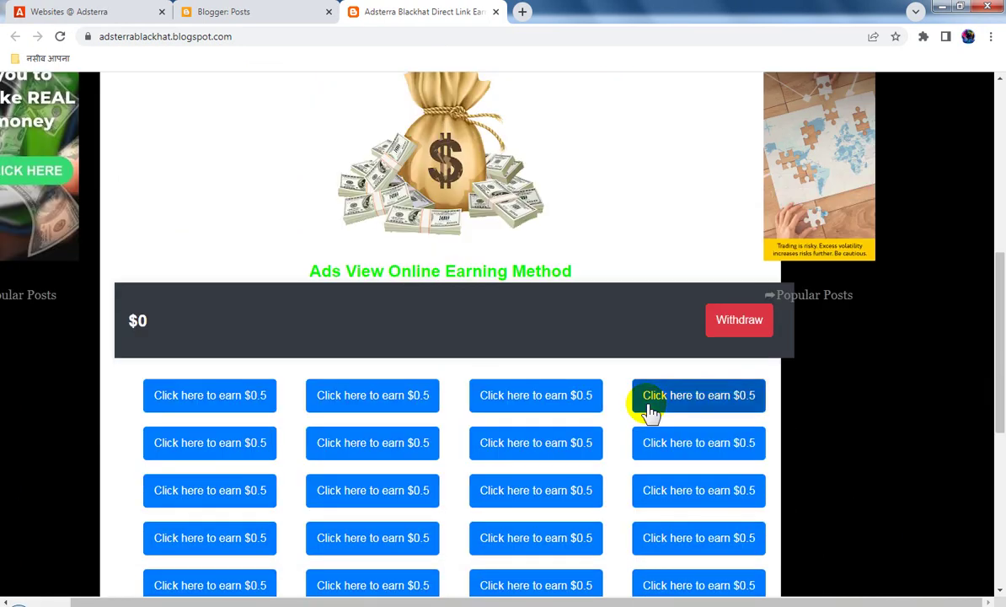
{"action": "scroll", "coordinate": [650, 411], "scroll_direction": "down", "scroll_amount": 5}
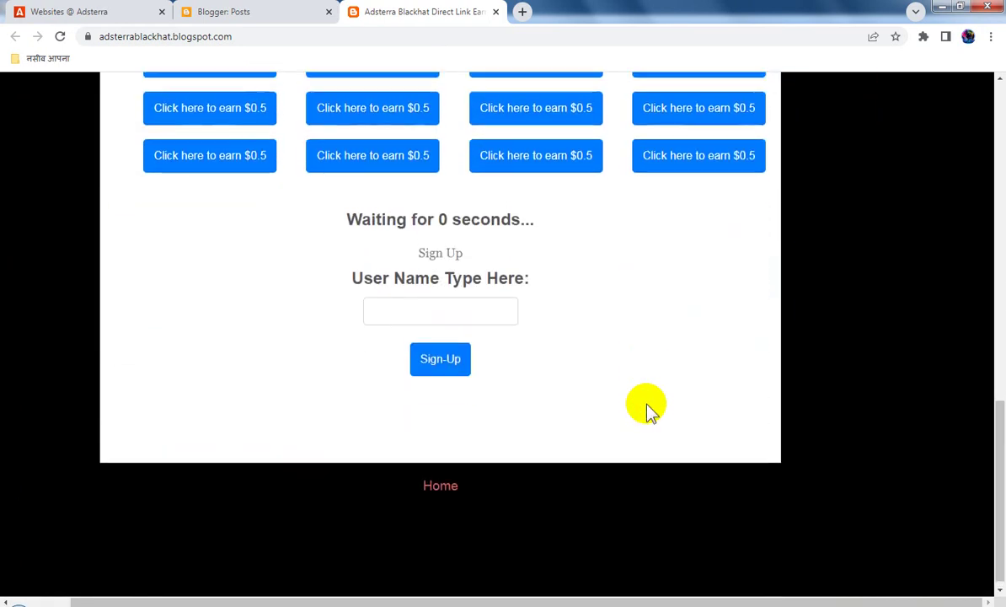
{"action": "scroll", "coordinate": [651, 411], "scroll_direction": "up", "scroll_amount": 4}
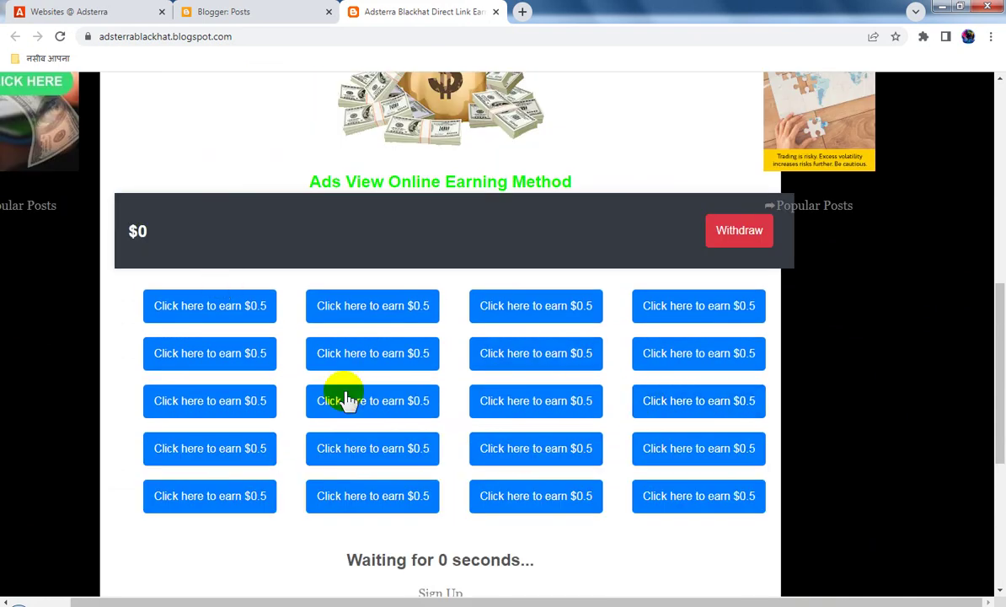
{"action": "scroll", "coordinate": [521, 419], "scroll_direction": "up", "scroll_amount": 4}
{"action": "scroll", "coordinate": [520, 420], "scroll_direction": "up", "scroll_amount": 3}
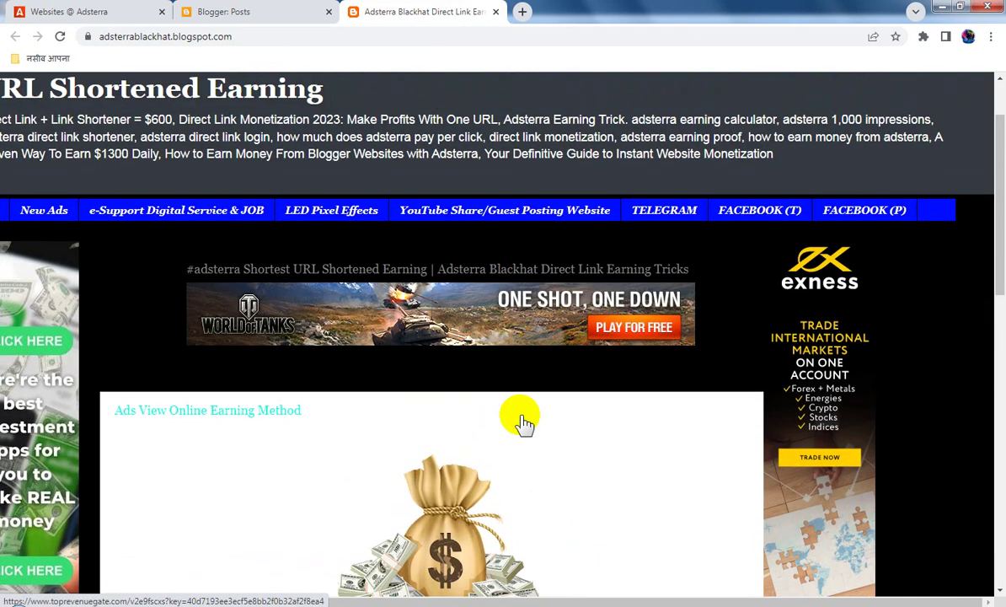
Open the width settings in the theme designer from the blog layout and set the entire blog width to 1500 px.
{"action": "left_click", "coordinate": [254, 15]}
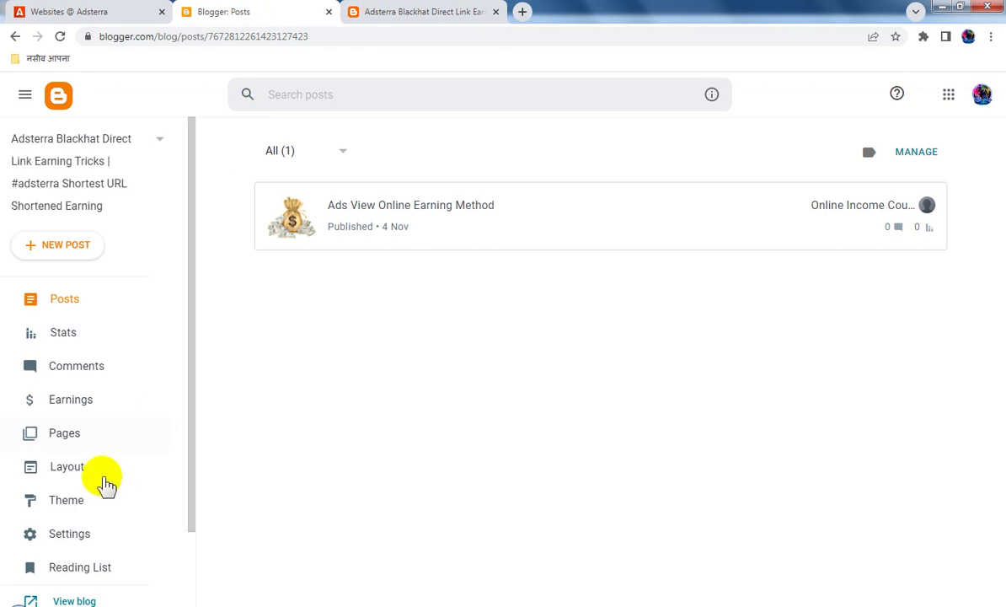
{"action": "left_click", "coordinate": [155, 461]}
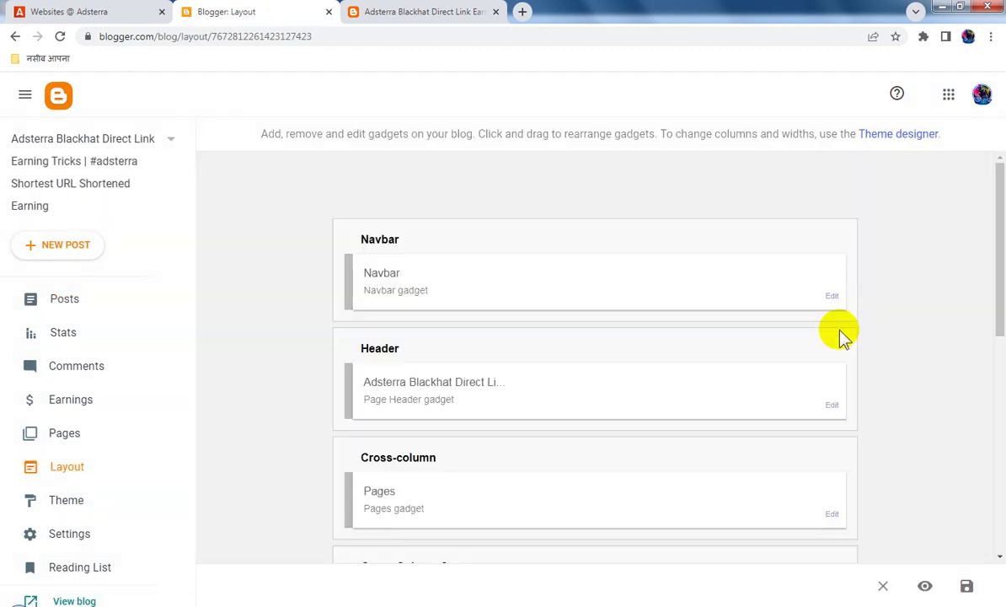
{"action": "left_click", "coordinate": [906, 134]}
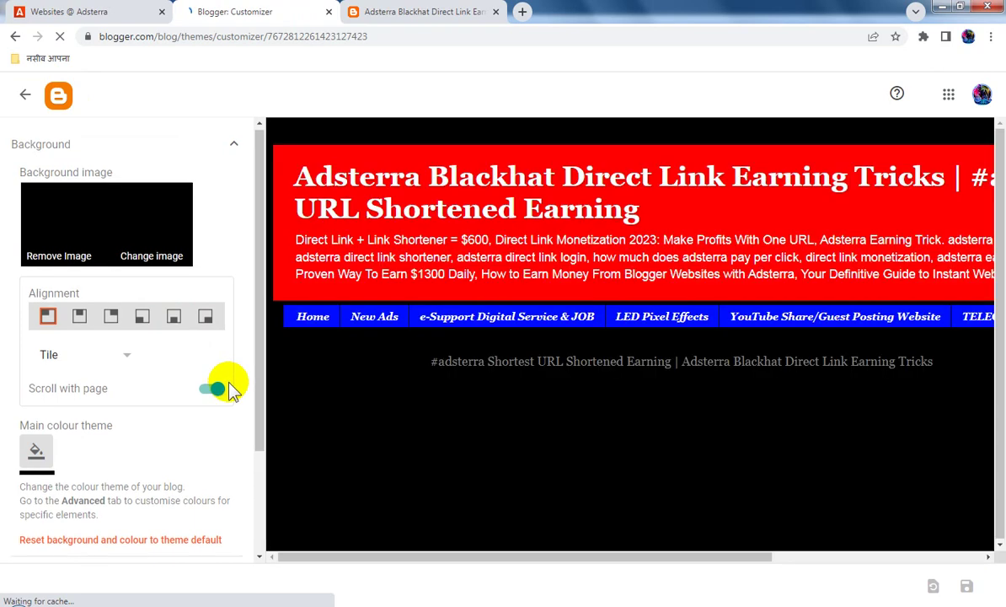
{"action": "scroll", "coordinate": [224, 388], "scroll_direction": "down", "scroll_amount": 3}
{"action": "left_click", "coordinate": [187, 449]}
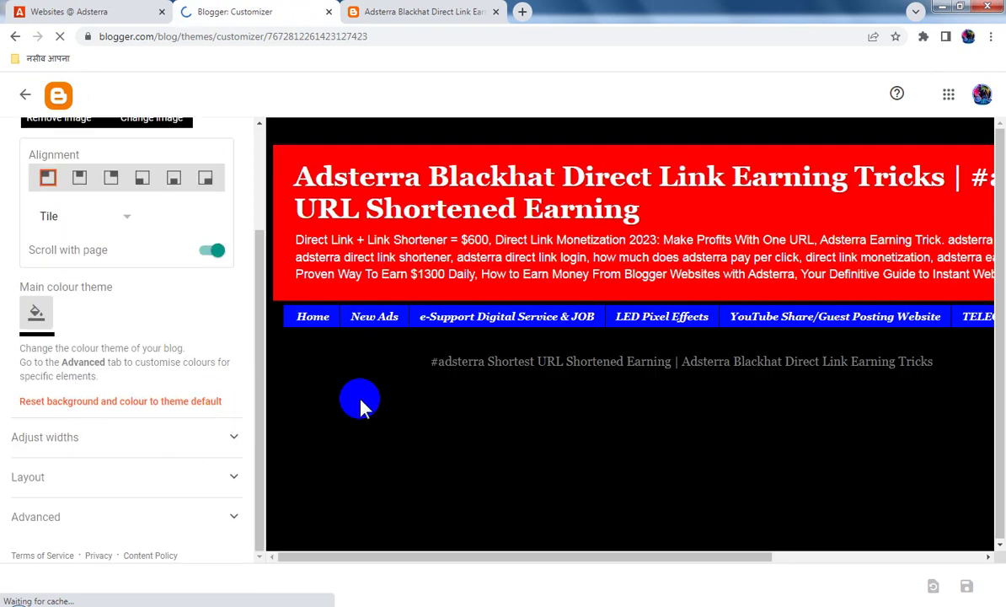
{"action": "scroll", "coordinate": [722, 497], "scroll_direction": "down", "scroll_amount": 4}
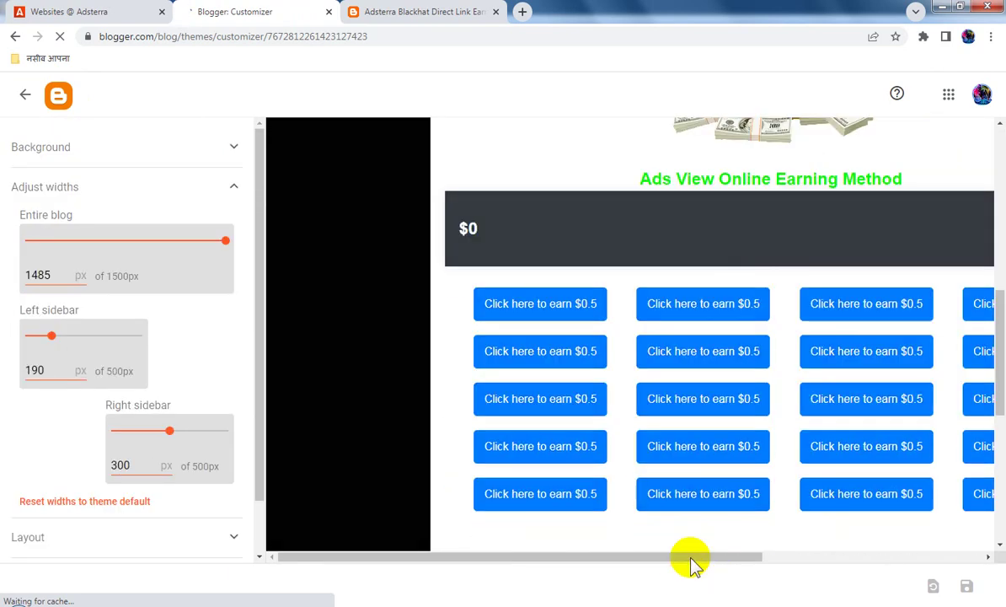
{"action": "left_click_drag", "start_coordinate": [690, 556], "coordinate": [871, 558]}
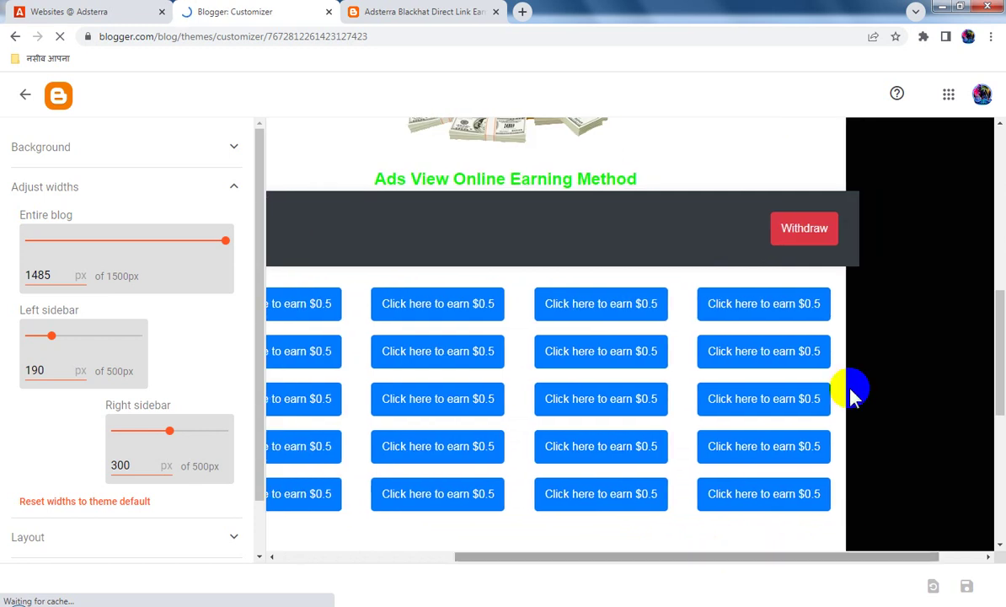
{"action": "scroll", "coordinate": [834, 337], "scroll_direction": "up", "scroll_amount": 1}
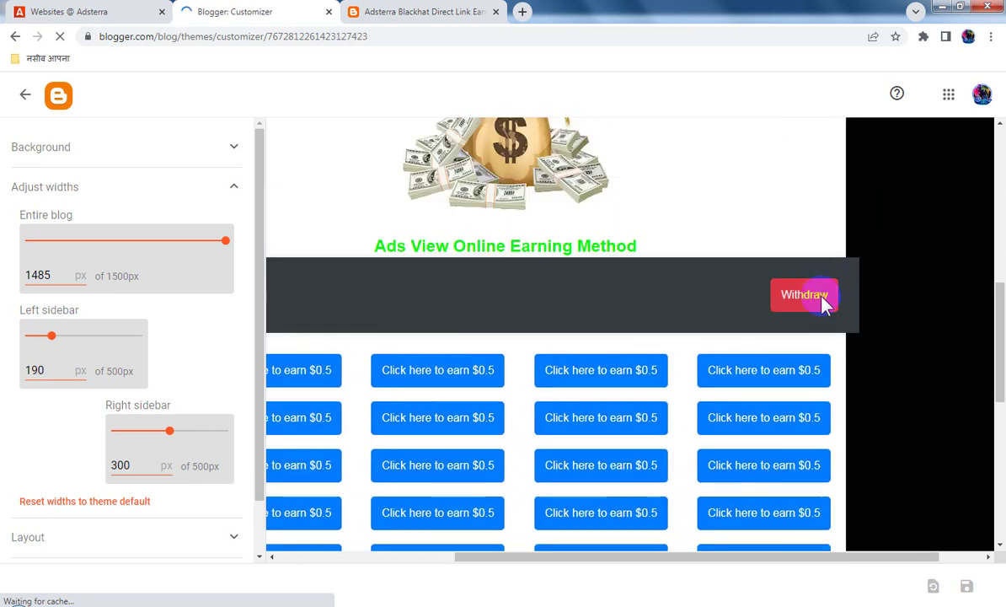
{"action": "left_click", "coordinate": [237, 249]}
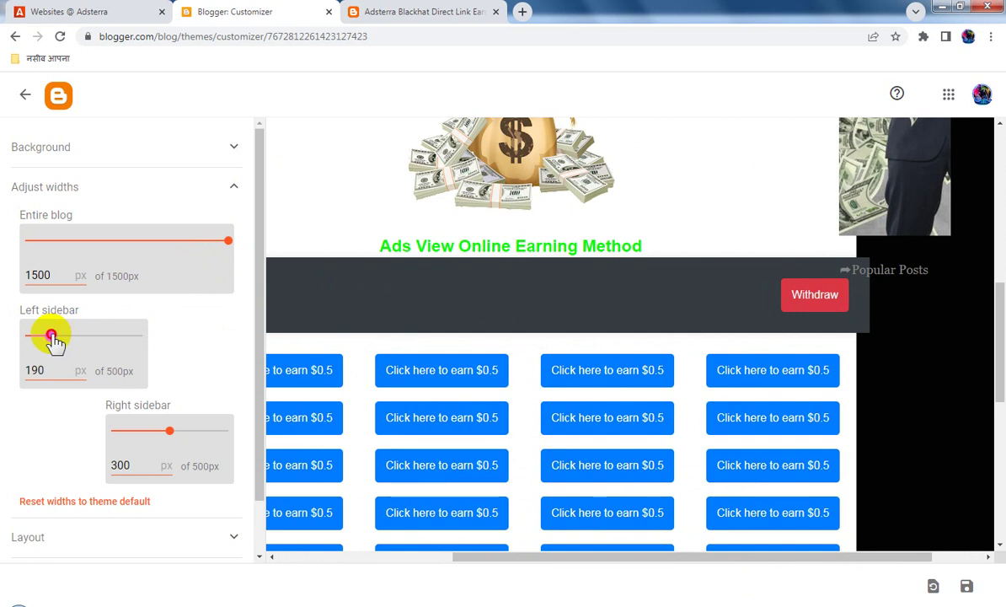
Try left sidebar widths of 160 and 195 px and an entire blog width of 1442 px, restoring the blog to 1500 px.
{"action": "left_click_drag", "start_coordinate": [49, 339], "coordinate": [44, 341]}
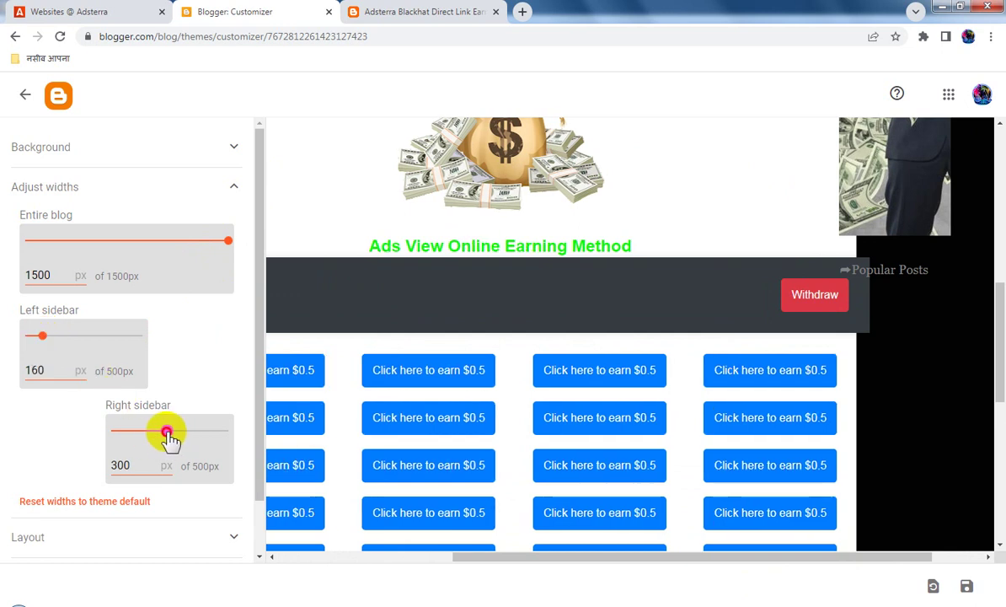
{"action": "mouse_move", "coordinate": [168, 434]}
{"action": "left_mouse_down"}
{"action": "mouse_move", "coordinate": [182, 444]}
{"action": "mouse_move", "coordinate": [172, 440]}
{"action": "left_mouse_up"}
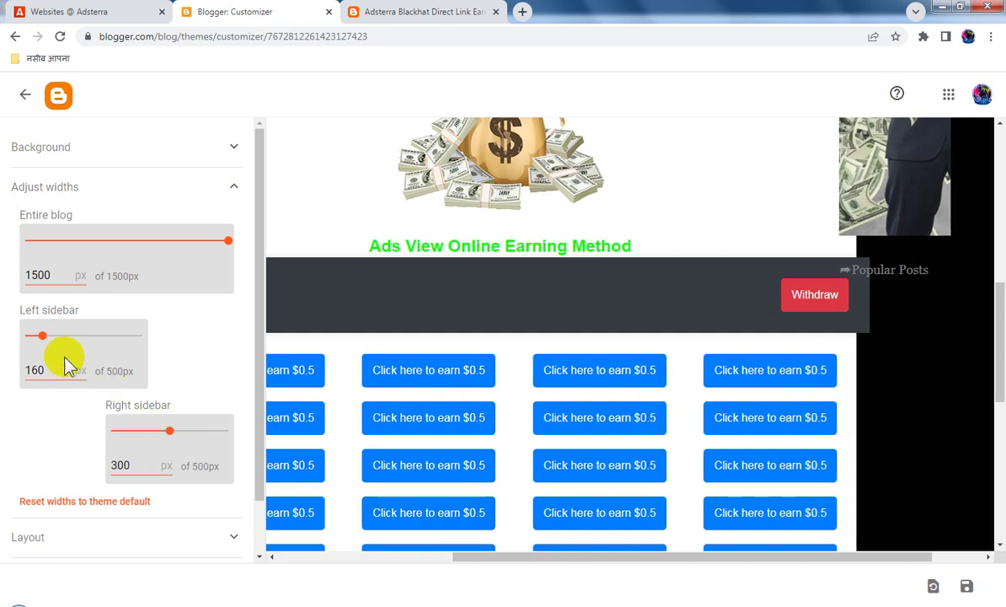
{"action": "left_click", "coordinate": [44, 339]}
{"action": "mouse_move", "coordinate": [45, 338]}
{"action": "left_mouse_down"}
{"action": "mouse_move", "coordinate": [145, 347]}
{"action": "mouse_move", "coordinate": [52, 347]}
{"action": "mouse_move", "coordinate": [59, 353]}
{"action": "left_mouse_up"}
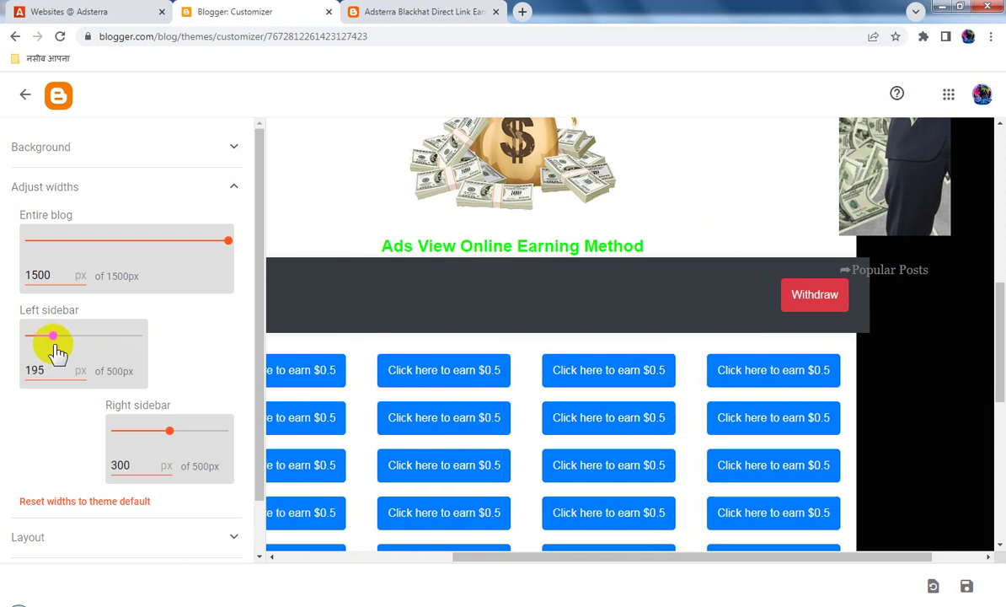
{"action": "left_click_drag", "start_coordinate": [229, 244], "coordinate": [219, 250]}
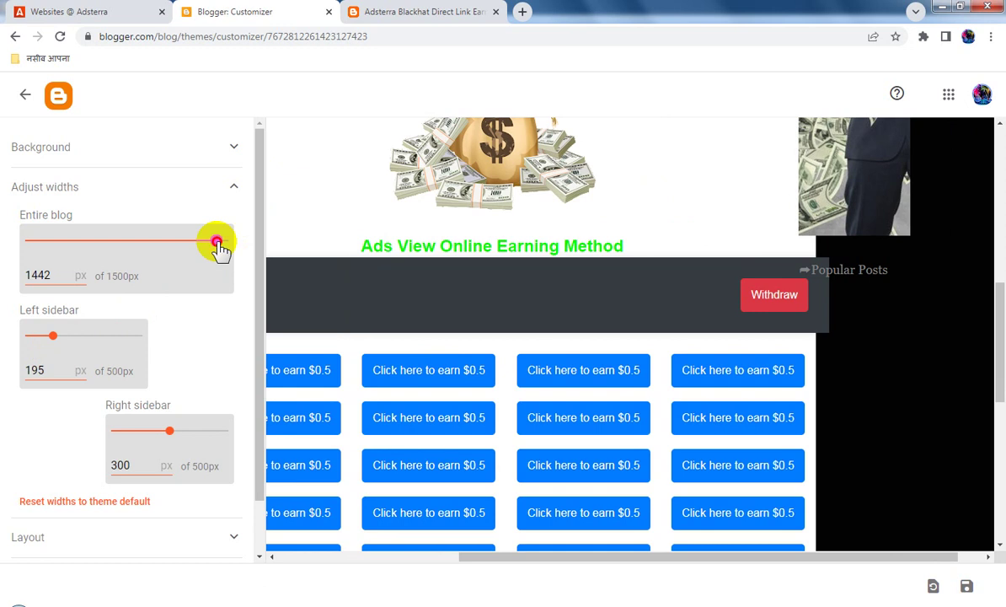
{"action": "left_click_drag", "start_coordinate": [219, 248], "coordinate": [246, 249]}
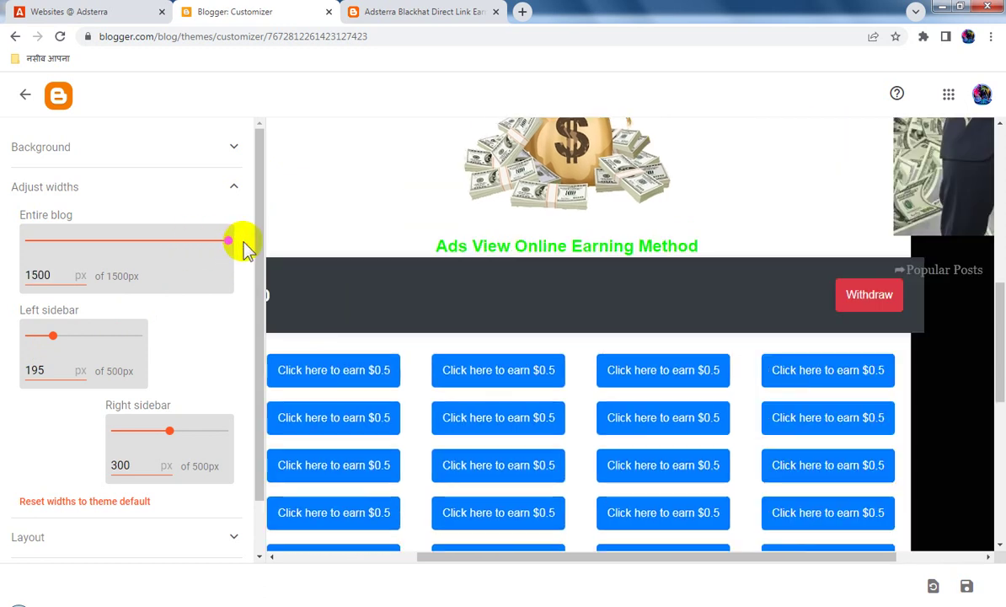
Set the left sidebar width to 170 px and save the theme changes.
{"action": "left_click_drag", "start_coordinate": [50, 337], "coordinate": [50, 341]}
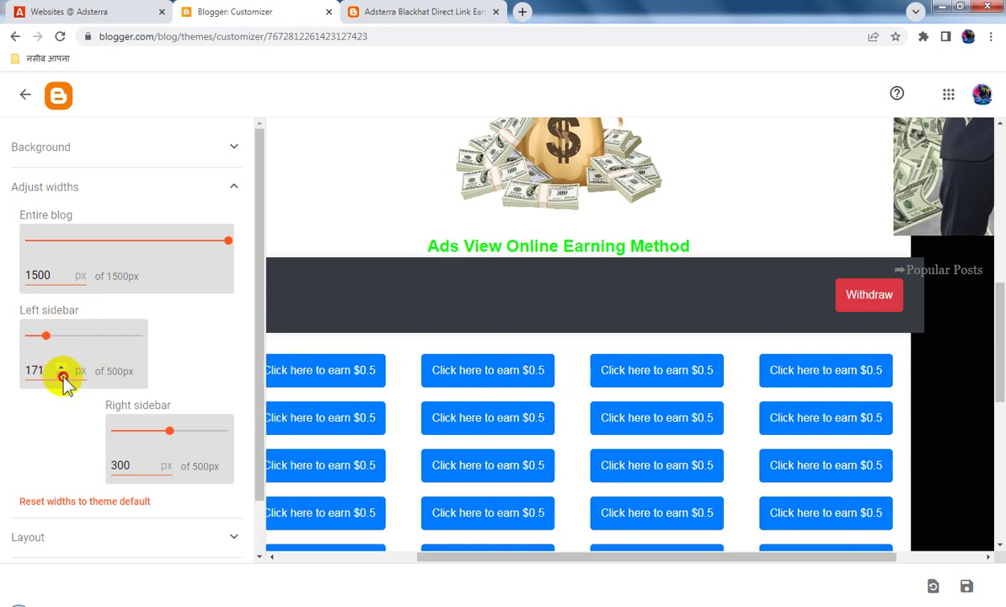
{"action": "left_click", "coordinate": [967, 586]}
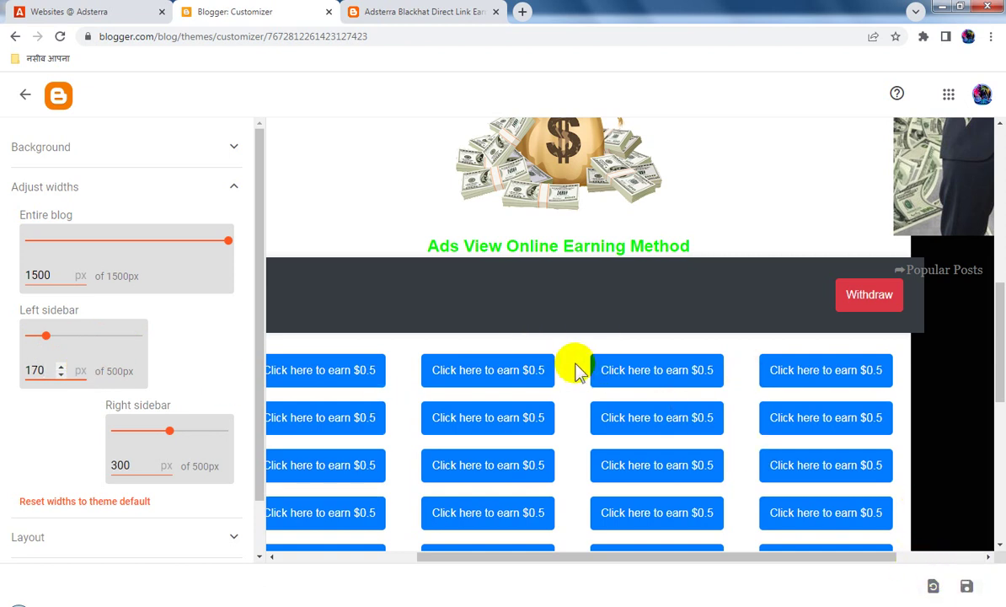
{"action": "left_click", "coordinate": [967, 586]}
Examine the live blog's ad placements, earning buttons, sign-up form and column alignment.
{"action": "key", "text": "ctrl+Tab"}
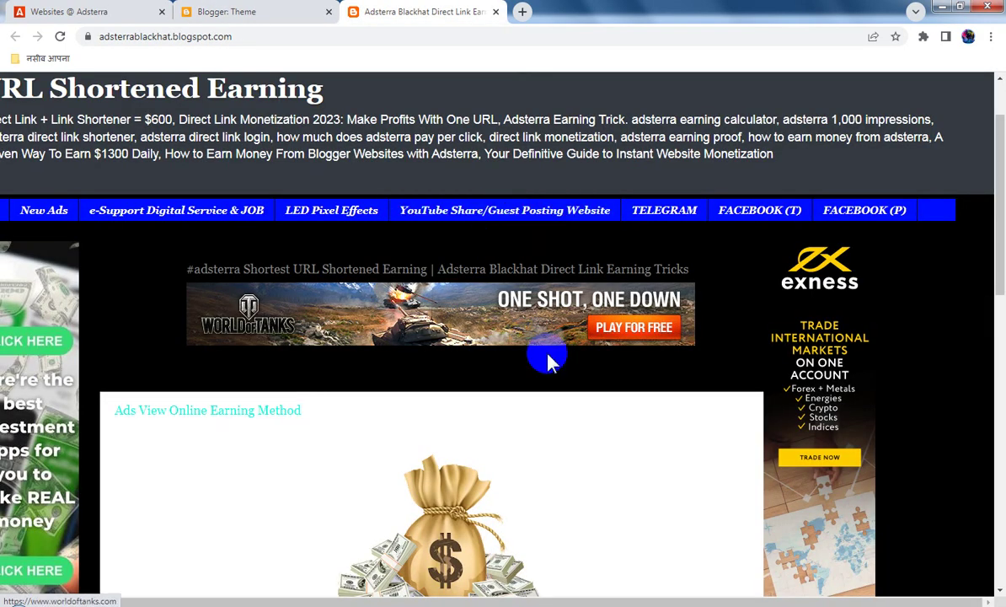
{"action": "scroll", "coordinate": [573, 367], "scroll_direction": "down", "scroll_amount": 5}
{"action": "scroll", "coordinate": [597, 371], "scroll_direction": "down", "scroll_amount": 4}
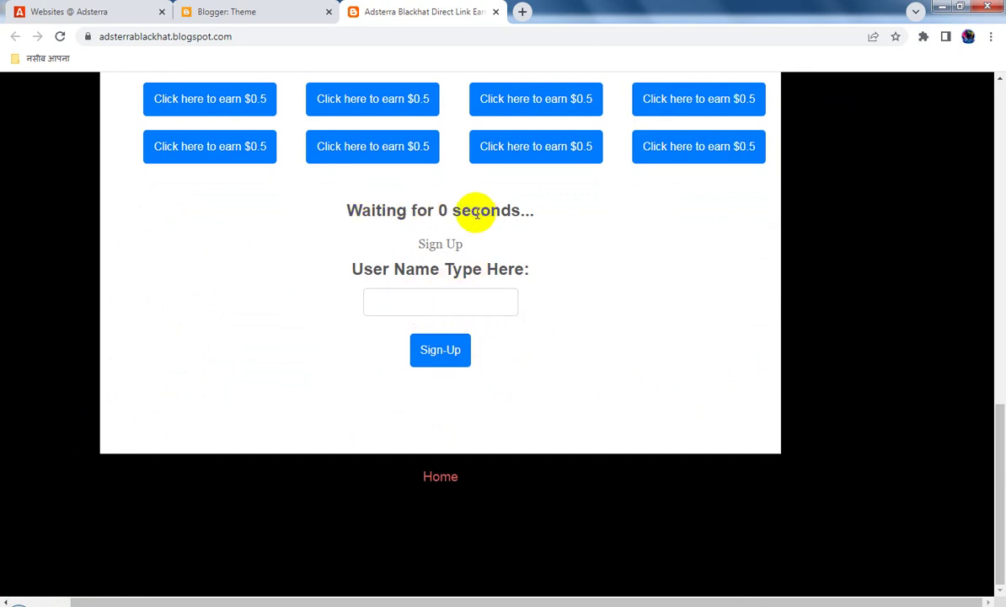
{"action": "scroll", "coordinate": [588, 337], "scroll_direction": "up", "scroll_amount": 10}
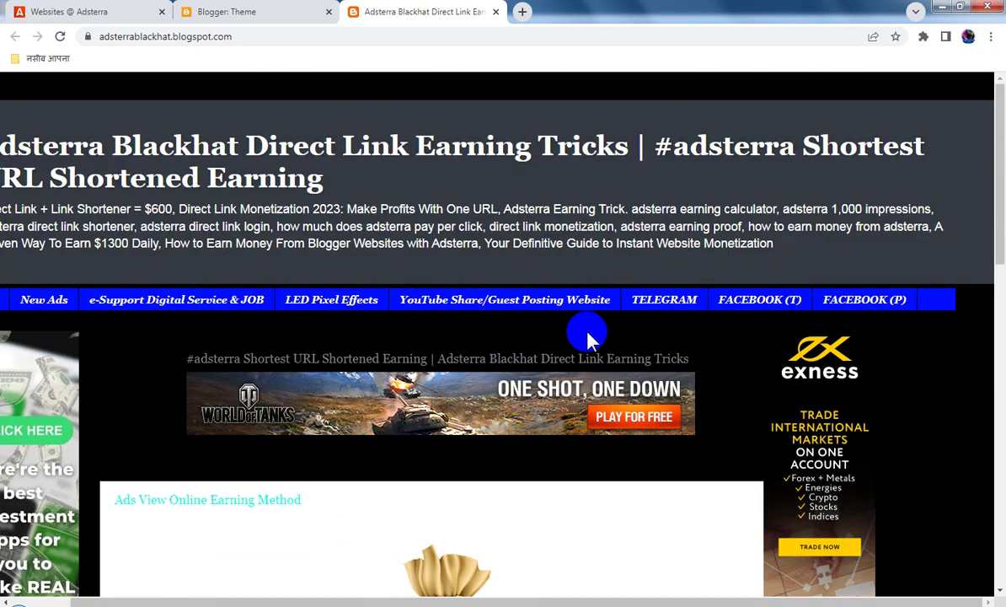
{"action": "scroll", "coordinate": [588, 337], "scroll_direction": "down", "scroll_amount": 9}
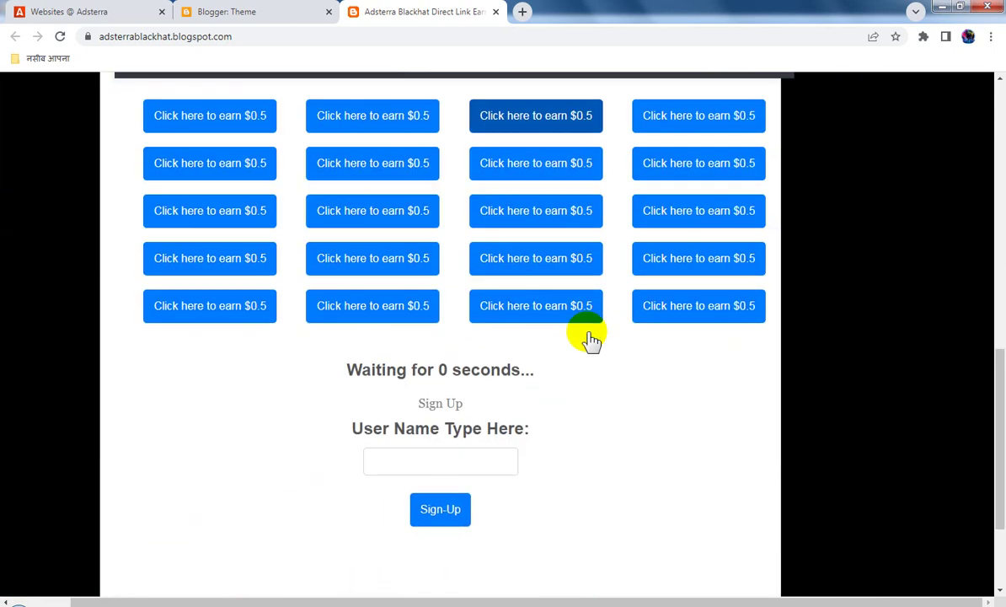
{"action": "scroll", "coordinate": [588, 338], "scroll_direction": "up", "scroll_amount": 4}
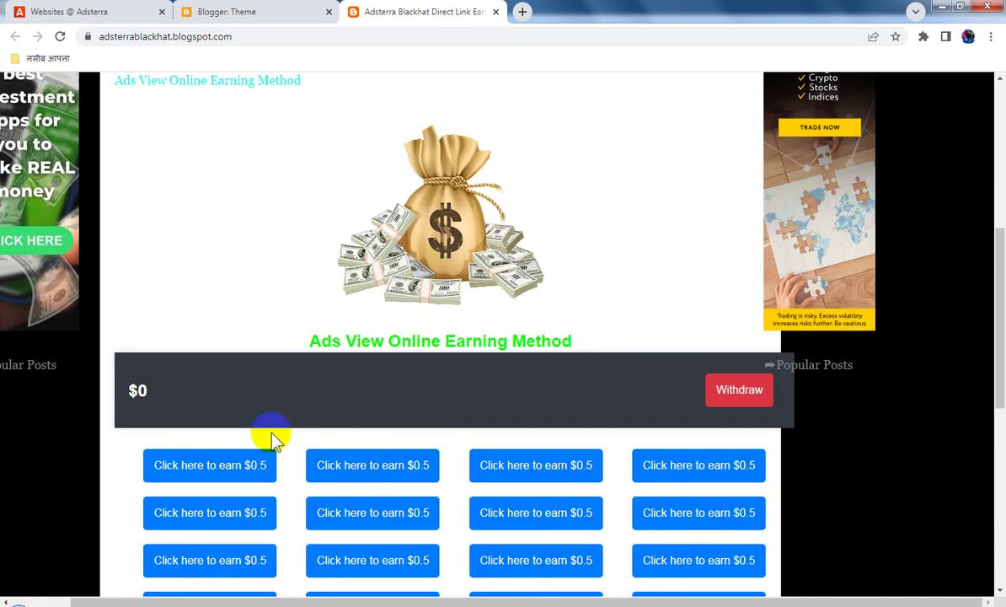
{"action": "left_click_drag", "start_coordinate": [198, 600], "coordinate": [98, 602]}
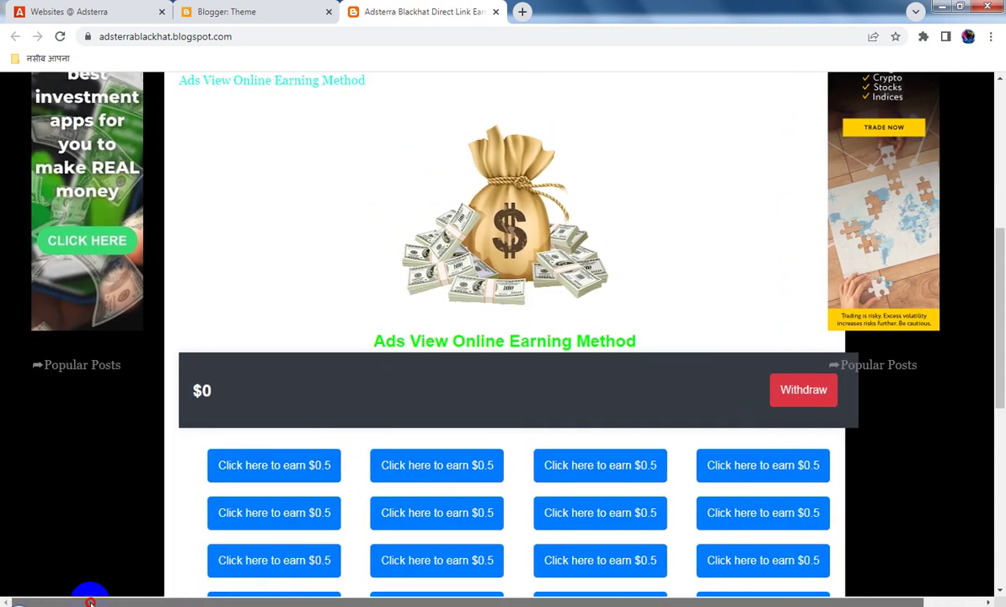
{"action": "scroll", "coordinate": [584, 328], "scroll_direction": "up", "scroll_amount": 5}
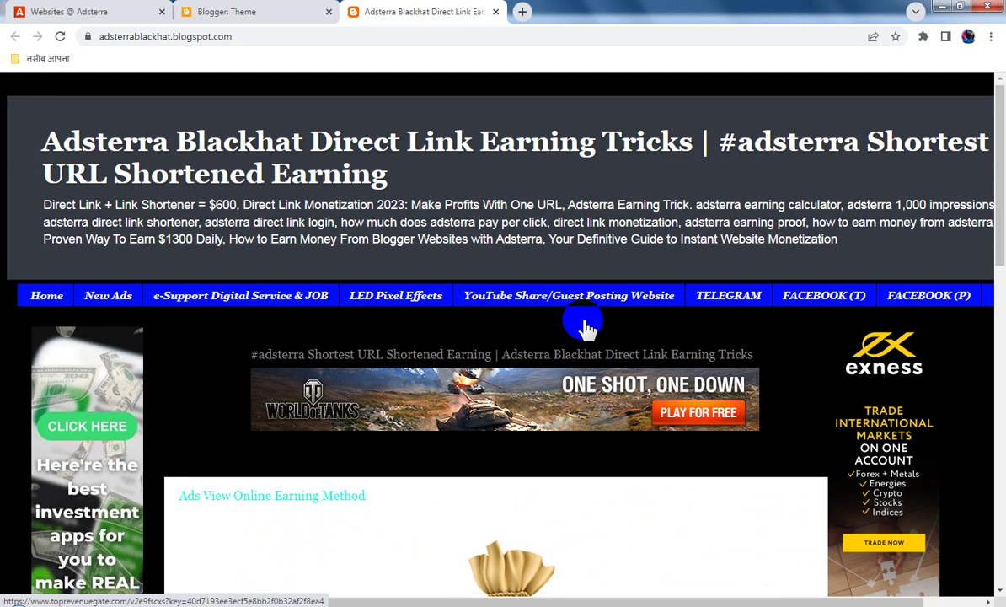
{"action": "scroll", "coordinate": [588, 328], "scroll_direction": "down", "scroll_amount": 3}
{"action": "scroll", "coordinate": [588, 328], "scroll_direction": "up", "scroll_amount": 1}
Open the blog layout in Blogger and inspect the ad code in the left sidebar and top main-column HTML/JavaScript gadgets.
{"action": "left_click", "coordinate": [253, 12]}
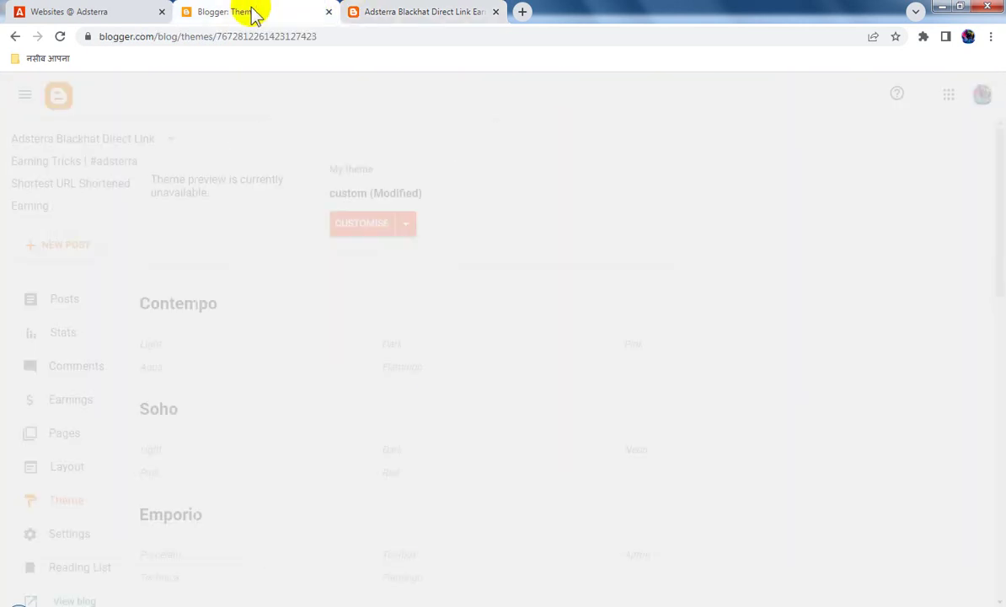
{"action": "left_click", "coordinate": [84, 466]}
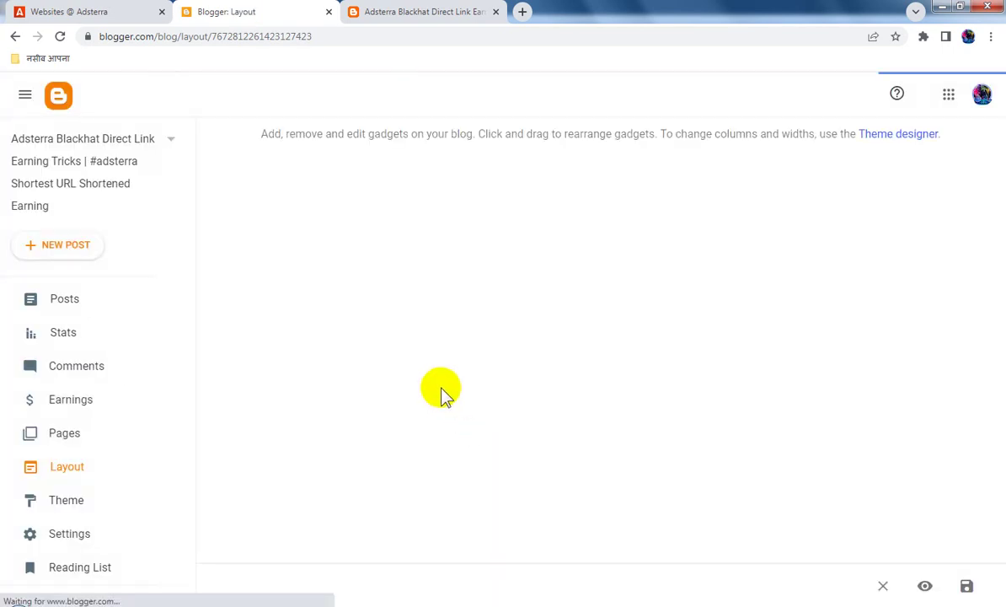
{"action": "scroll", "coordinate": [470, 364], "scroll_direction": "down", "scroll_amount": 5}
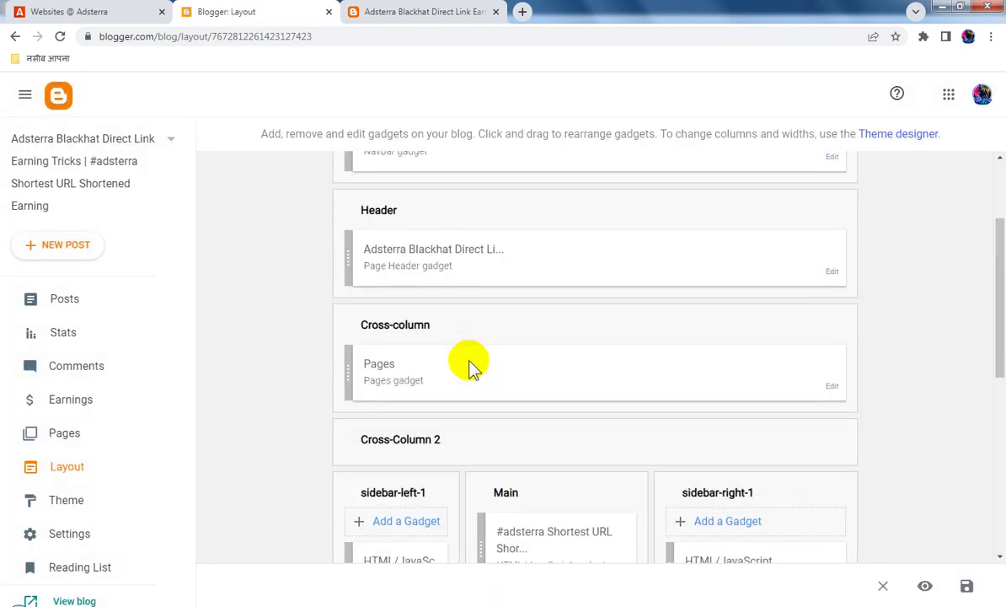
{"action": "left_click", "coordinate": [438, 346]}
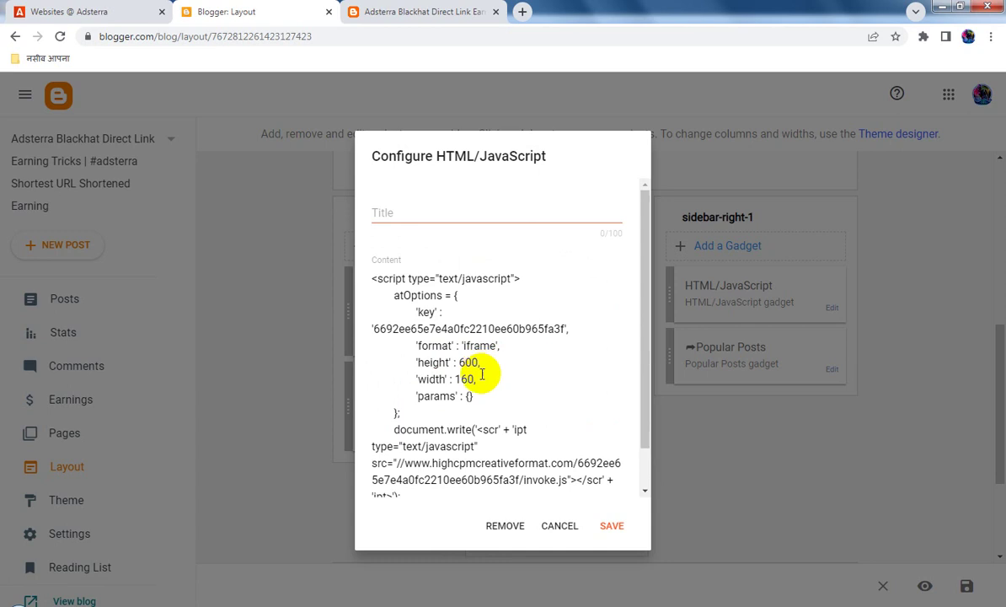
{"action": "left_click", "coordinate": [565, 525]}
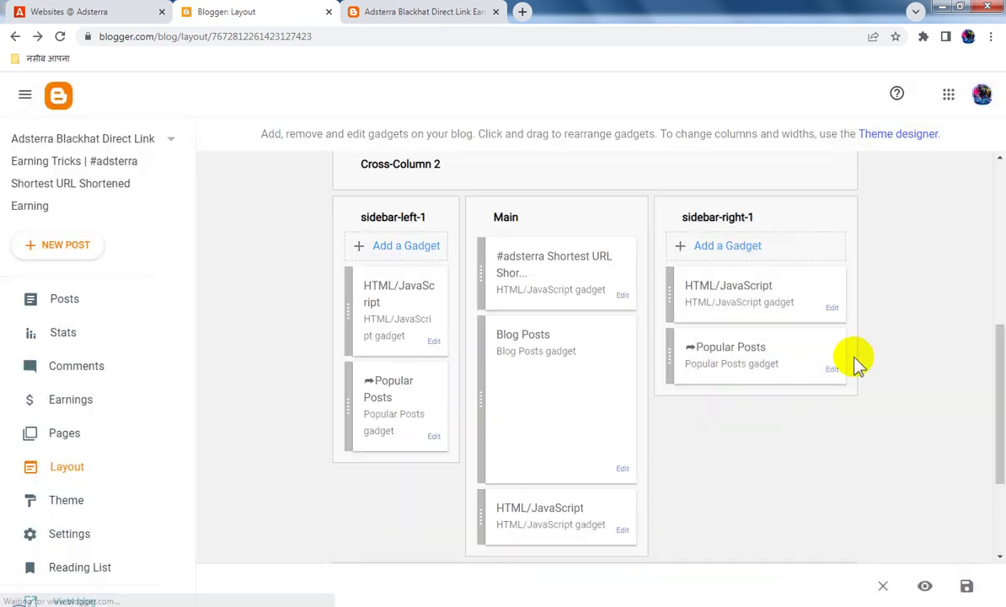
{"action": "left_click", "coordinate": [624, 296]}
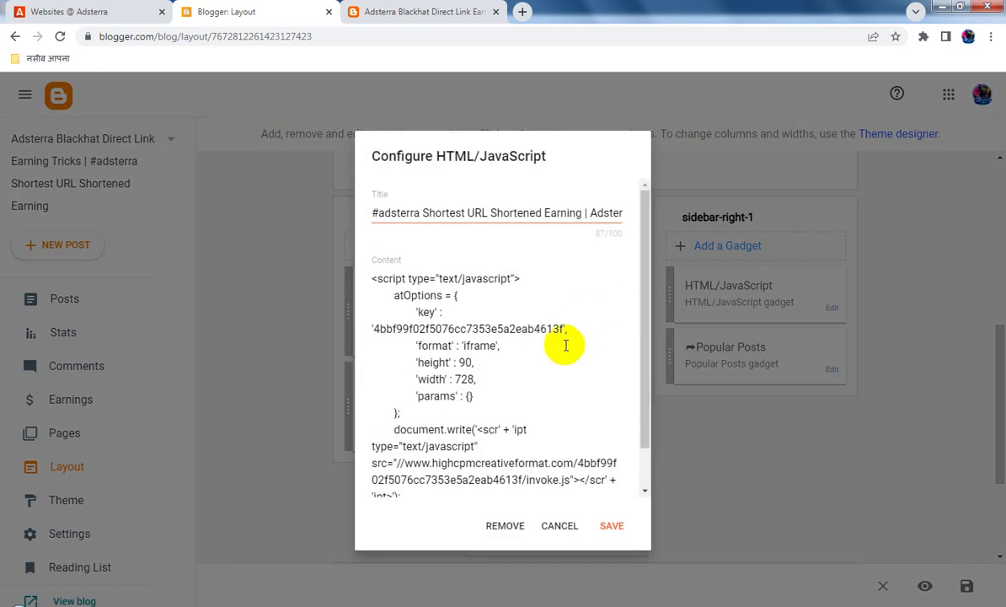
Switch to the Adsterra websites page, close the direct link code window and refresh the page.
{"action": "left_click", "coordinate": [68, 10]}
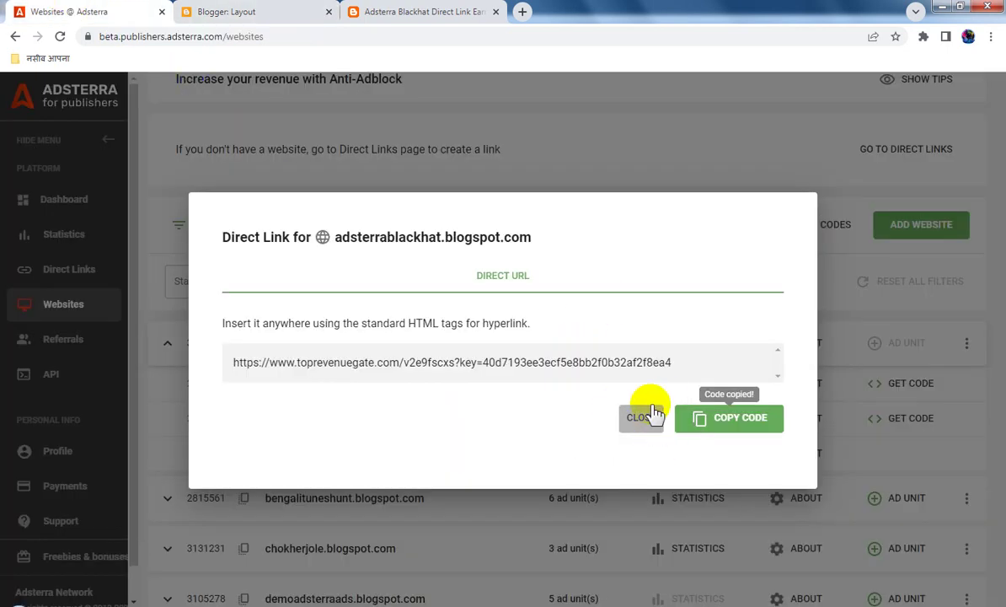
{"action": "left_click", "coordinate": [651, 415]}
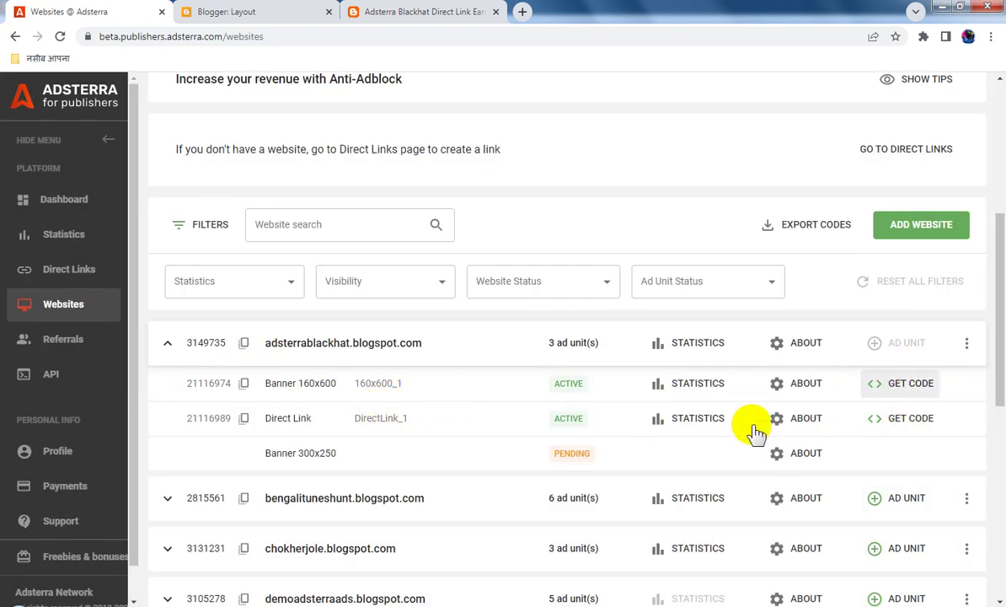
{"action": "left_click", "coordinate": [58, 35]}
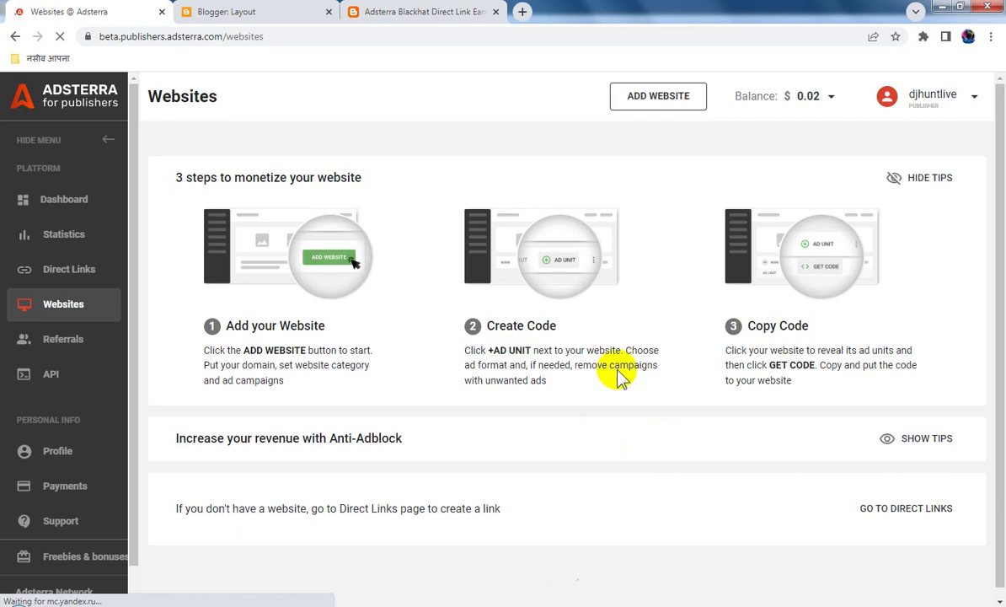
Examine the live blog's banner placements, sidebar ads, withdraw bar and earning buttons.
{"action": "left_click", "coordinate": [400, 11]}
{"action": "scroll", "coordinate": [573, 345], "scroll_direction": "down", "scroll_amount": 3}
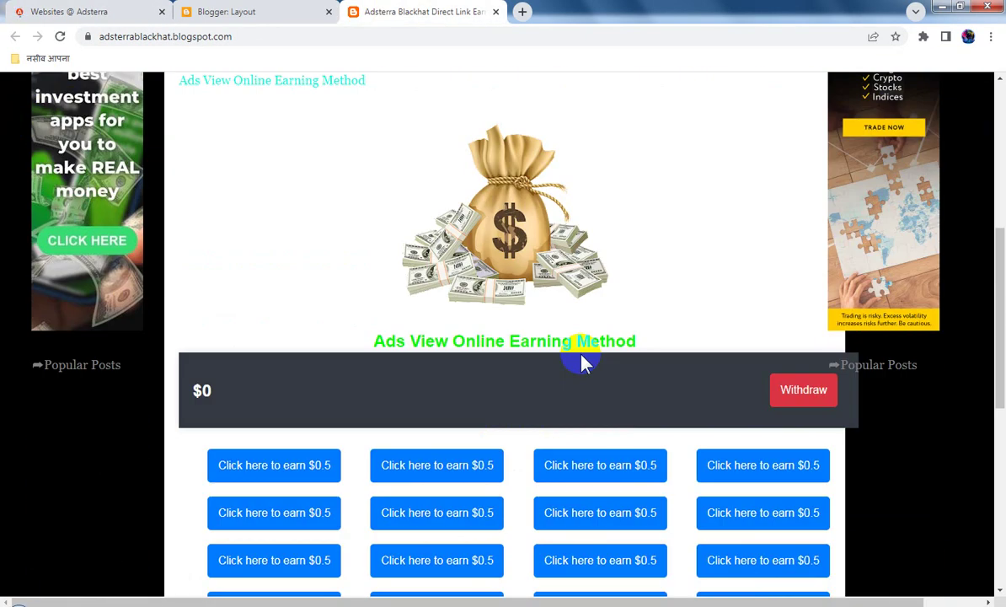
{"action": "scroll", "coordinate": [581, 363], "scroll_direction": "up", "scroll_amount": 3}
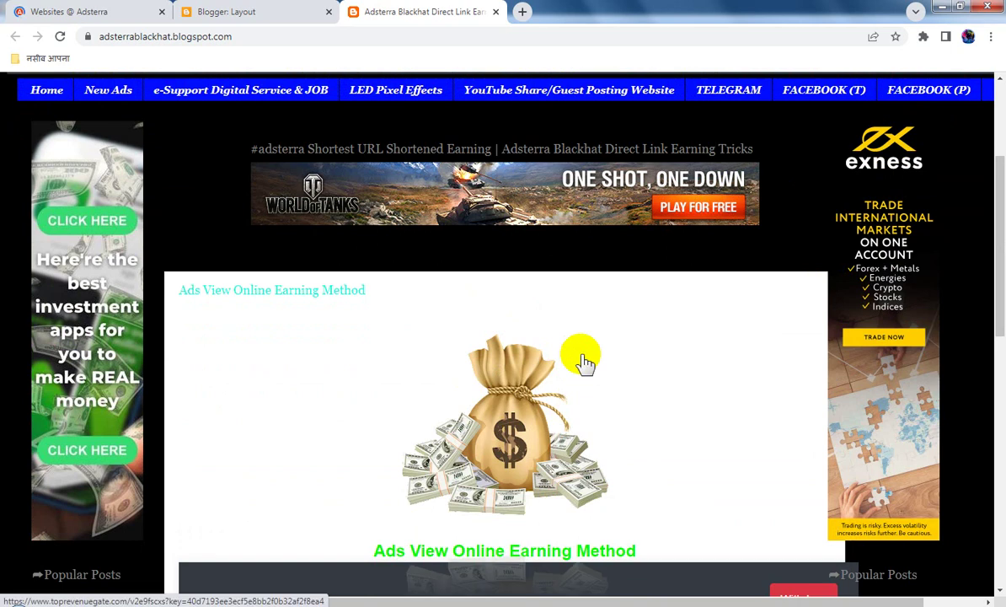
{"action": "scroll", "coordinate": [586, 362], "scroll_direction": "down", "scroll_amount": 2}
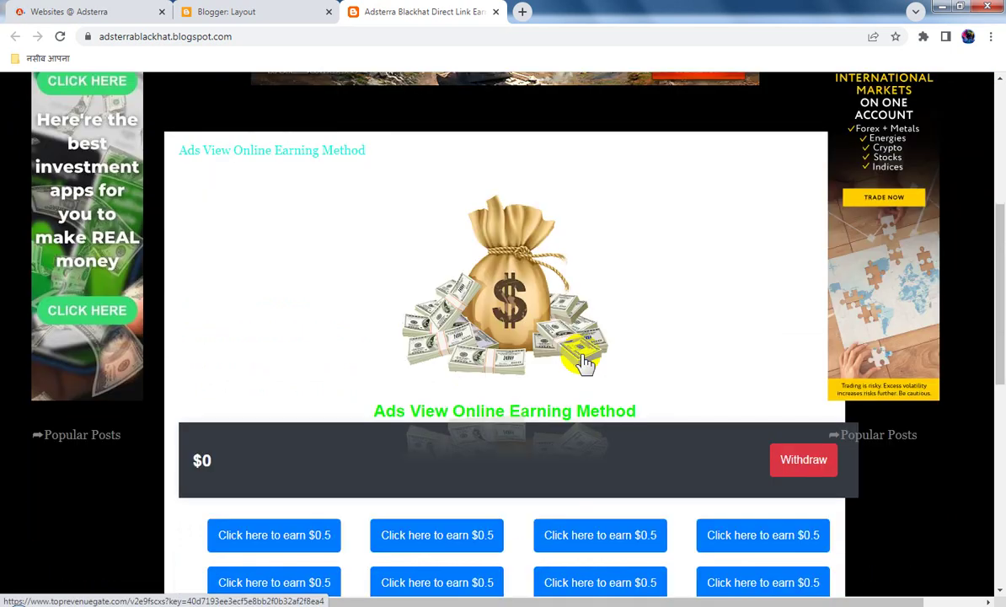
{"action": "scroll", "coordinate": [583, 361], "scroll_direction": "down", "scroll_amount": 1}
{"action": "scroll", "coordinate": [581, 361], "scroll_direction": "down", "scroll_amount": 2}
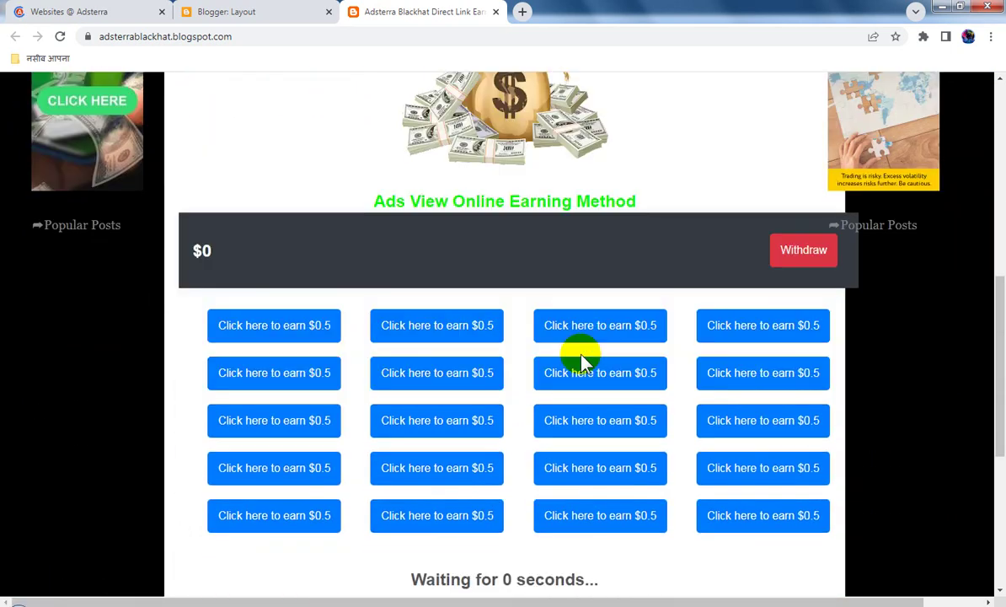
{"action": "scroll", "coordinate": [581, 361], "scroll_direction": "down", "scroll_amount": 5}
{"action": "scroll", "coordinate": [581, 361], "scroll_direction": "up", "scroll_amount": 2}
{"action": "scroll", "coordinate": [583, 360], "scroll_direction": "up", "scroll_amount": 8}
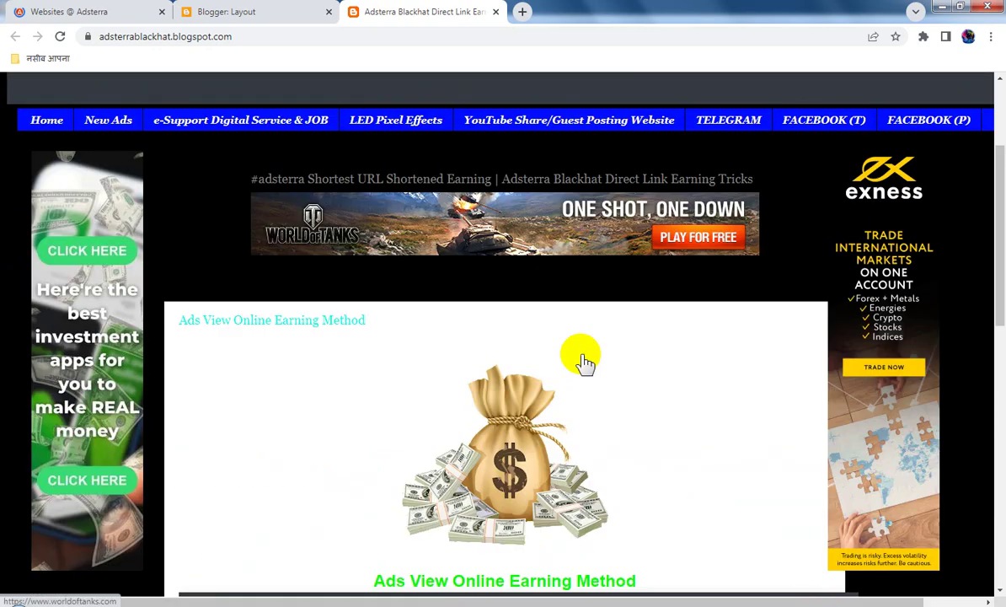
{"action": "scroll", "coordinate": [583, 361], "scroll_direction": "down", "scroll_amount": 8}
{"action": "scroll", "coordinate": [583, 361], "scroll_direction": "up", "scroll_amount": 10}
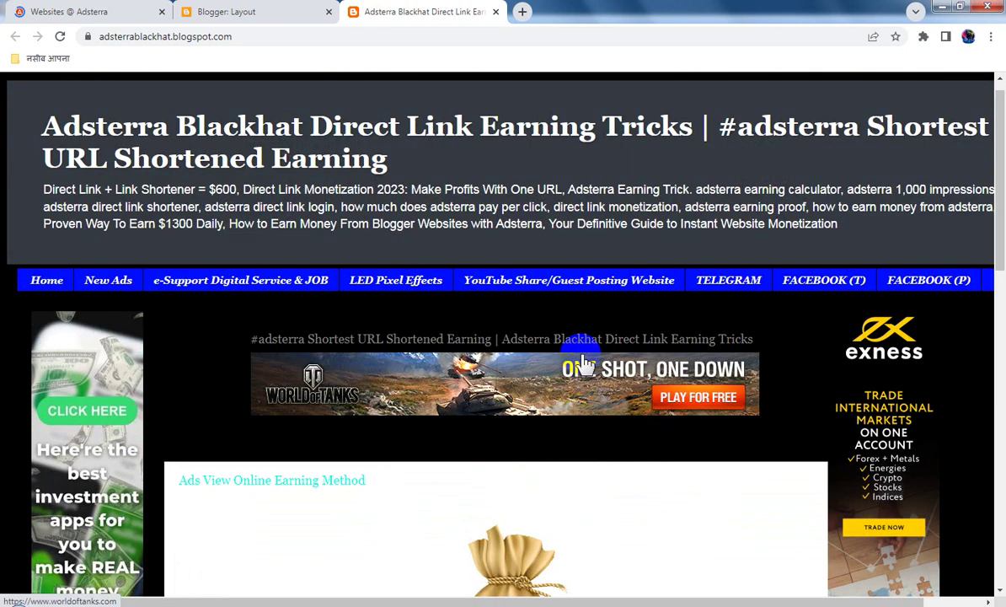
Request a Banner 728x90 ad unit for adsterrablackhat.blogspot.com in Adsterra and dismiss the submission notice.
{"action": "left_click", "coordinate": [59, 11]}
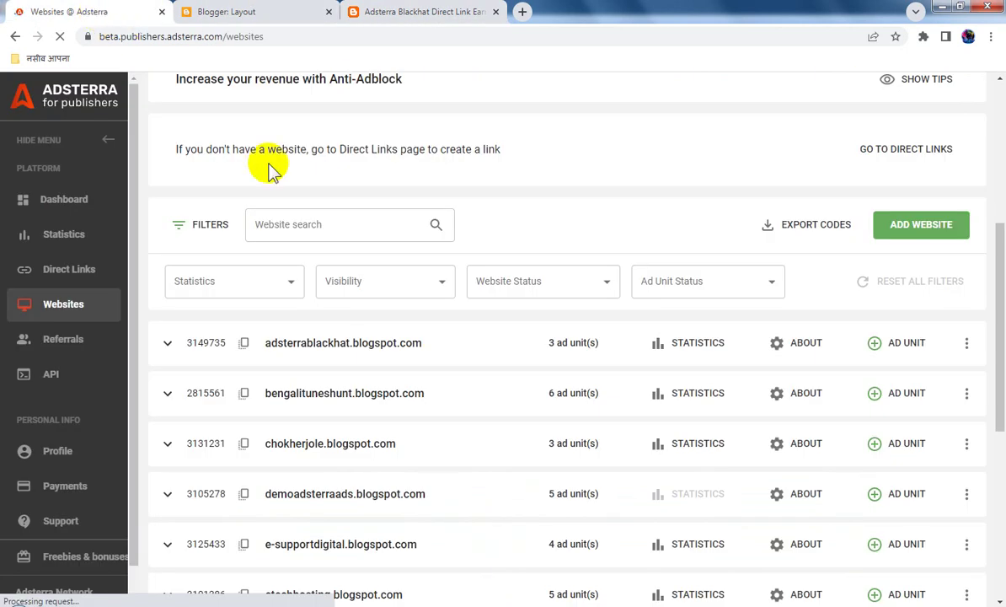
{"action": "left_click", "coordinate": [906, 346]}
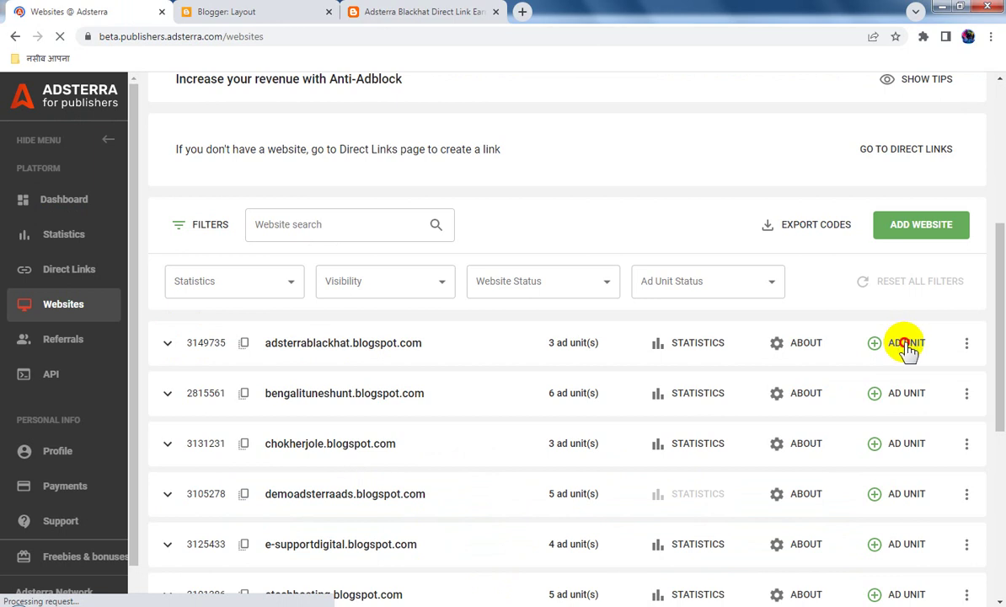
{"action": "left_click", "coordinate": [861, 341]}
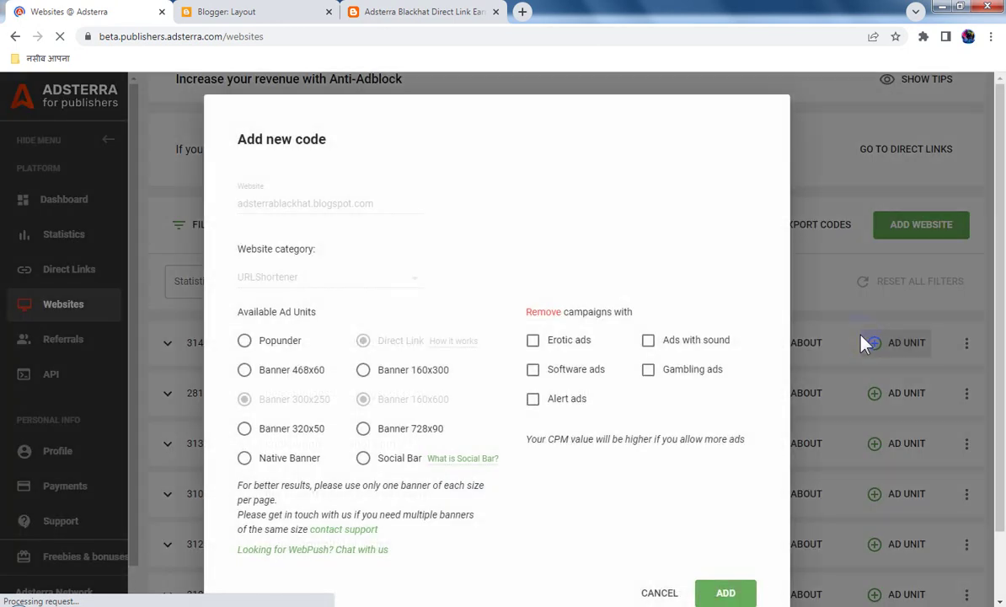
{"action": "left_click", "coordinate": [364, 430]}
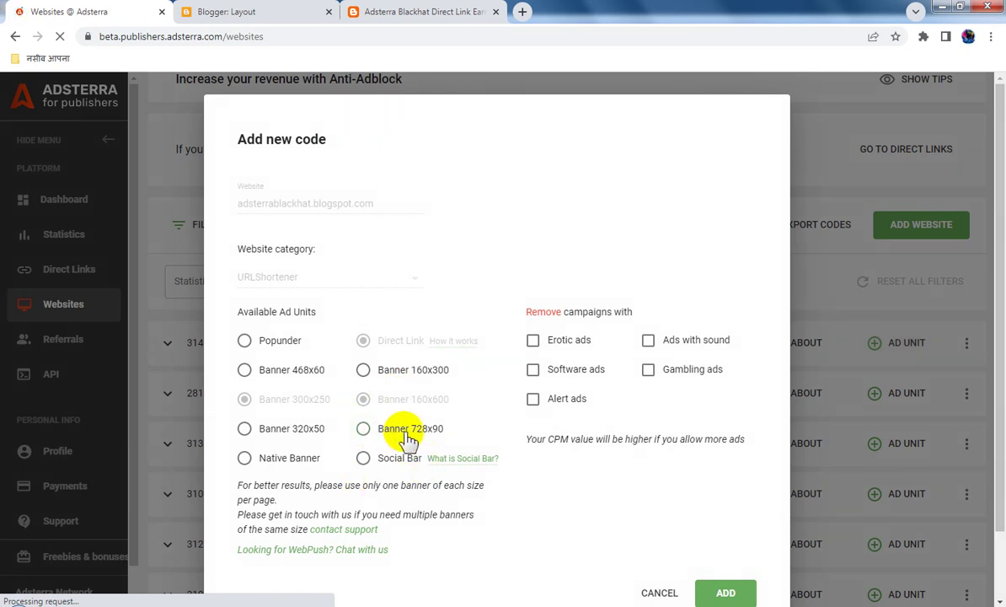
{"action": "left_click", "coordinate": [368, 428]}
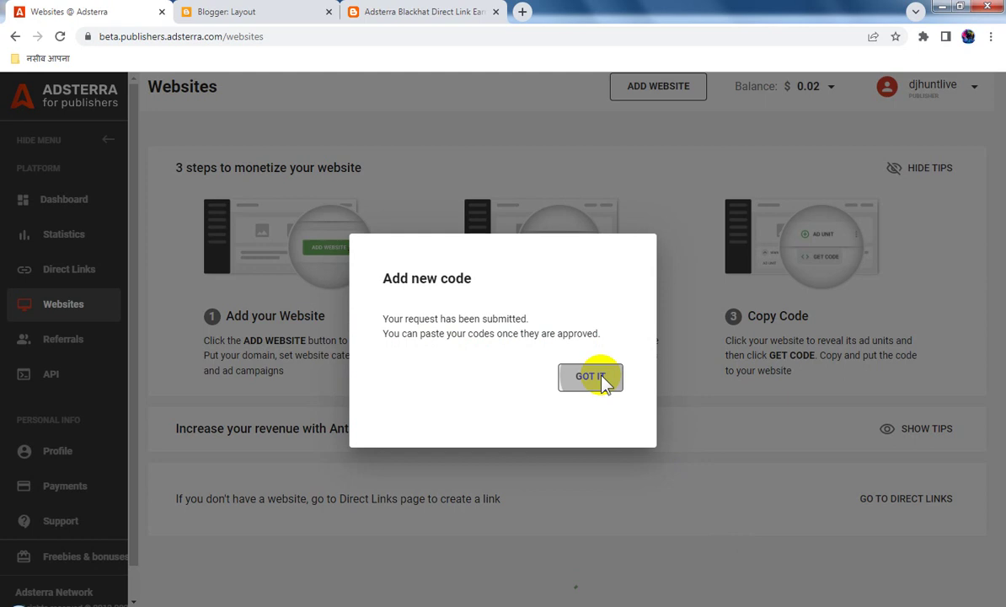
{"action": "left_click", "coordinate": [604, 381]}
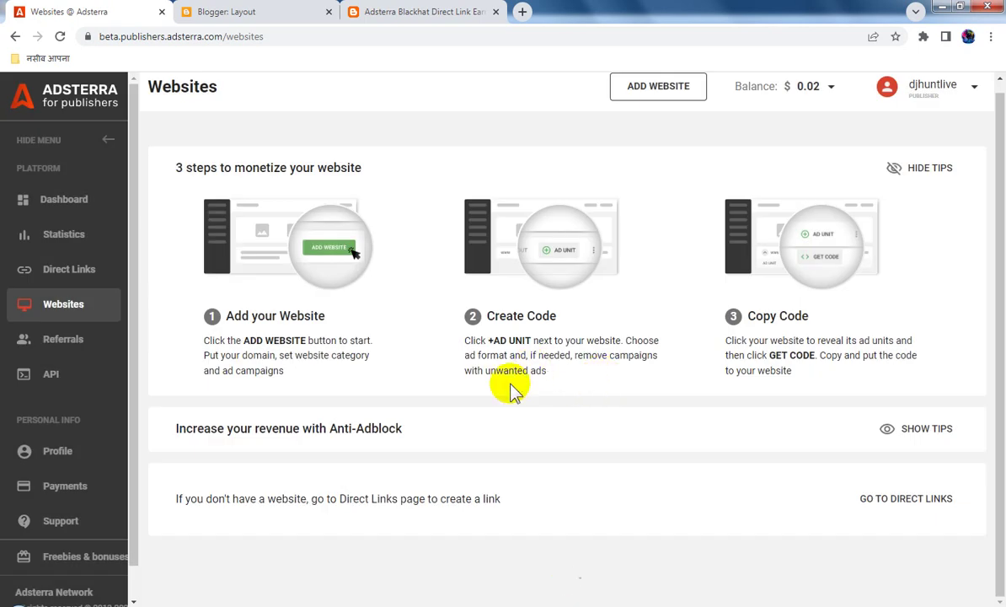
Expand the ad units of adsterrablackhat.blogspot.com and copy the Banner 160x600 code.
{"action": "scroll", "coordinate": [519, 421], "scroll_direction": "down", "scroll_amount": 5}
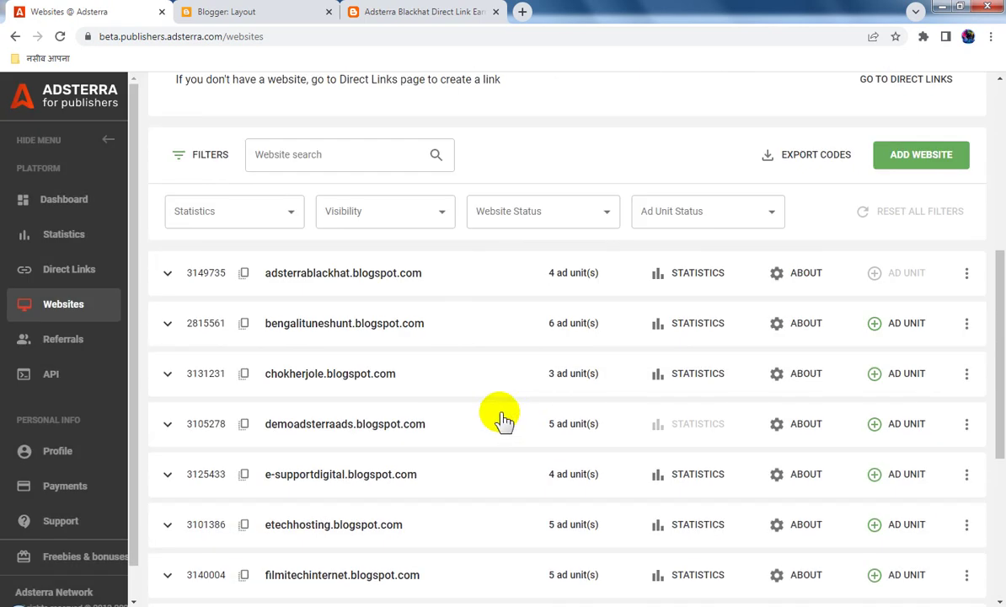
{"action": "left_click", "coordinate": [167, 276]}
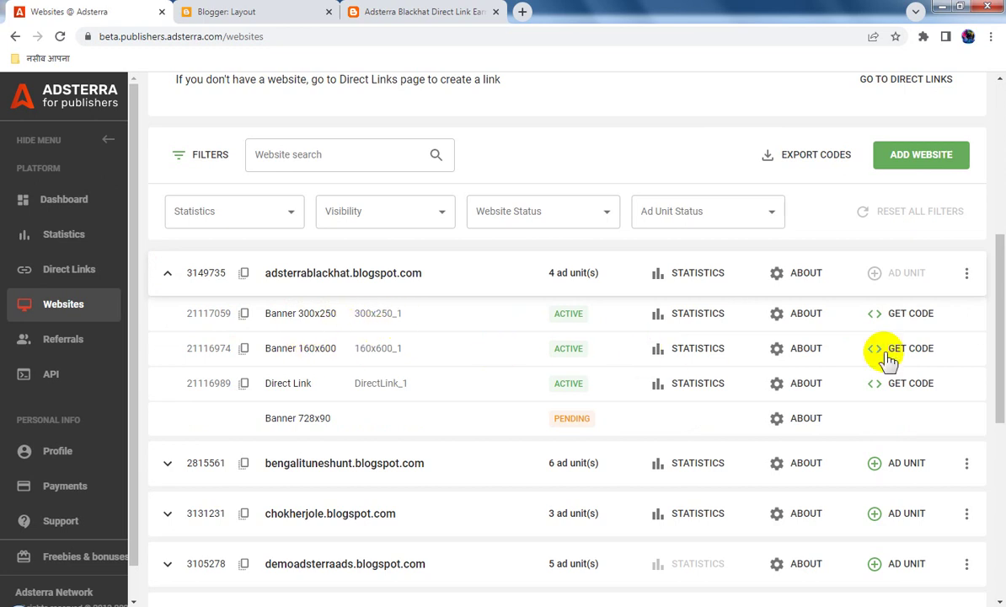
{"action": "left_click", "coordinate": [912, 356]}
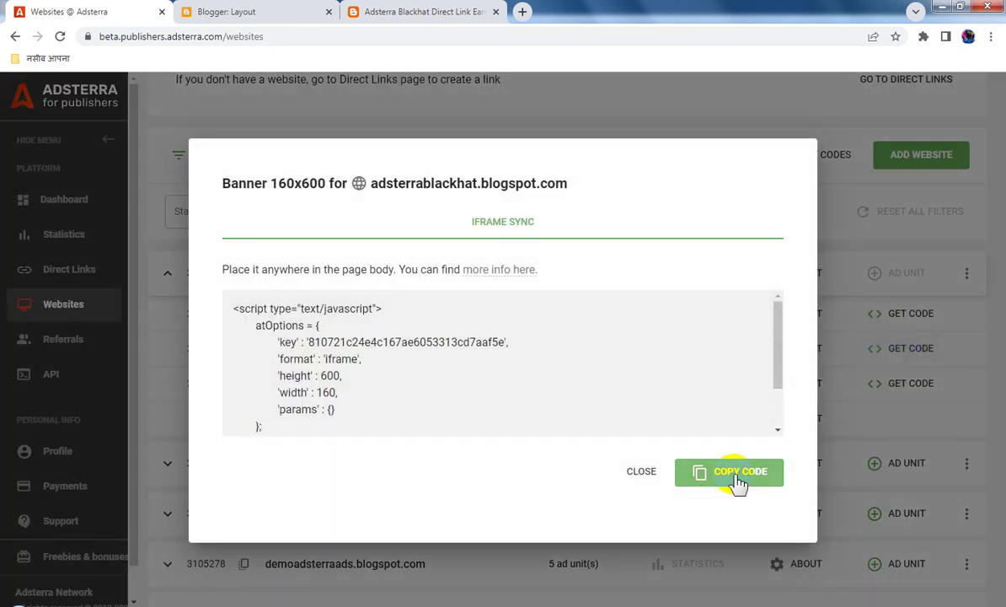
{"action": "left_click", "coordinate": [738, 479]}
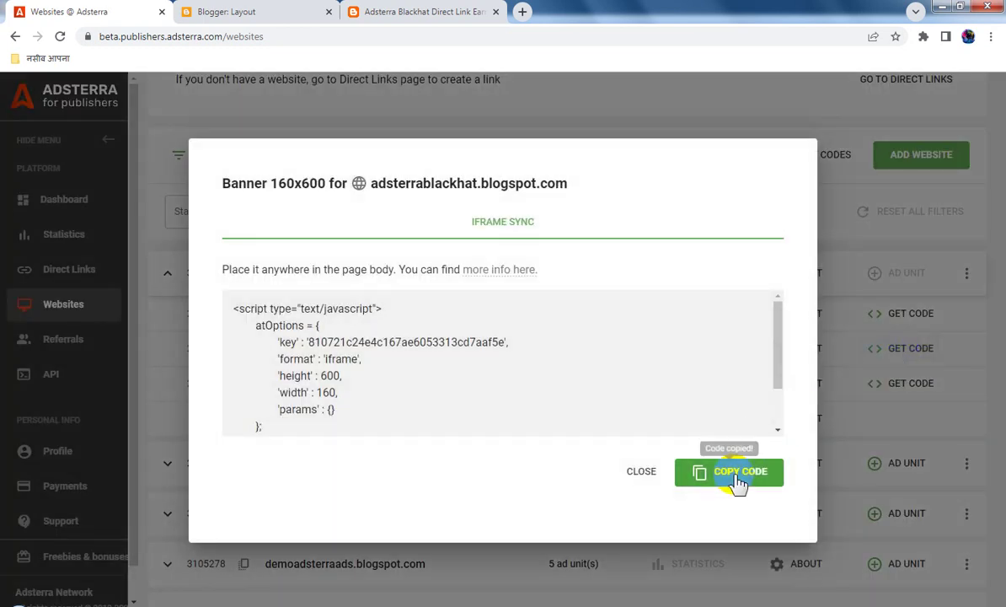
Replace the ad code in the left sidebar's HTML/JavaScript gadget with the copied Banner 160x600 code and save the gadget.
{"action": "left_click", "coordinate": [266, 12]}
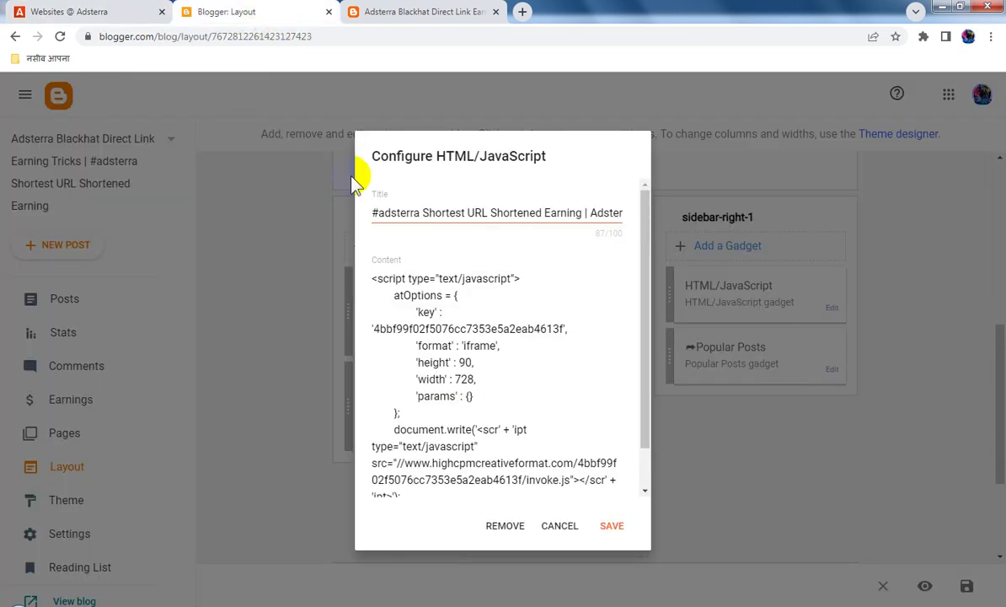
{"action": "key", "text": "Escape"}
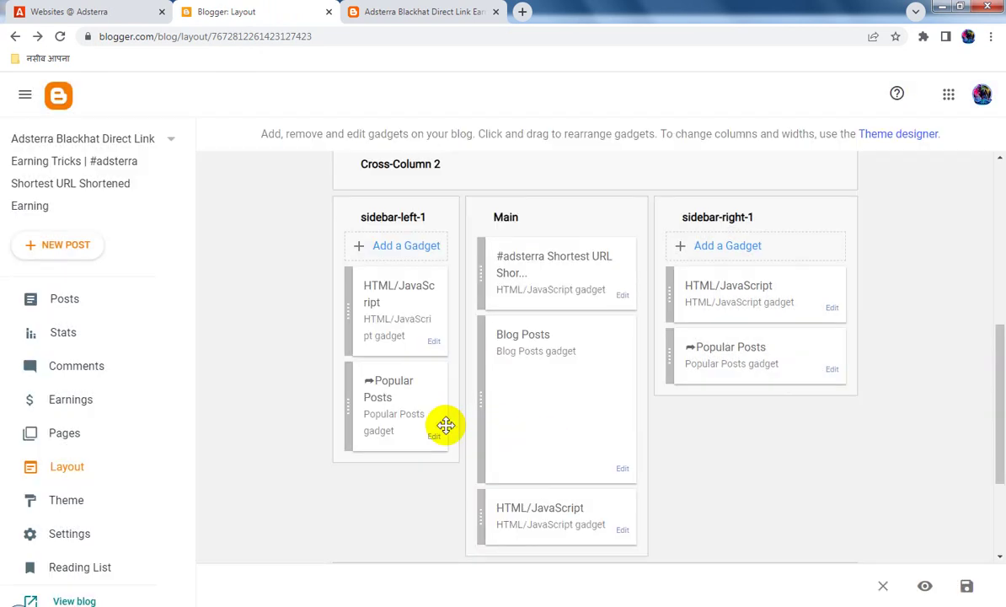
{"action": "left_click", "coordinate": [433, 345]}
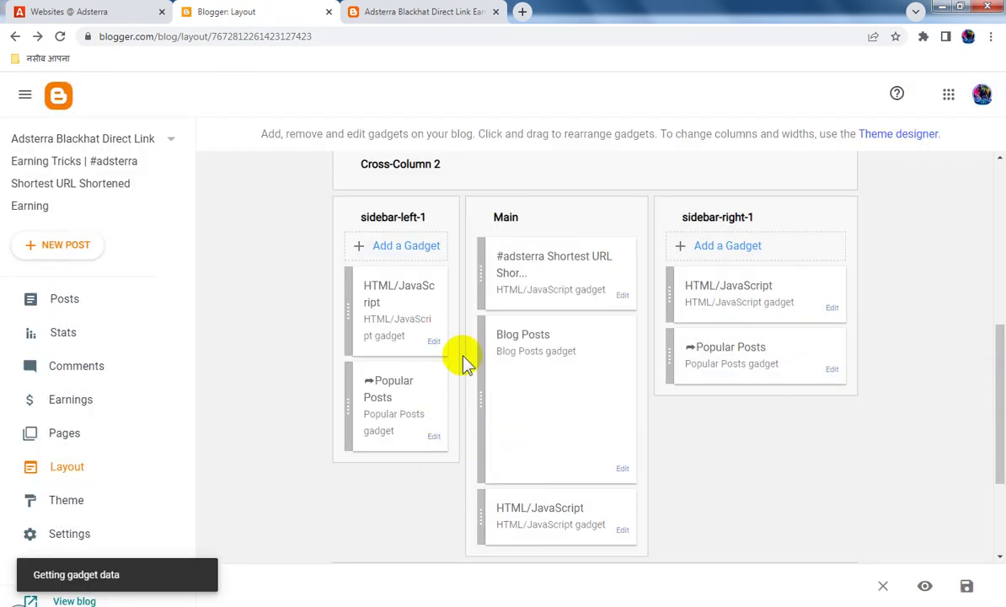
{"action": "key", "text": "ctrl+a"}
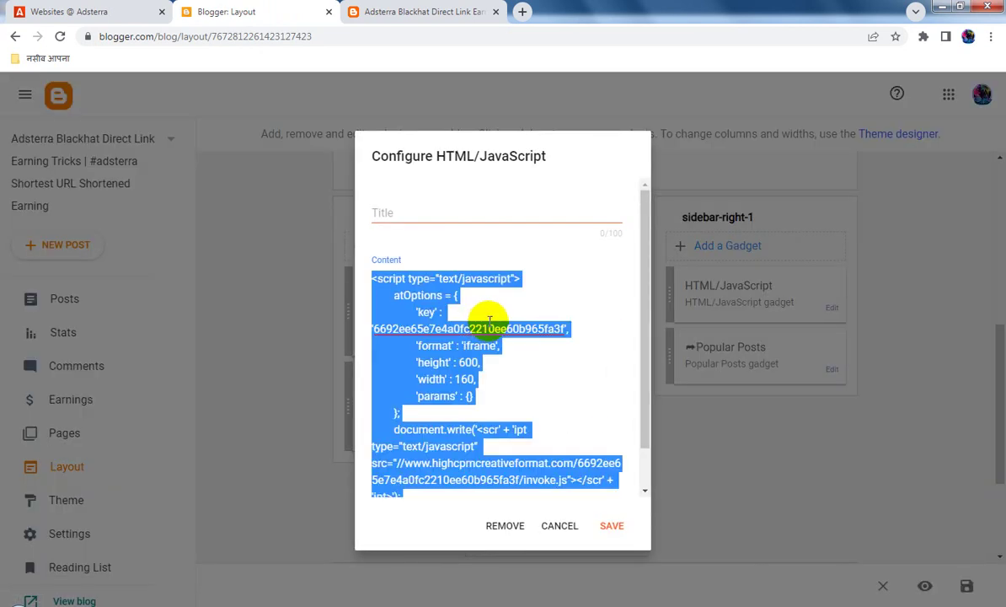
{"action": "key", "text": "ctrl+v"}
{"action": "left_click", "coordinate": [612, 525]}
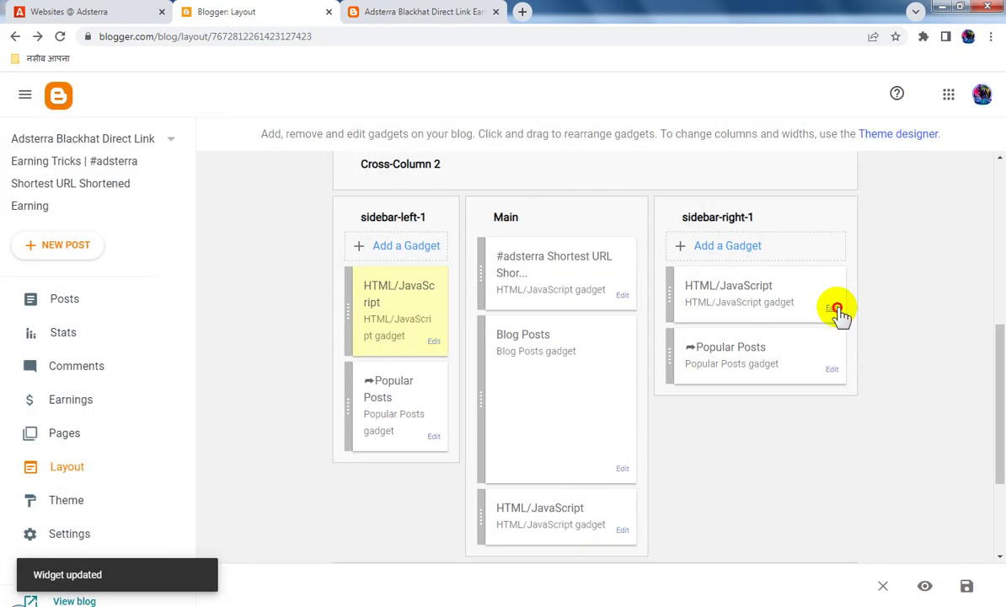
Replace the right sidebar HTML/JavaScript gadget's content with the same Banner 160x600 code and save the gadget.
{"action": "left_click", "coordinate": [832, 308]}
{"action": "left_click", "coordinate": [465, 330]}
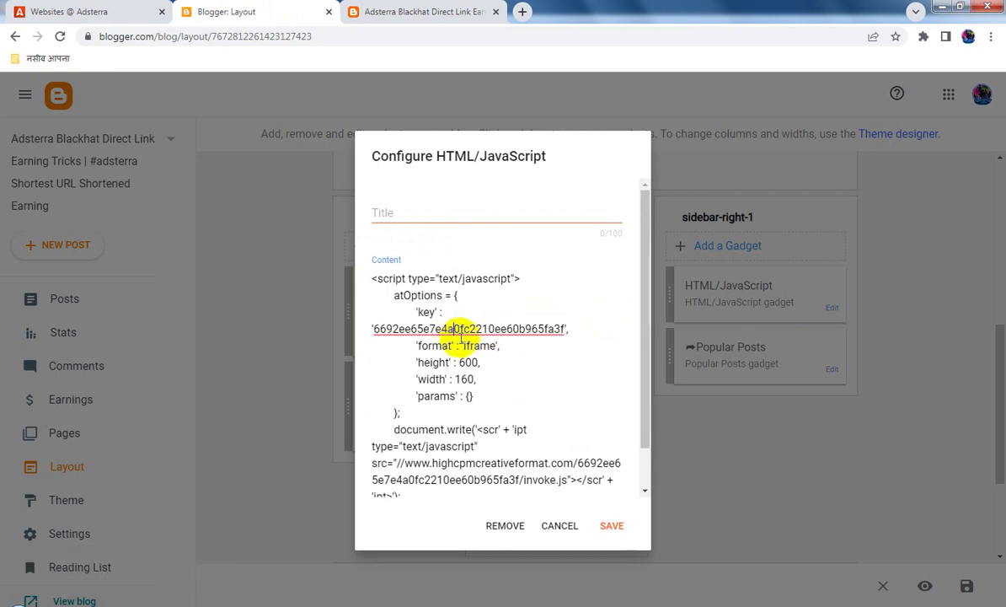
{"action": "key", "text": "ctrl+a"}
{"action": "key", "text": "BackSpace"}
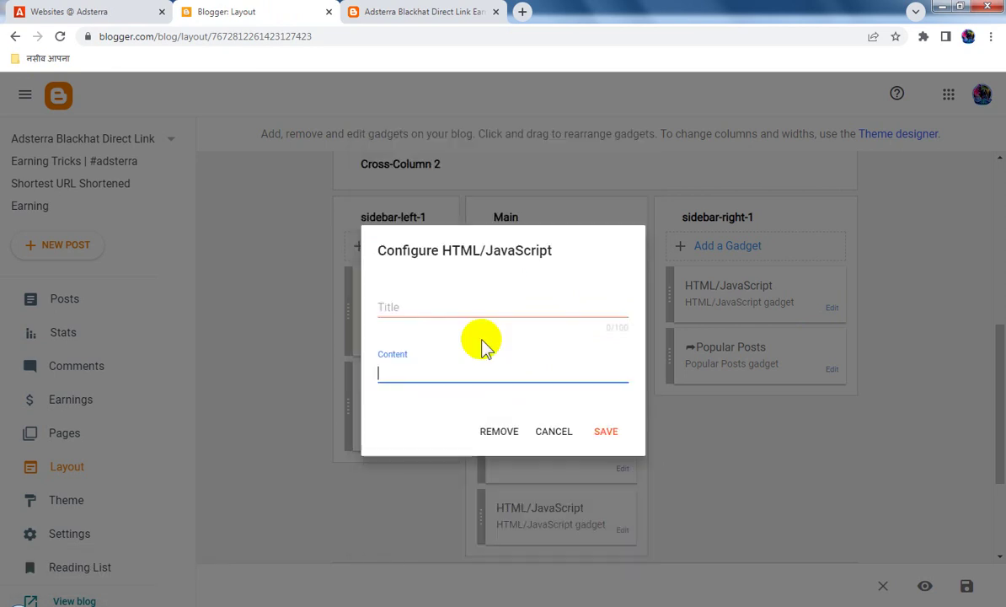
{"action": "key", "text": "ctrl+v"}
{"action": "left_click", "coordinate": [618, 527]}
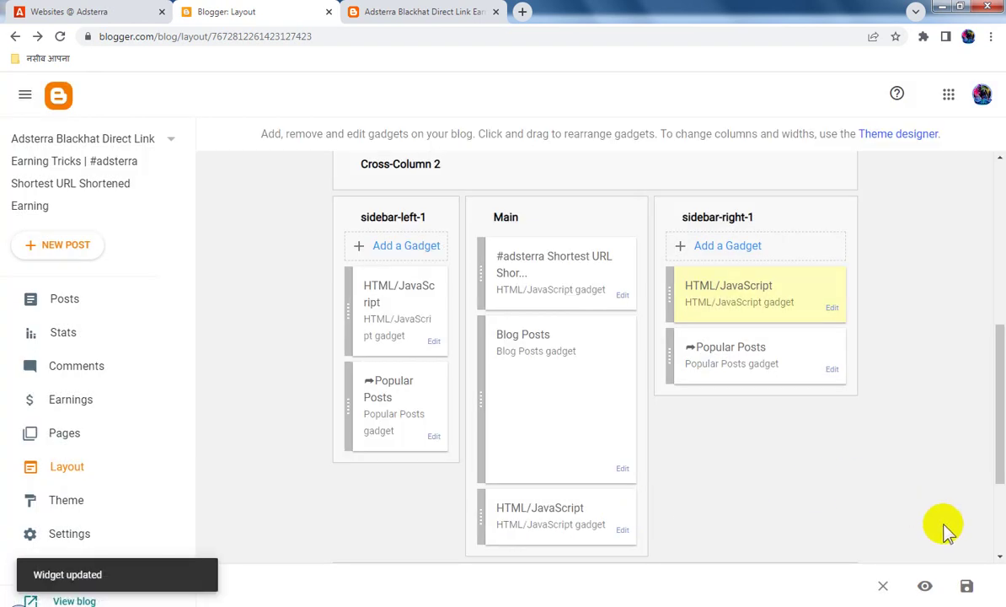
Save the blog layout and reload the live blog to check the updated sidebar ads.
{"action": "left_click", "coordinate": [967, 587]}
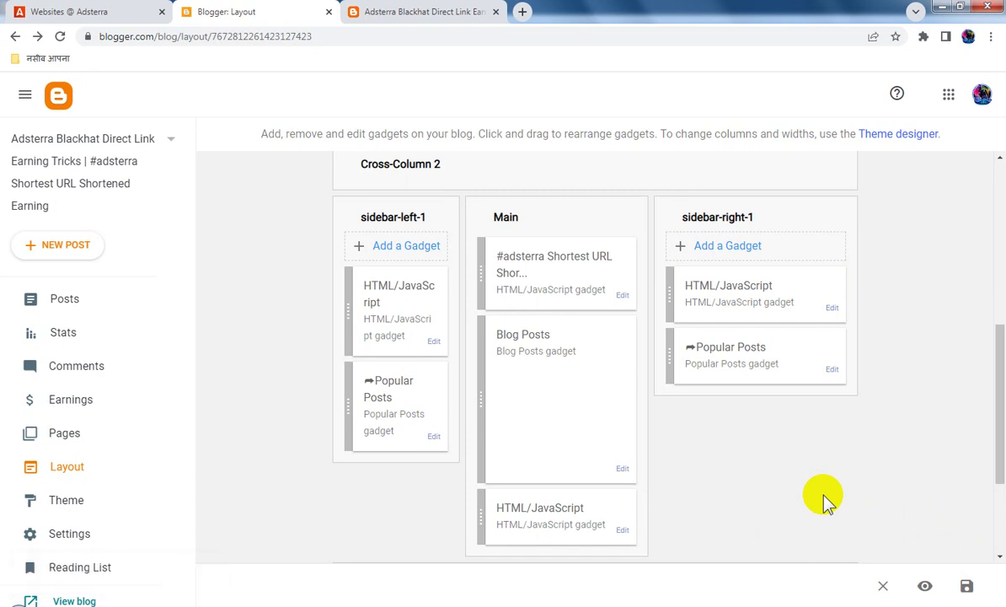
{"action": "left_click", "coordinate": [383, 11]}
{"action": "left_click", "coordinate": [59, 36]}
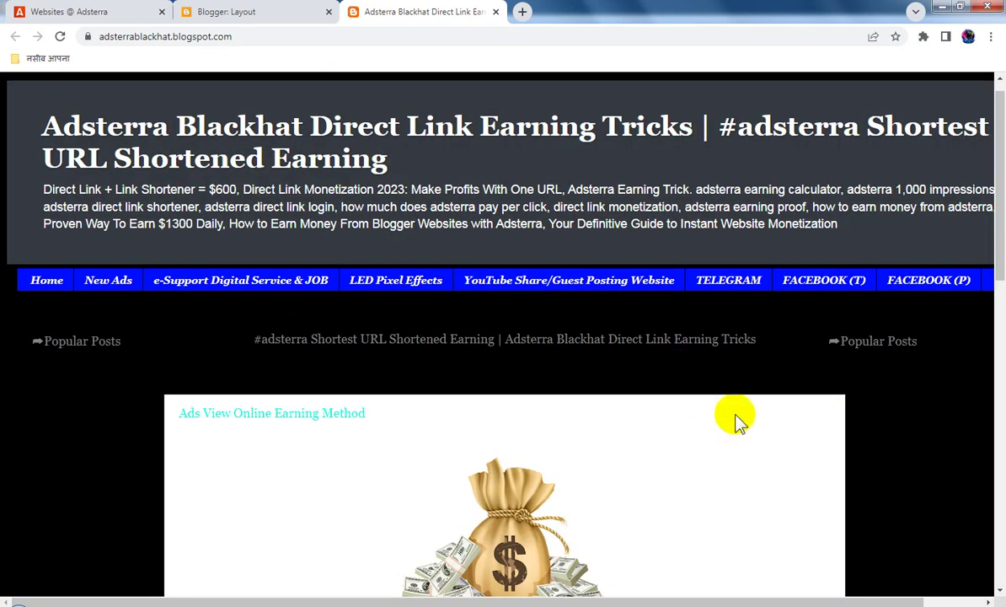
Examine the reloaded live blog from header to footer to check the sidebar and main-column ads.
{"action": "scroll", "coordinate": [740, 420], "scroll_direction": "down", "scroll_amount": 5}
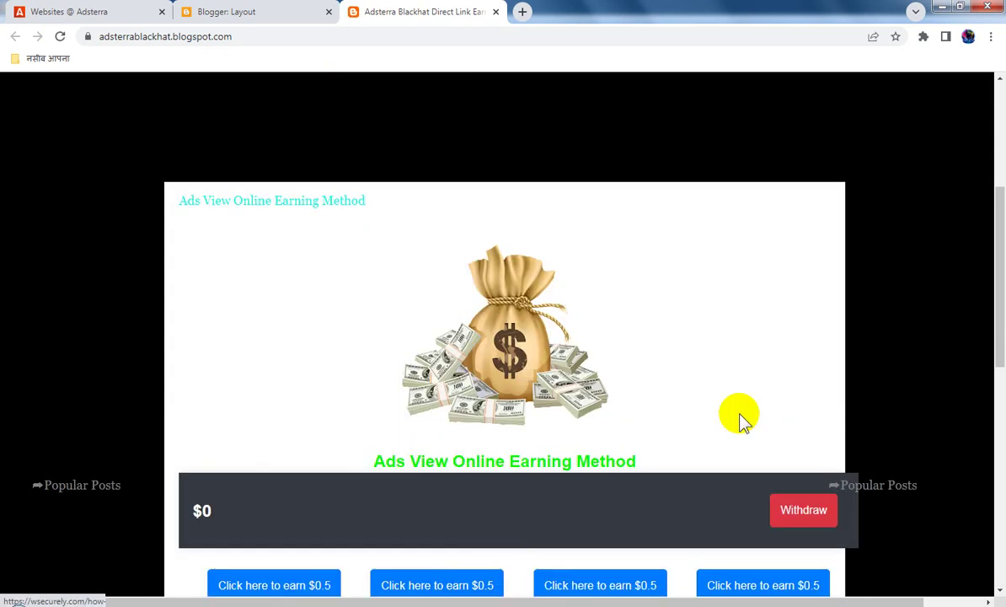
{"action": "left_click", "coordinate": [740, 422]}
{"action": "scroll", "coordinate": [740, 421], "scroll_direction": "down", "scroll_amount": 3}
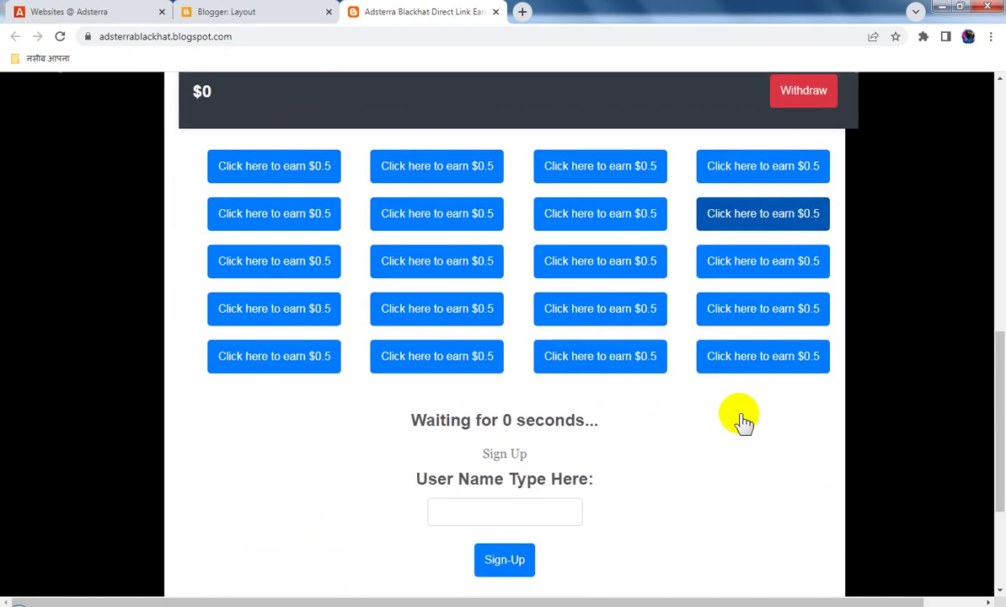
{"action": "scroll", "coordinate": [740, 421], "scroll_direction": "up", "scroll_amount": 10}
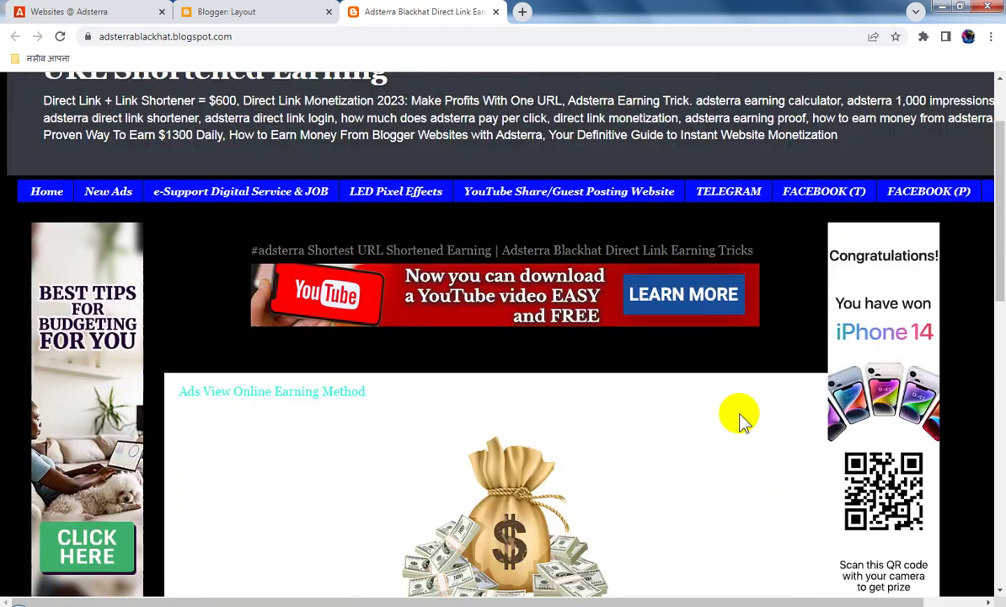
{"action": "scroll", "coordinate": [740, 421], "scroll_direction": "up", "scroll_amount": 1}
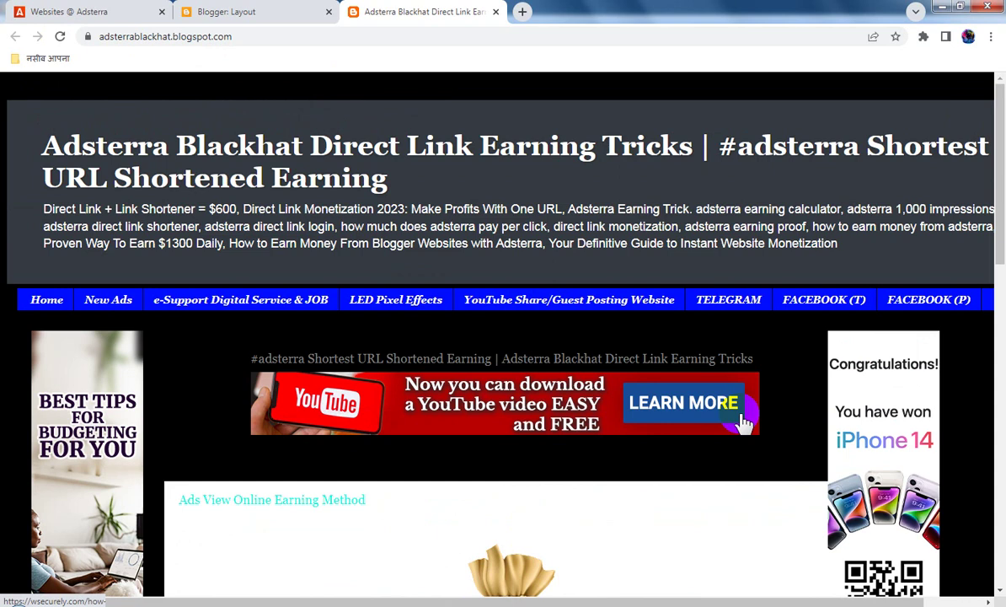
{"action": "scroll", "coordinate": [742, 421], "scroll_direction": "down", "scroll_amount": 10}
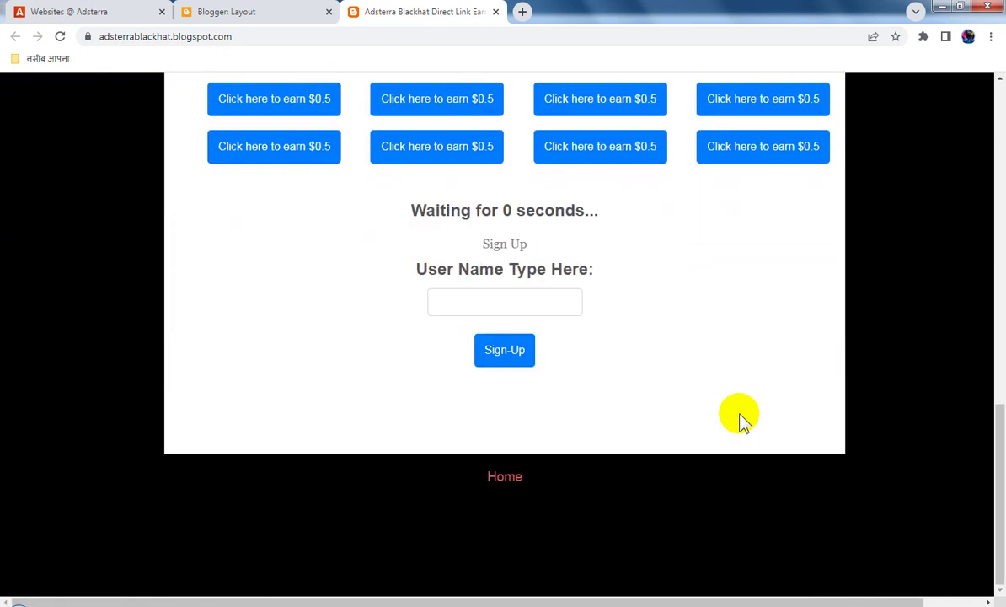
{"action": "scroll", "coordinate": [741, 421], "scroll_direction": "up", "scroll_amount": 10}
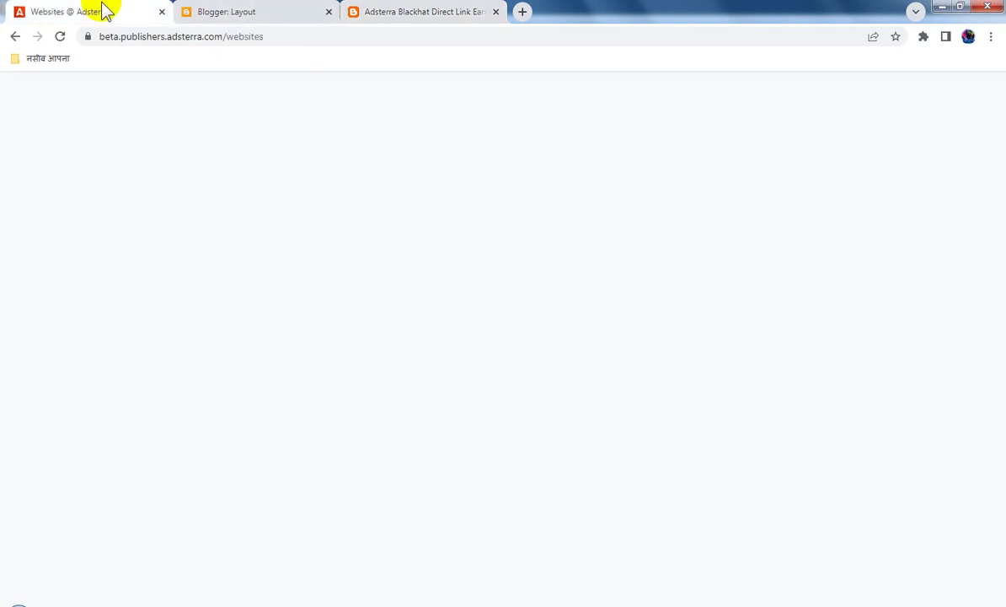
Switch to Adsterra, reload the Websites page and expand the ad units of adsterrablackhat.blogspot.com.
{"action": "left_click", "coordinate": [103, 10]}
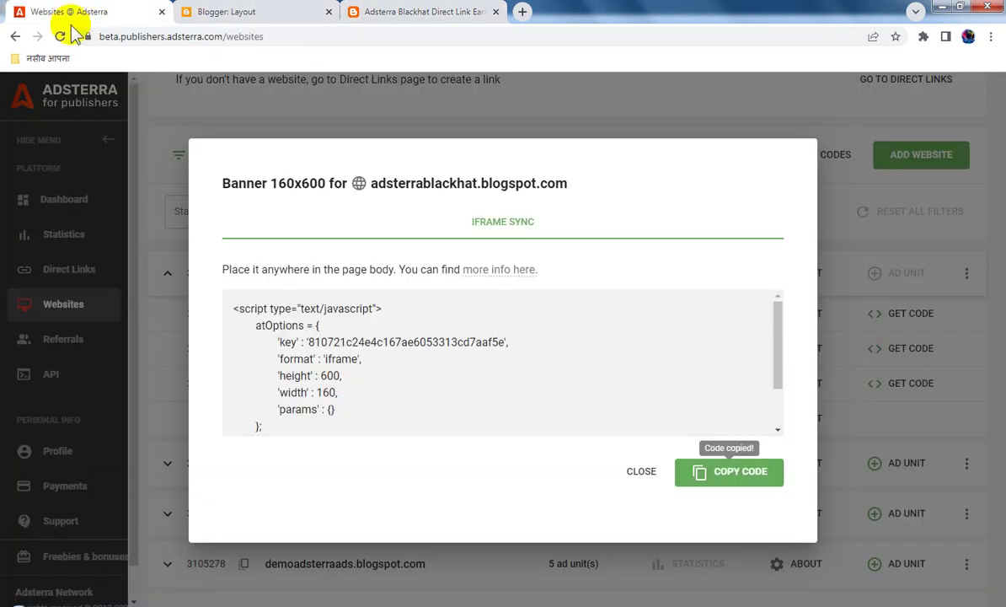
{"action": "left_click", "coordinate": [645, 466]}
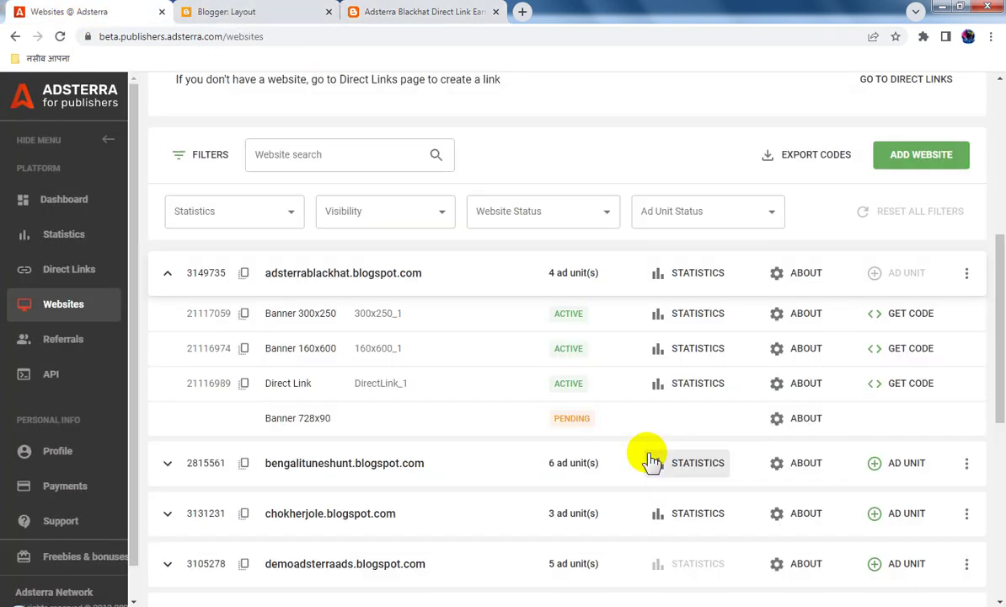
{"action": "left_click", "coordinate": [60, 37]}
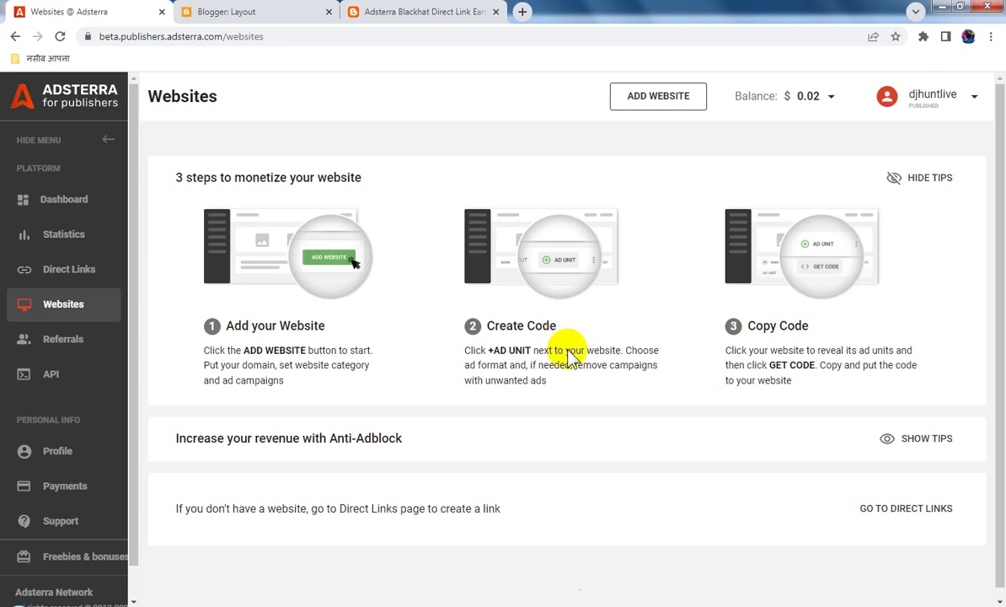
{"action": "scroll", "coordinate": [578, 361], "scroll_direction": "down", "scroll_amount": 1}
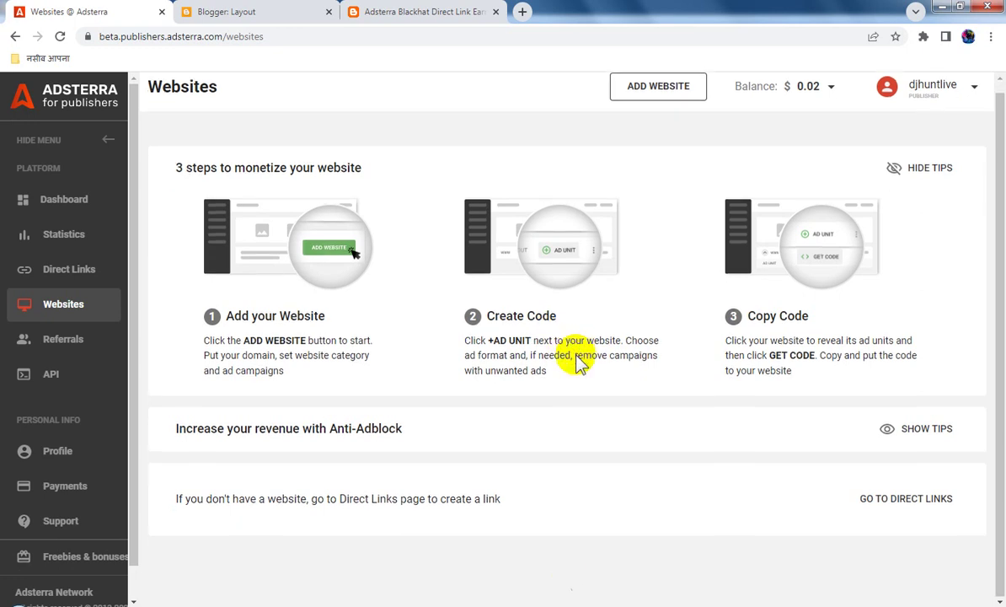
{"action": "scroll", "coordinate": [578, 360], "scroll_direction": "up", "scroll_amount": 1}
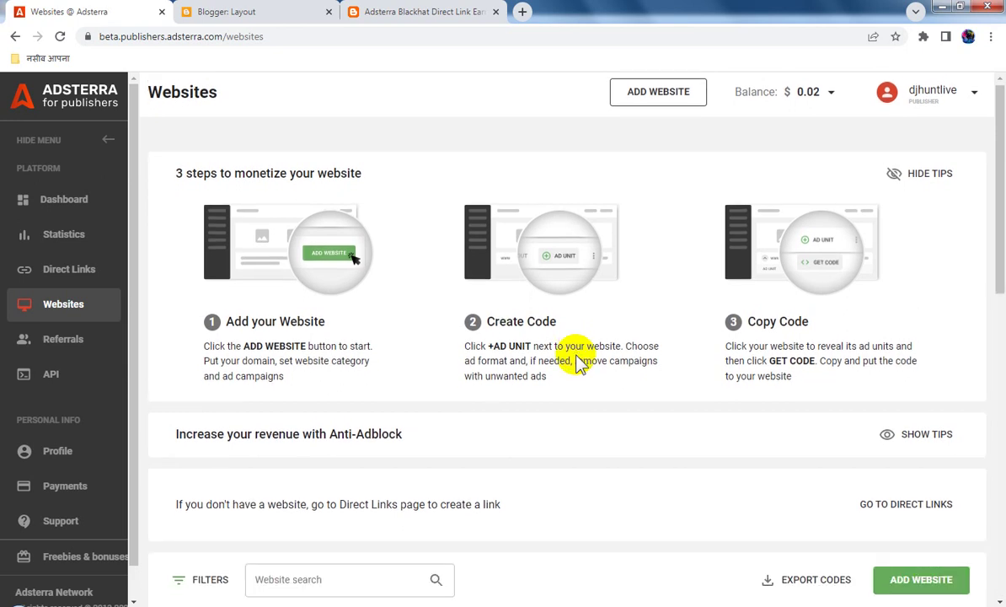
{"action": "scroll", "coordinate": [578, 360], "scroll_direction": "down", "scroll_amount": 6}
{"action": "scroll", "coordinate": [578, 363], "scroll_direction": "up", "scroll_amount": 3}
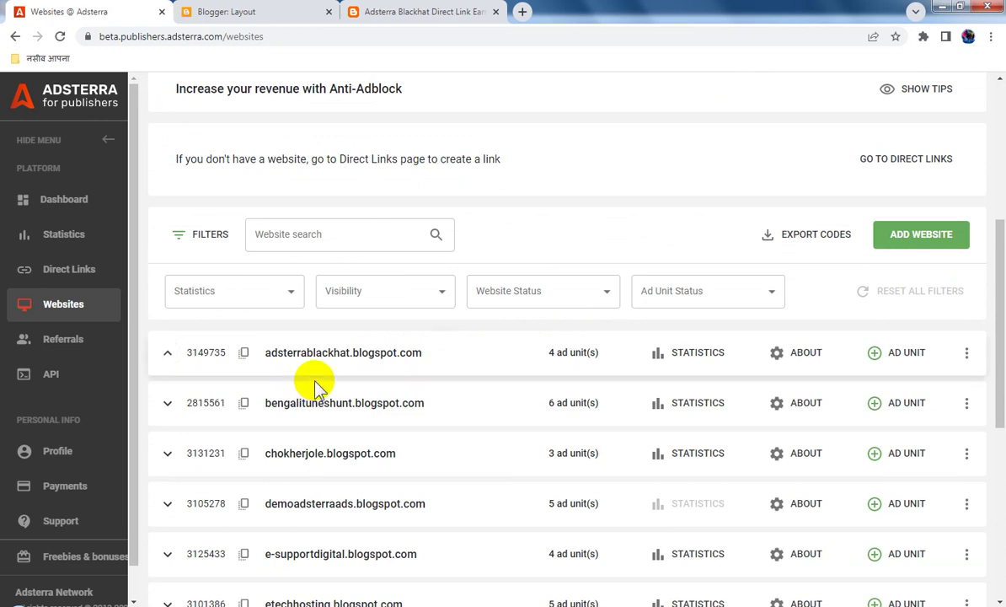
{"action": "left_click", "coordinate": [164, 354]}
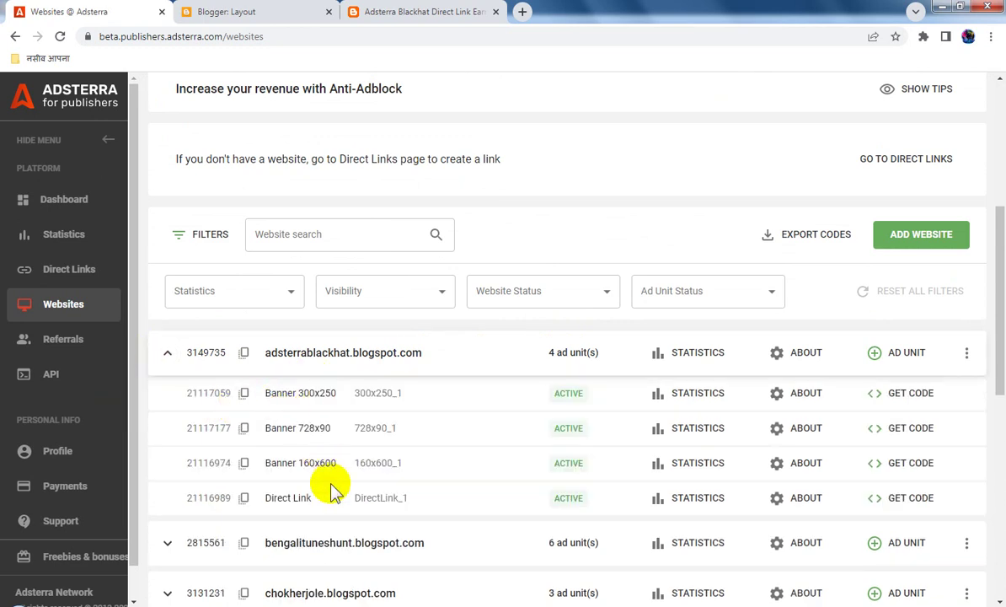
Get the Banner 728x90 code for adsterrablackhat.blogspot.com and copy it.
{"action": "left_click", "coordinate": [900, 435]}
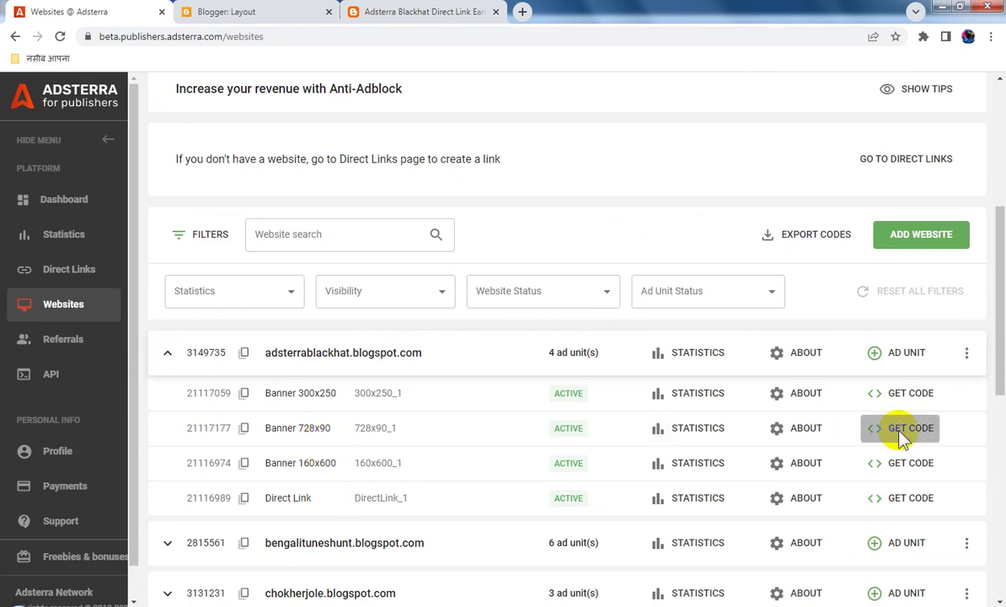
{"action": "left_click", "coordinate": [900, 435]}
{"action": "left_click", "coordinate": [720, 475]}
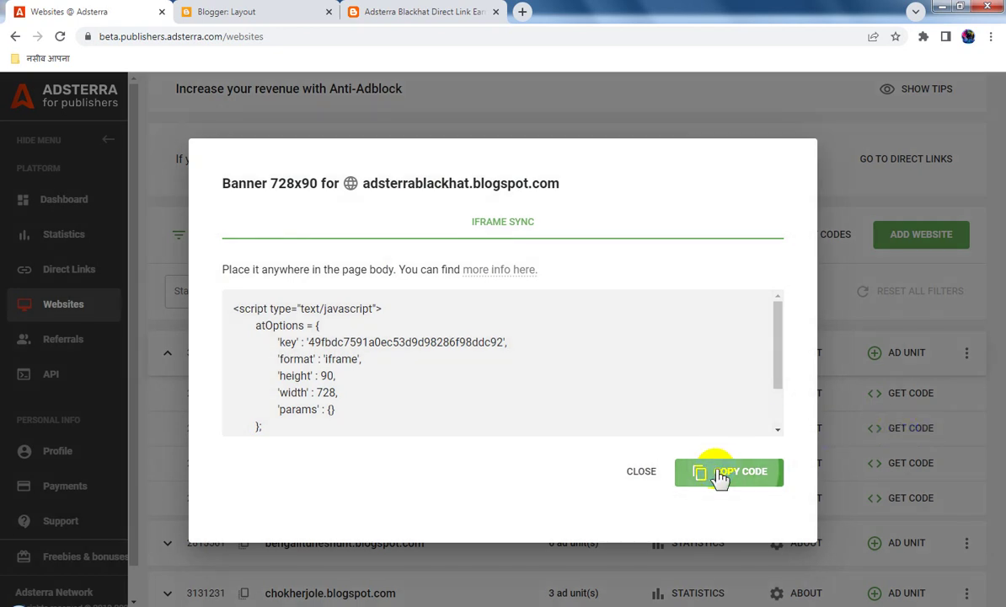
Replace the ad code in Blogger's Main section "#adsterra Shortest URL" gadget with the copied Banner 728x90 code, and save the gadget and layout.
{"action": "left_click", "coordinate": [250, 11]}
{"action": "left_click", "coordinate": [624, 300]}
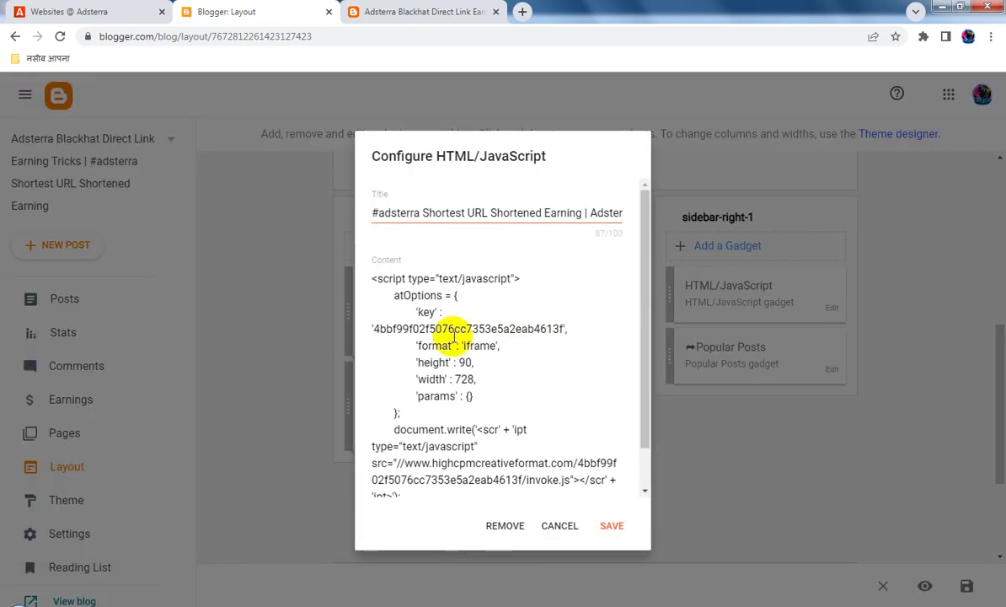
{"action": "left_click", "coordinate": [493, 327]}
{"action": "key", "text": "ctrl+a"}
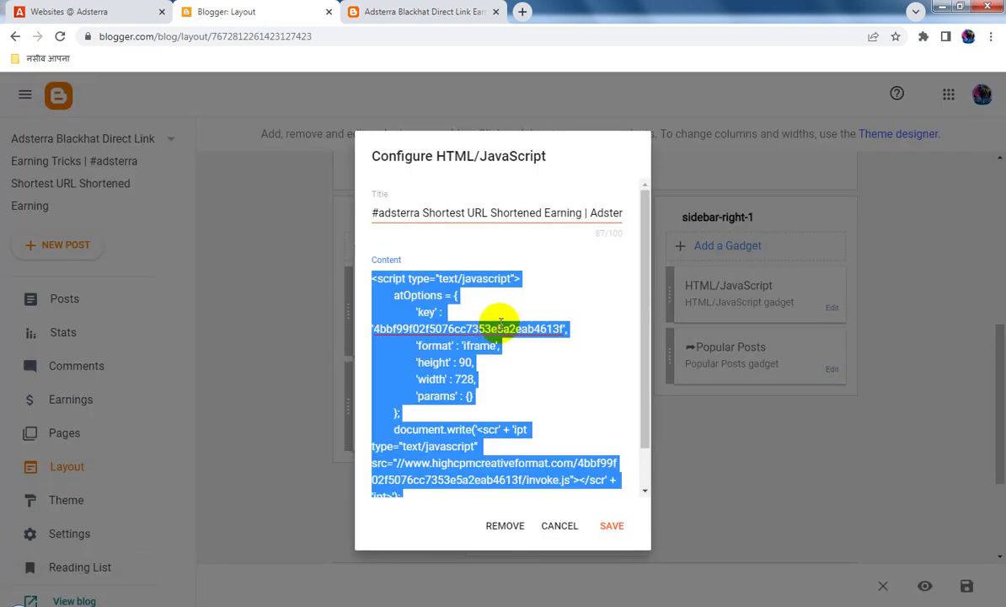
{"action": "key", "text": "BackSpace"}
{"action": "type", "text": "<script type=\"text/javascript\"> \tatOptions = { \t\t'key' : '49fbdc7591a0ec53d9d98286f98ddc92', \t\t'format' : 'iframe', \t\t'height' : 90, \t\t'width' : 728, \t\t'params' : {} \t}; \tdocument.write('<scr' + 'ipt type=\"text/javascript\" src=\"//www.highcpmcreativeformat.com/49fbdc7591a0ec53d9d98286f98ddc92/invoke.js\"></scr' + 'ipt>'); </script>"}
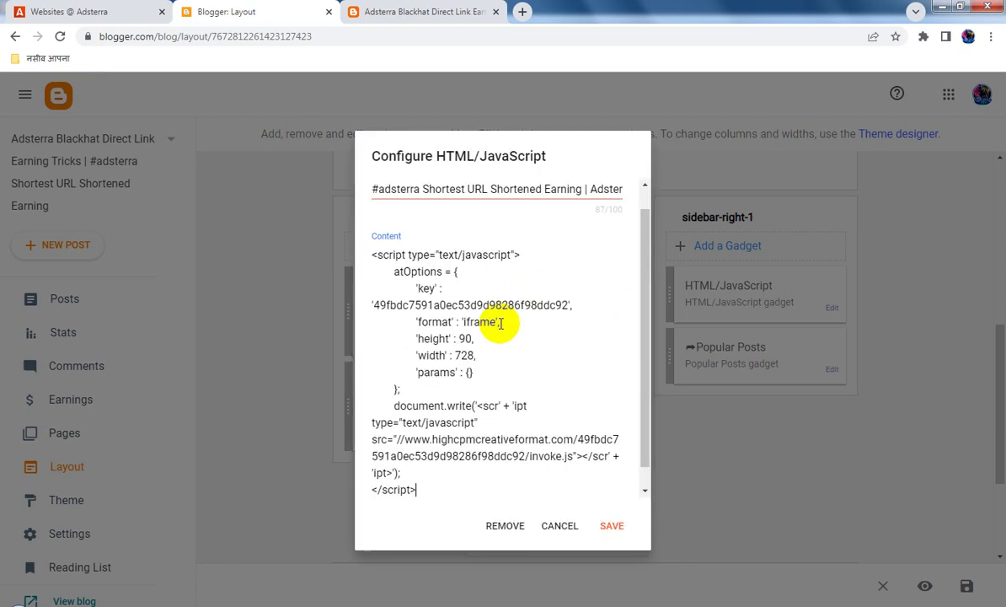
{"action": "left_click", "coordinate": [611, 526]}
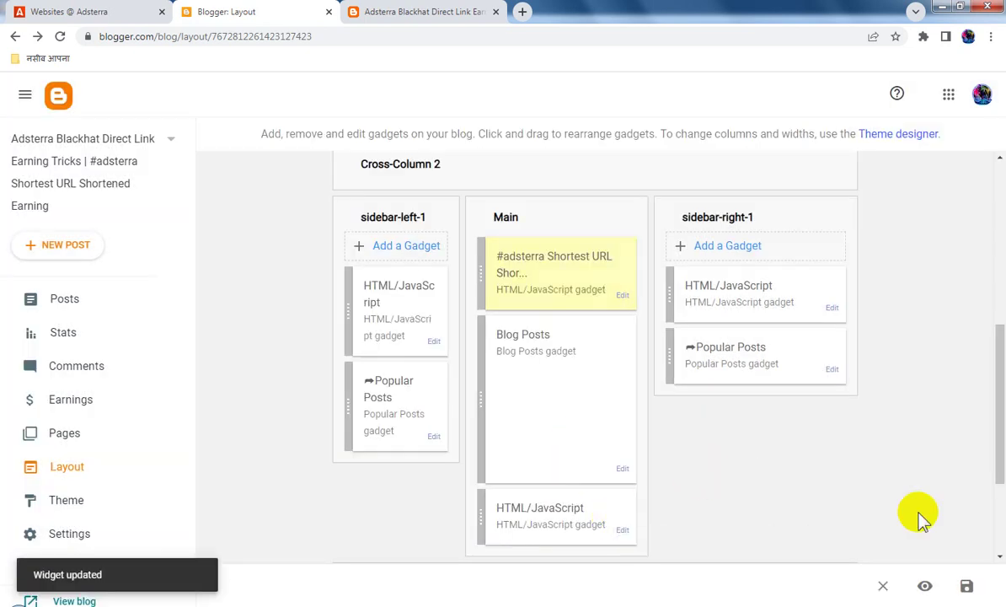
{"action": "left_click", "coordinate": [966, 586]}
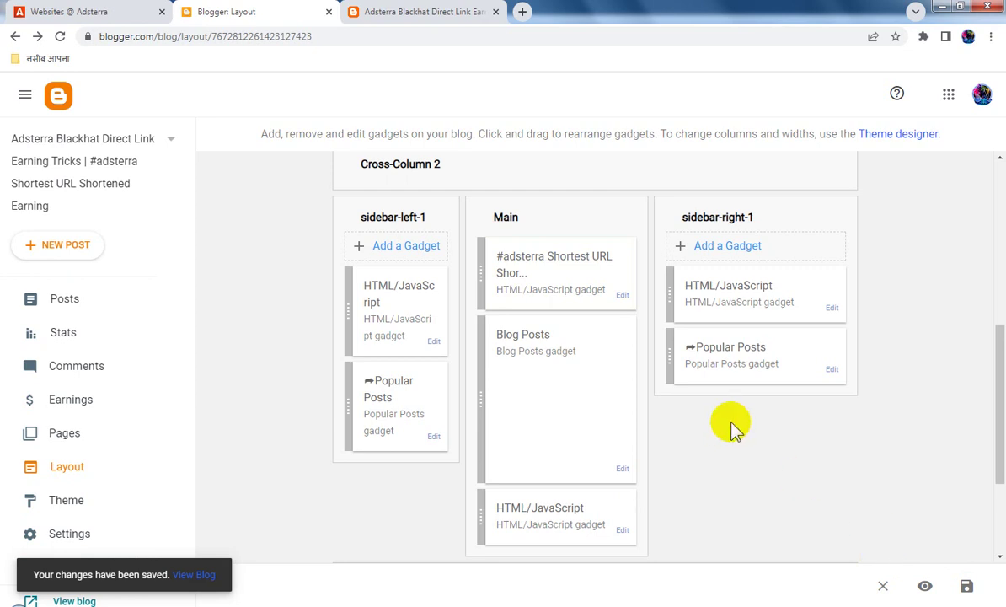
Open the post "Ads View Online Earning Method" in Compose view and insert a placeholder line "CODE" between the money bag image and the heading.
{"action": "left_click", "coordinate": [74, 300]}
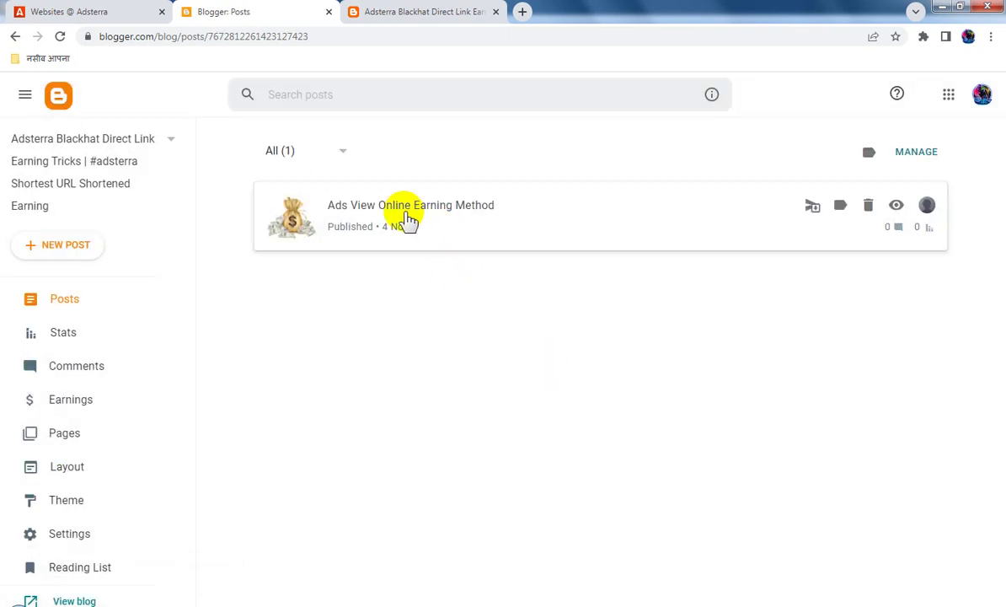
{"action": "left_click", "coordinate": [406, 209]}
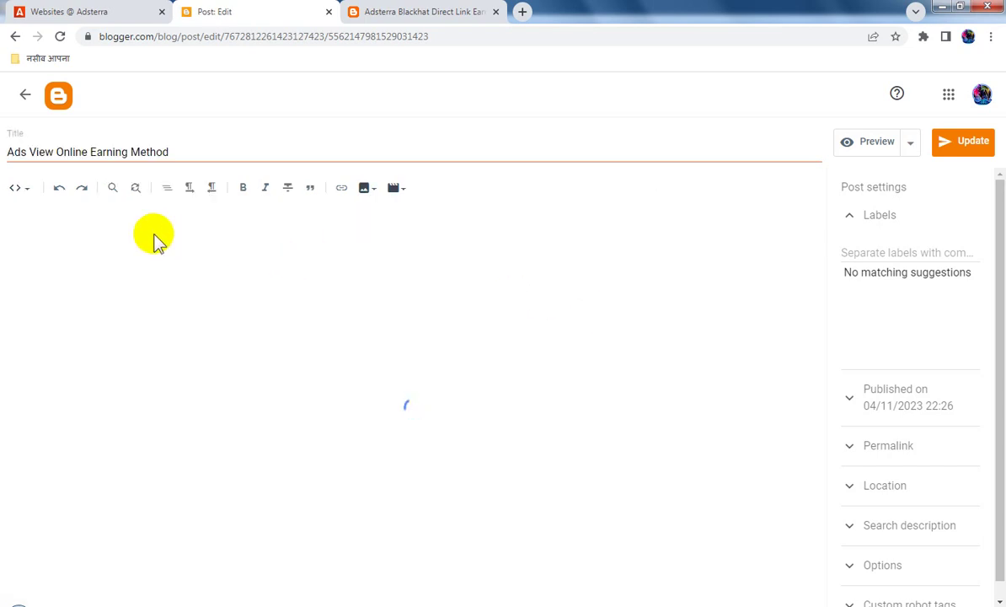
{"action": "left_click", "coordinate": [25, 190]}
{"action": "left_click", "coordinate": [21, 222]}
{"action": "left_click", "coordinate": [605, 381]}
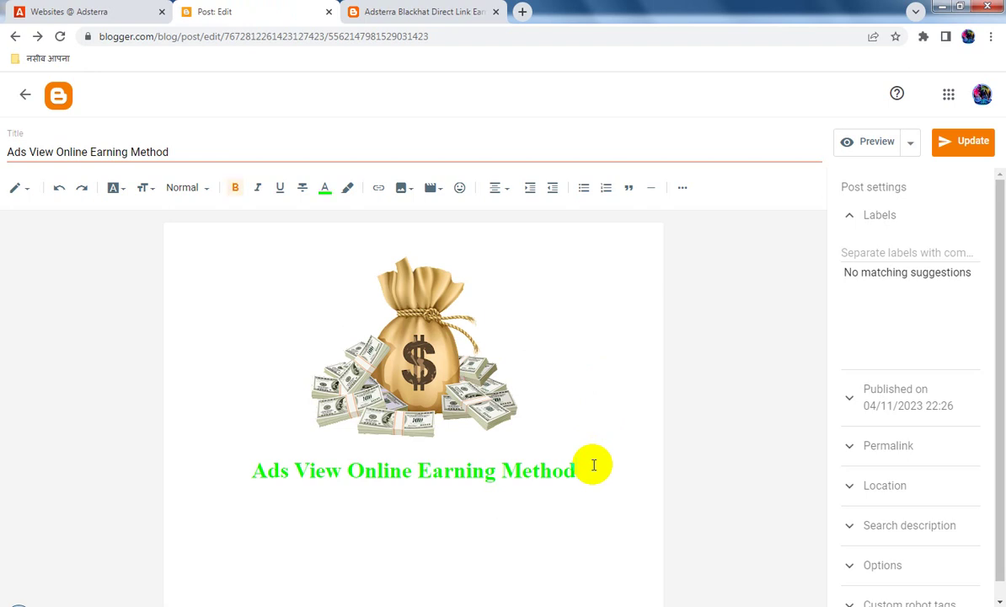
{"action": "left_click", "coordinate": [597, 464]}
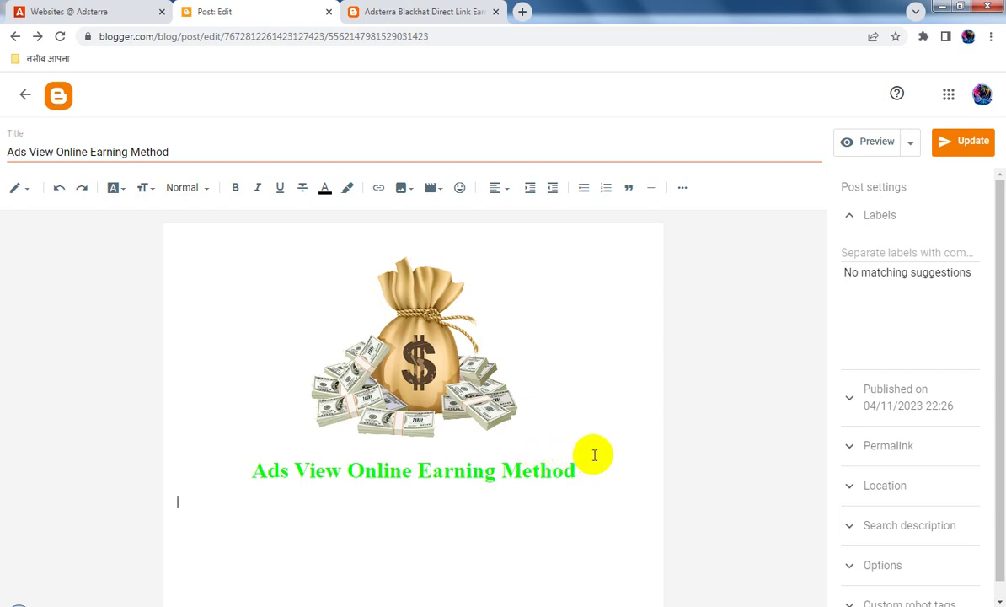
{"action": "left_click", "coordinate": [606, 435]}
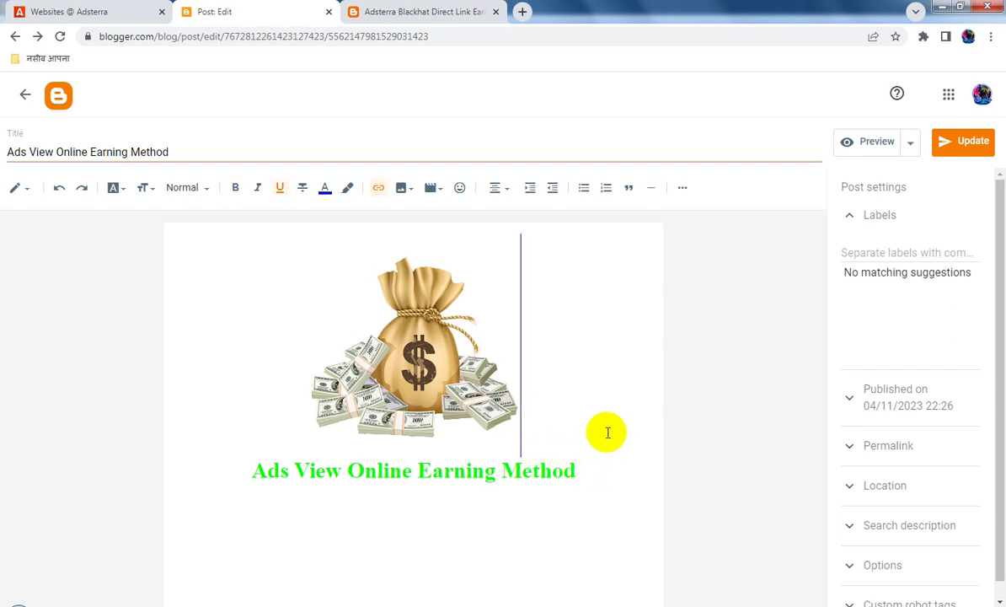
{"action": "key", "text": "Return"}
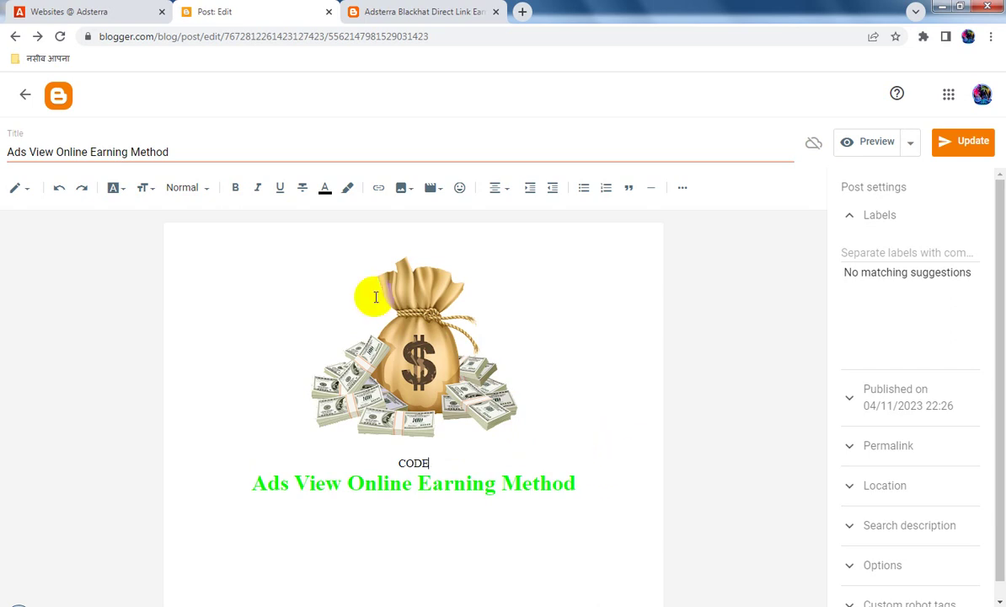
Switch to Adsterra and copy the Banner 300x250 code for adsterrablackhat.blogspot.com.
{"action": "left_click", "coordinate": [92, 10]}
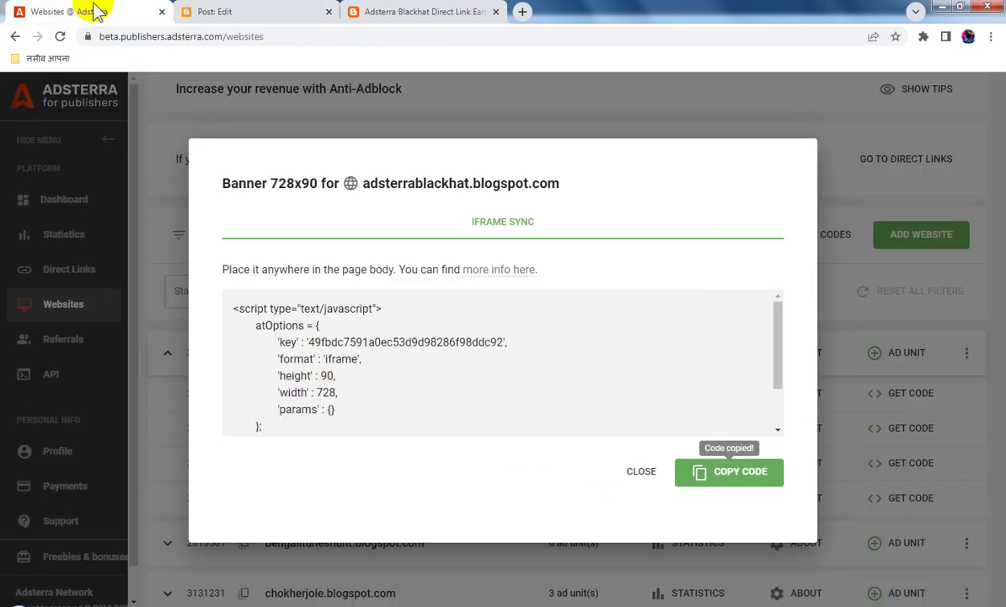
{"action": "left_click", "coordinate": [687, 477]}
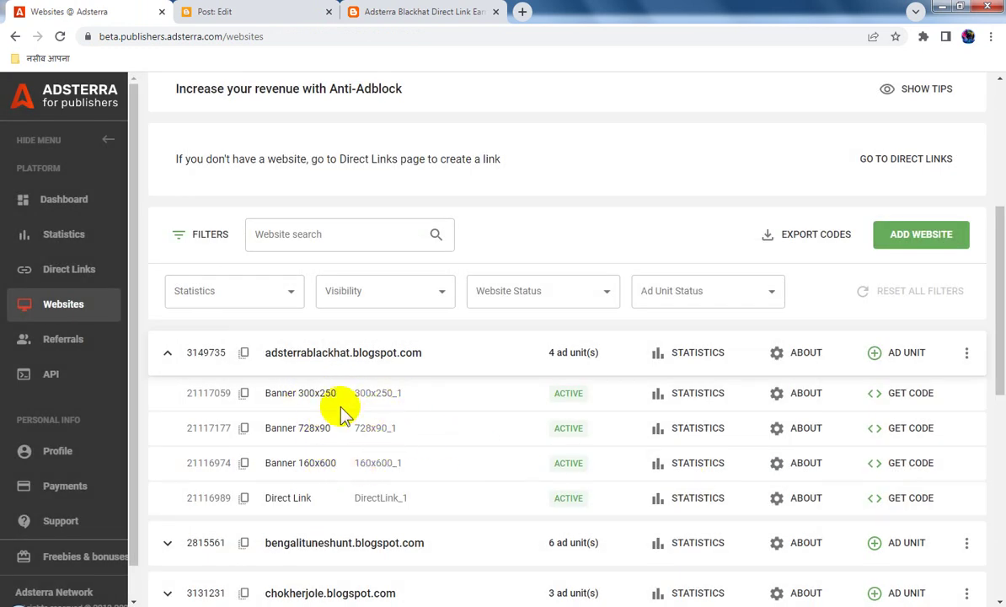
{"action": "left_click", "coordinate": [918, 396]}
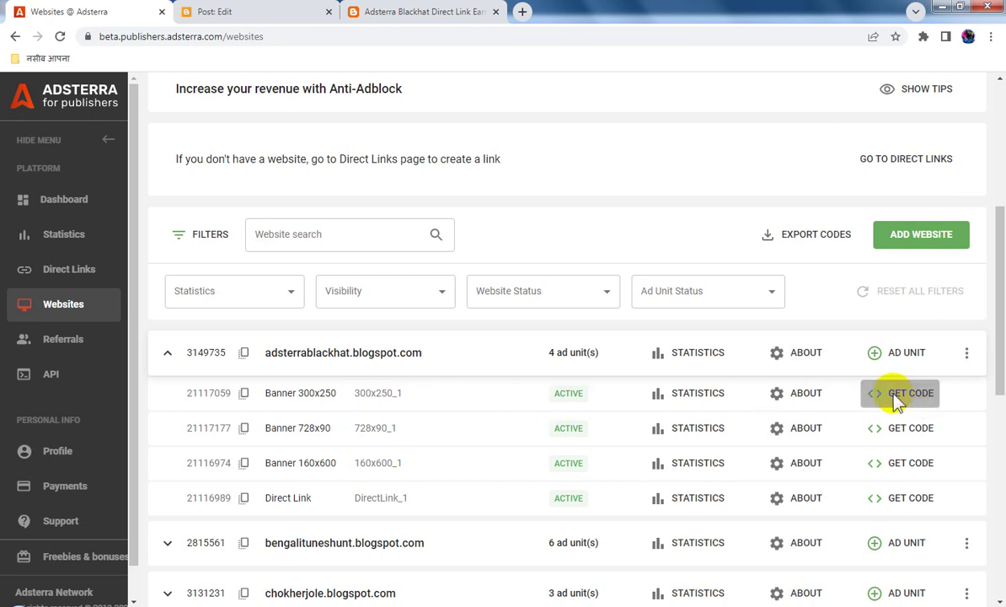
{"action": "left_click", "coordinate": [746, 480]}
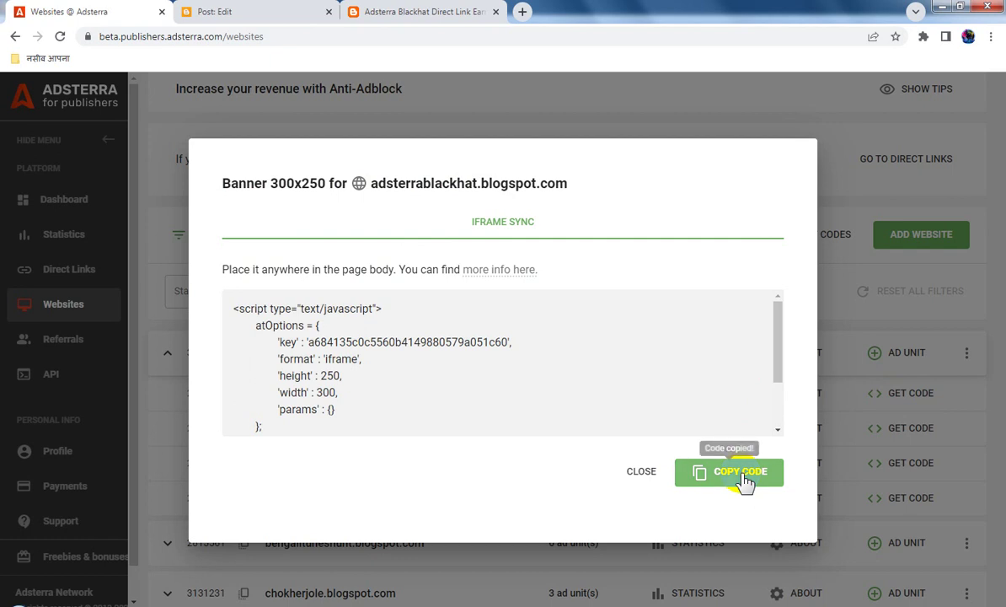
Replace the "CODE" placeholder in the post's HTML with the Banner 300x250 code, update the post and return to the posts list.
{"action": "left_click", "coordinate": [268, 12]}
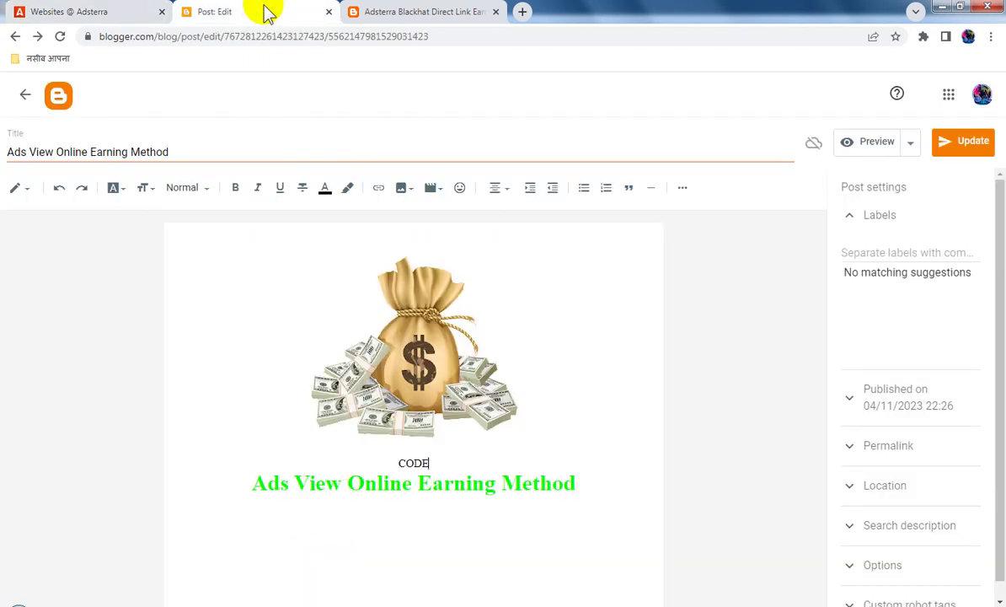
{"action": "left_click", "coordinate": [28, 194]}
{"action": "left_click", "coordinate": [52, 166]}
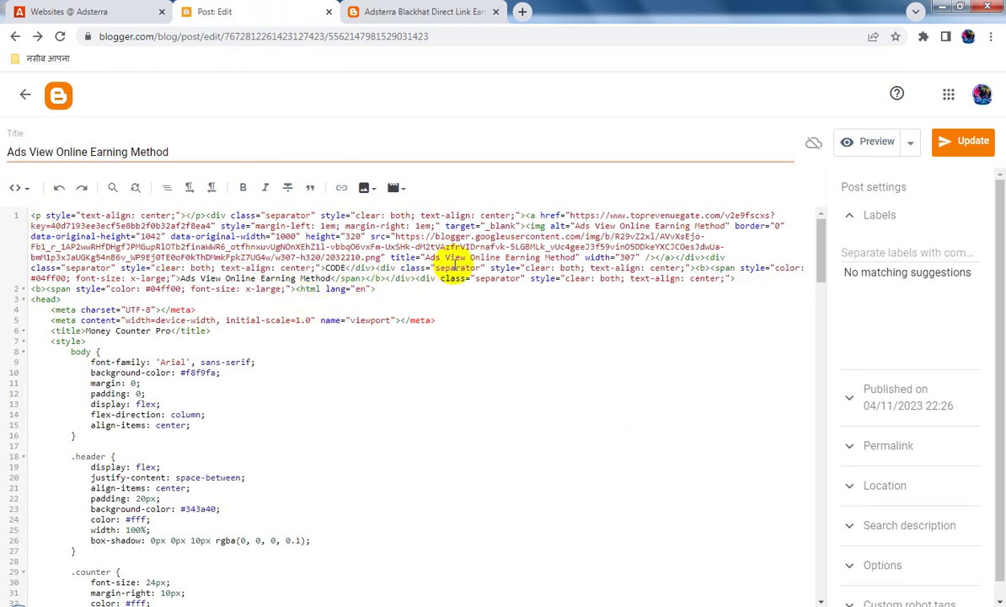
{"action": "double_click", "coordinate": [335, 268]}
{"action": "key", "text": "ctrl+v"}
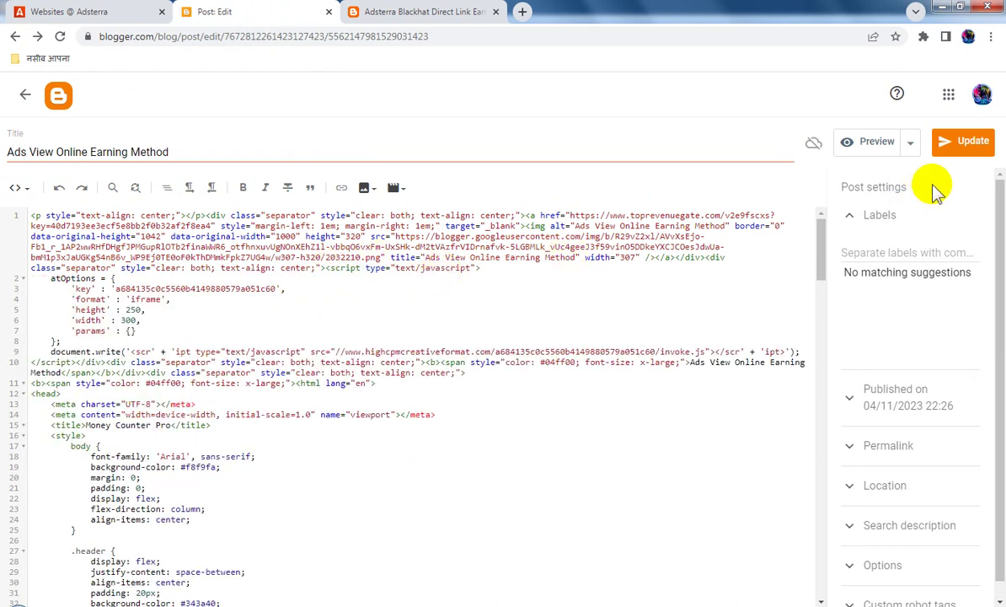
{"action": "left_click", "coordinate": [961, 150]}
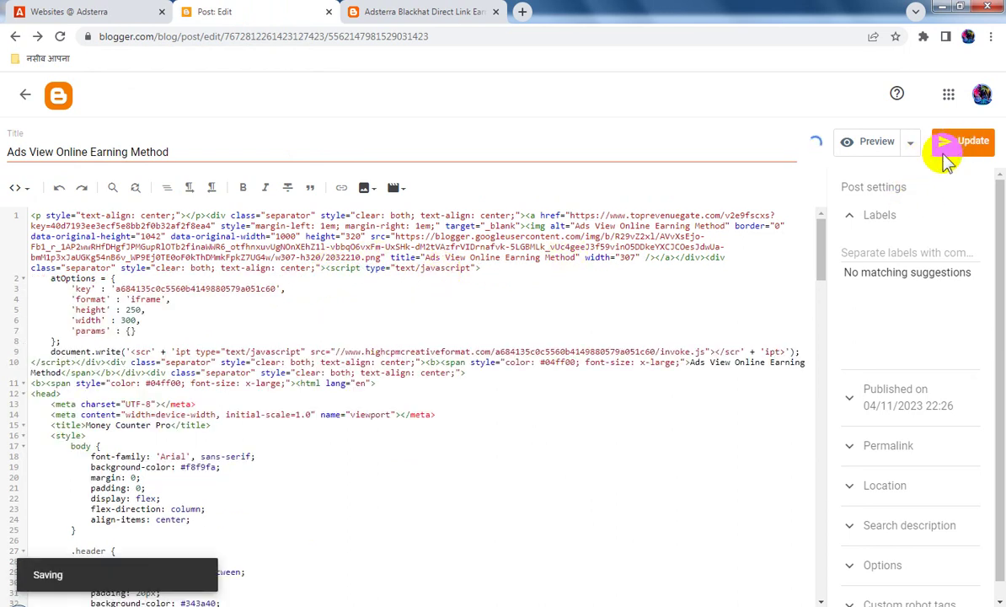
{"action": "left_click", "coordinate": [25, 98]}
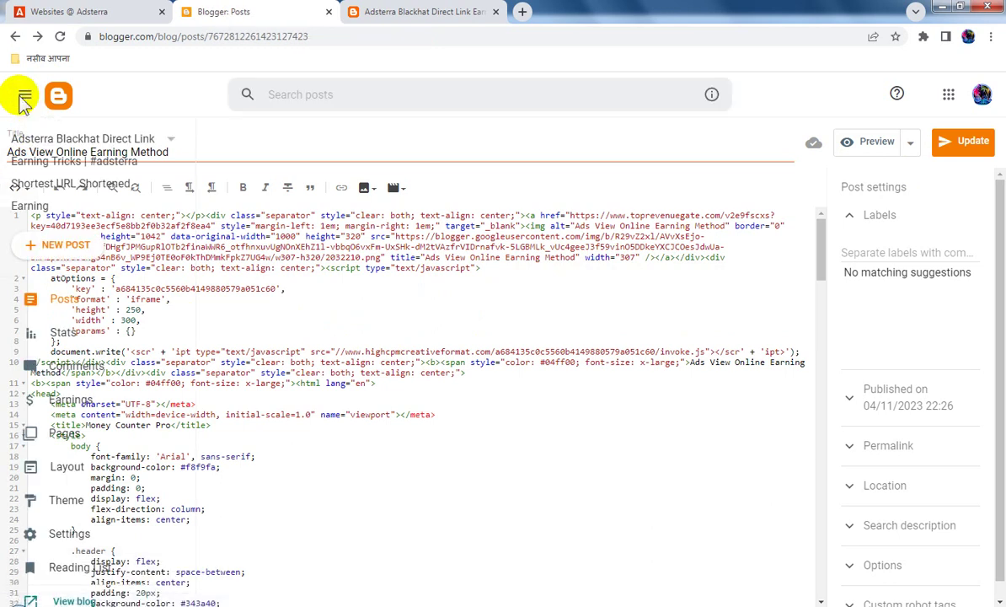
Reload the live blog adsterrablackhat.blogspot.com and examine the banners beside the page, above the post and inside the post.
{"action": "left_click", "coordinate": [395, 15]}
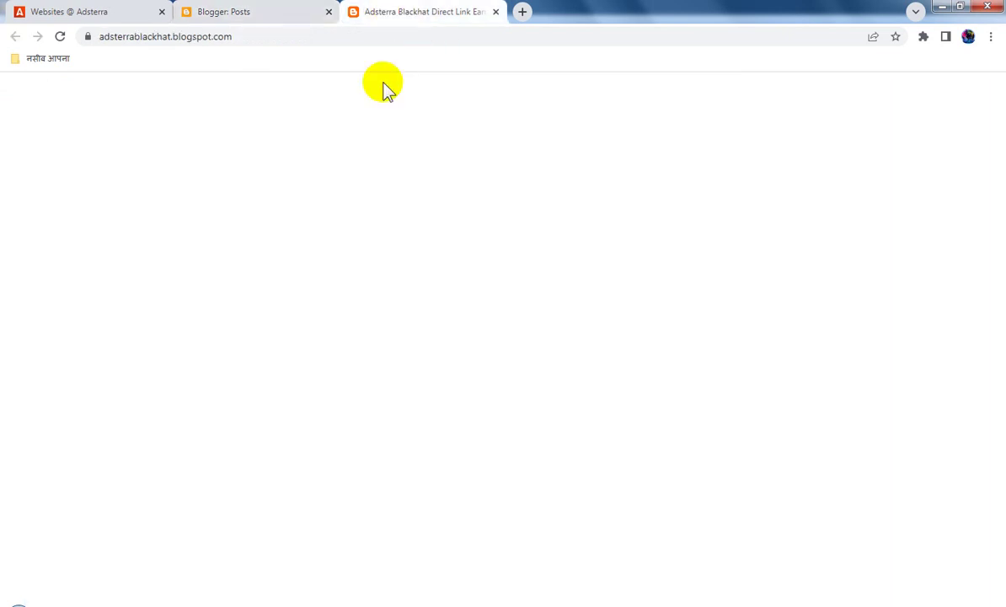
{"action": "left_click", "coordinate": [60, 37]}
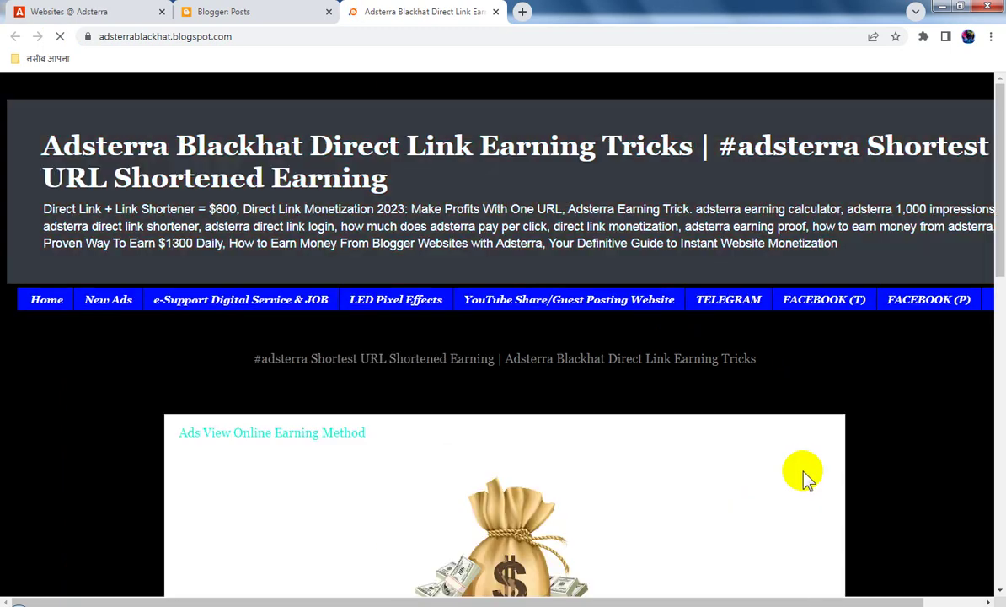
{"action": "scroll", "coordinate": [803, 474], "scroll_direction": "down", "scroll_amount": 5}
{"action": "left_click", "coordinate": [808, 474]}
{"action": "scroll", "coordinate": [804, 476], "scroll_direction": "down", "scroll_amount": 1}
{"action": "scroll", "coordinate": [804, 476], "scroll_direction": "down", "scroll_amount": 3}
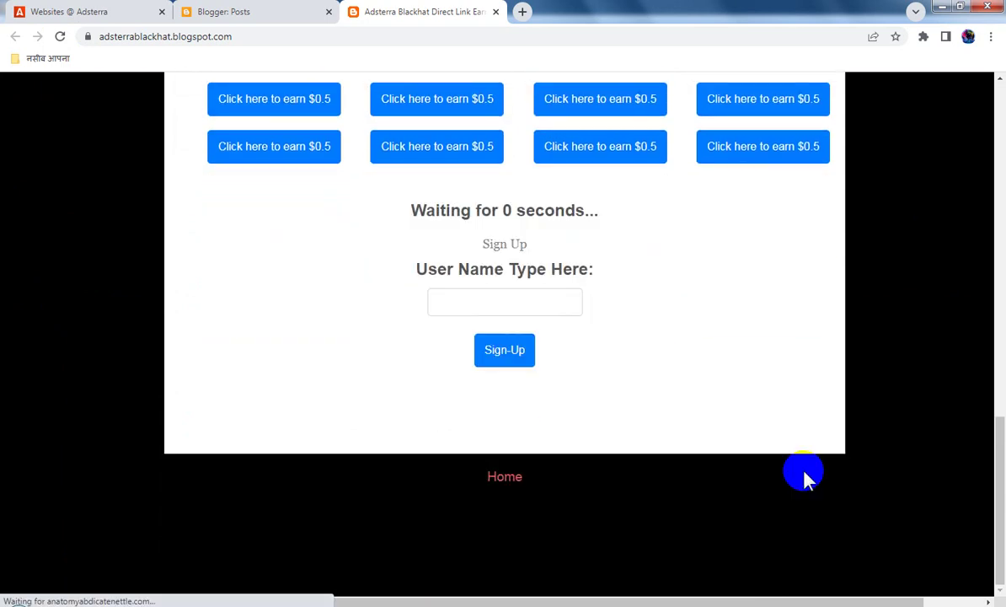
{"action": "scroll", "coordinate": [803, 476], "scroll_direction": "up", "scroll_amount": 4}
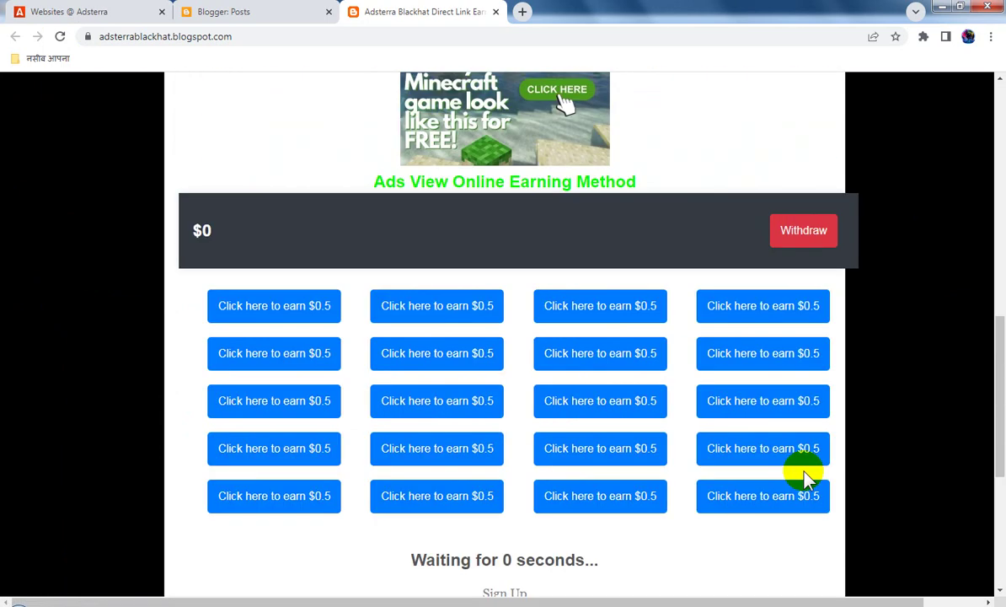
{"action": "scroll", "coordinate": [805, 478], "scroll_direction": "up", "scroll_amount": 4}
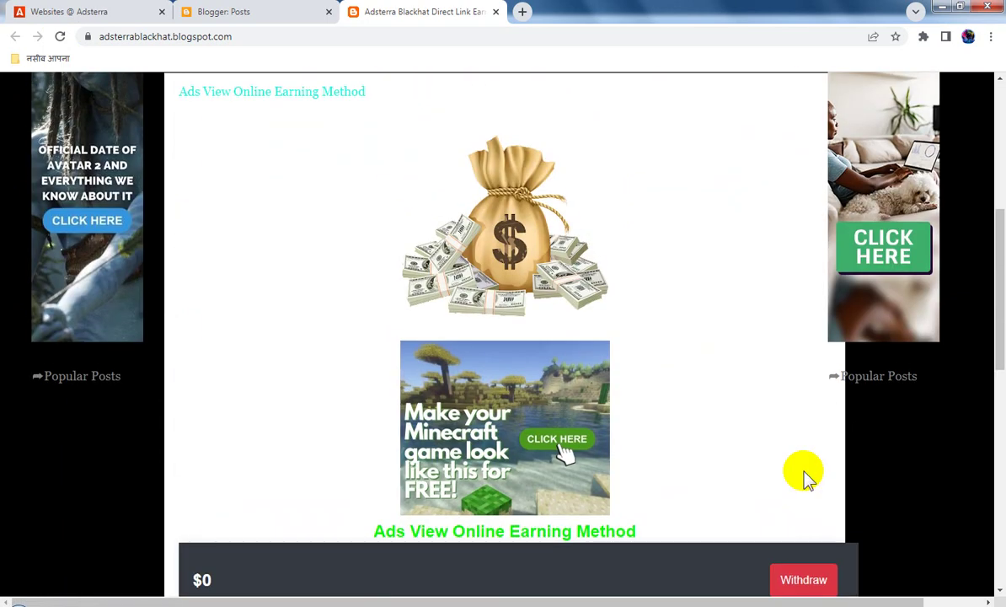
{"action": "scroll", "coordinate": [805, 478], "scroll_direction": "down", "scroll_amount": 3}
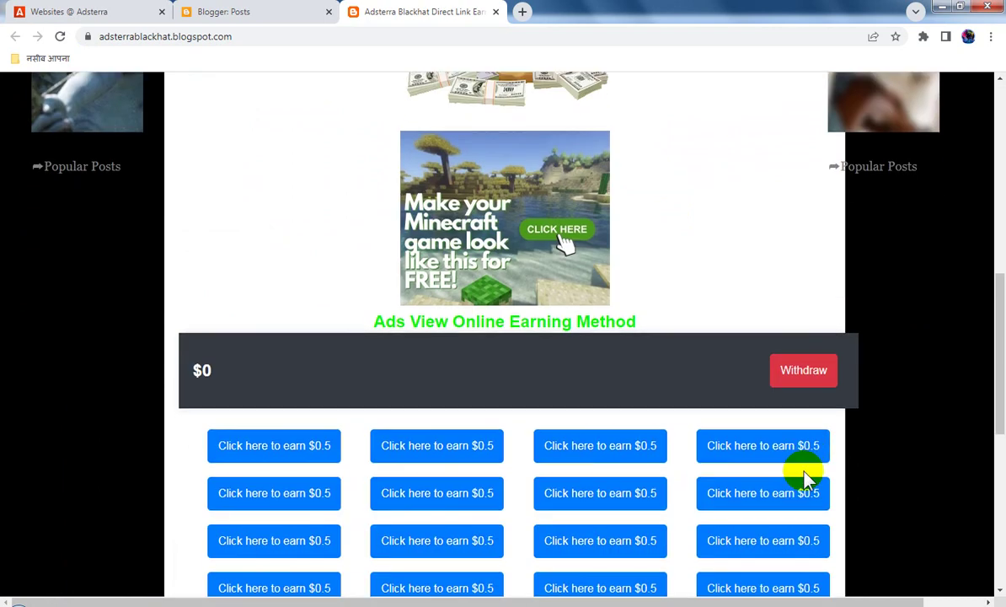
{"action": "scroll", "coordinate": [802, 477], "scroll_direction": "up", "scroll_amount": 2}
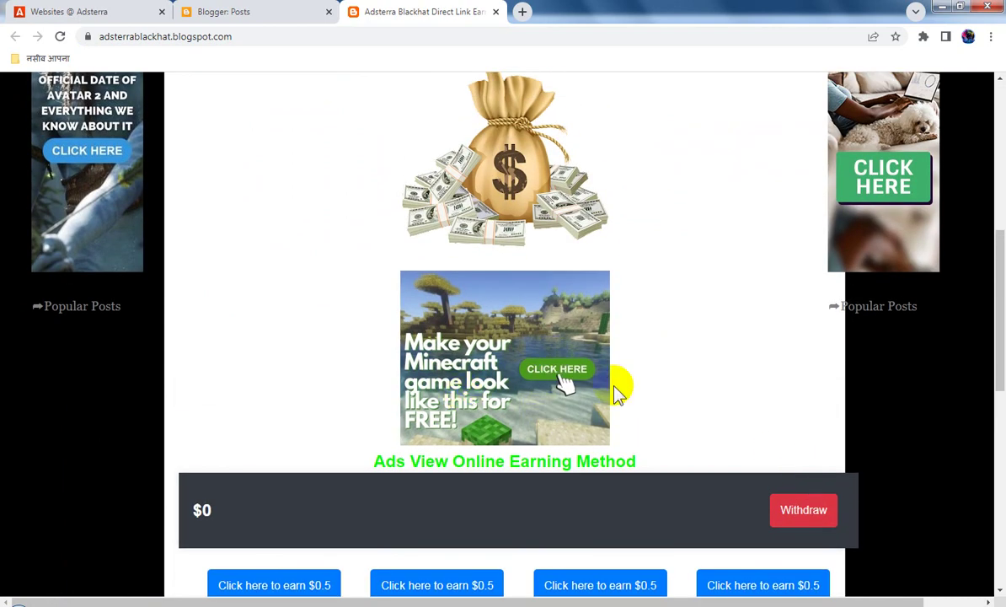
{"action": "scroll", "coordinate": [621, 400], "scroll_direction": "up", "scroll_amount": 3}
{"action": "scroll", "coordinate": [622, 399], "scroll_direction": "up", "scroll_amount": 3}
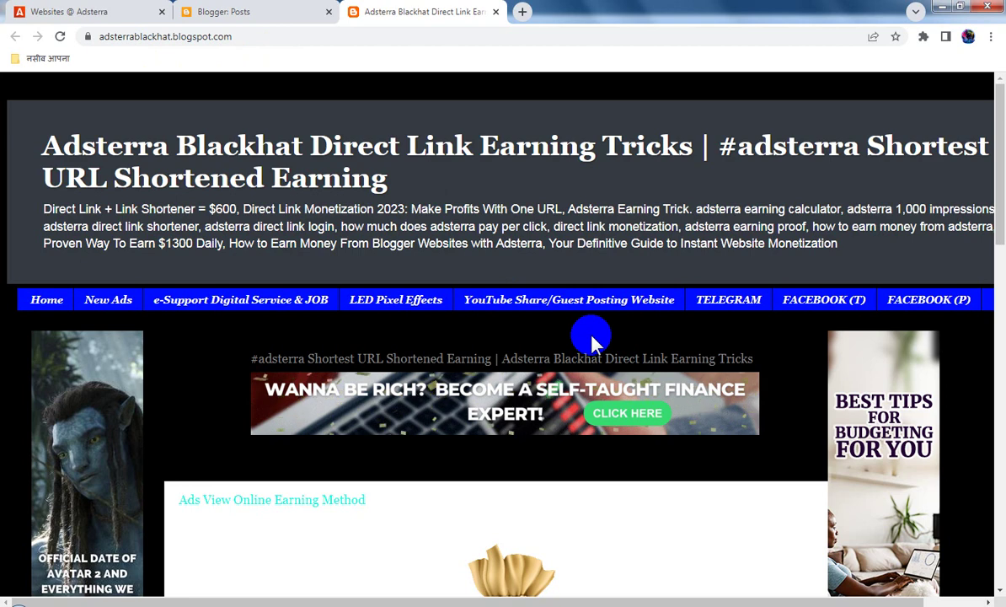
{"action": "scroll", "coordinate": [592, 341], "scroll_direction": "down", "scroll_amount": 2}
{"action": "scroll", "coordinate": [590, 337], "scroll_direction": "up", "scroll_amount": 2}
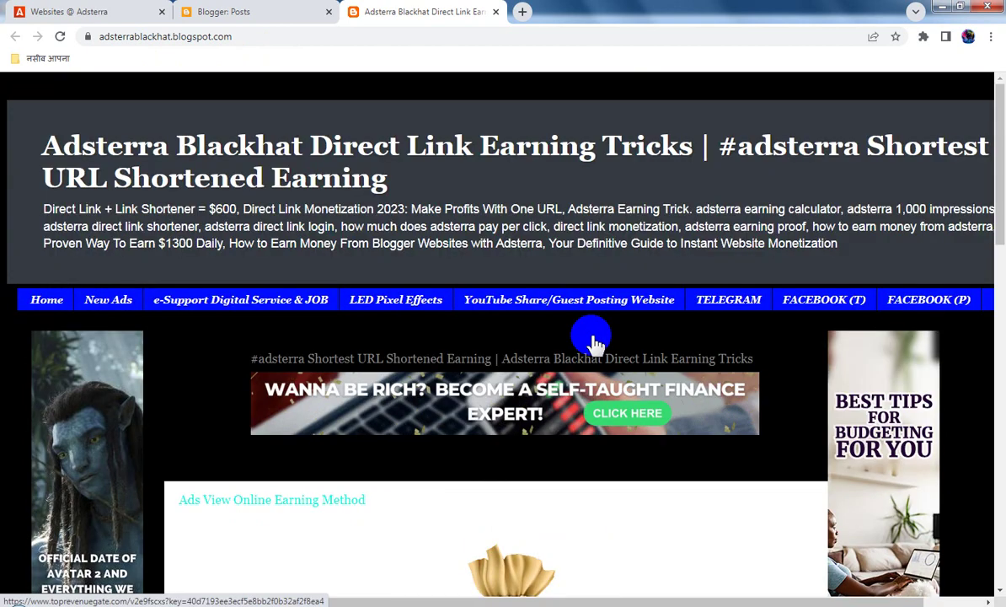
Copy the live blog's address and open it in an Incognito window.
{"action": "left_click", "coordinate": [294, 36]}
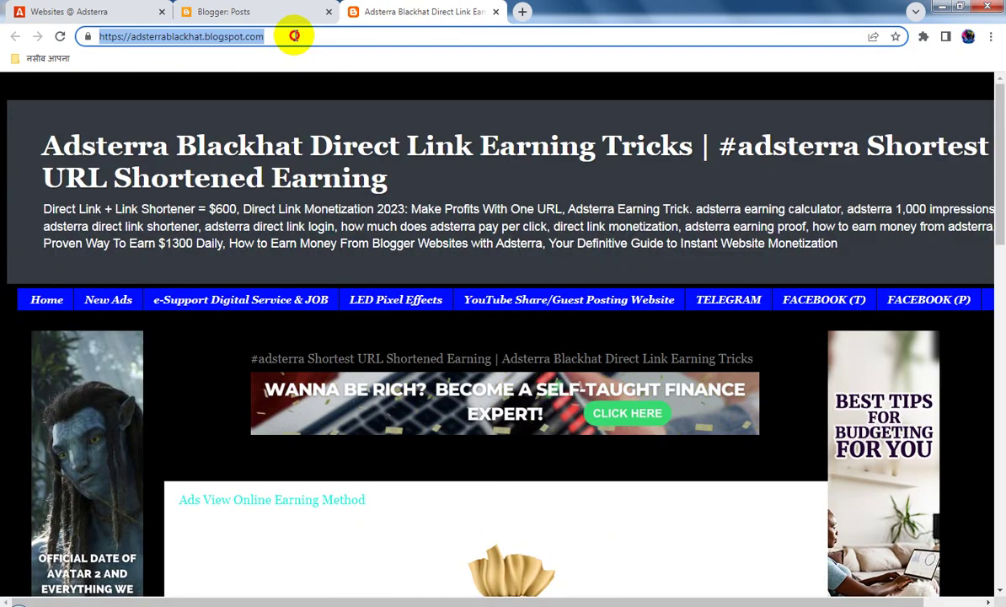
{"action": "right_click", "coordinate": [244, 37]}
{"action": "left_click", "coordinate": [281, 91]}
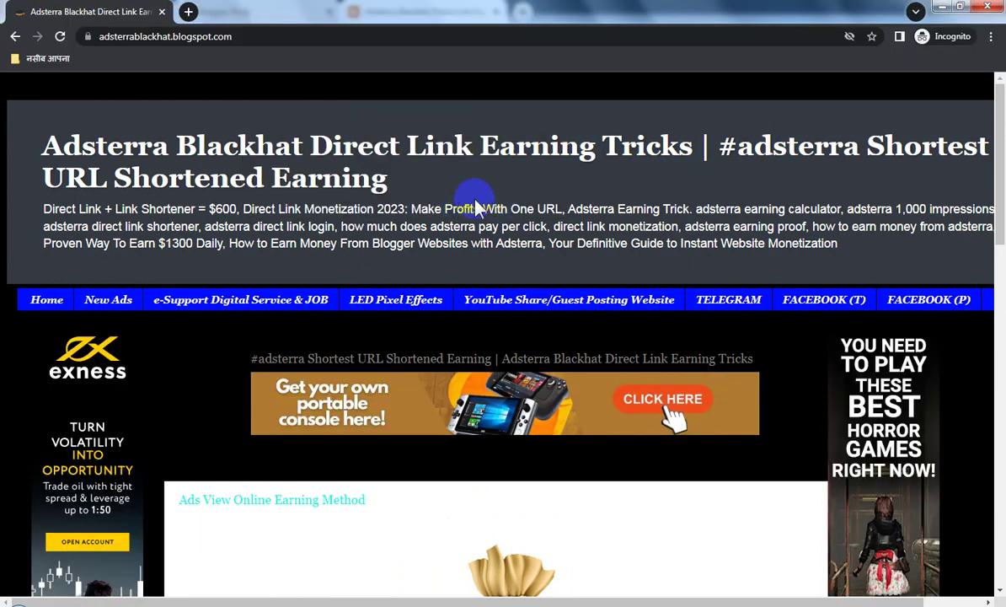
Examine the blog in the Incognito window, including its banners, the earn buttons and the sign-up form.
{"action": "scroll", "coordinate": [476, 206], "scroll_direction": "down", "scroll_amount": 3}
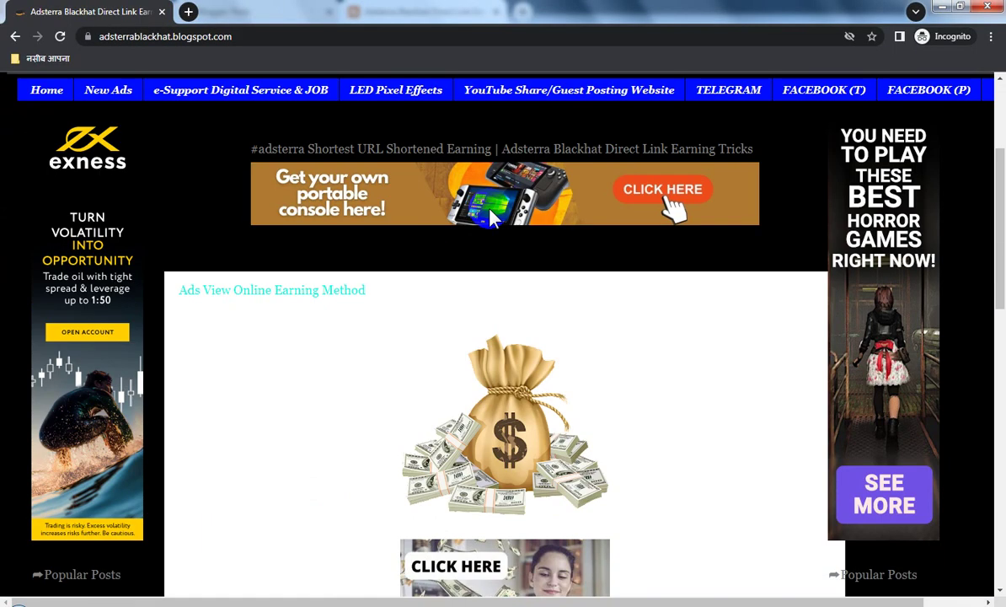
{"action": "scroll", "coordinate": [497, 218], "scroll_direction": "down", "scroll_amount": 3}
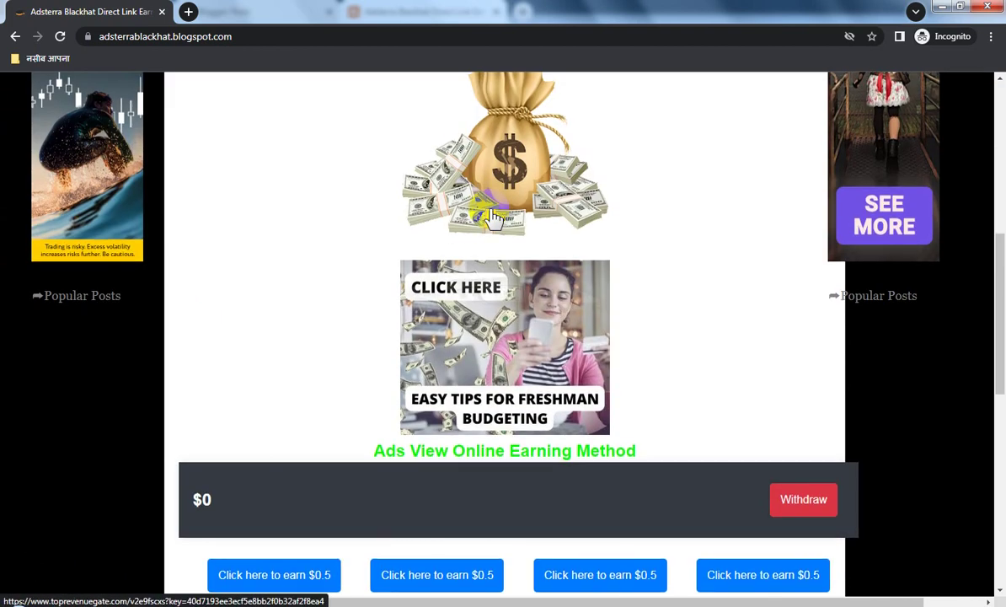
{"action": "scroll", "coordinate": [495, 217], "scroll_direction": "up", "scroll_amount": 3}
{"action": "scroll", "coordinate": [492, 215], "scroll_direction": "down", "scroll_amount": 3}
{"action": "scroll", "coordinate": [491, 216], "scroll_direction": "down", "scroll_amount": 3}
{"action": "scroll", "coordinate": [490, 215], "scroll_direction": "up", "scroll_amount": 3}
{"action": "scroll", "coordinate": [491, 217], "scroll_direction": "up", "scroll_amount": 3}
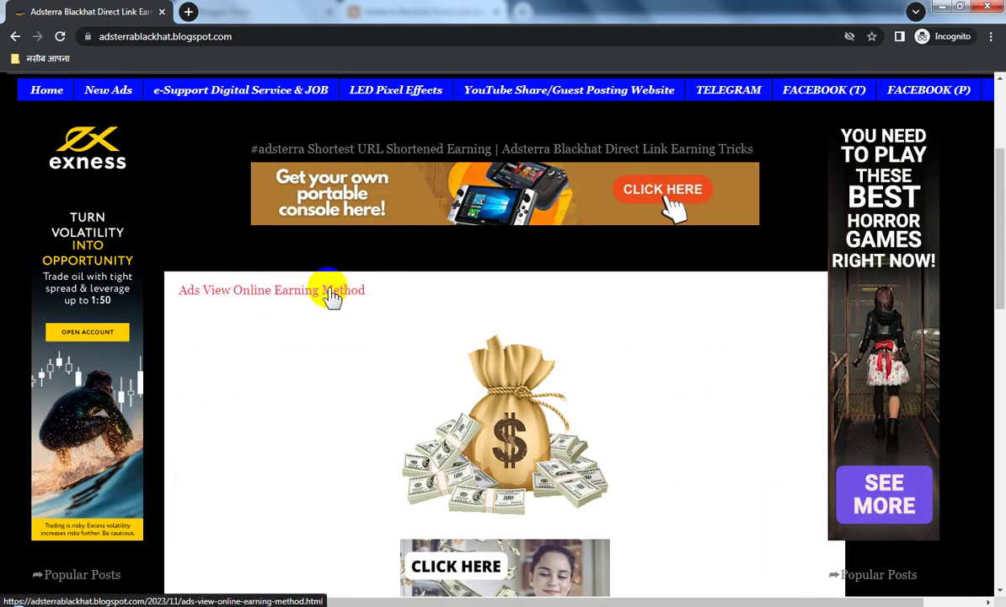
{"action": "scroll", "coordinate": [590, 329], "scroll_direction": "up", "scroll_amount": 3}
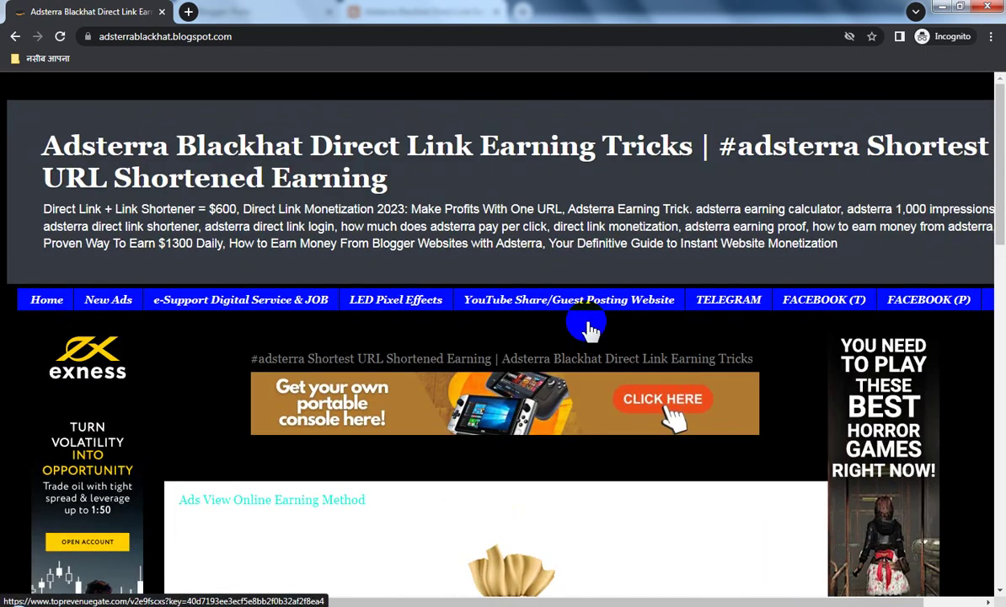
{"action": "scroll", "coordinate": [581, 325], "scroll_direction": "down", "scroll_amount": 6}
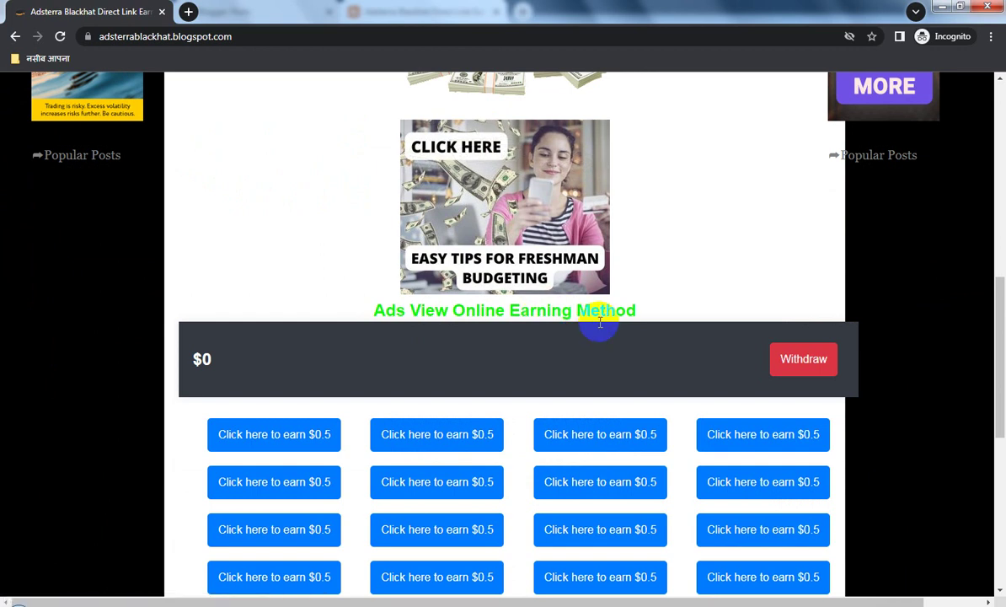
{"action": "scroll", "coordinate": [595, 329], "scroll_direction": "down", "scroll_amount": 3}
{"action": "scroll", "coordinate": [550, 386], "scroll_direction": "down", "scroll_amount": 2}
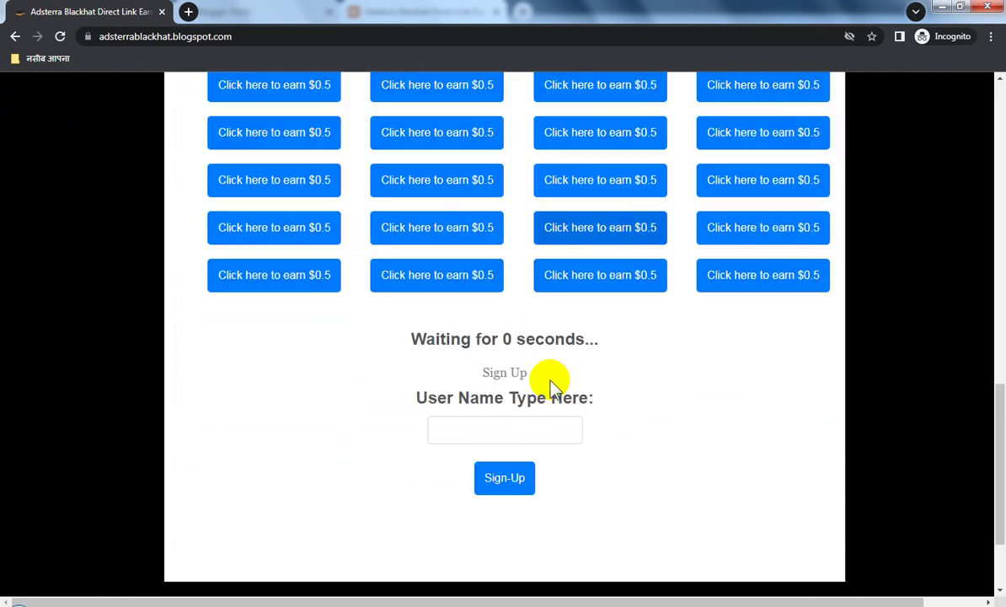
{"action": "scroll", "coordinate": [562, 346], "scroll_direction": "up", "scroll_amount": 2}
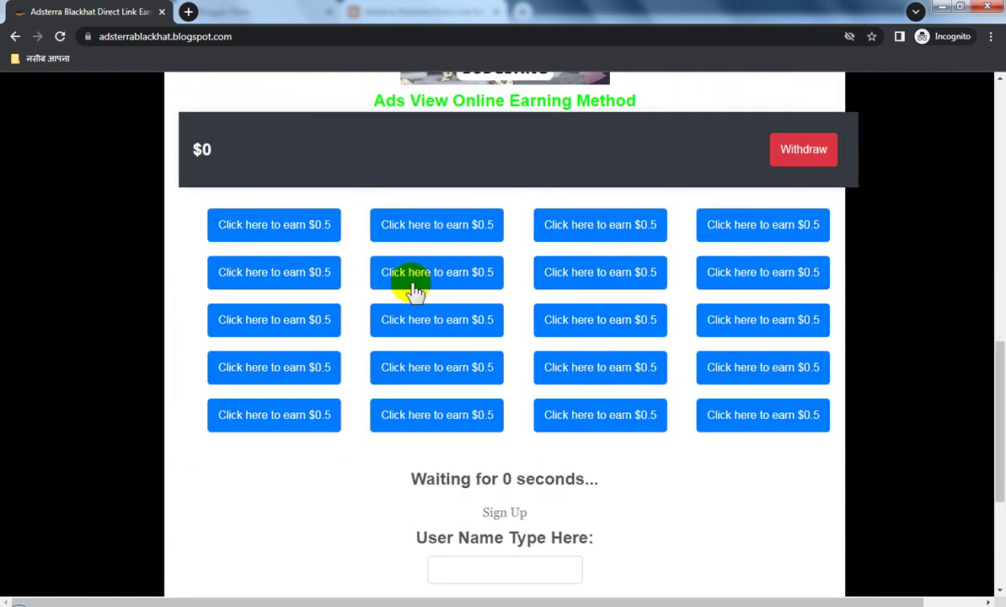
Test the first "Click here to earn $0.5" button, close its ad window after the countdown, and check the messages and balance.
{"action": "left_click", "coordinate": [307, 227]}
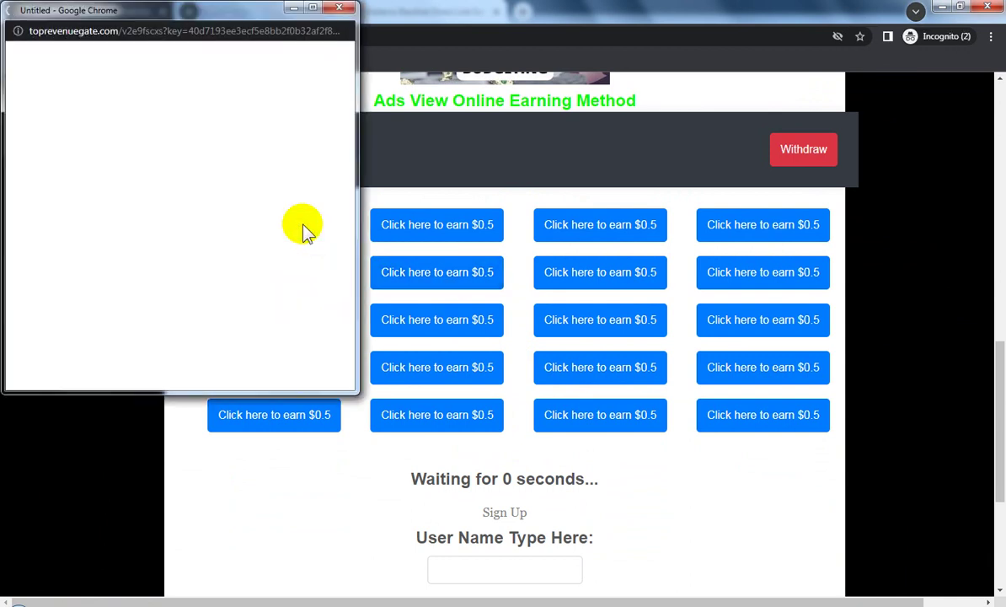
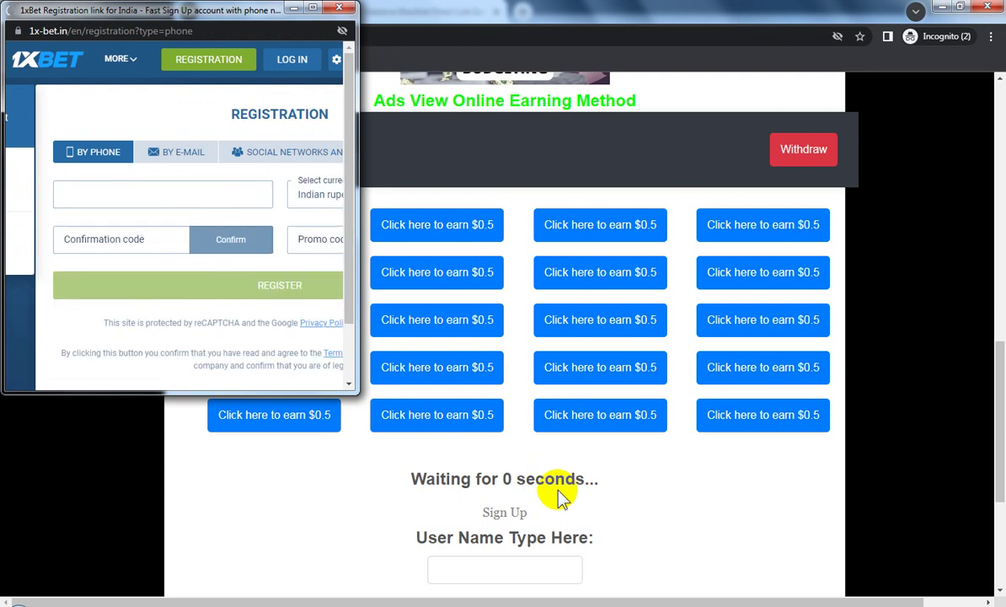
{"action": "left_click", "coordinate": [339, 7]}
{"action": "scroll", "coordinate": [615, 445], "scroll_direction": "down", "scroll_amount": 3}
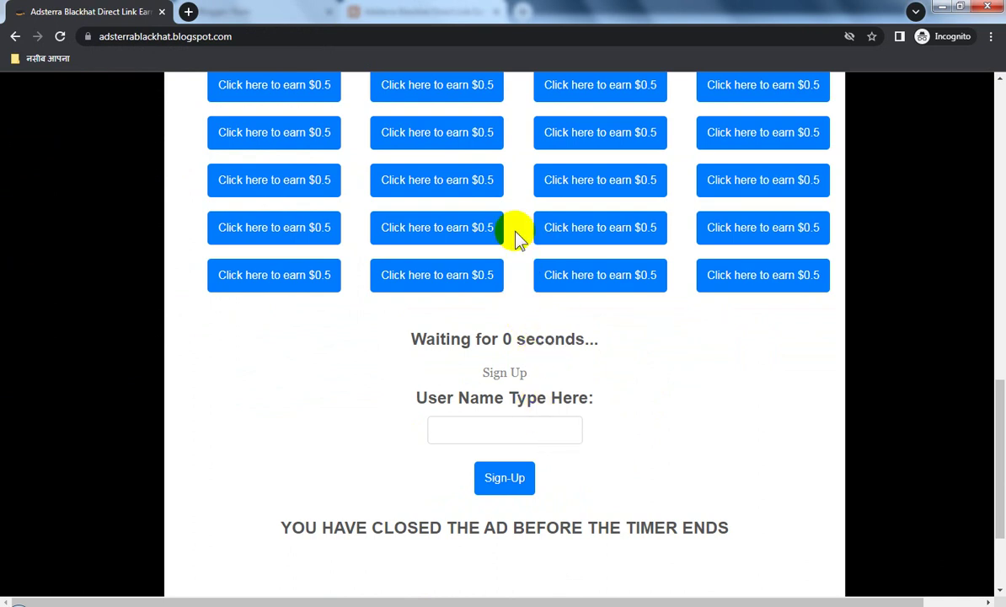
{"action": "scroll", "coordinate": [440, 253], "scroll_direction": "up", "scroll_amount": 3}
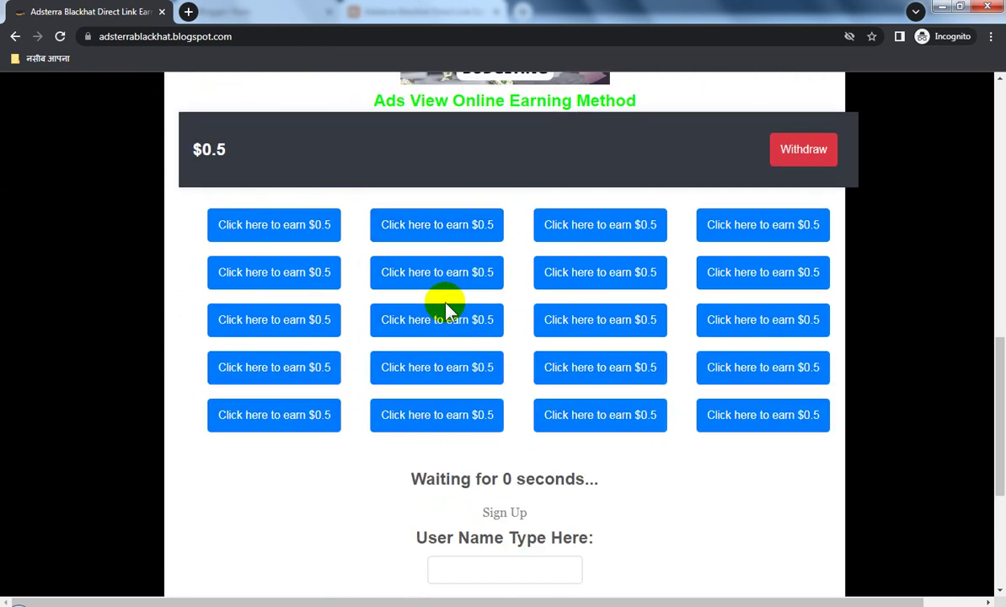
Test the second earn button in the first row, close its ad after the countdown, and check the balance.
{"action": "left_click", "coordinate": [452, 231]}
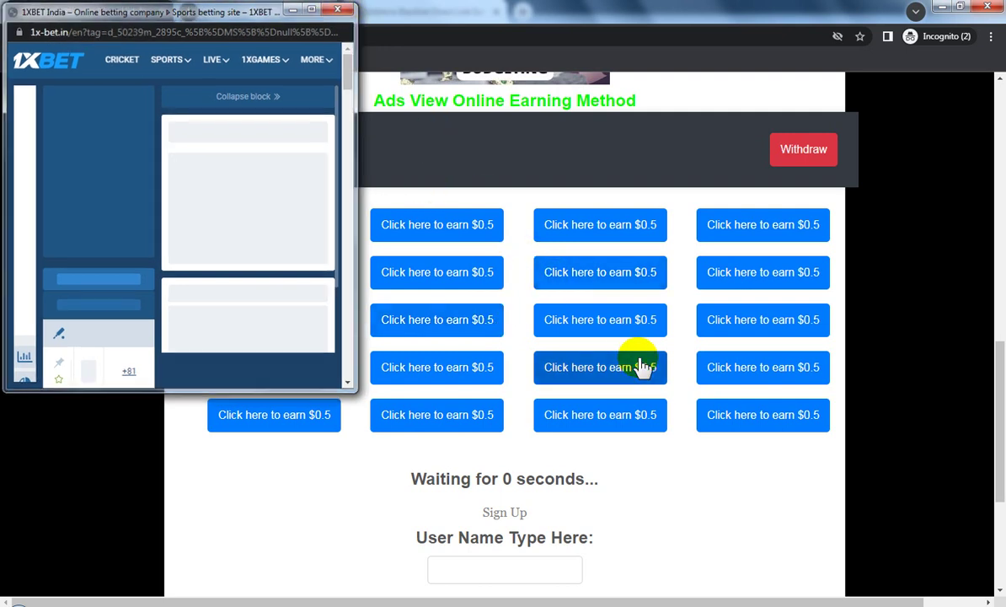
{"action": "left_click", "coordinate": [200, 143]}
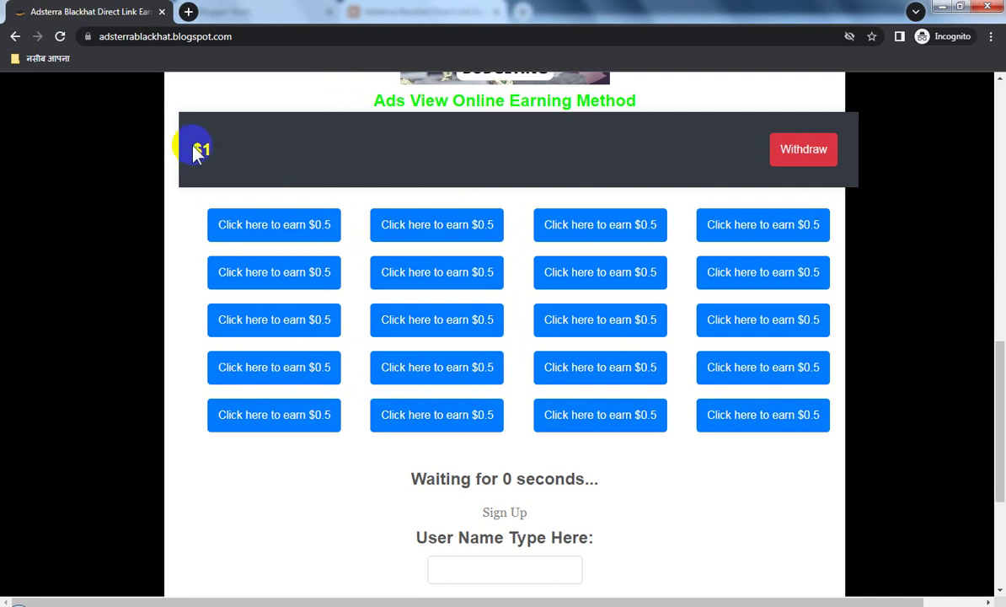
{"action": "scroll", "coordinate": [518, 371], "scroll_direction": "down", "scroll_amount": 1}
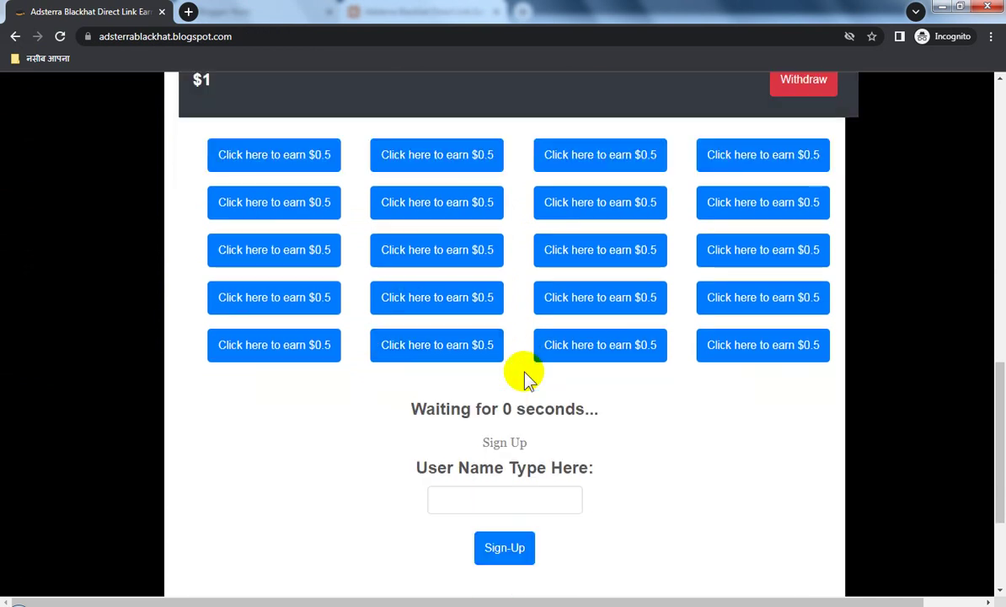
View the ads of the third and fourth earn buttons in the first row, closing each after its countdown.
{"action": "left_click", "coordinate": [598, 161]}
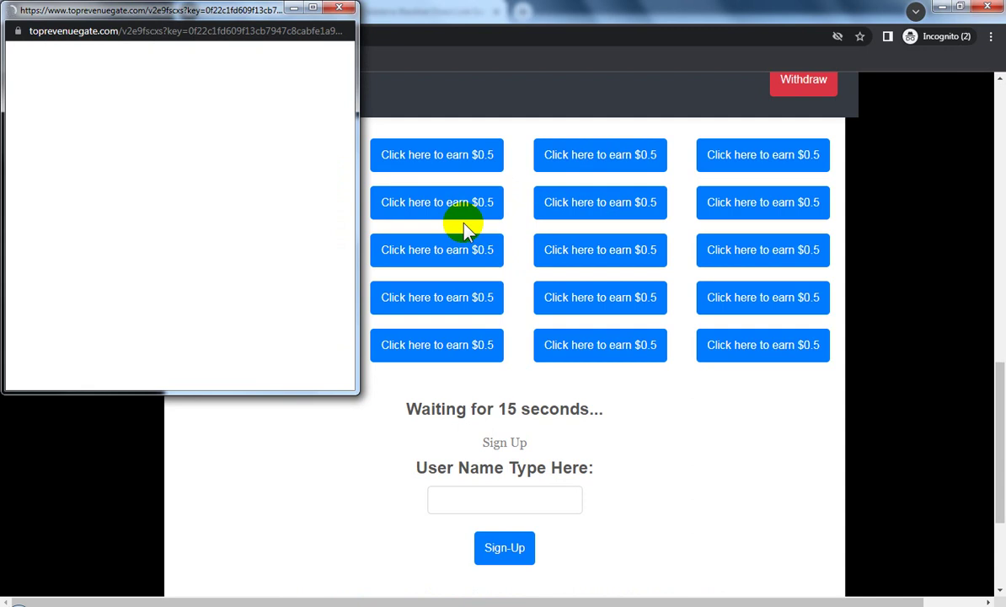
{"action": "left_click", "coordinate": [439, 246]}
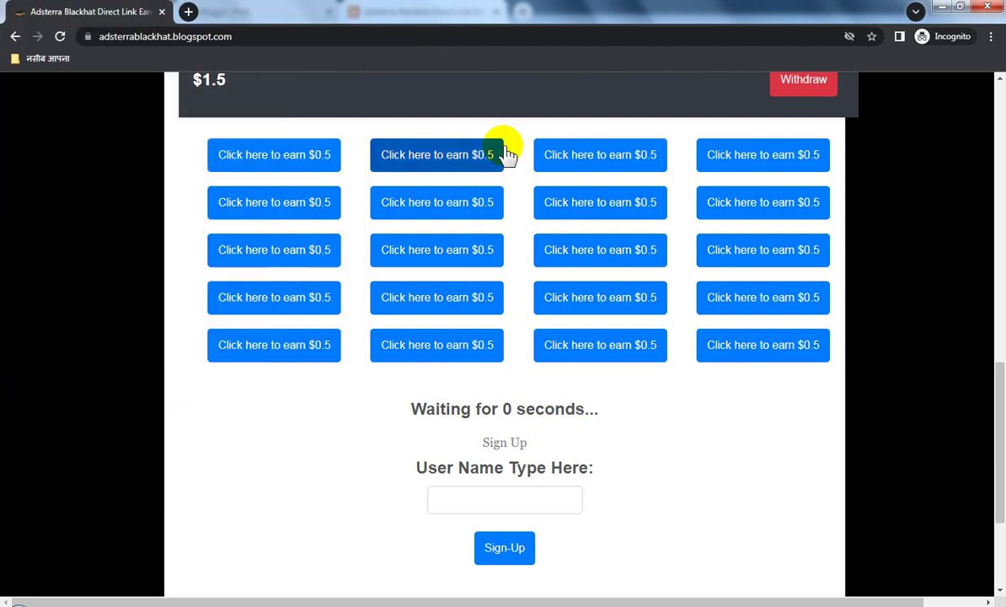
{"action": "left_click", "coordinate": [737, 158]}
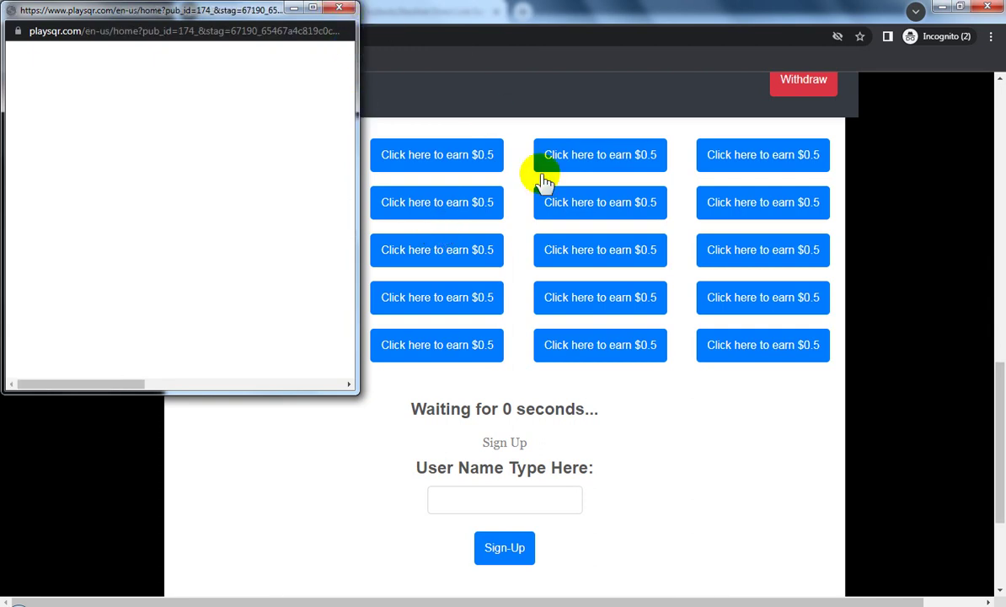
{"action": "left_click", "coordinate": [561, 254]}
{"action": "scroll", "coordinate": [523, 294], "scroll_direction": "up", "scroll_amount": 2}
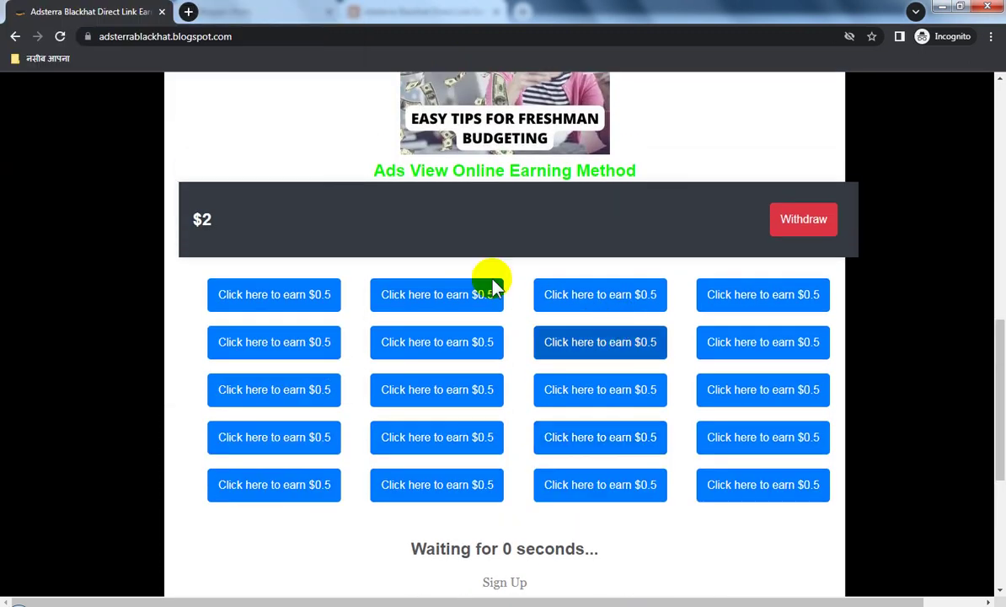
View the ad of the first earn button in the second row, close it after the countdown, and check the balance.
{"action": "left_click", "coordinate": [287, 341]}
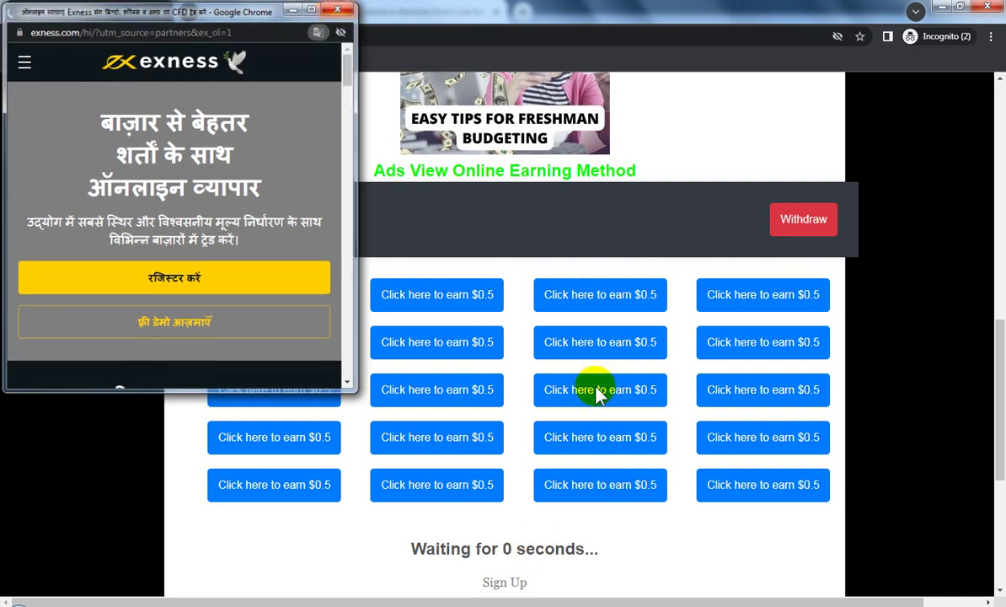
{"action": "left_click", "coordinate": [449, 263]}
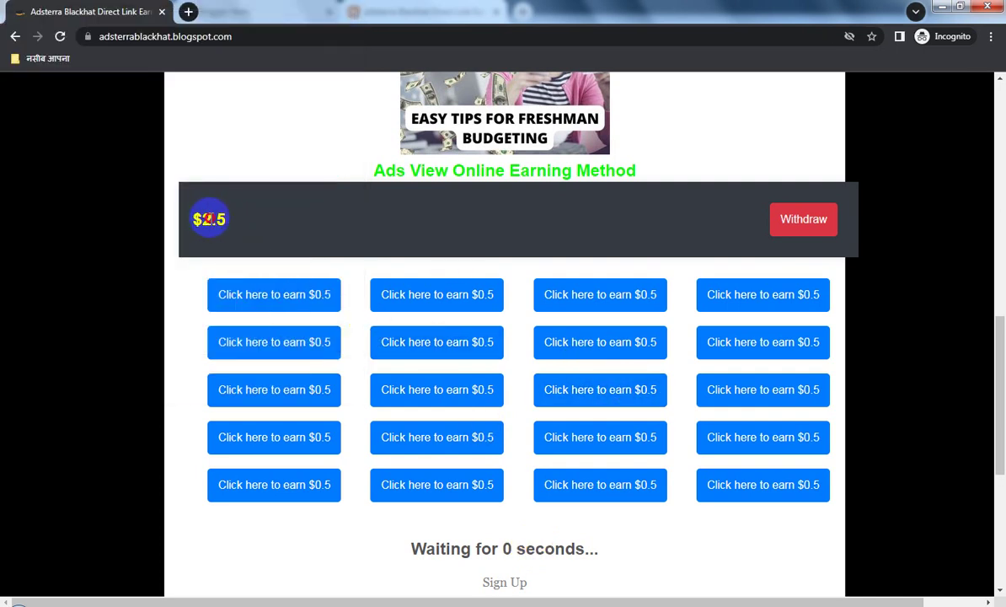
{"action": "scroll", "coordinate": [648, 403], "scroll_direction": "down", "scroll_amount": 3}
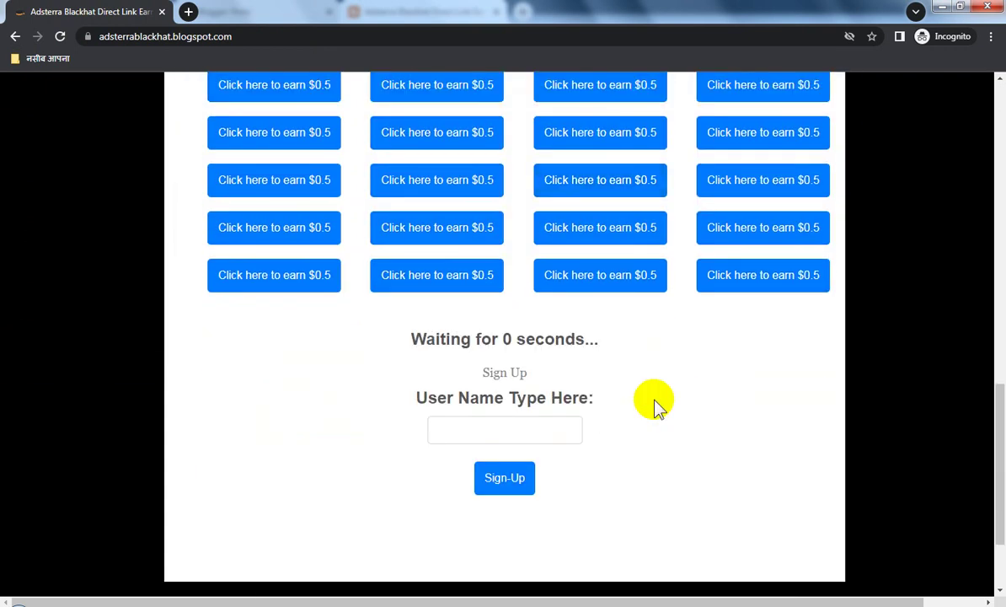
{"action": "scroll", "coordinate": [651, 404], "scroll_direction": "up", "scroll_amount": 3}
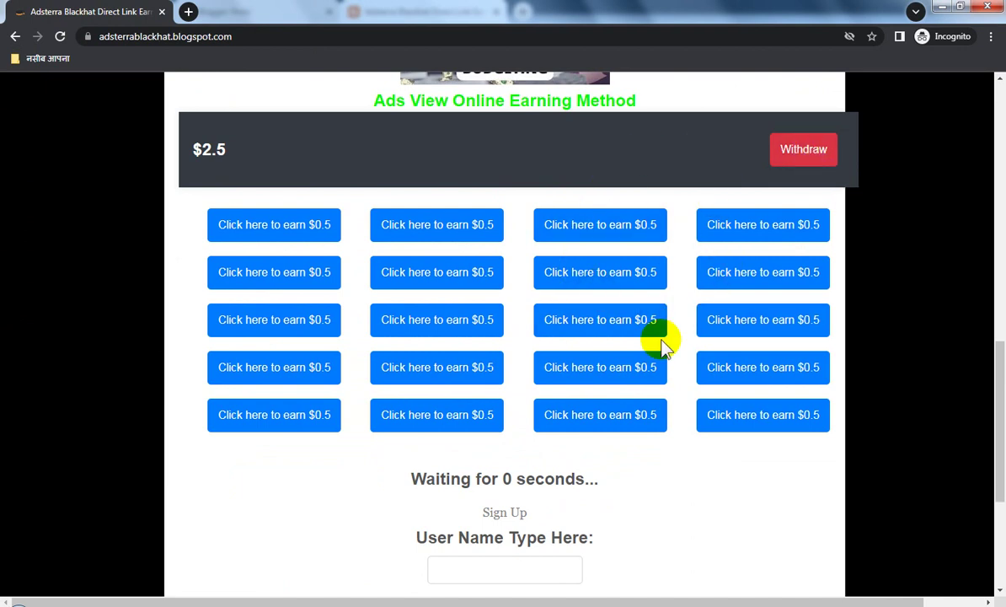
Enter a test user name in the sign-up form below the earn buttons and submit it.
{"action": "scroll", "coordinate": [660, 343], "scroll_direction": "down", "scroll_amount": 2}
{"action": "left_click", "coordinate": [527, 422]}
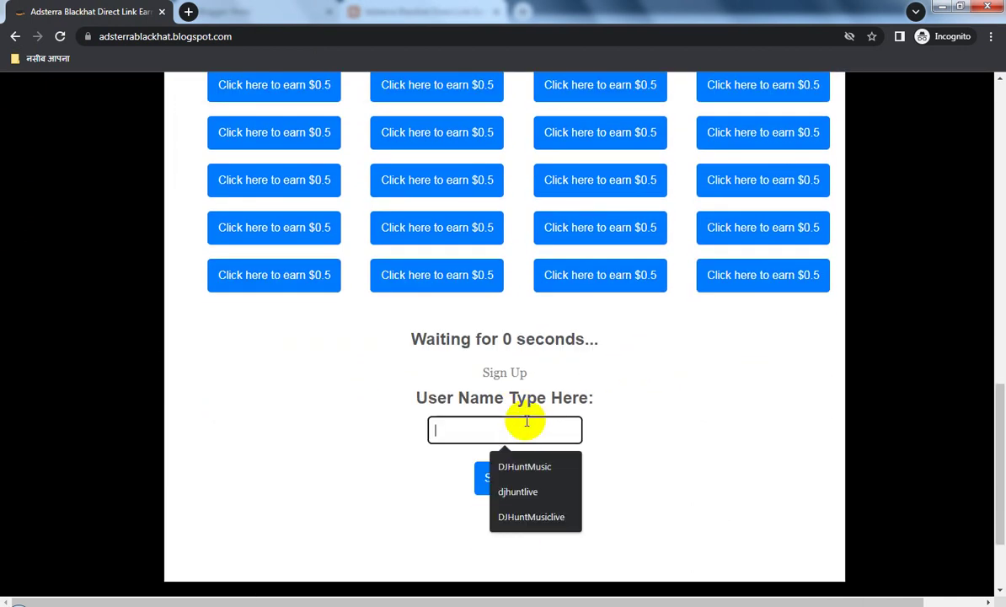
{"action": "type", "text": "af"}
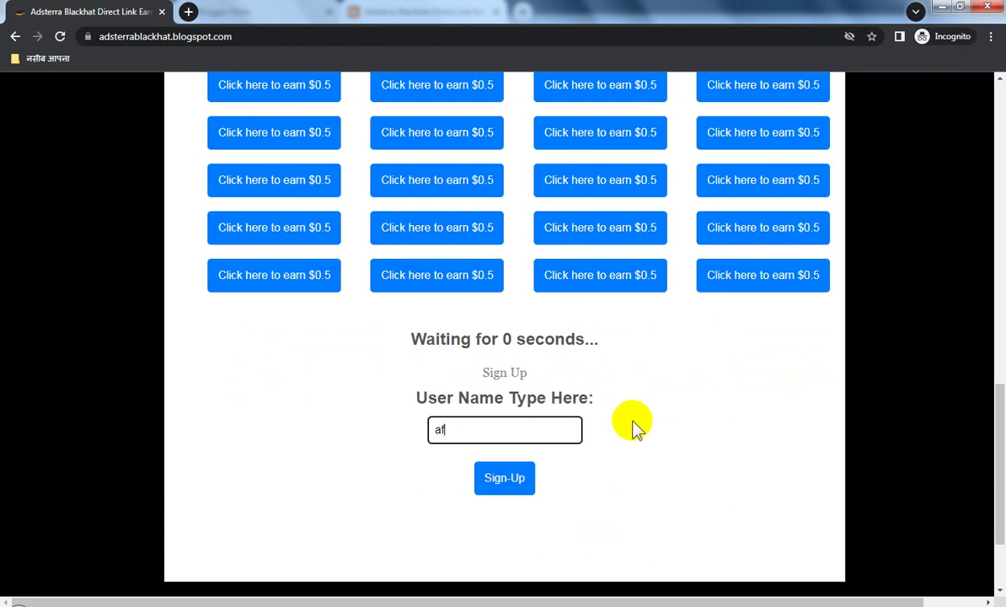
{"action": "type", "text": "test"}
{"action": "left_click", "coordinate": [511, 478]}
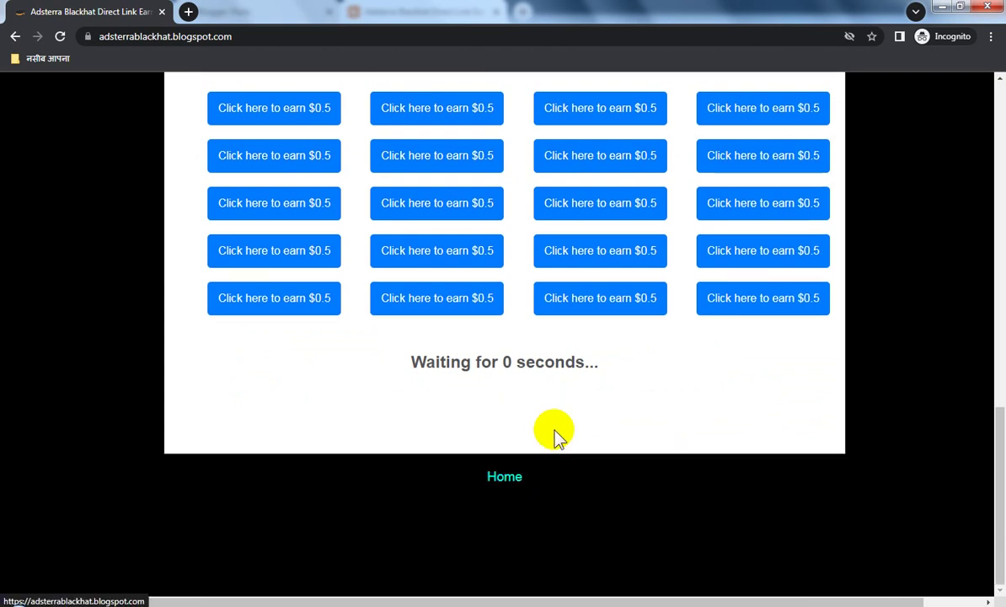
Examine the balance bar, Withdraw button and earn buttons on the page after signing up.
{"action": "scroll", "coordinate": [712, 400], "scroll_direction": "up", "scroll_amount": 3}
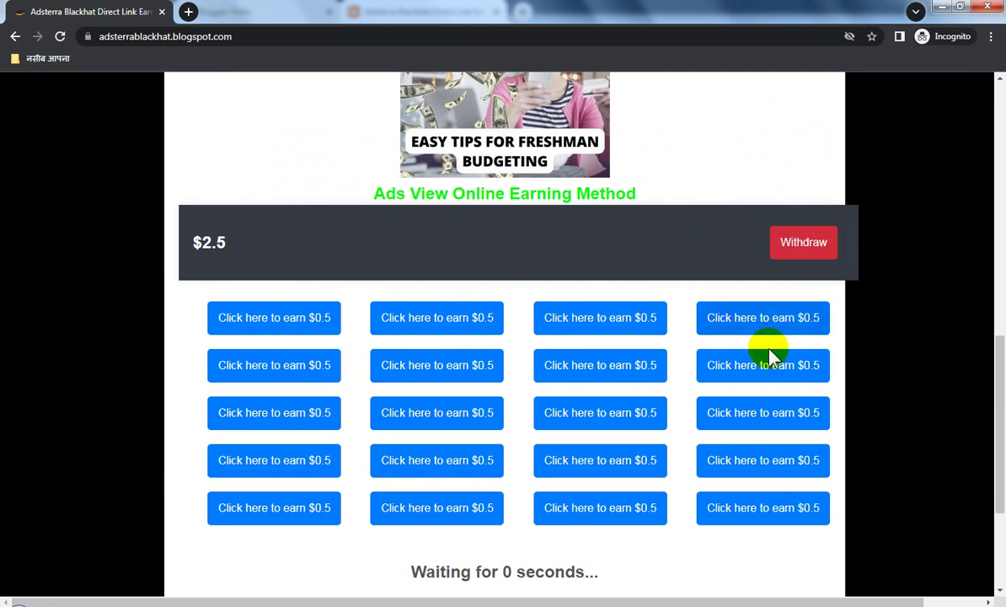
{"action": "scroll", "coordinate": [768, 348], "scroll_direction": "down", "scroll_amount": 3}
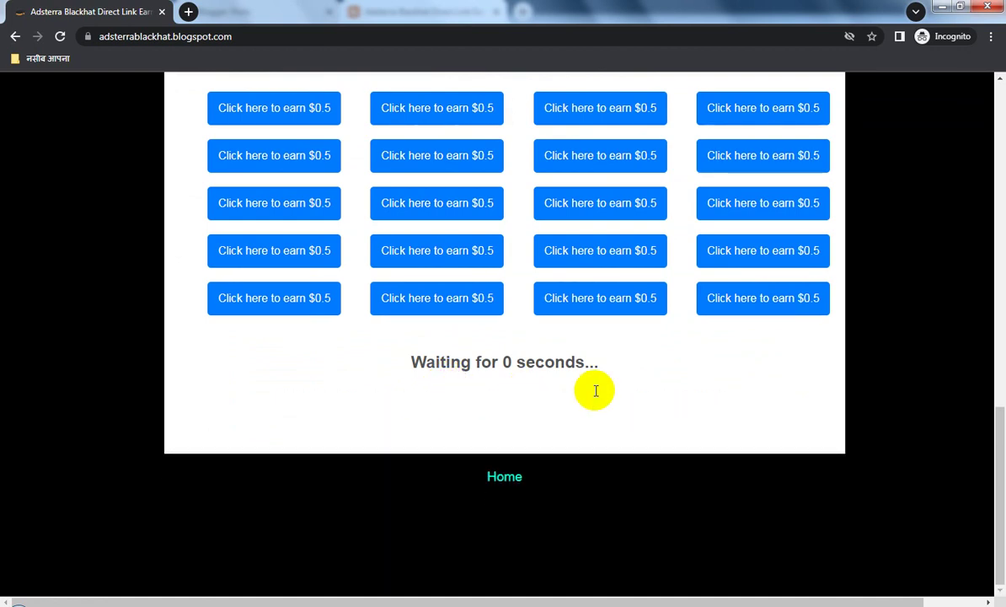
{"action": "scroll", "coordinate": [612, 396], "scroll_direction": "up", "scroll_amount": 3}
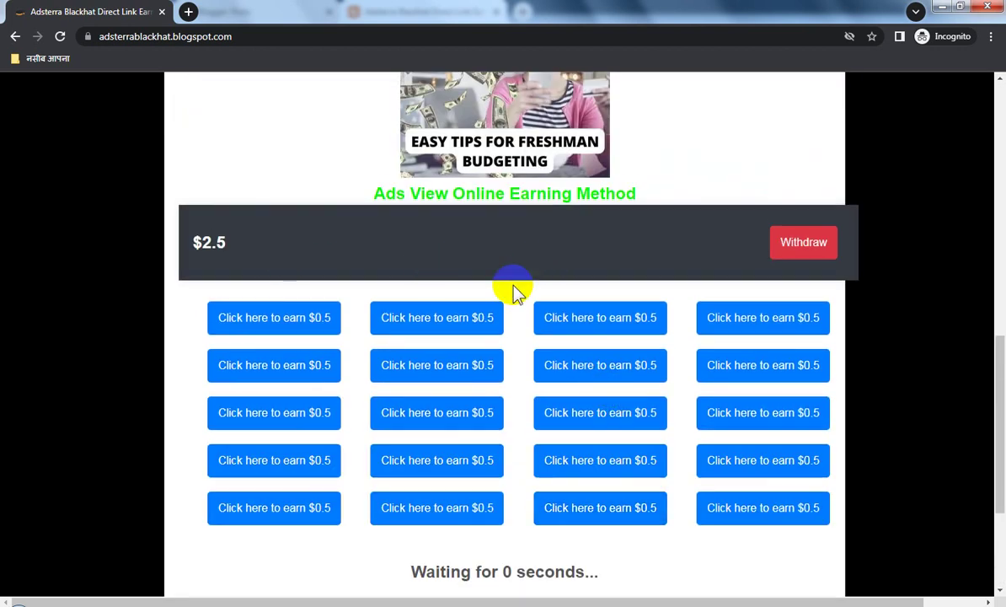
{"action": "left_click", "coordinate": [575, 363]}
{"action": "scroll", "coordinate": [577, 364], "scroll_direction": "down", "scroll_amount": 2}
{"action": "left_click", "coordinate": [574, 363]}
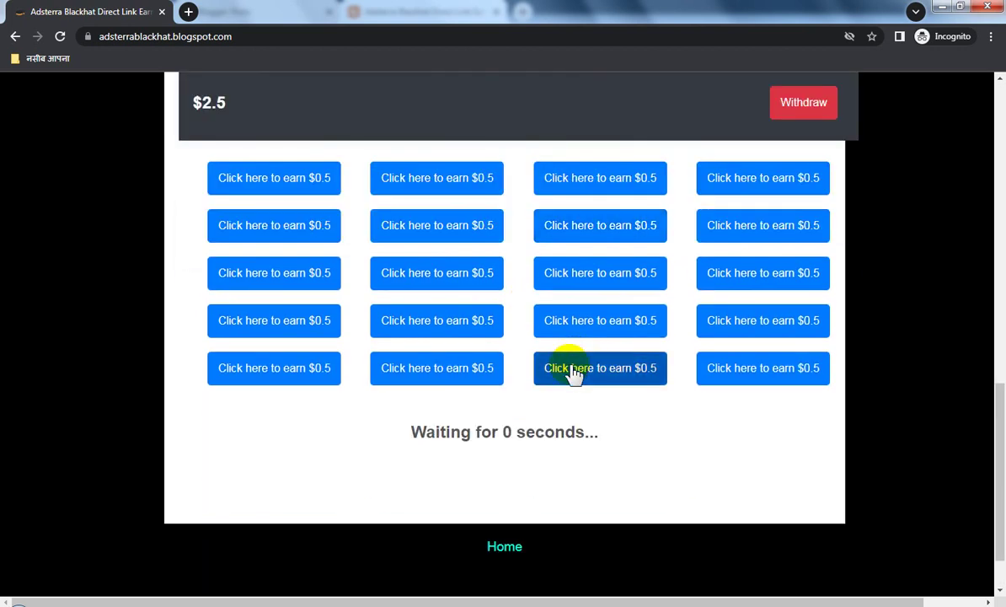
{"action": "left_click", "coordinate": [581, 286]}
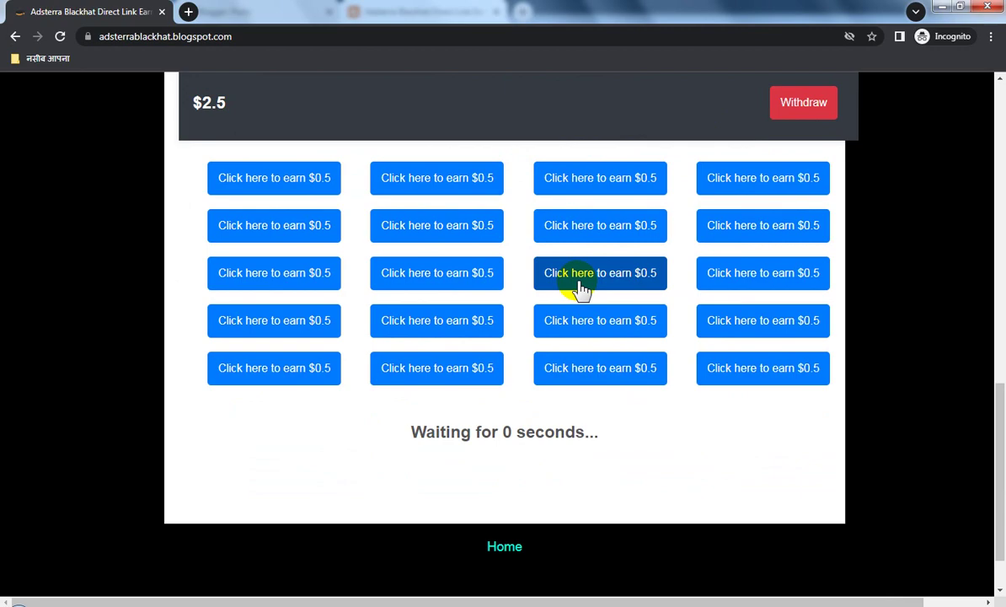
Switch to the regular browser window, reload the blog and examine its banners, balance and earn buttons.
{"action": "key", "text": "alt+Tab"}
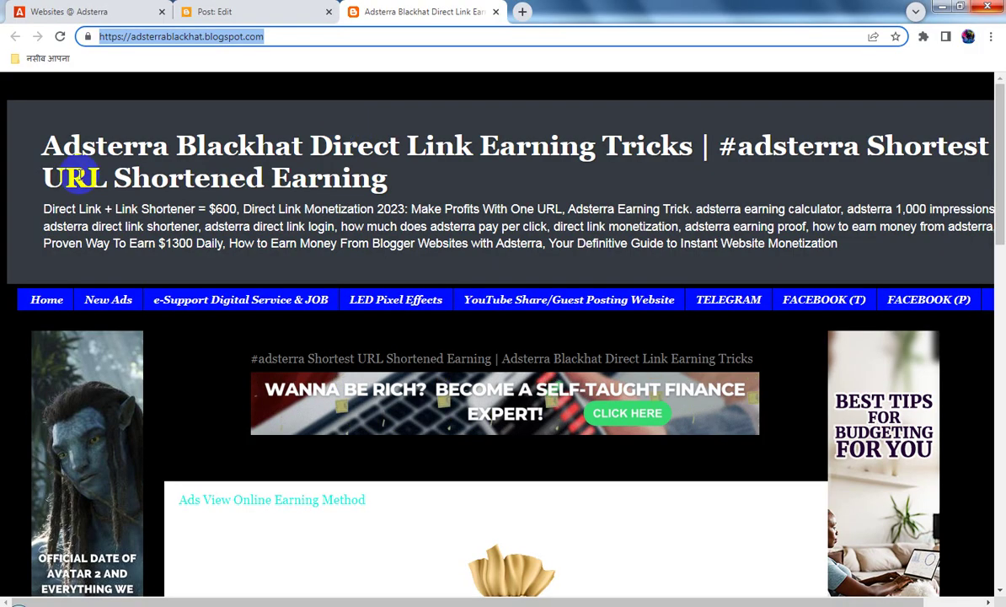
{"action": "left_click", "coordinate": [59, 36]}
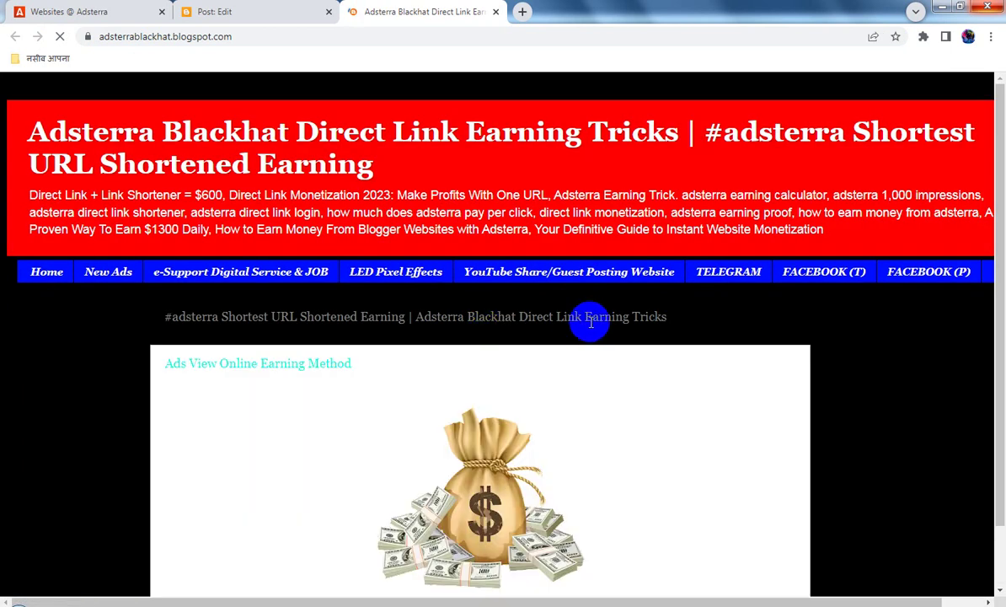
{"action": "scroll", "coordinate": [655, 362], "scroll_direction": "down", "scroll_amount": 5}
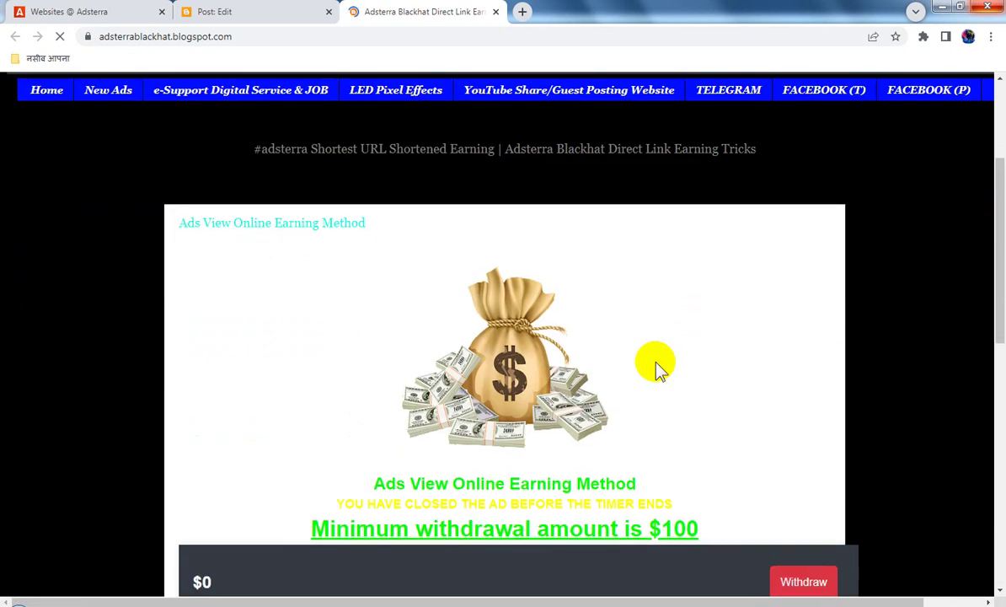
{"action": "scroll", "coordinate": [550, 423], "scroll_direction": "down", "scroll_amount": 3}
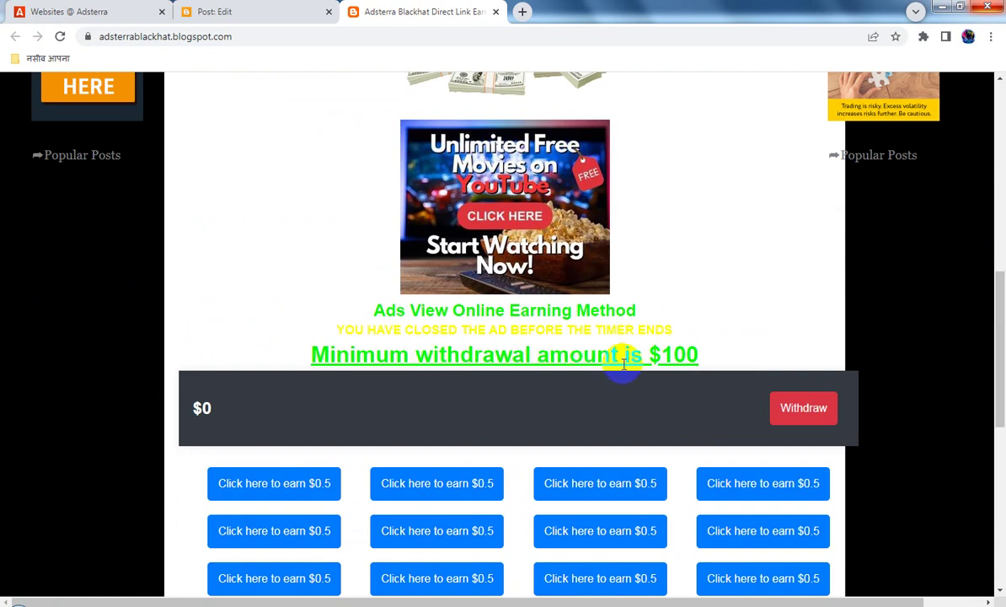
{"action": "left_click", "coordinate": [549, 411]}
{"action": "scroll", "coordinate": [548, 409], "scroll_direction": "down", "scroll_amount": 5}
{"action": "scroll", "coordinate": [548, 409], "scroll_direction": "up", "scroll_amount": 5}
{"action": "scroll", "coordinate": [548, 409], "scroll_direction": "up", "scroll_amount": 4}
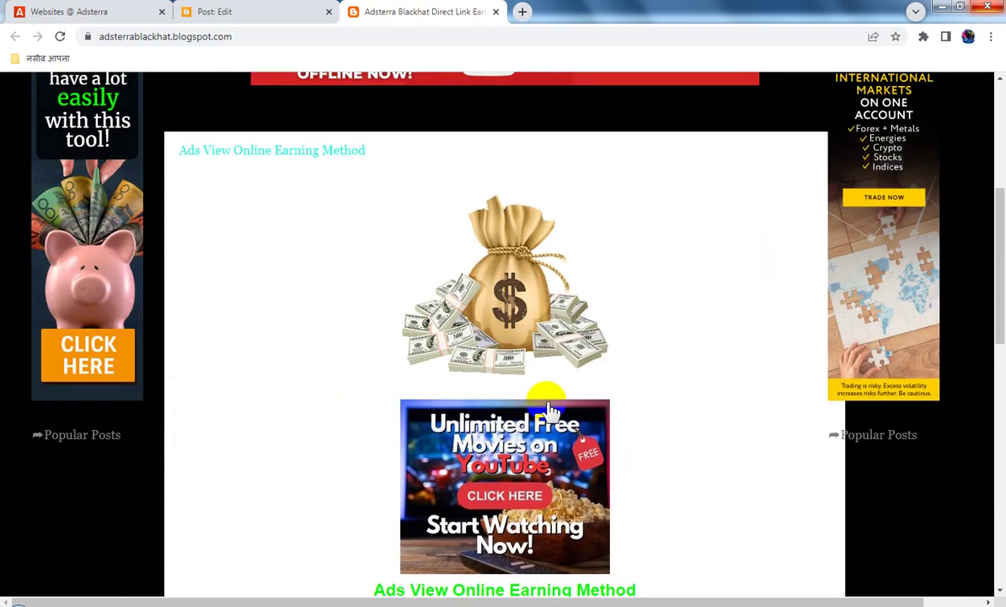
Test the 300x250 banner above the earning section by opening its ad, and close the ad tab.
{"action": "scroll", "coordinate": [548, 404], "scroll_direction": "down", "scroll_amount": 3}
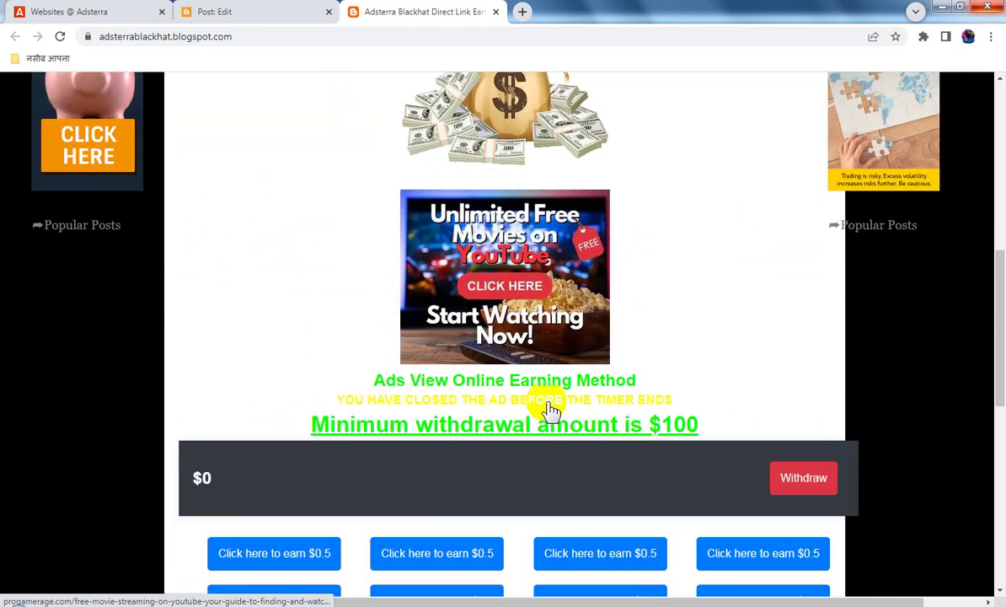
{"action": "left_click", "coordinate": [516, 283]}
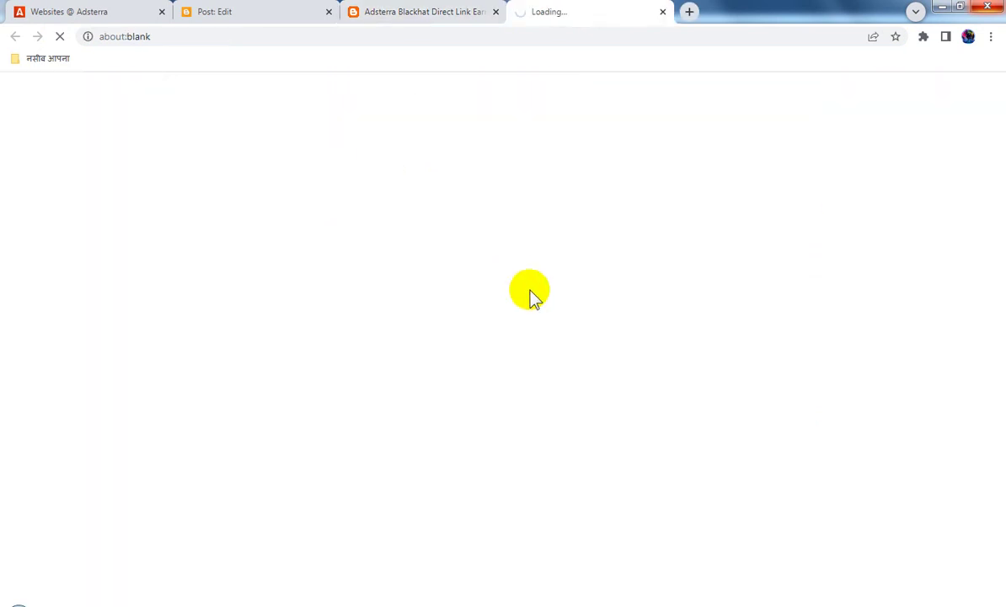
{"action": "left_click", "coordinate": [663, 12]}
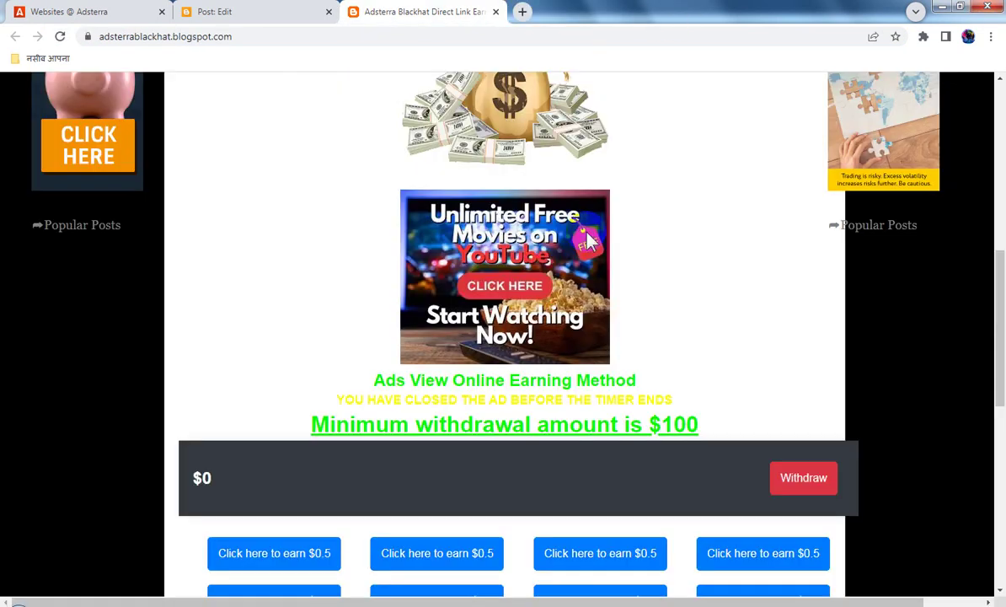
{"action": "scroll", "coordinate": [589, 352], "scroll_direction": "up", "scroll_amount": 6}
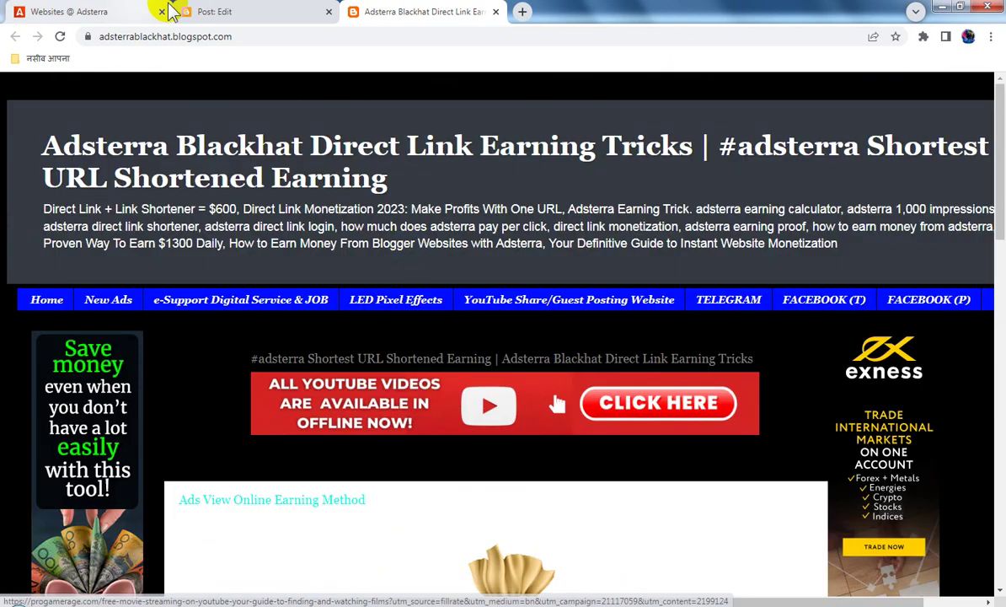
Close the Banner 300x250 code dialog on the Adsterra Websites page and reload the page.
{"action": "left_click", "coordinate": [98, 10]}
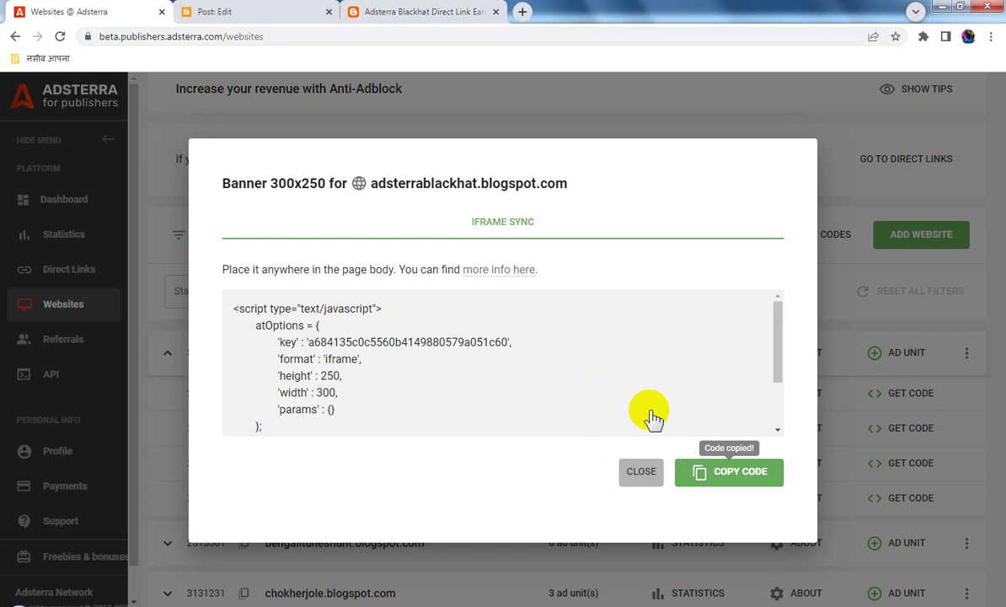
{"action": "key", "text": "Escape"}
{"action": "scroll", "coordinate": [610, 382], "scroll_direction": "up", "scroll_amount": 4}
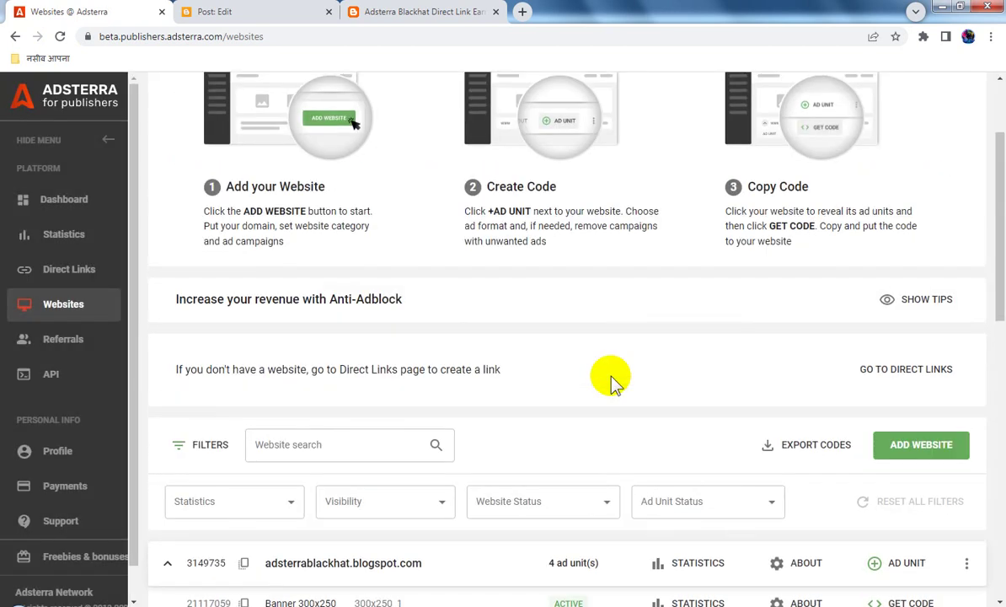
{"action": "left_click", "coordinate": [58, 36]}
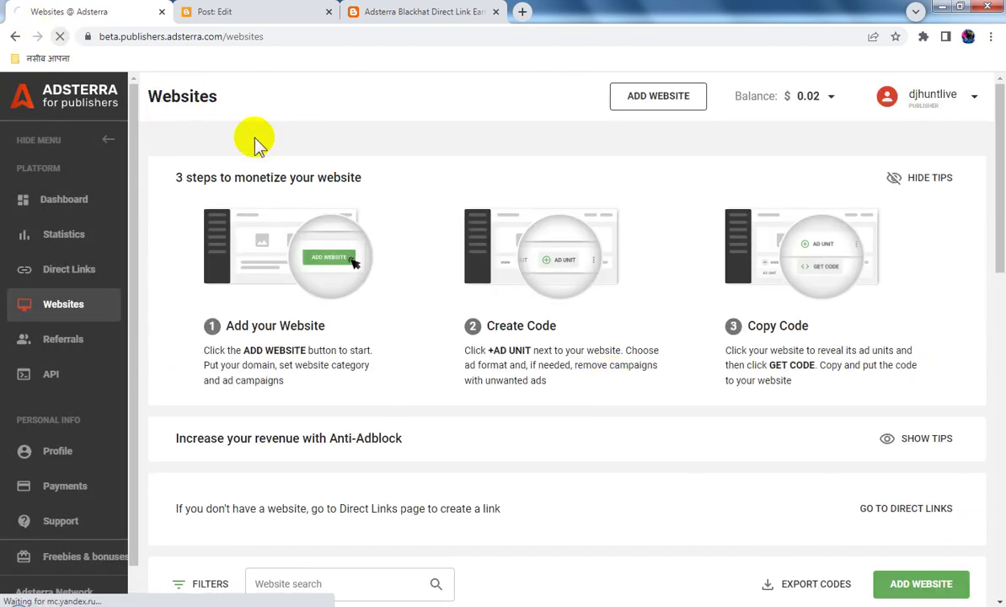